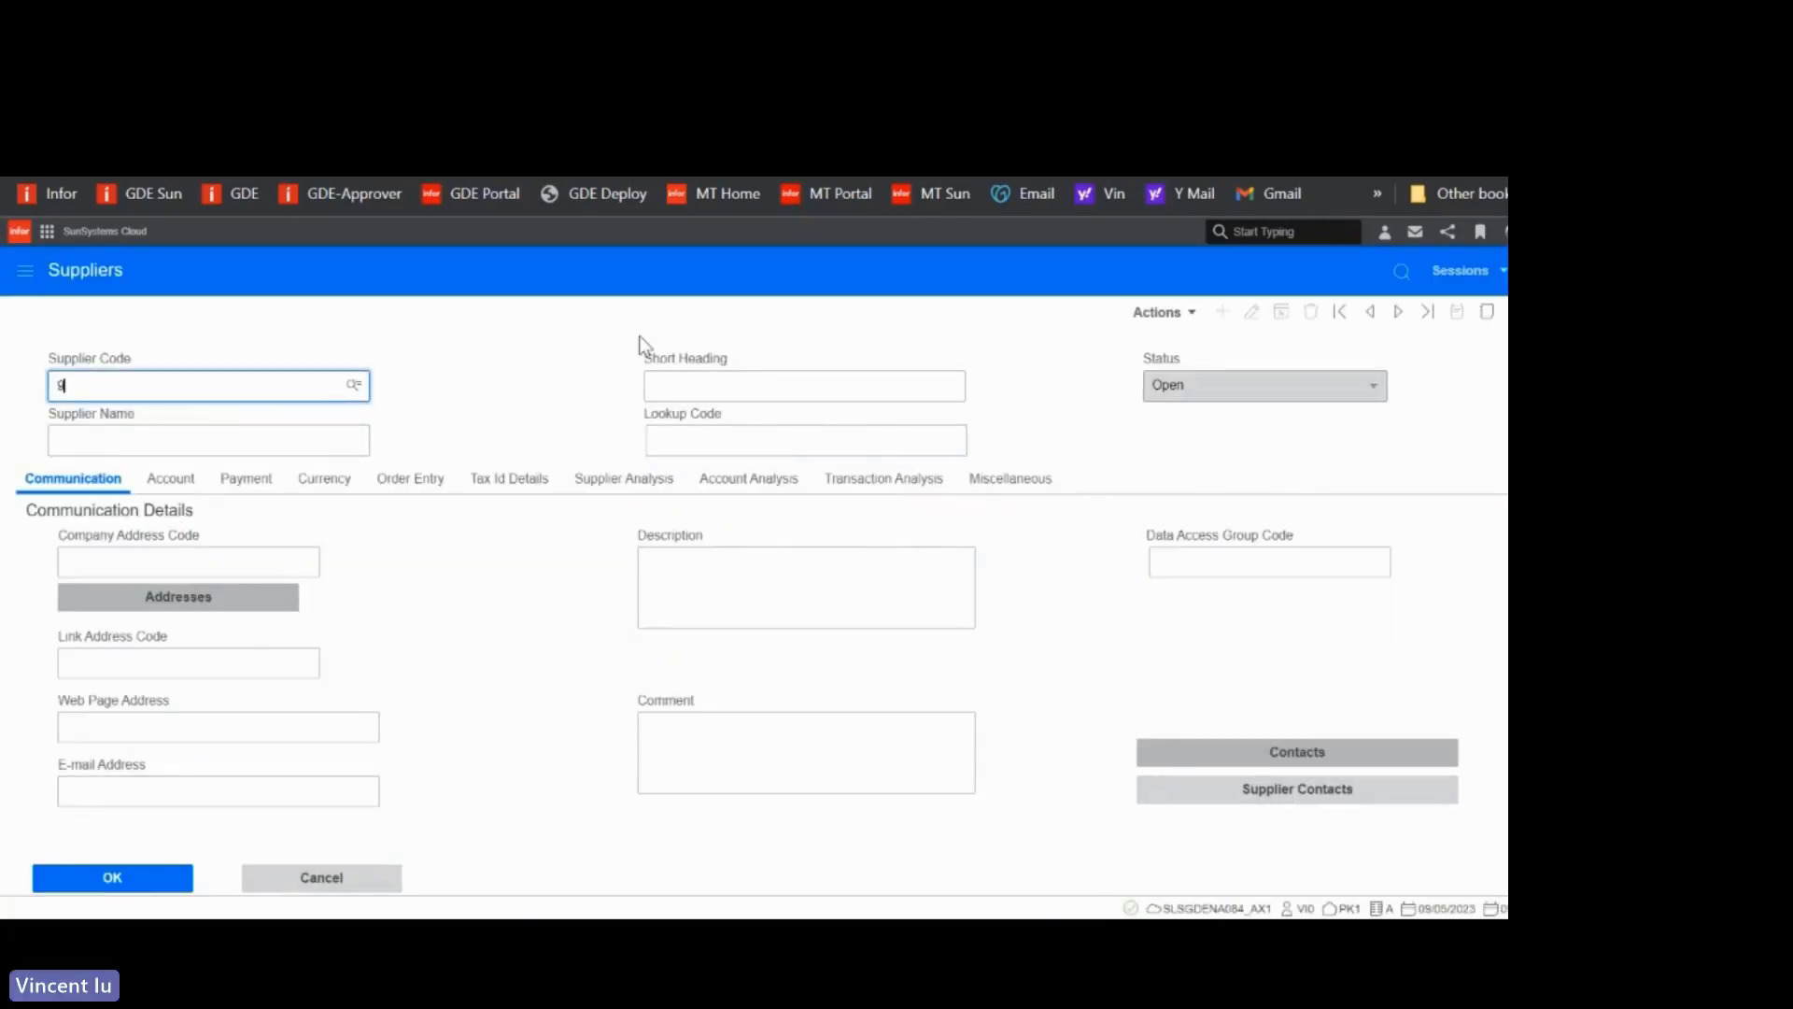
- Create a new supplier record with code 91001 and name it TEST SUPPLIER 91001
click(293, 441)
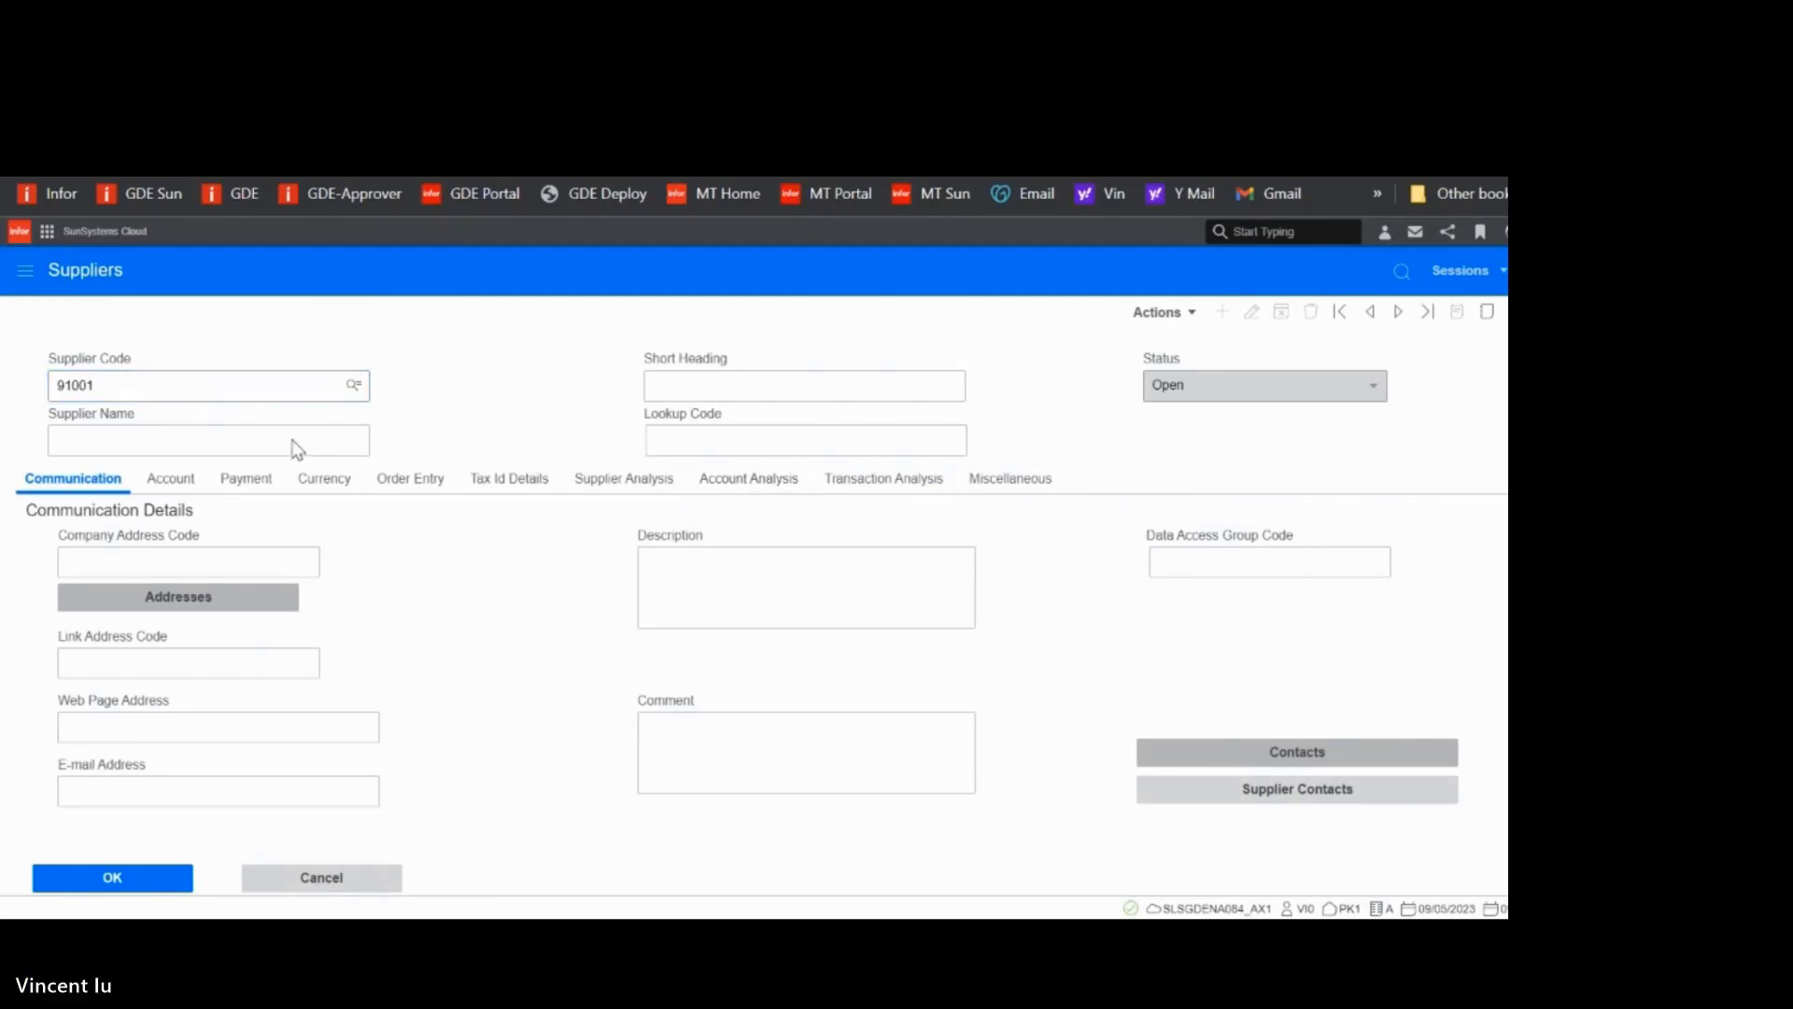
click(110, 885)
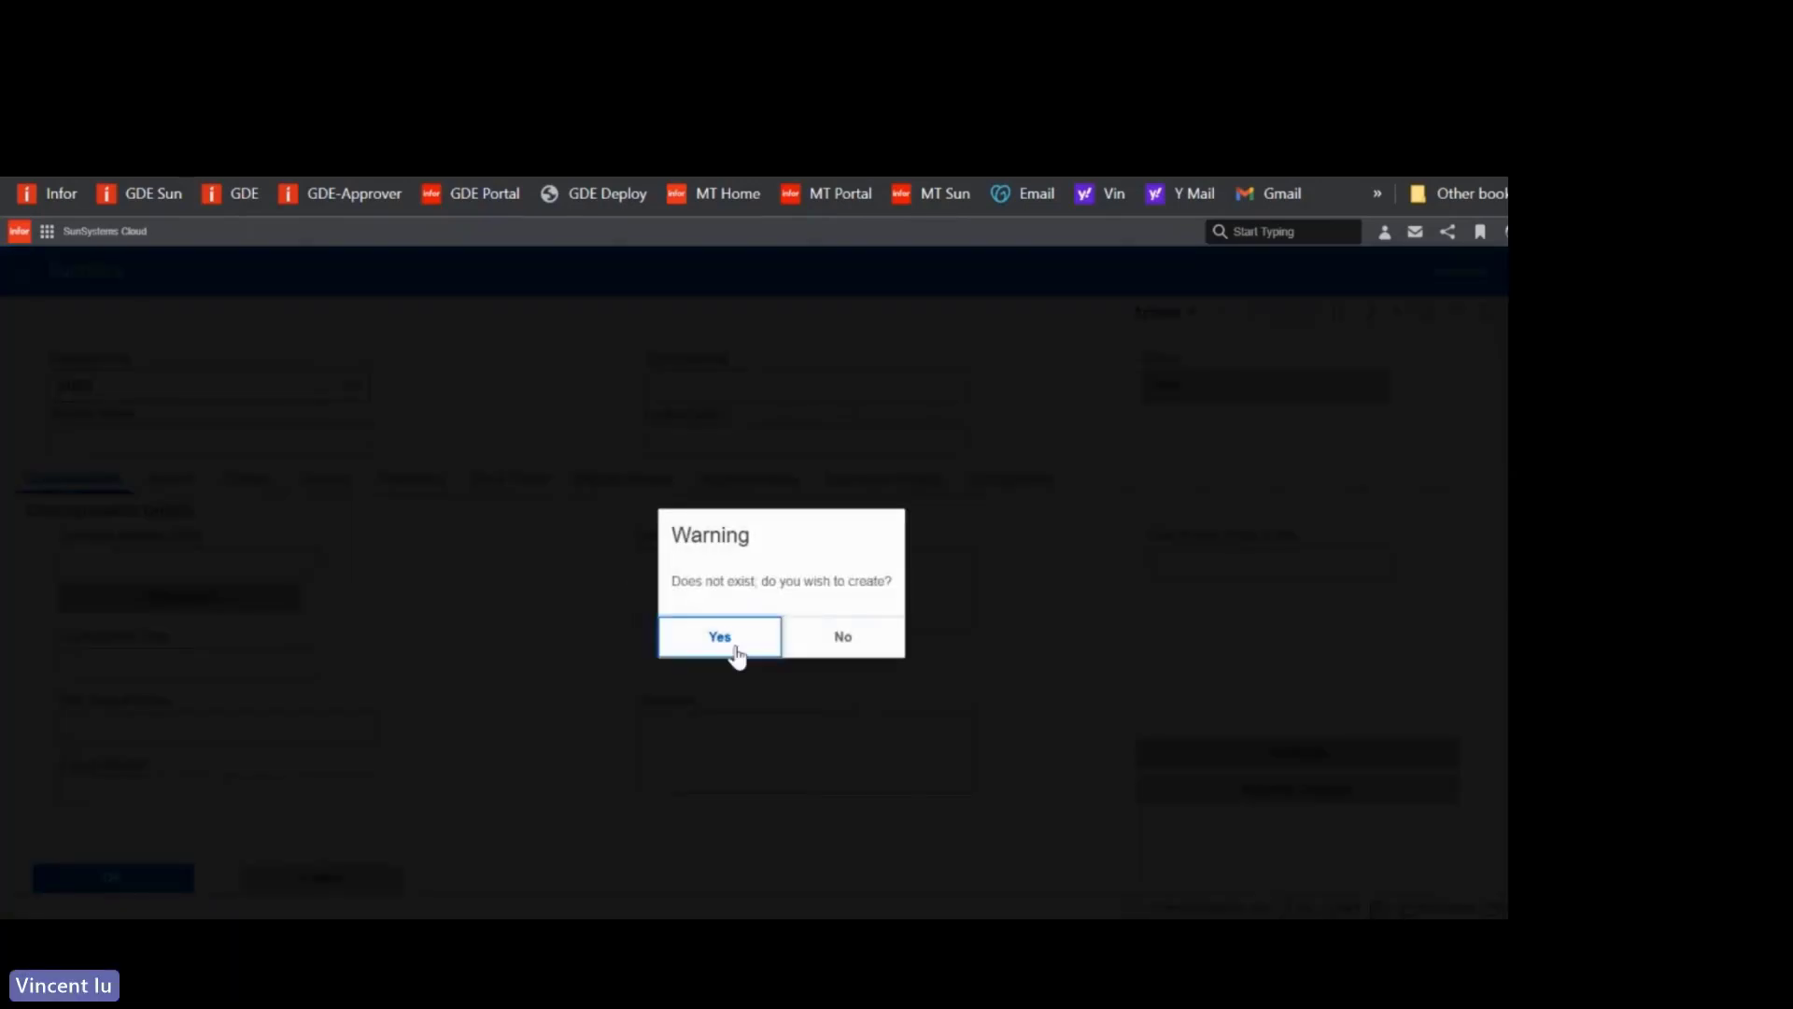
click(733, 643)
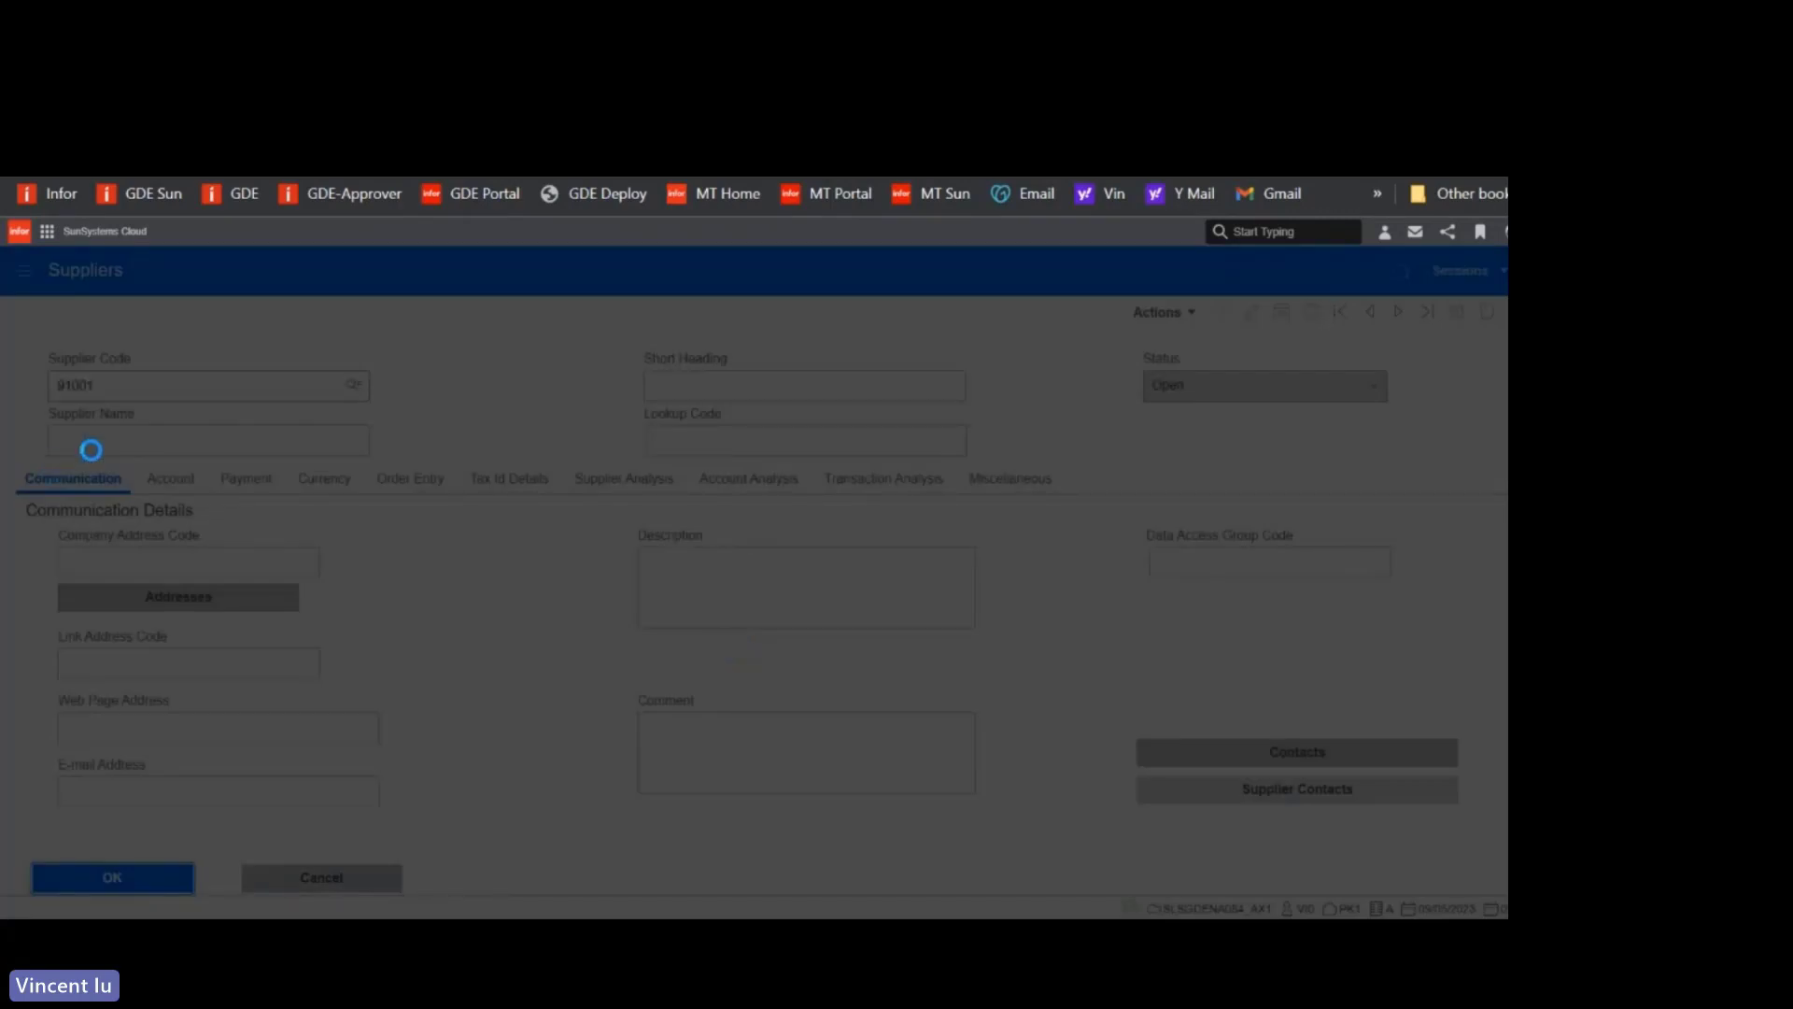
text(T)
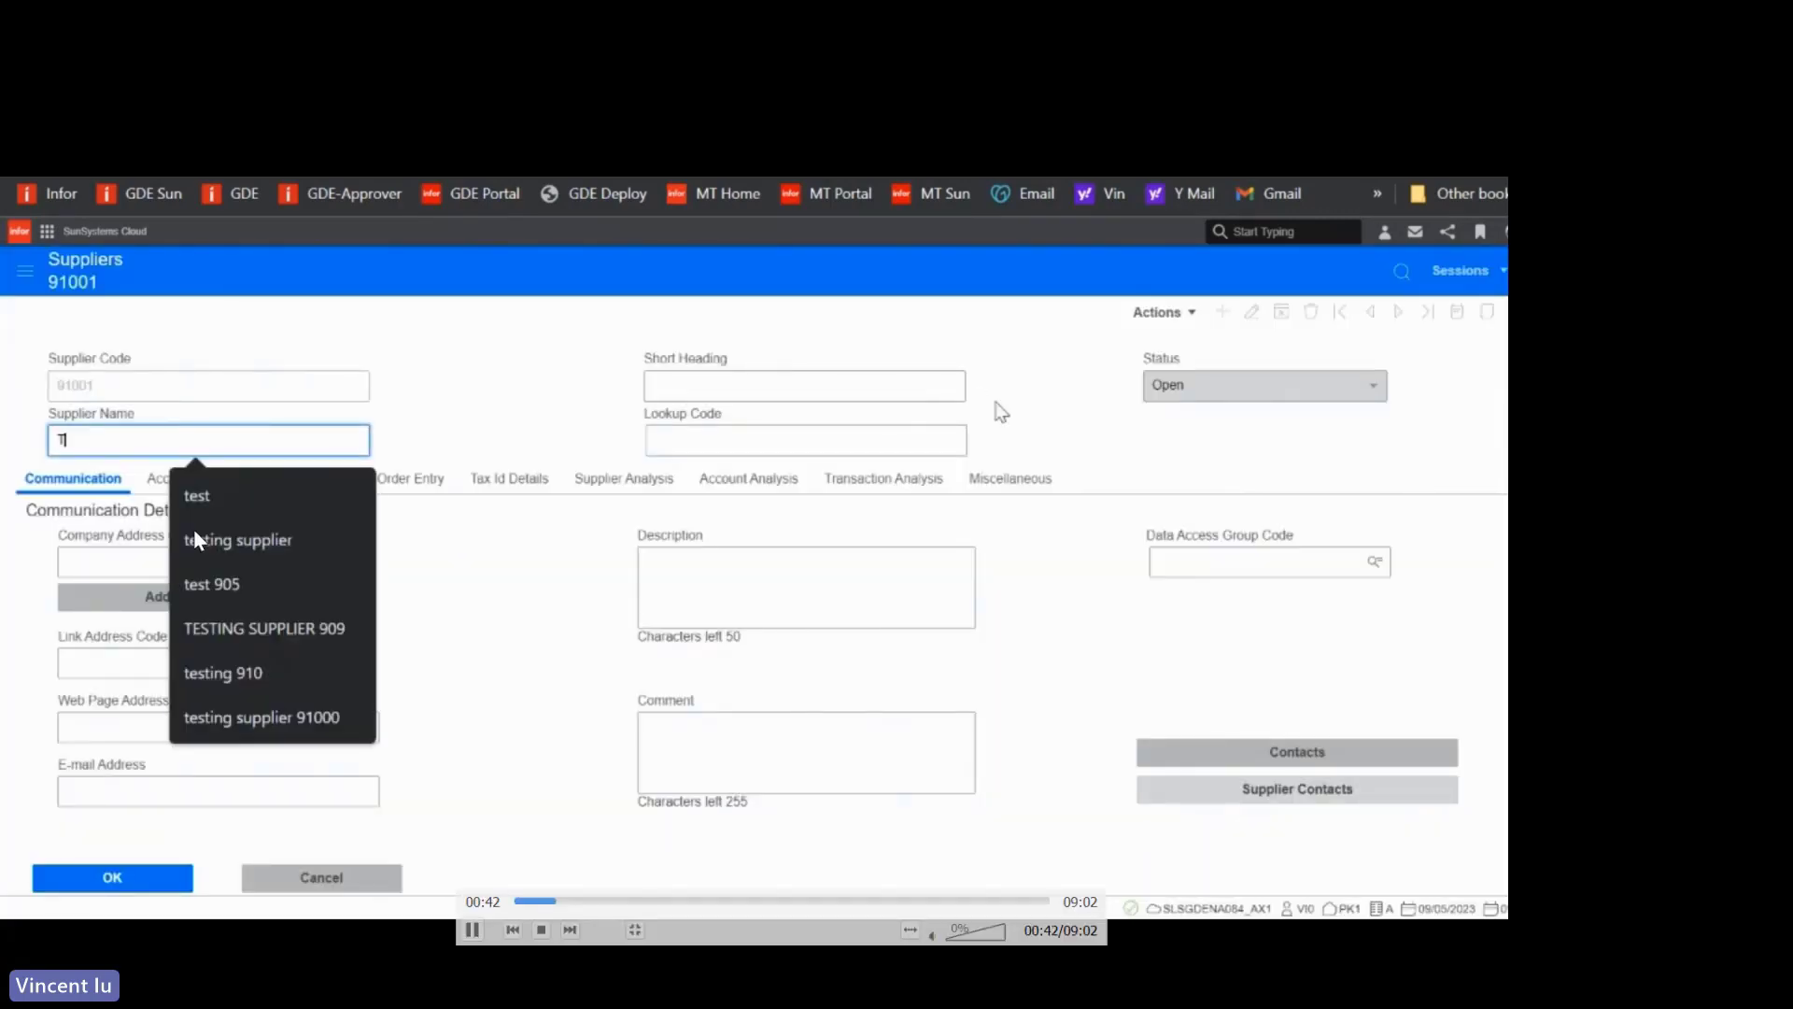
text(EST SU)
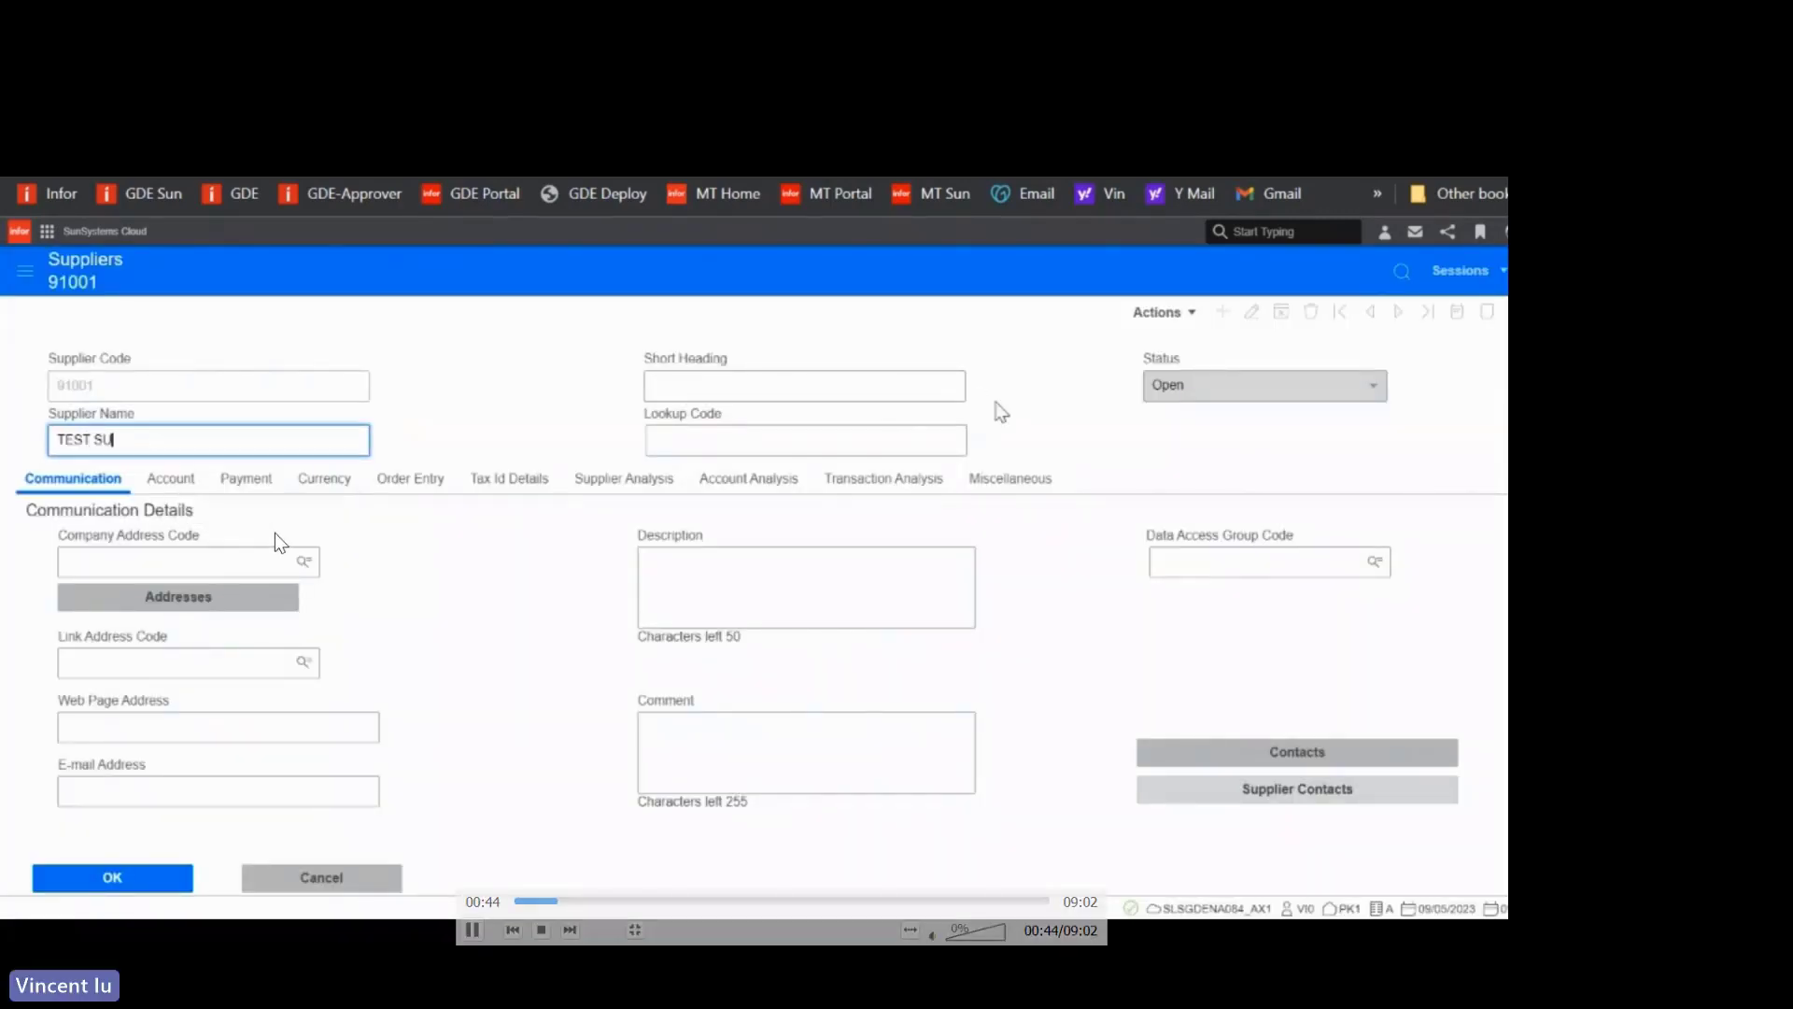
text(PPLIER 91001)
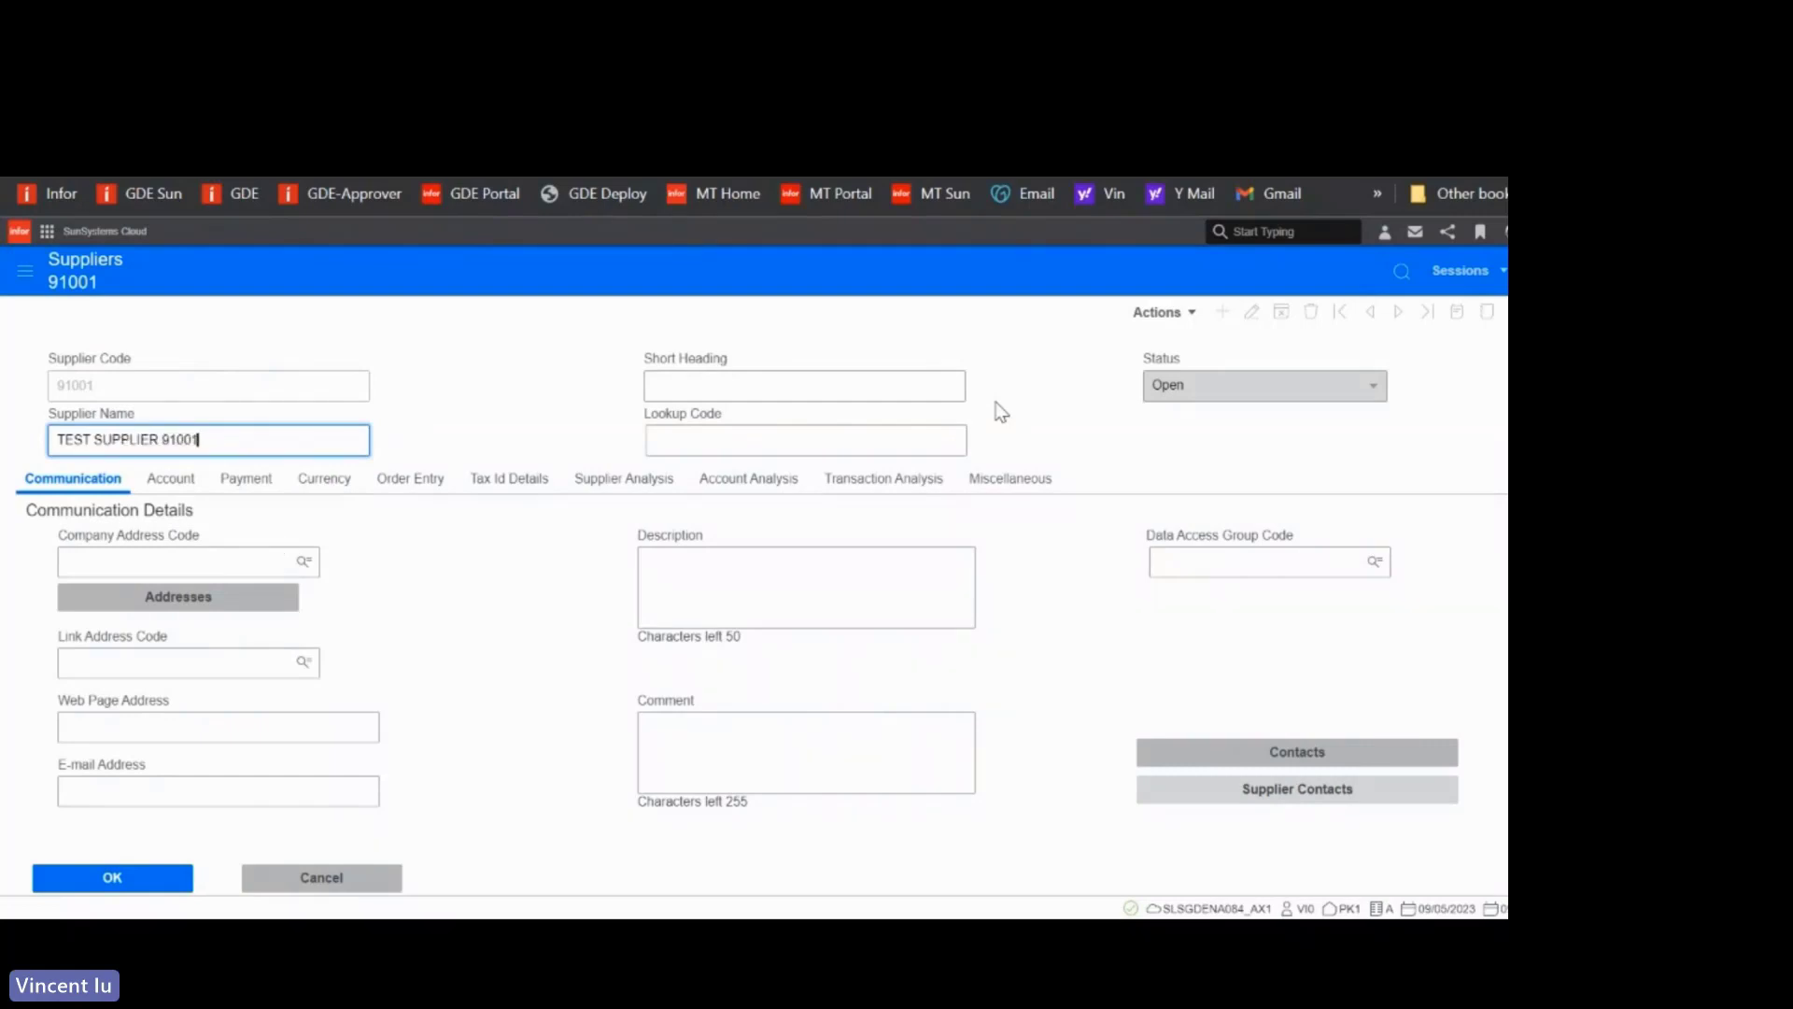
- Set the supplier's account code to 902 in its account details and save the record
click(172, 482)
click(177, 565)
click(124, 615)
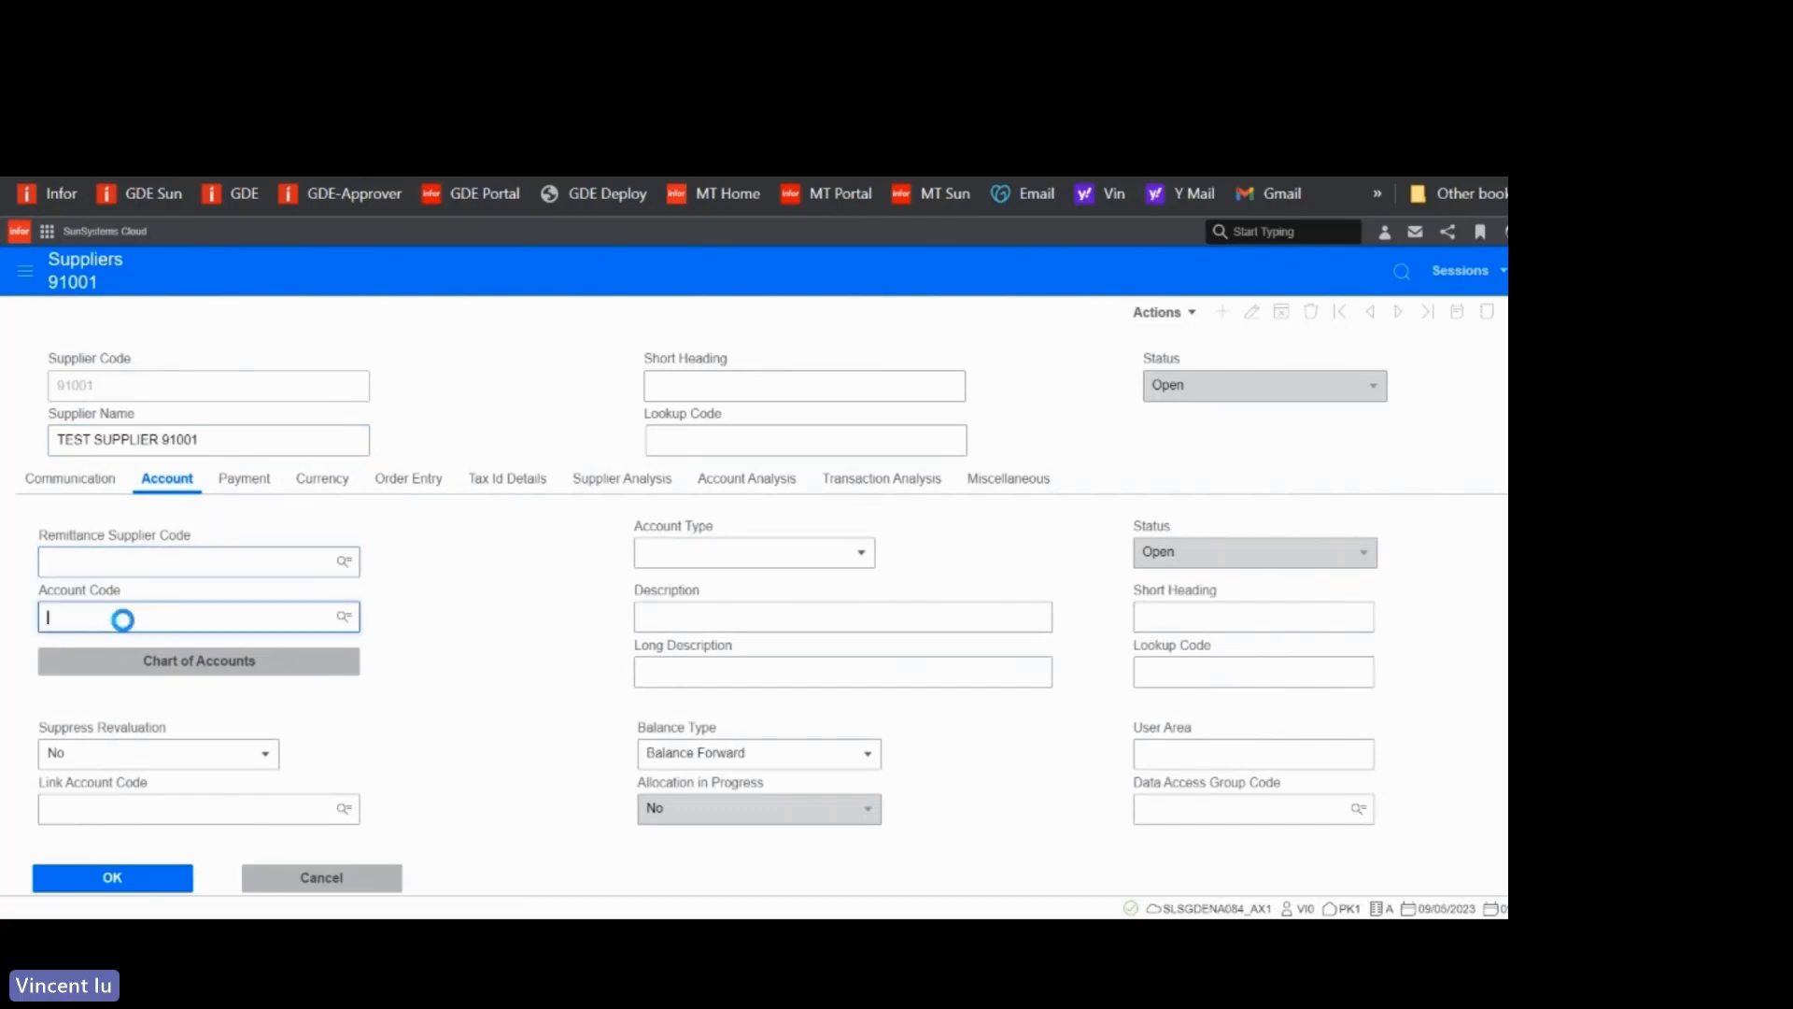
text(90)
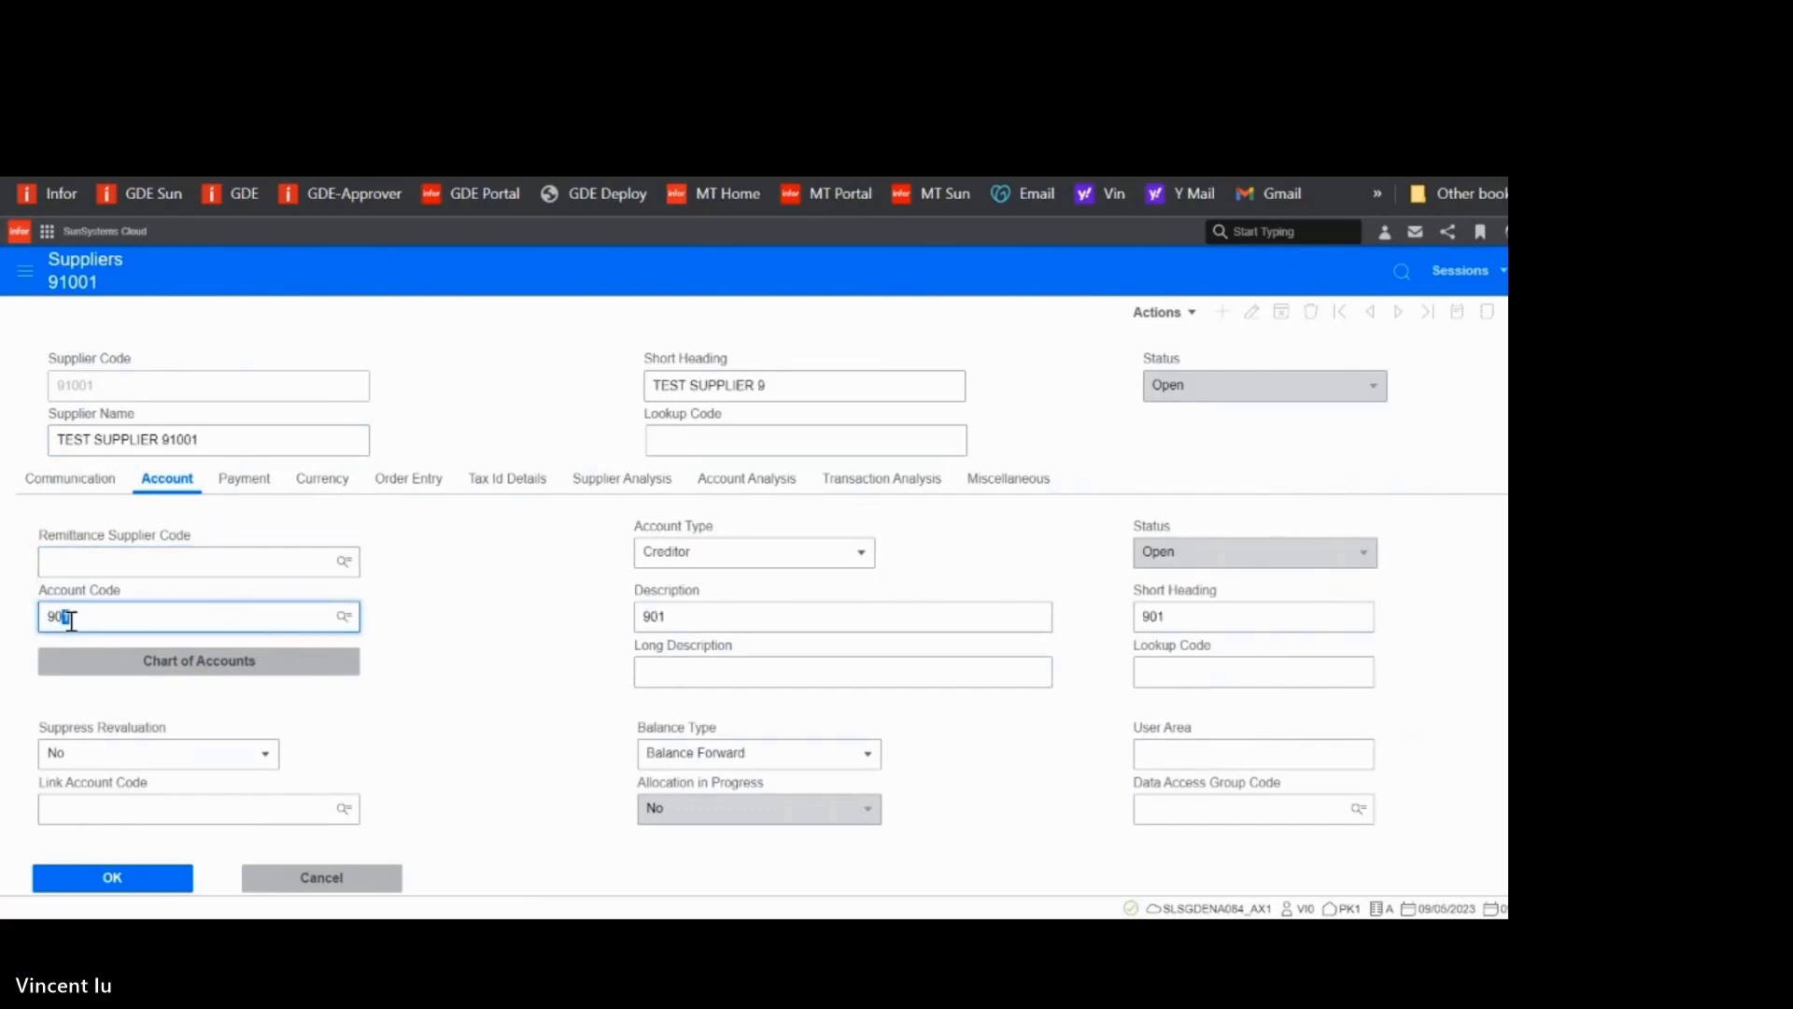
text(2)
click(126, 878)
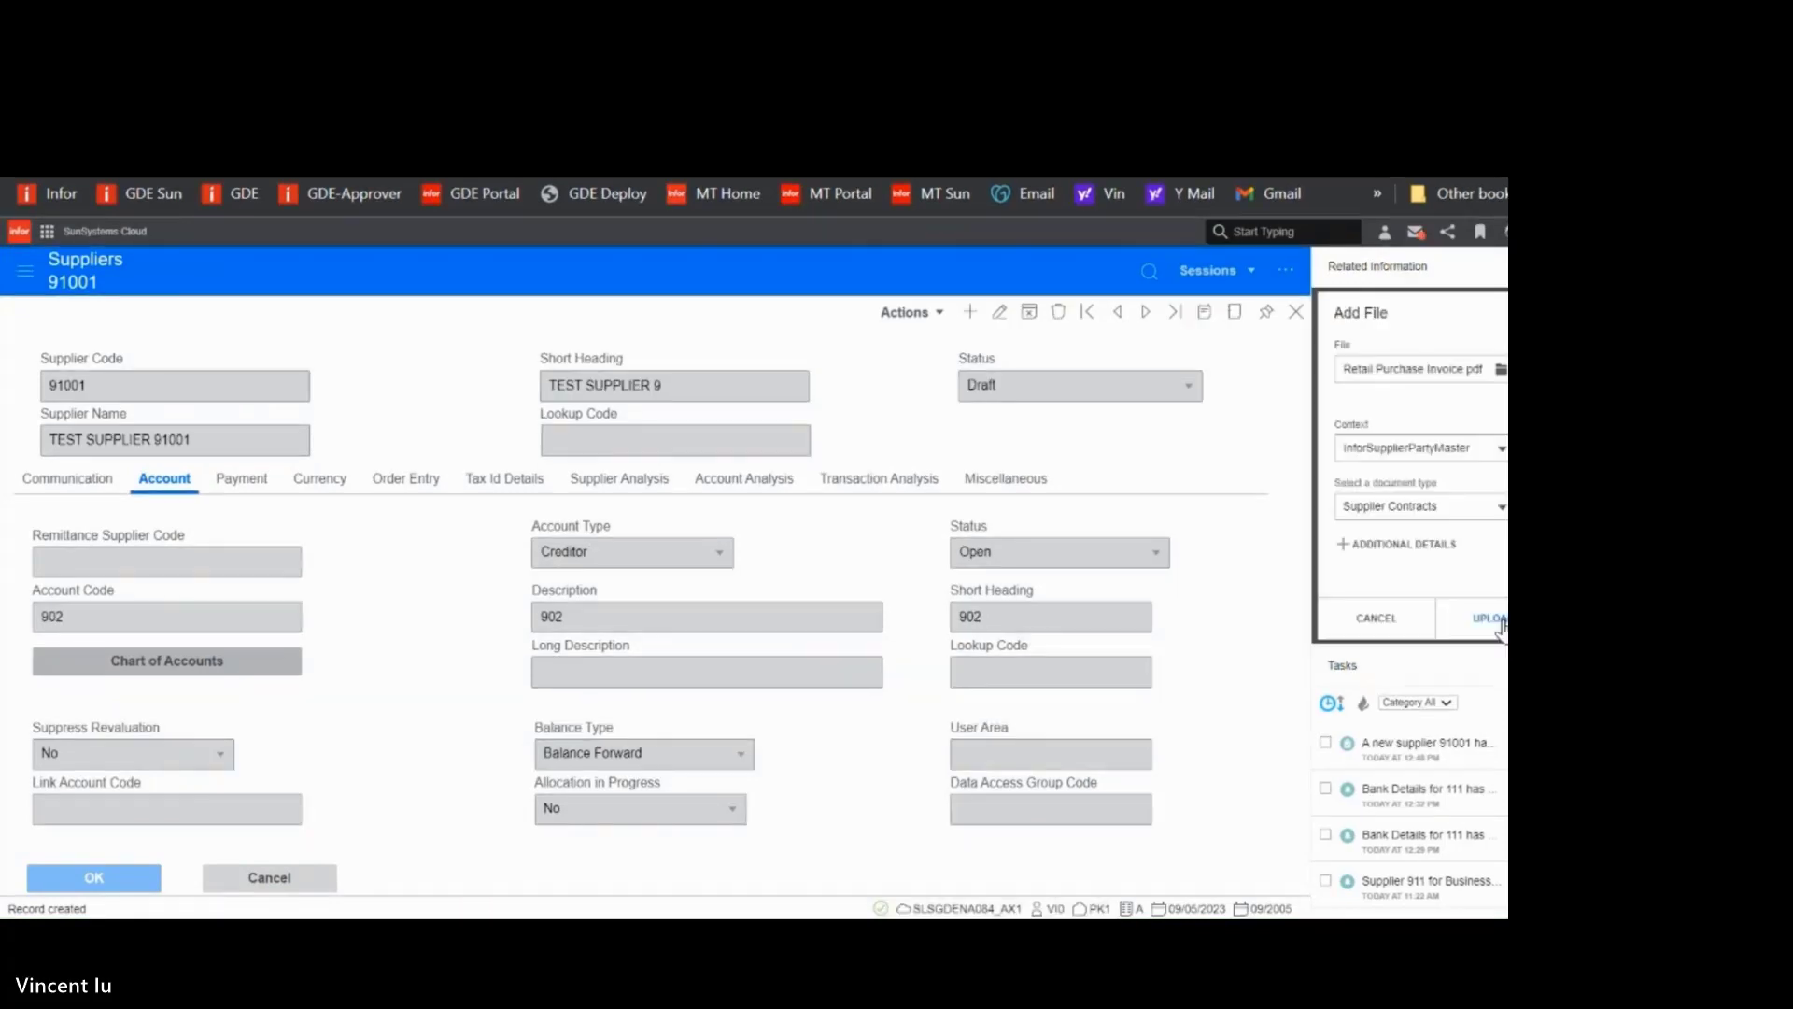
- Upload Retail Purchase Invoice.pdf to the supplier as a Supplier Contracts document and open it in Document Management
click(1499, 624)
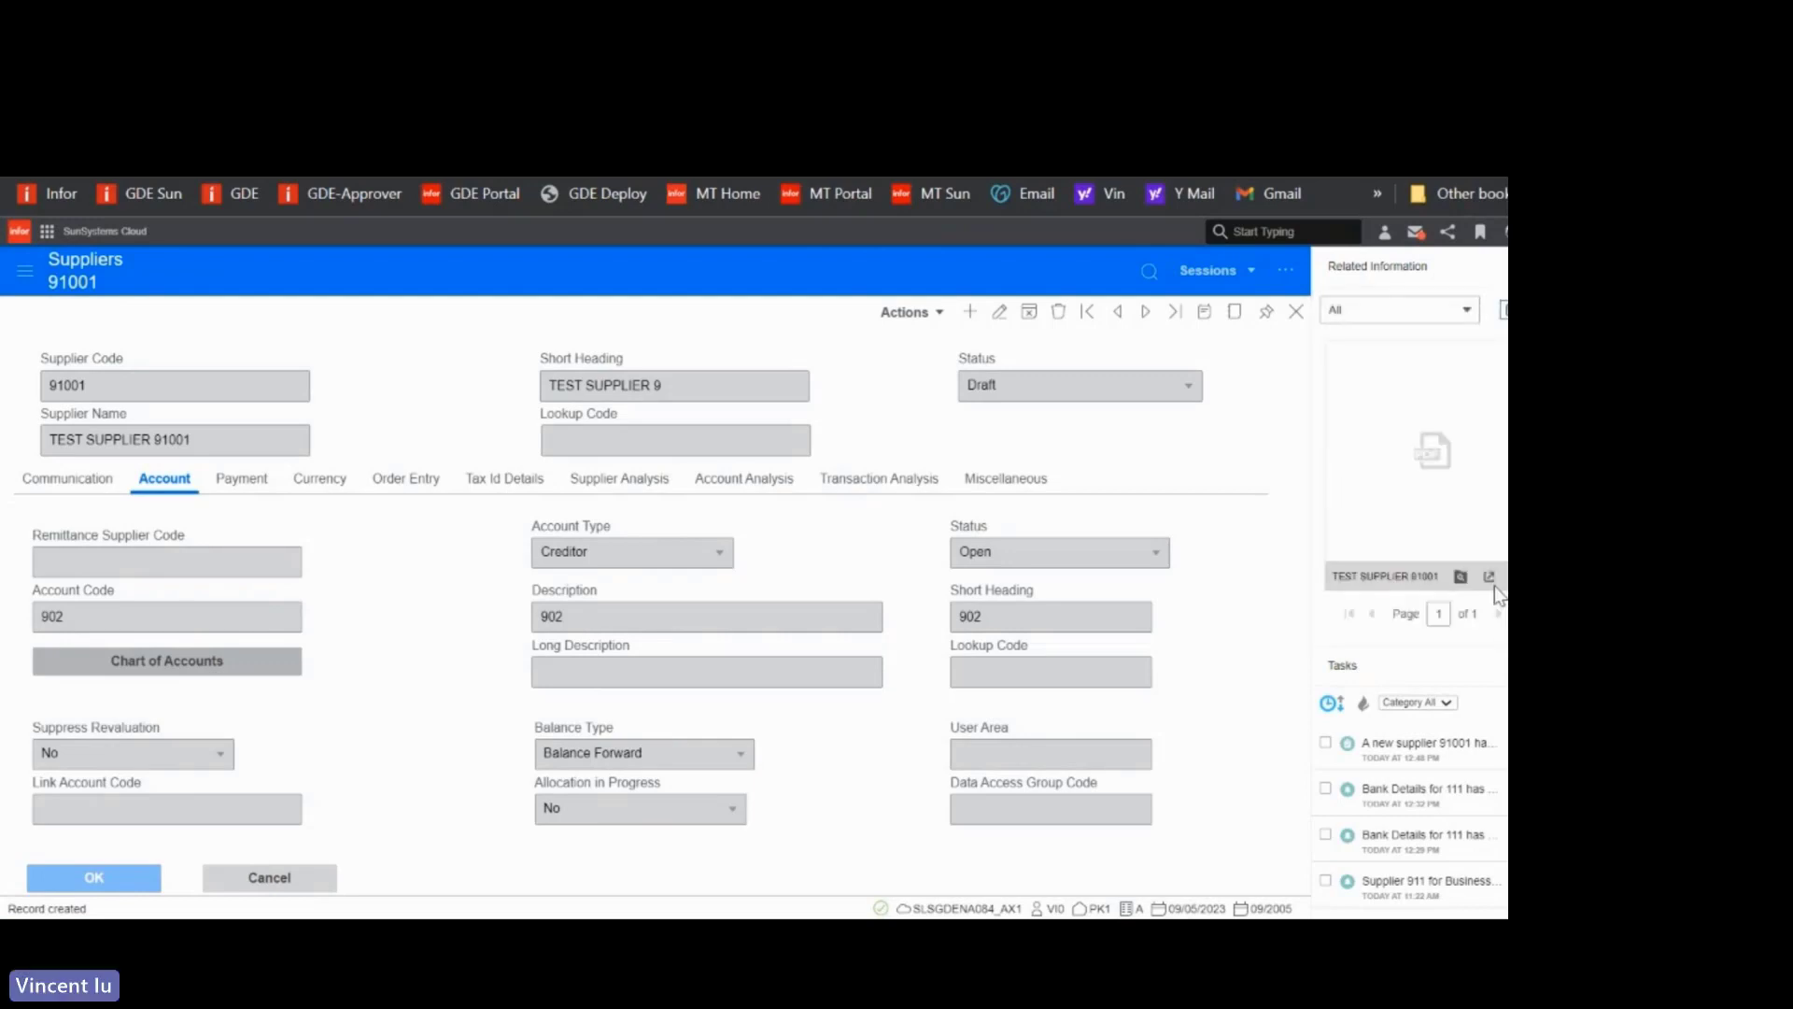
click(1488, 577)
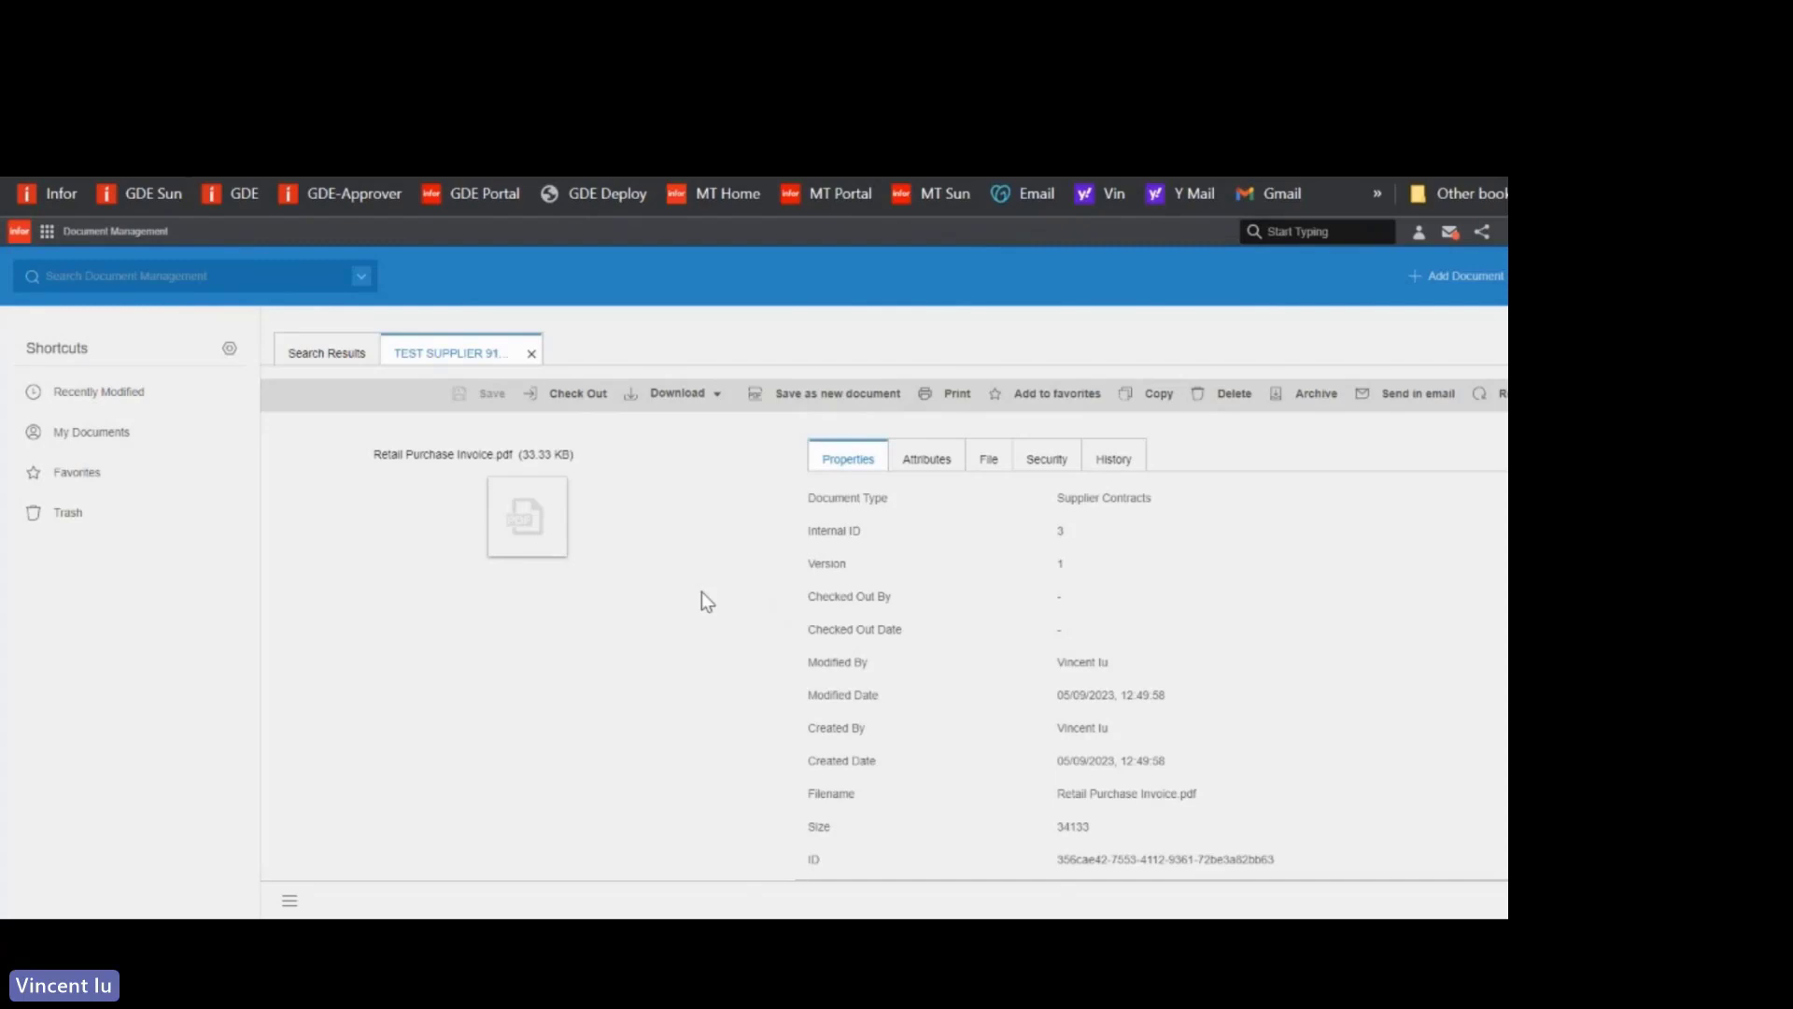
- Preview the uploaded PDF and review the document's attributes, file, security and history details
click(524, 520)
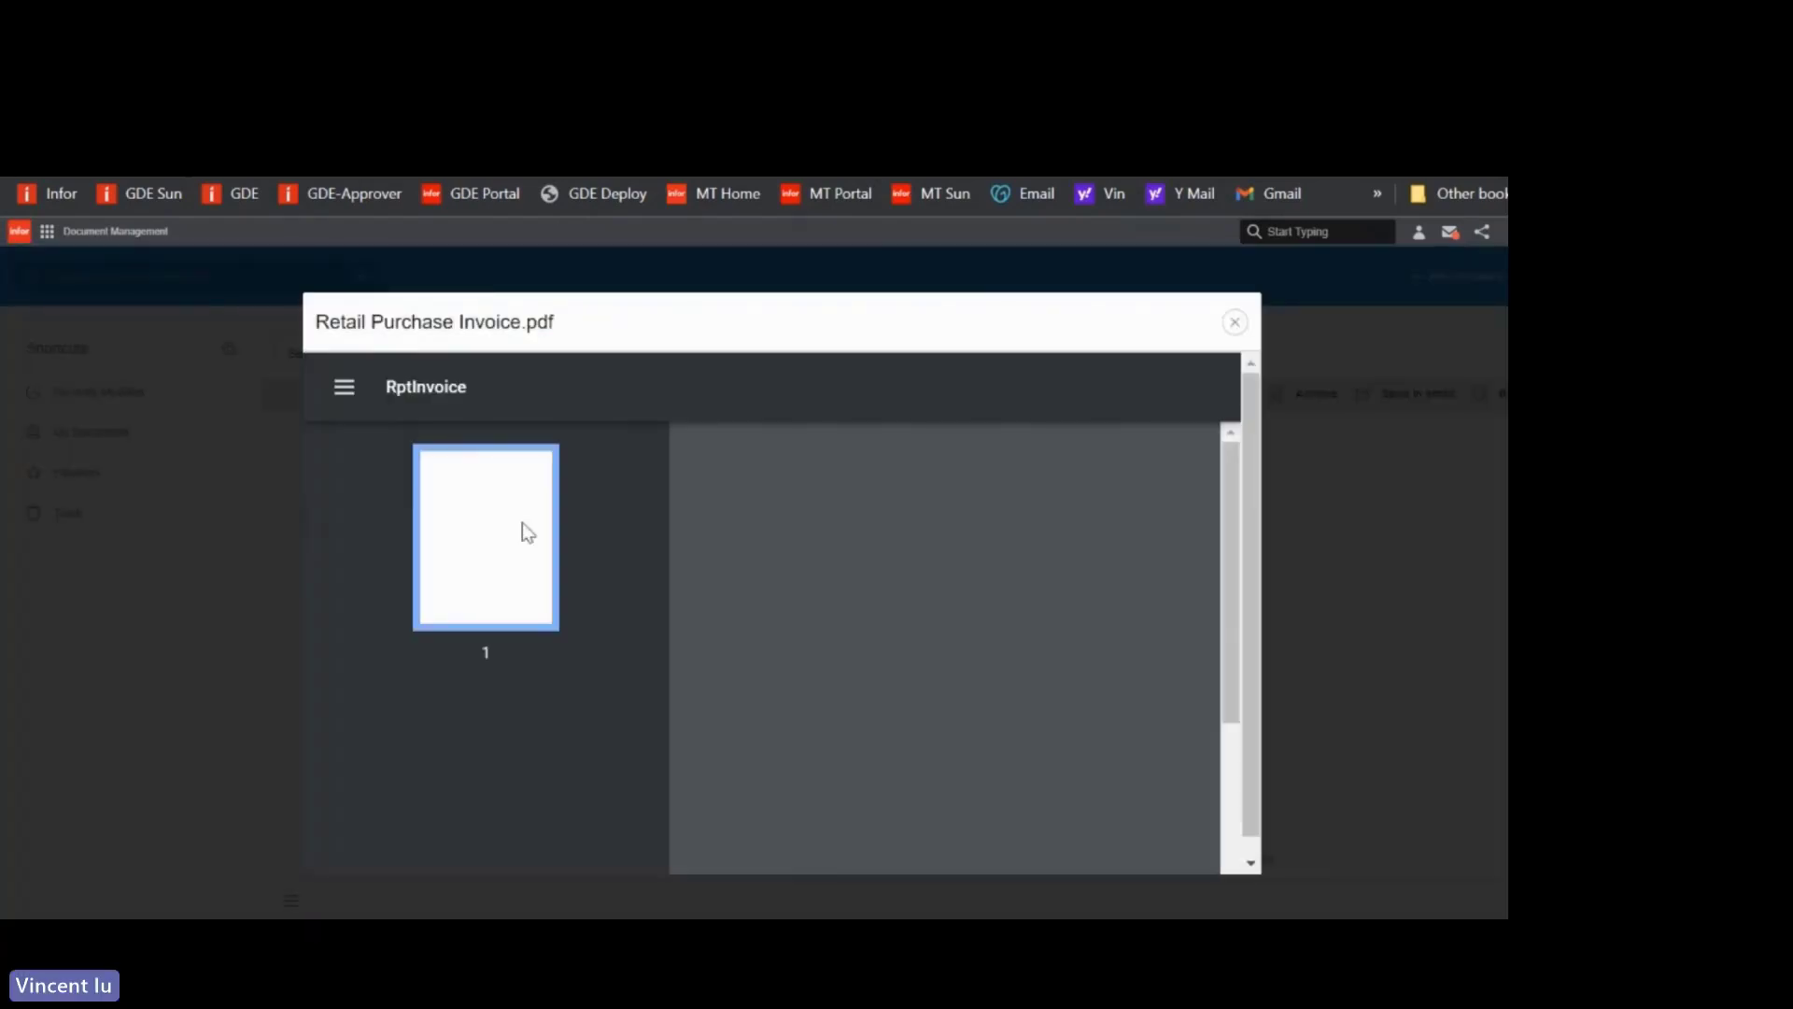
click(1235, 321)
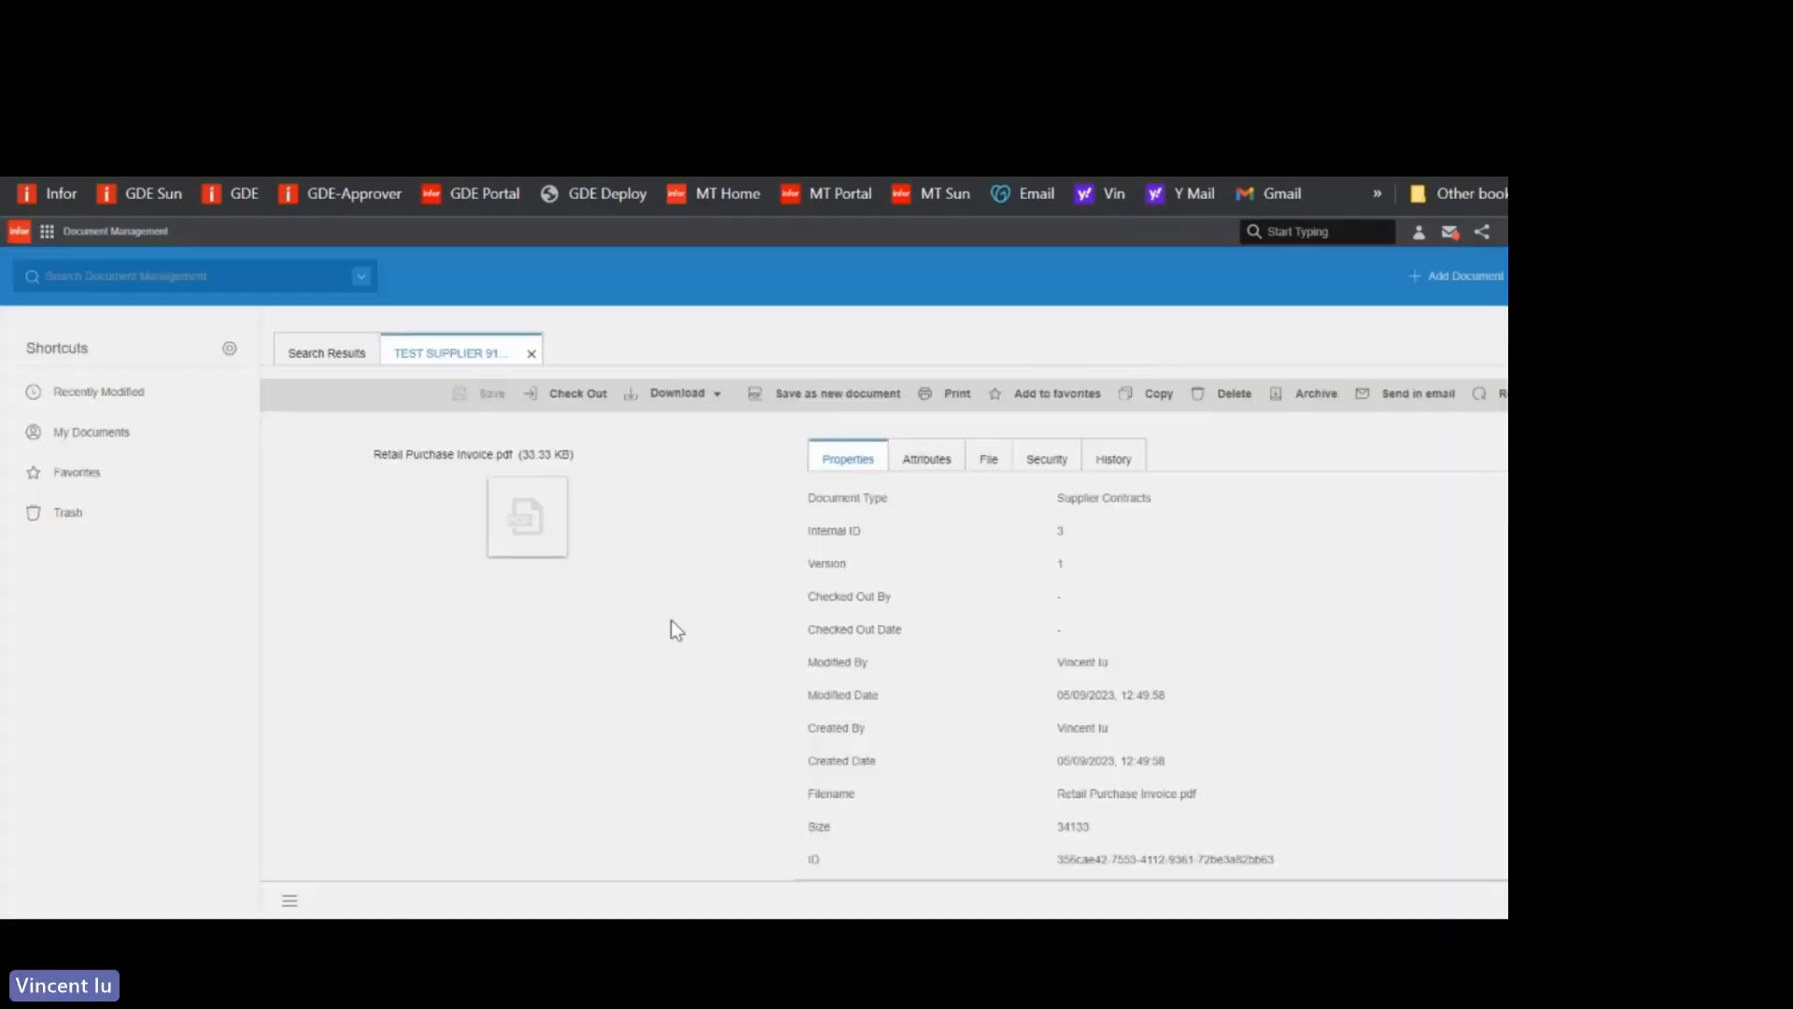
click(960, 462)
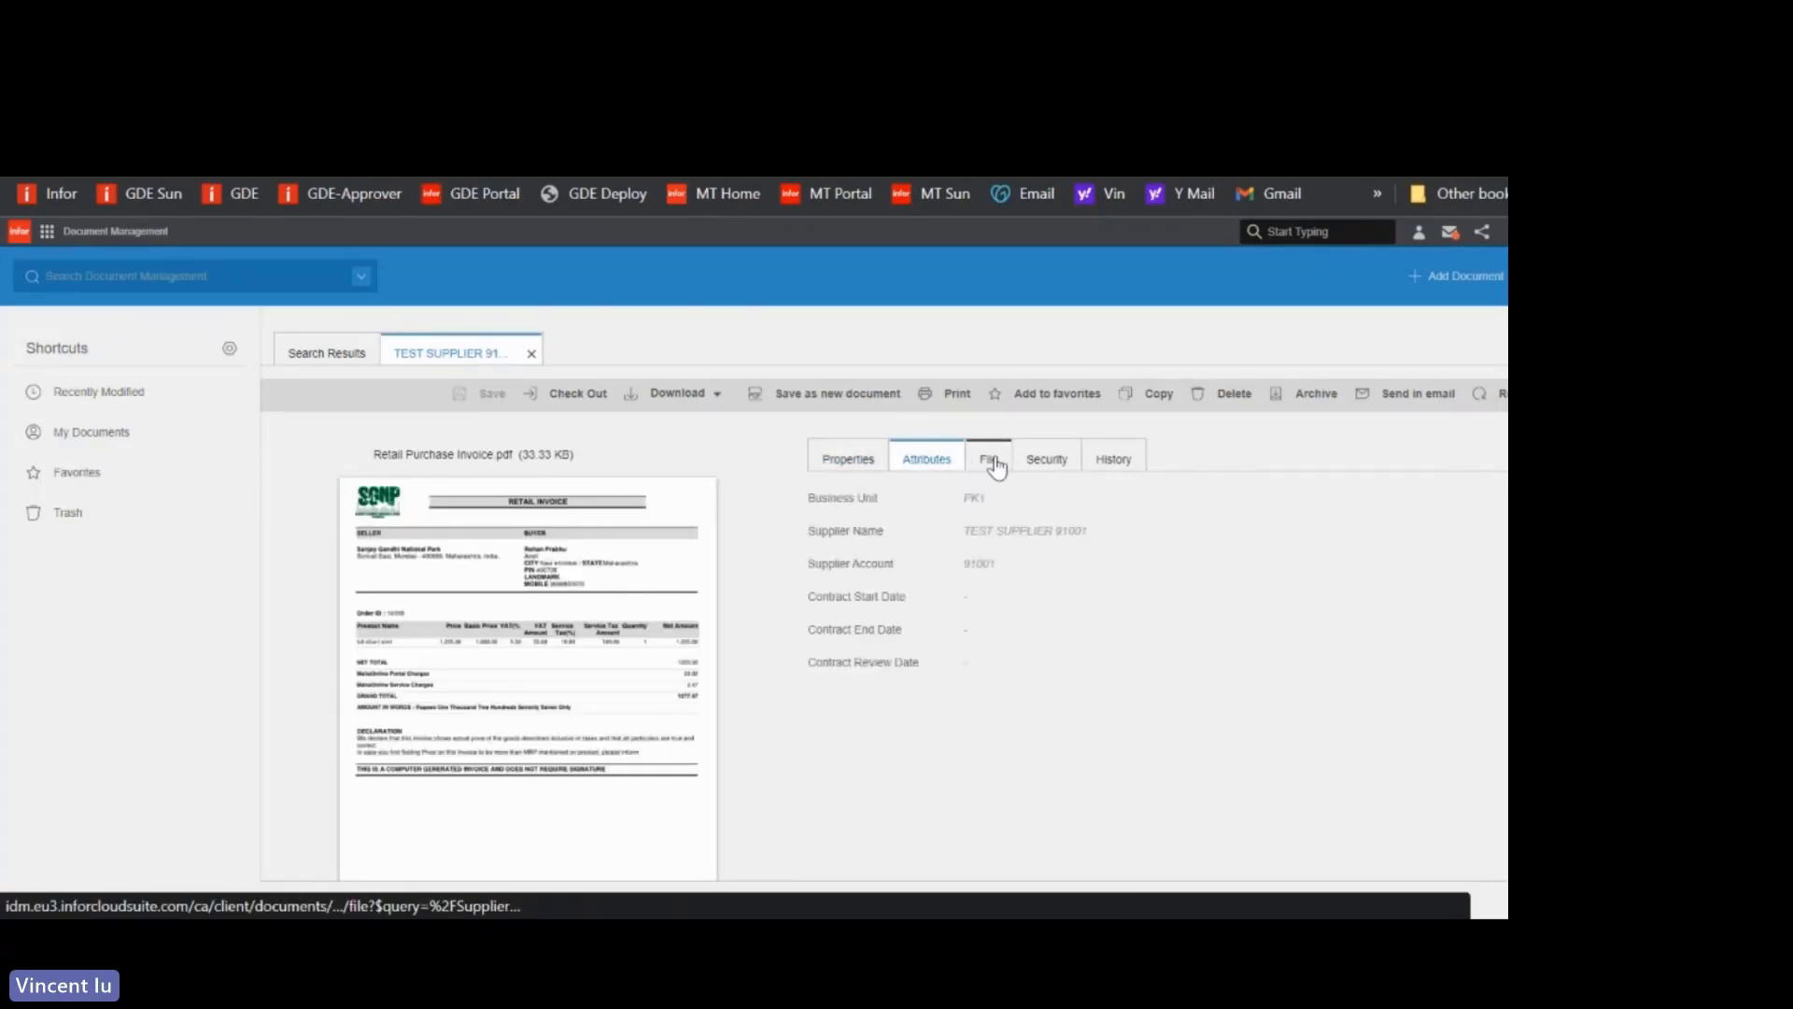
click(992, 462)
click(1067, 465)
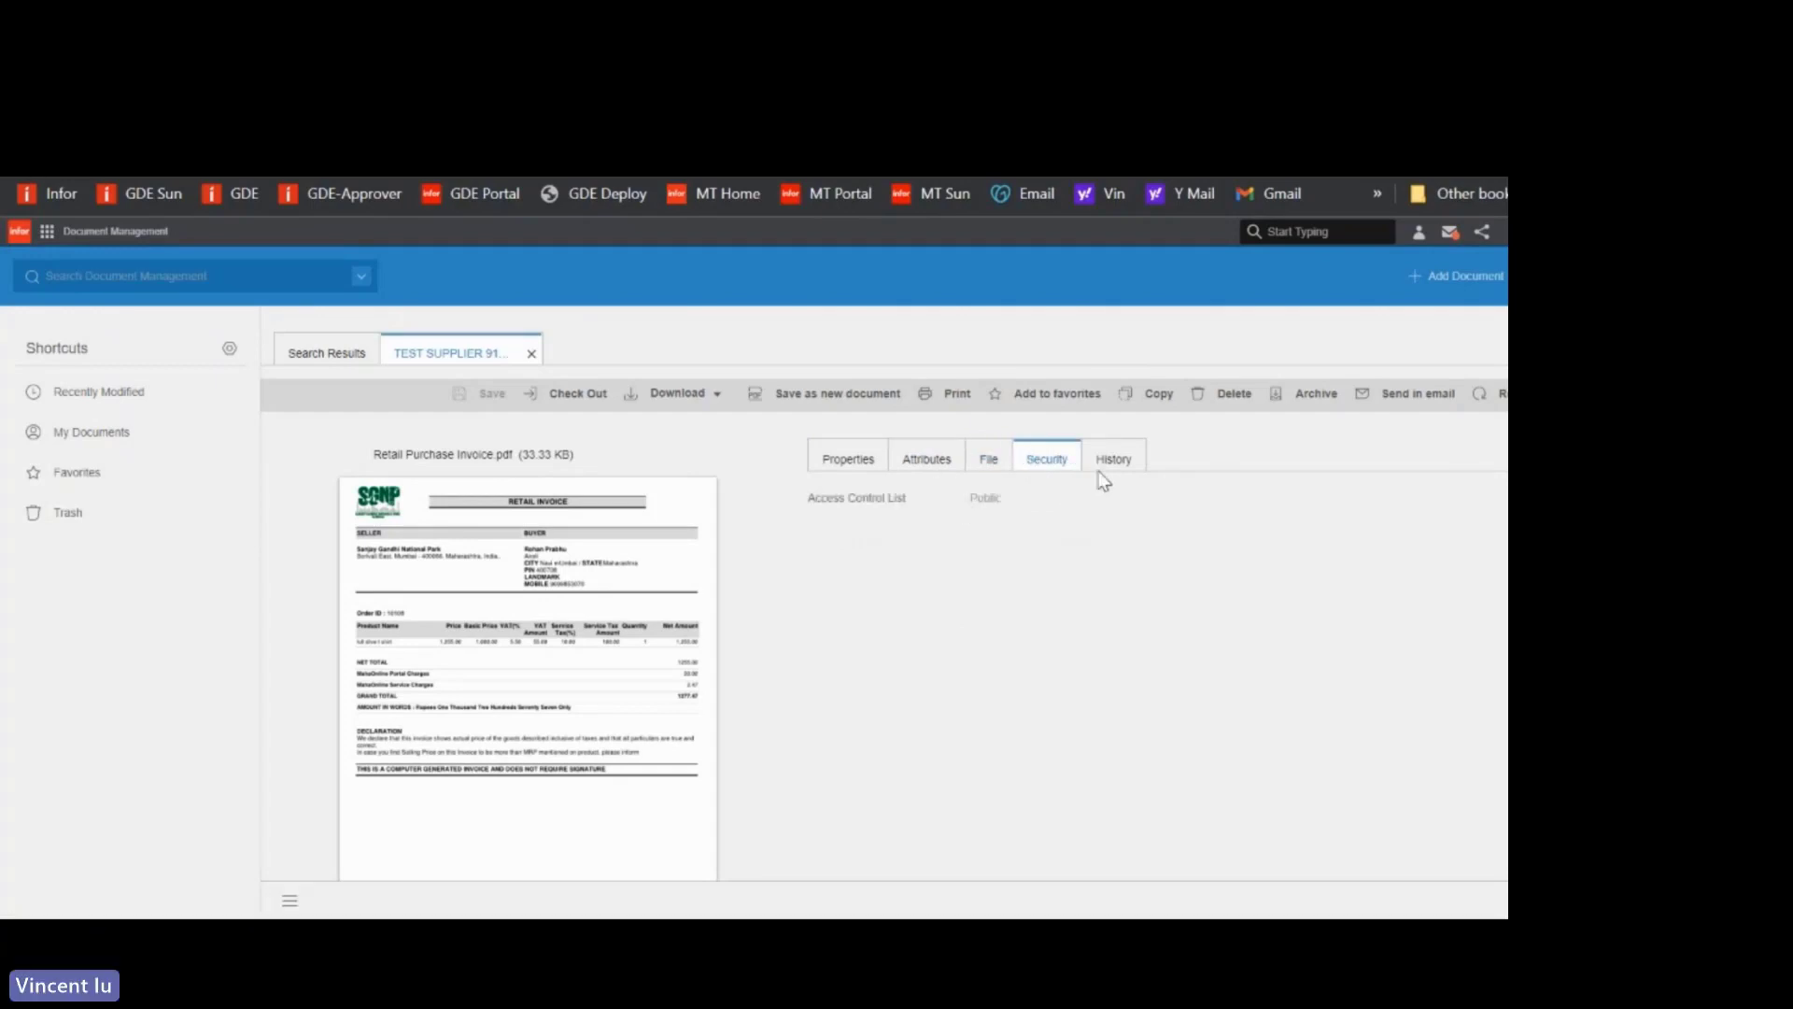
click(1111, 465)
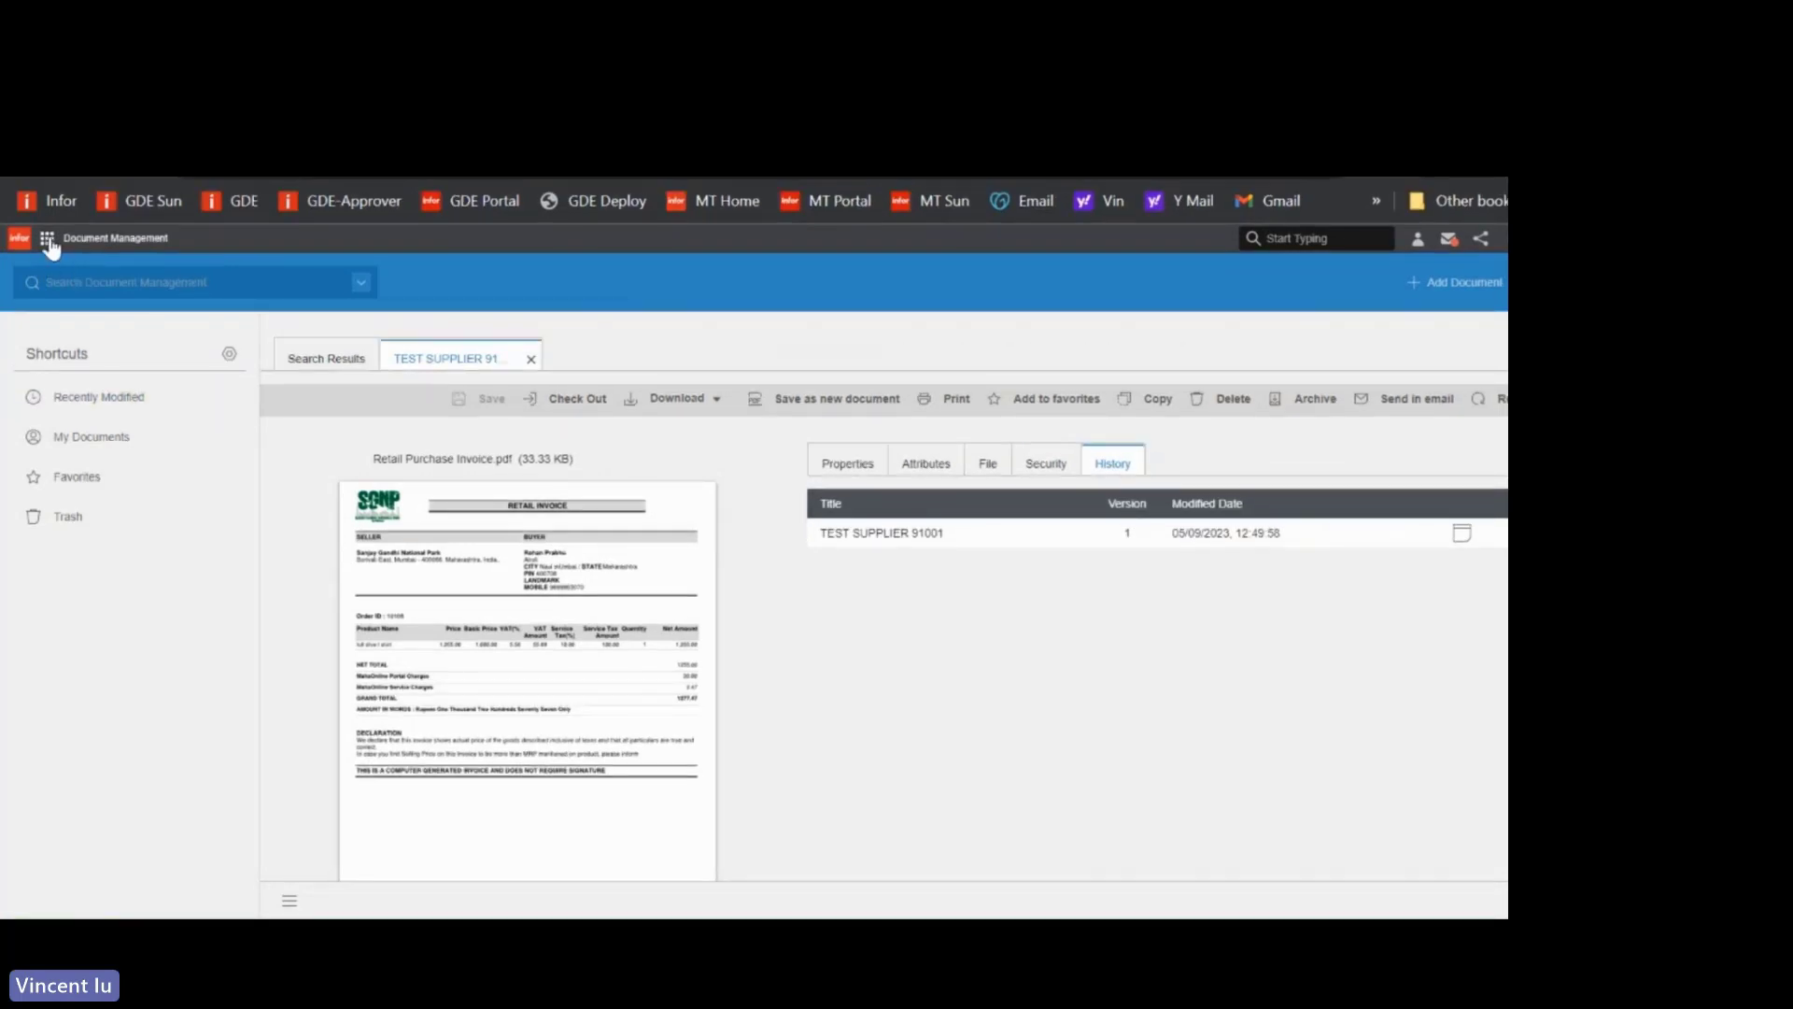
- Switch back to SunSystems Cloud and close the Suppliers form
click(49, 241)
click(154, 315)
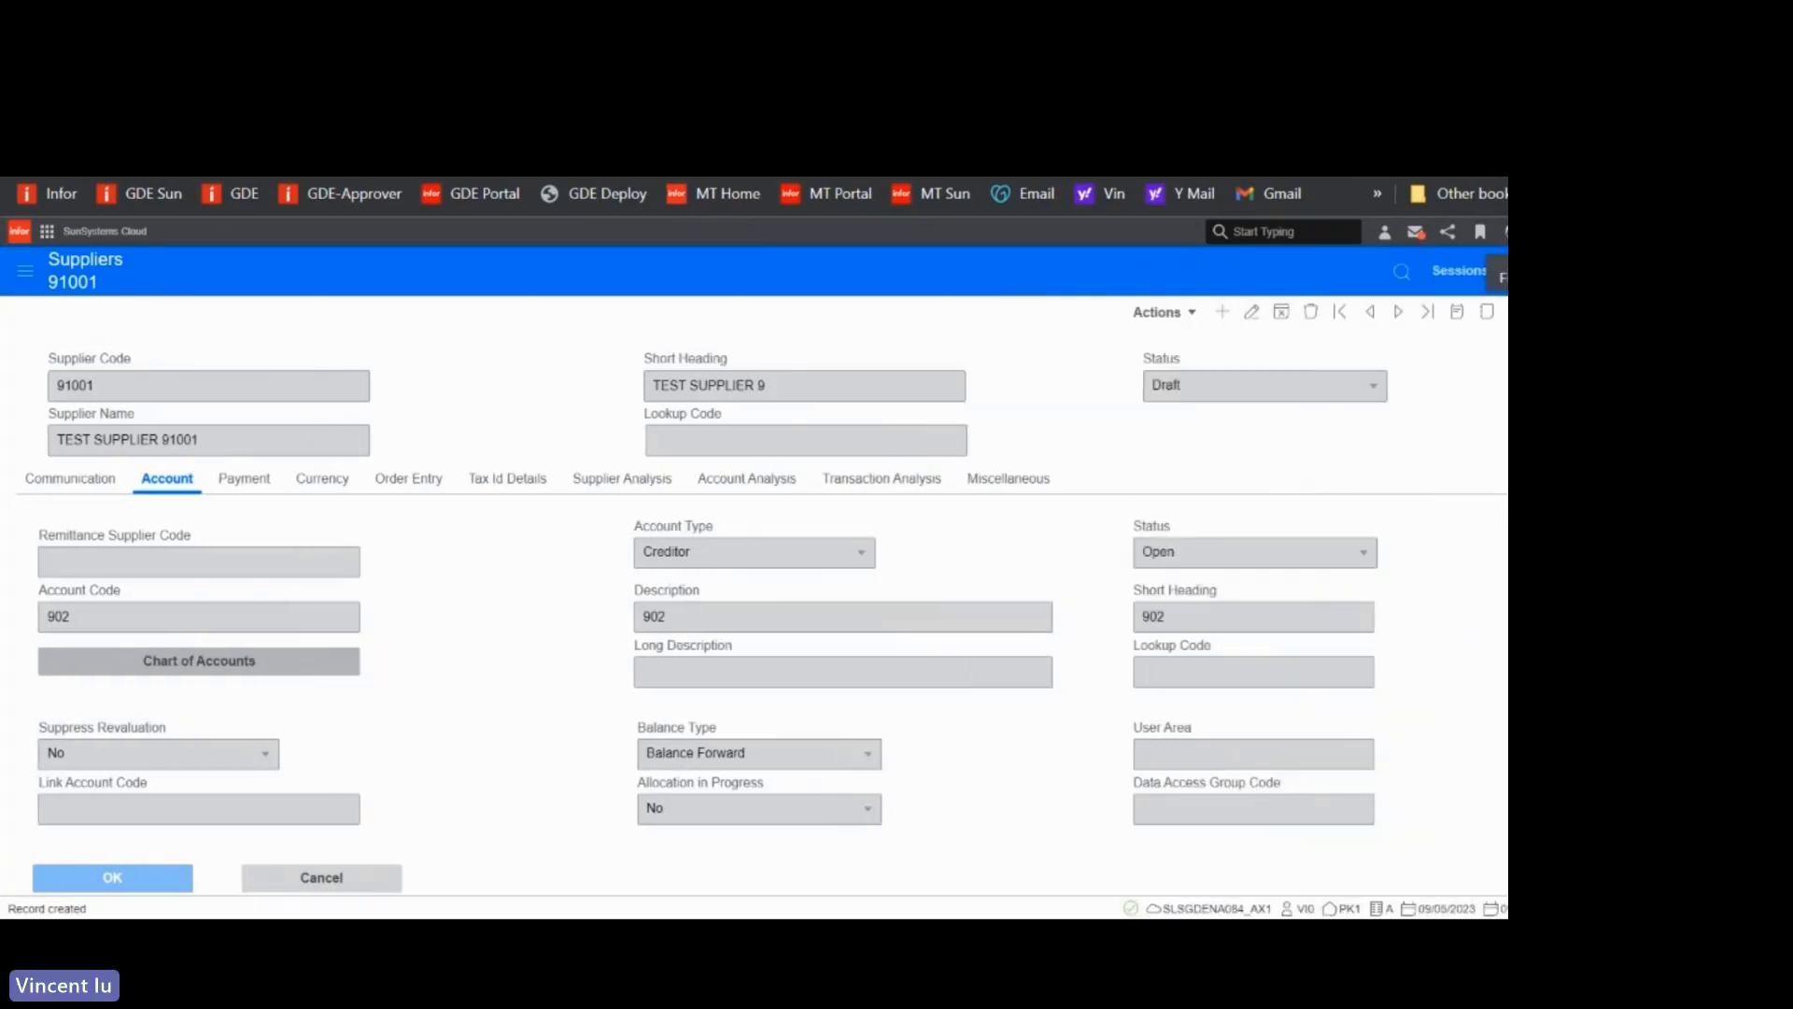
click(1516, 312)
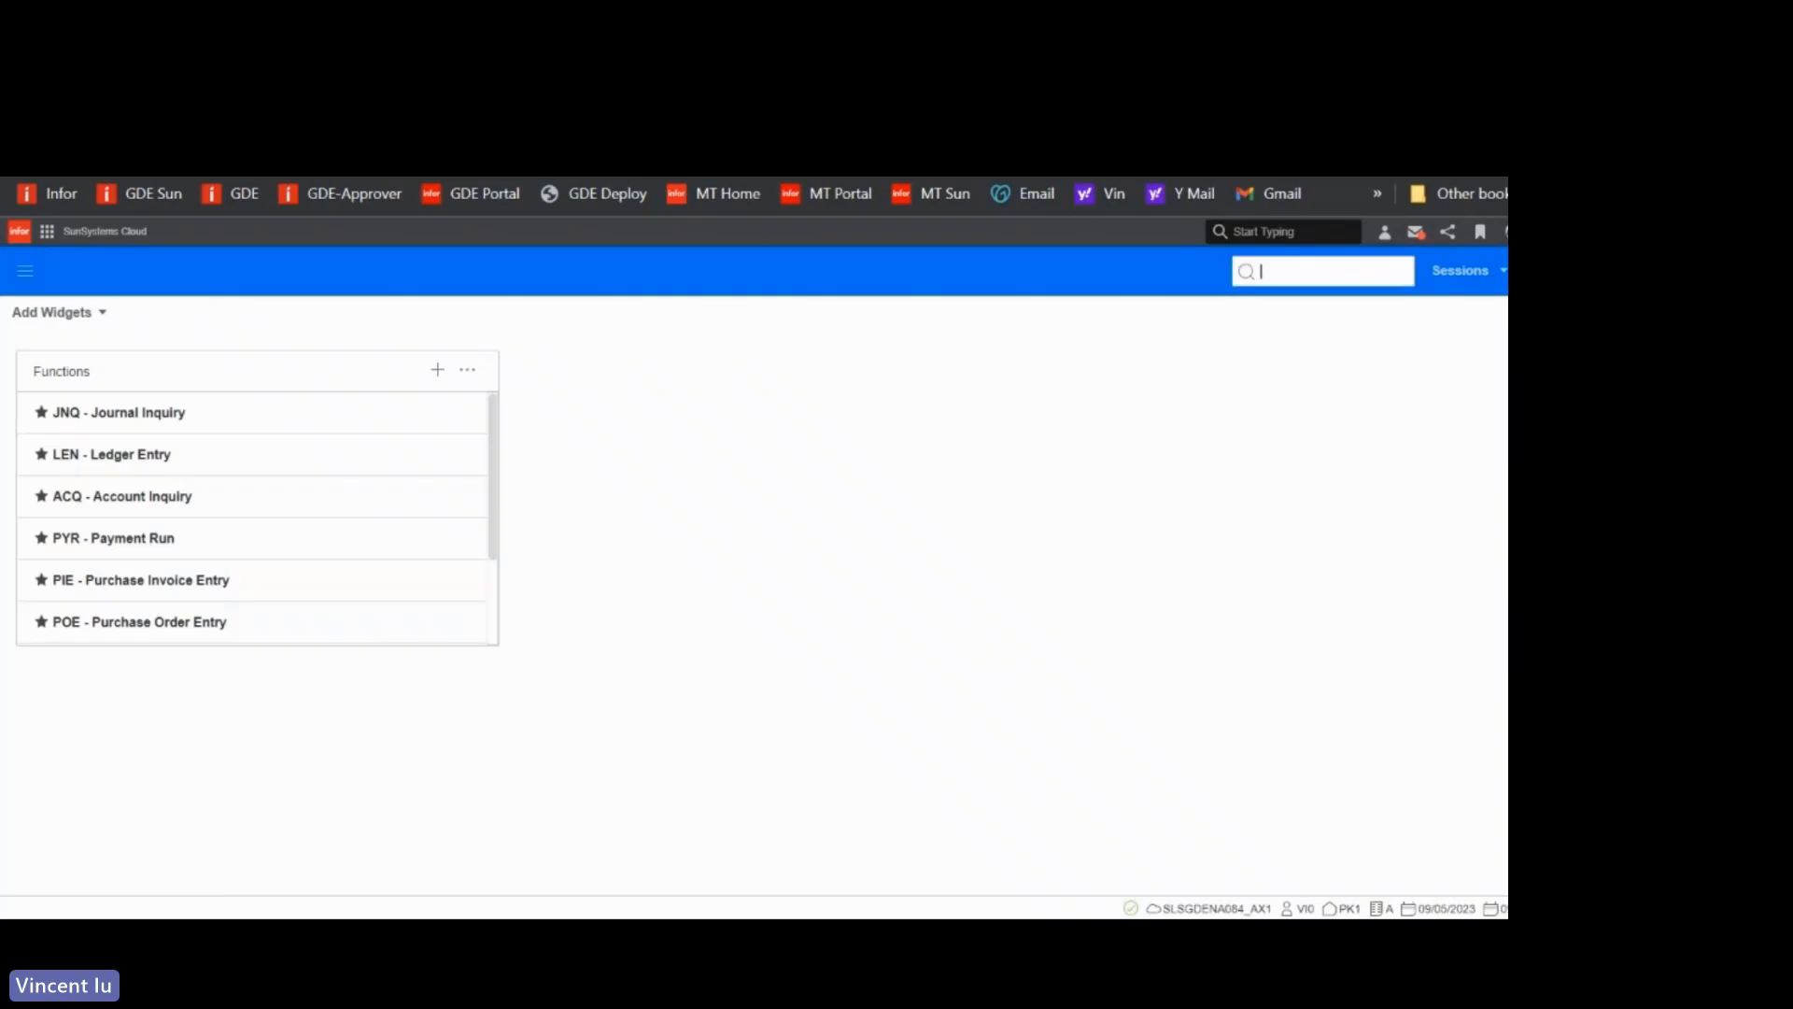
click(962, 122)
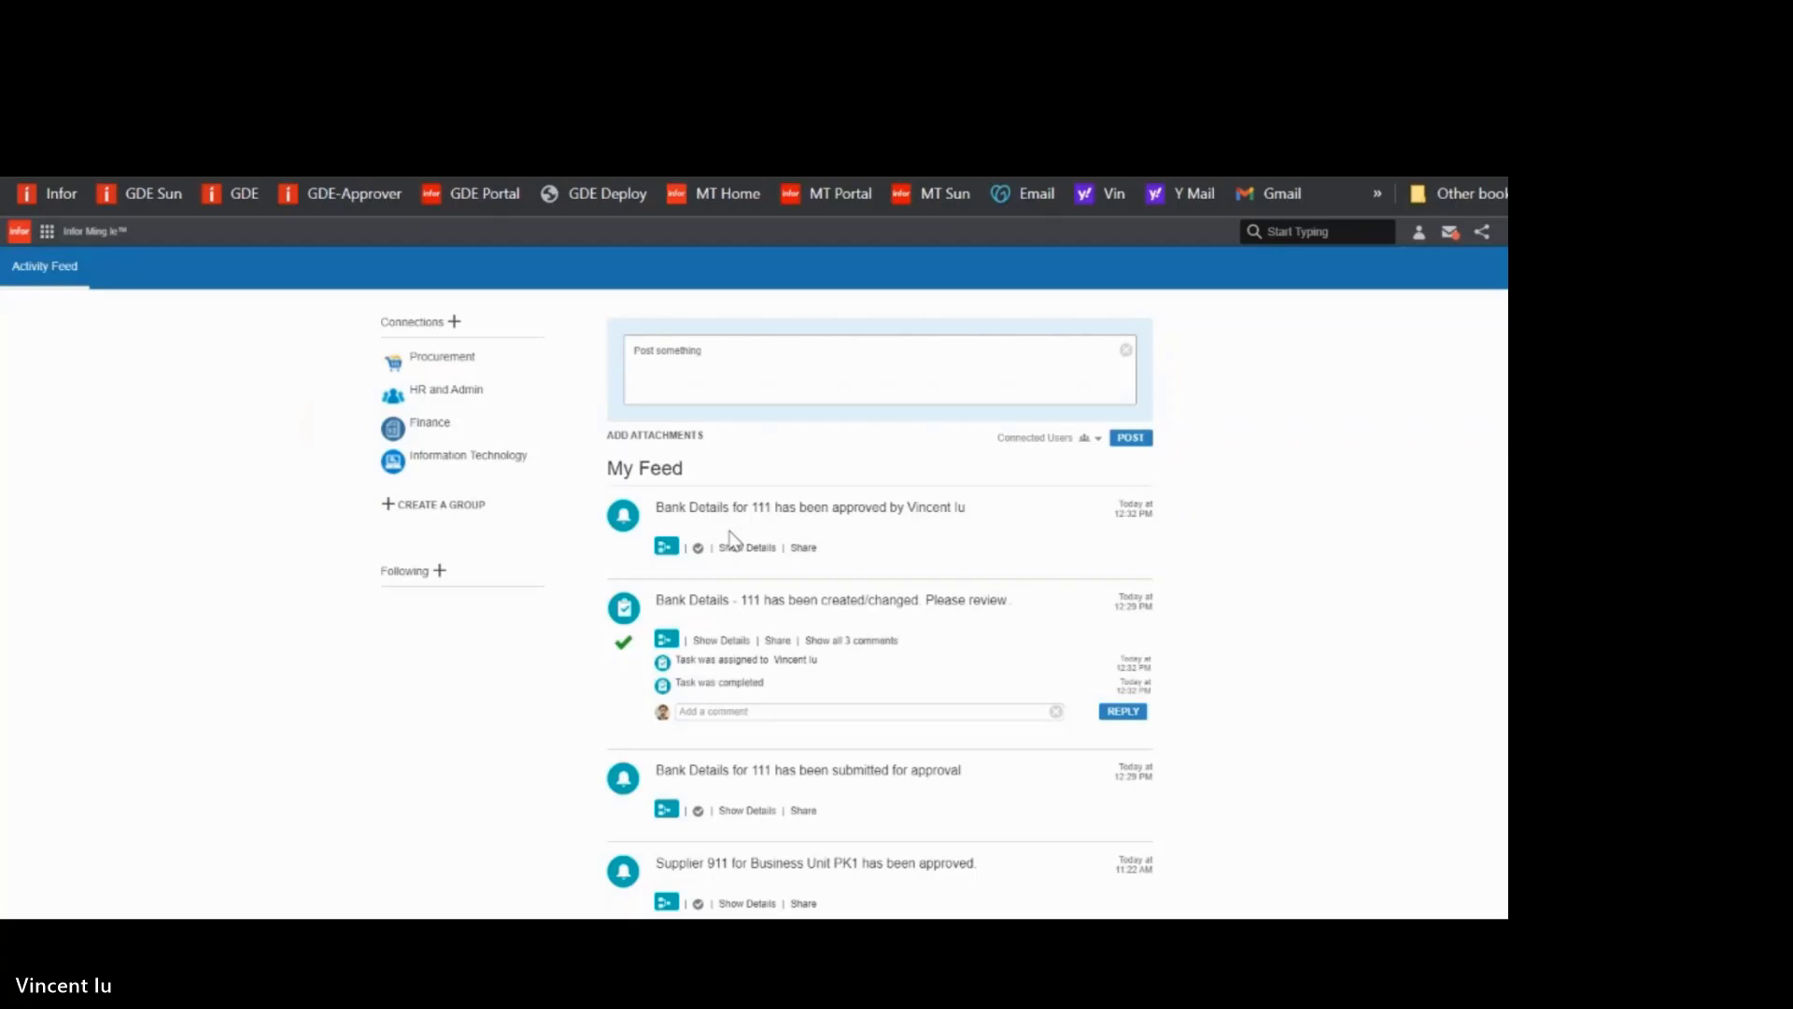
- Find and open the Bank Details Setup function, and create a new bank details record with code 91001
mouse_move(508, 570)
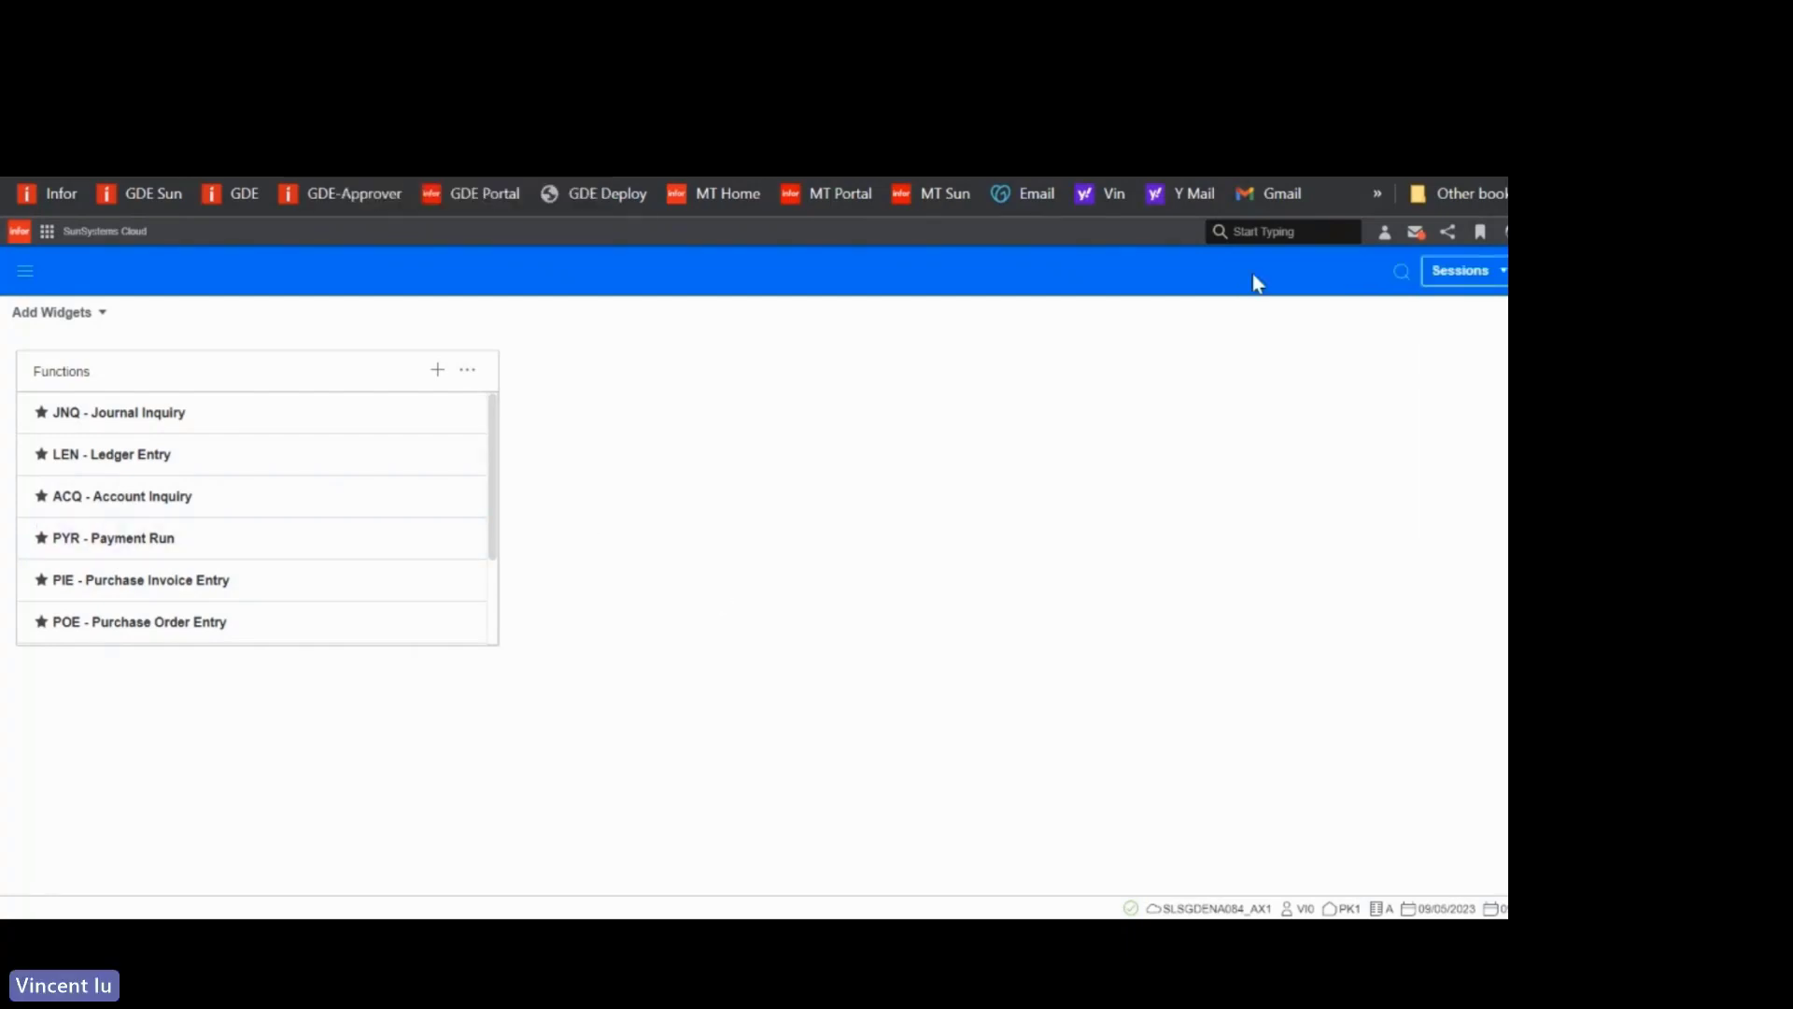
click(1401, 272)
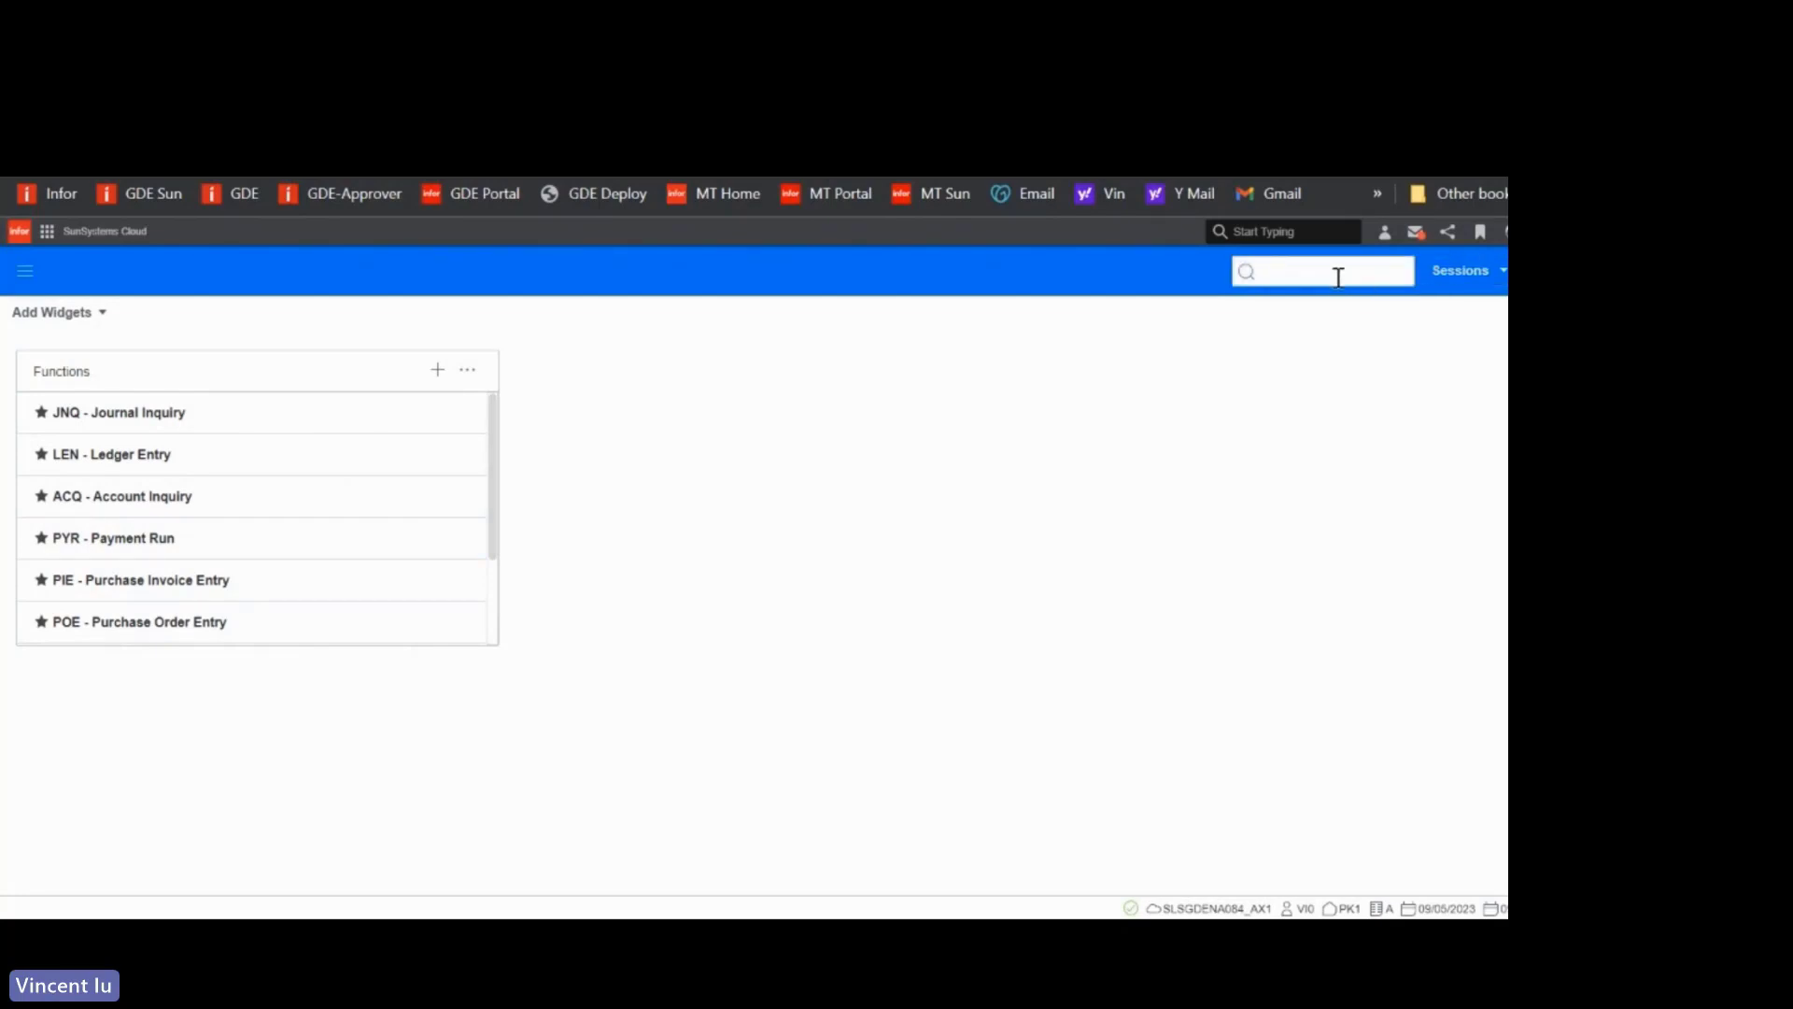
text(BANK)
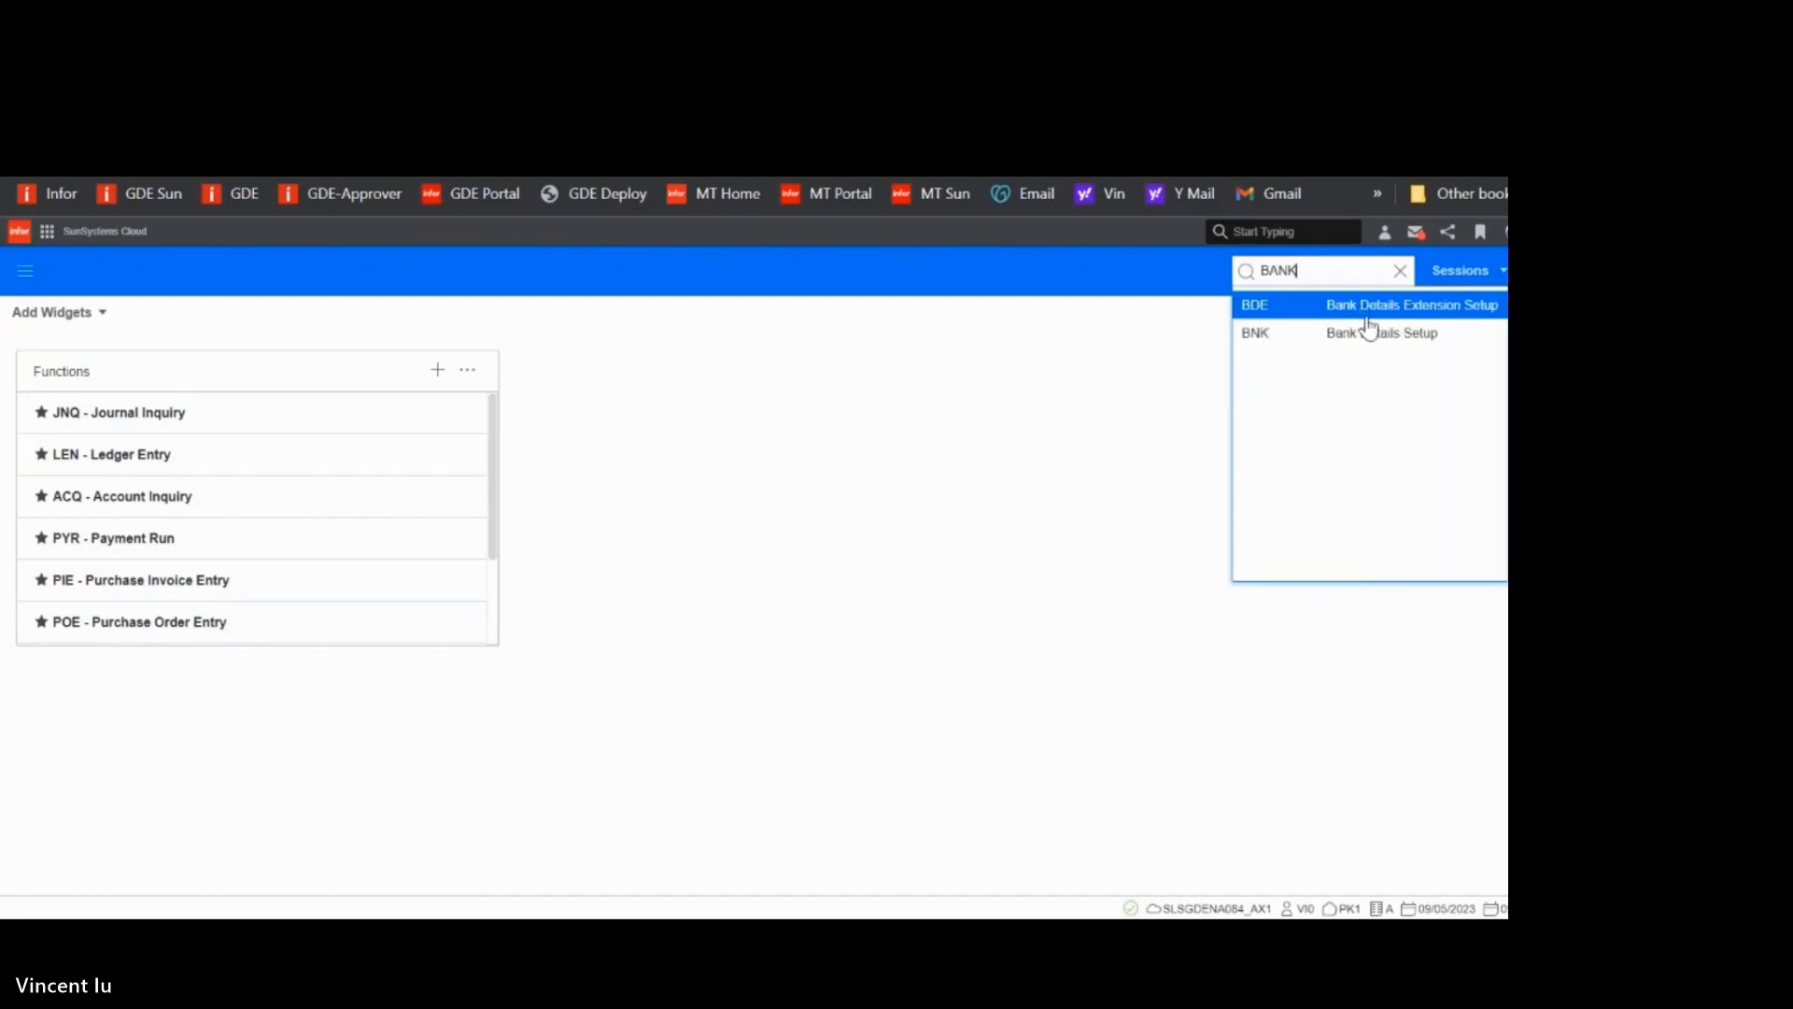
click(1370, 336)
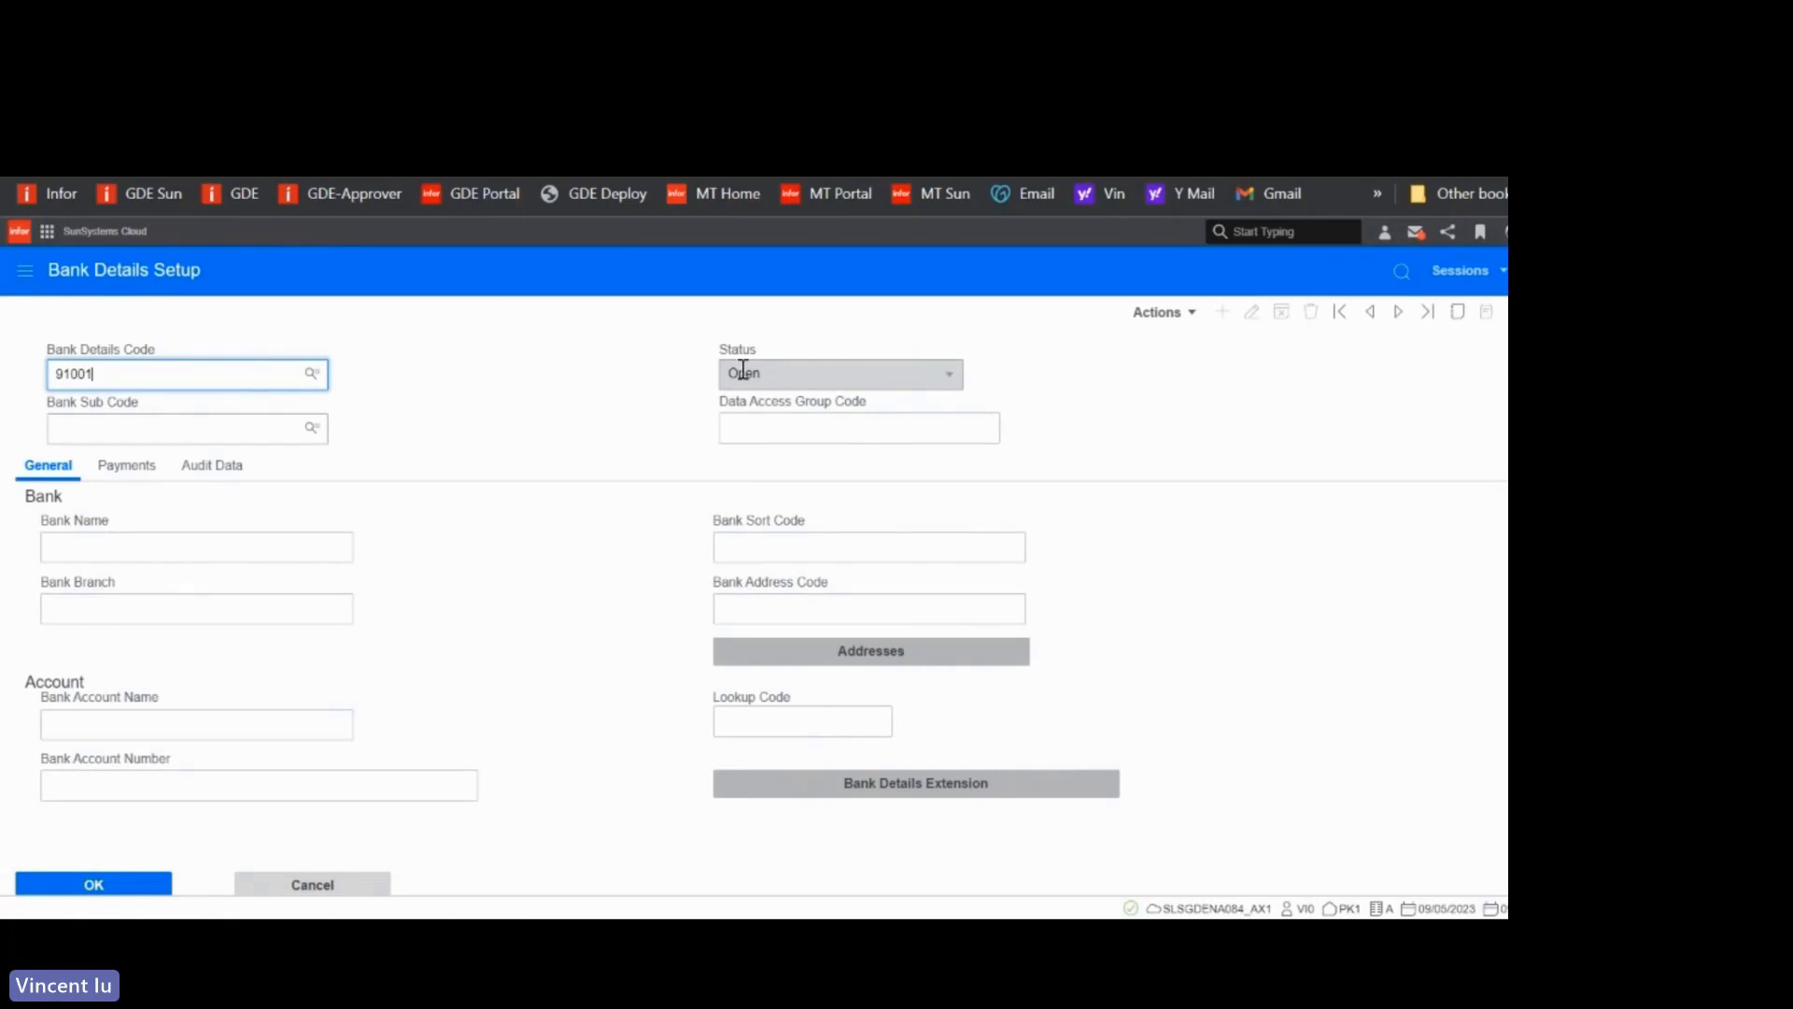
click(132, 887)
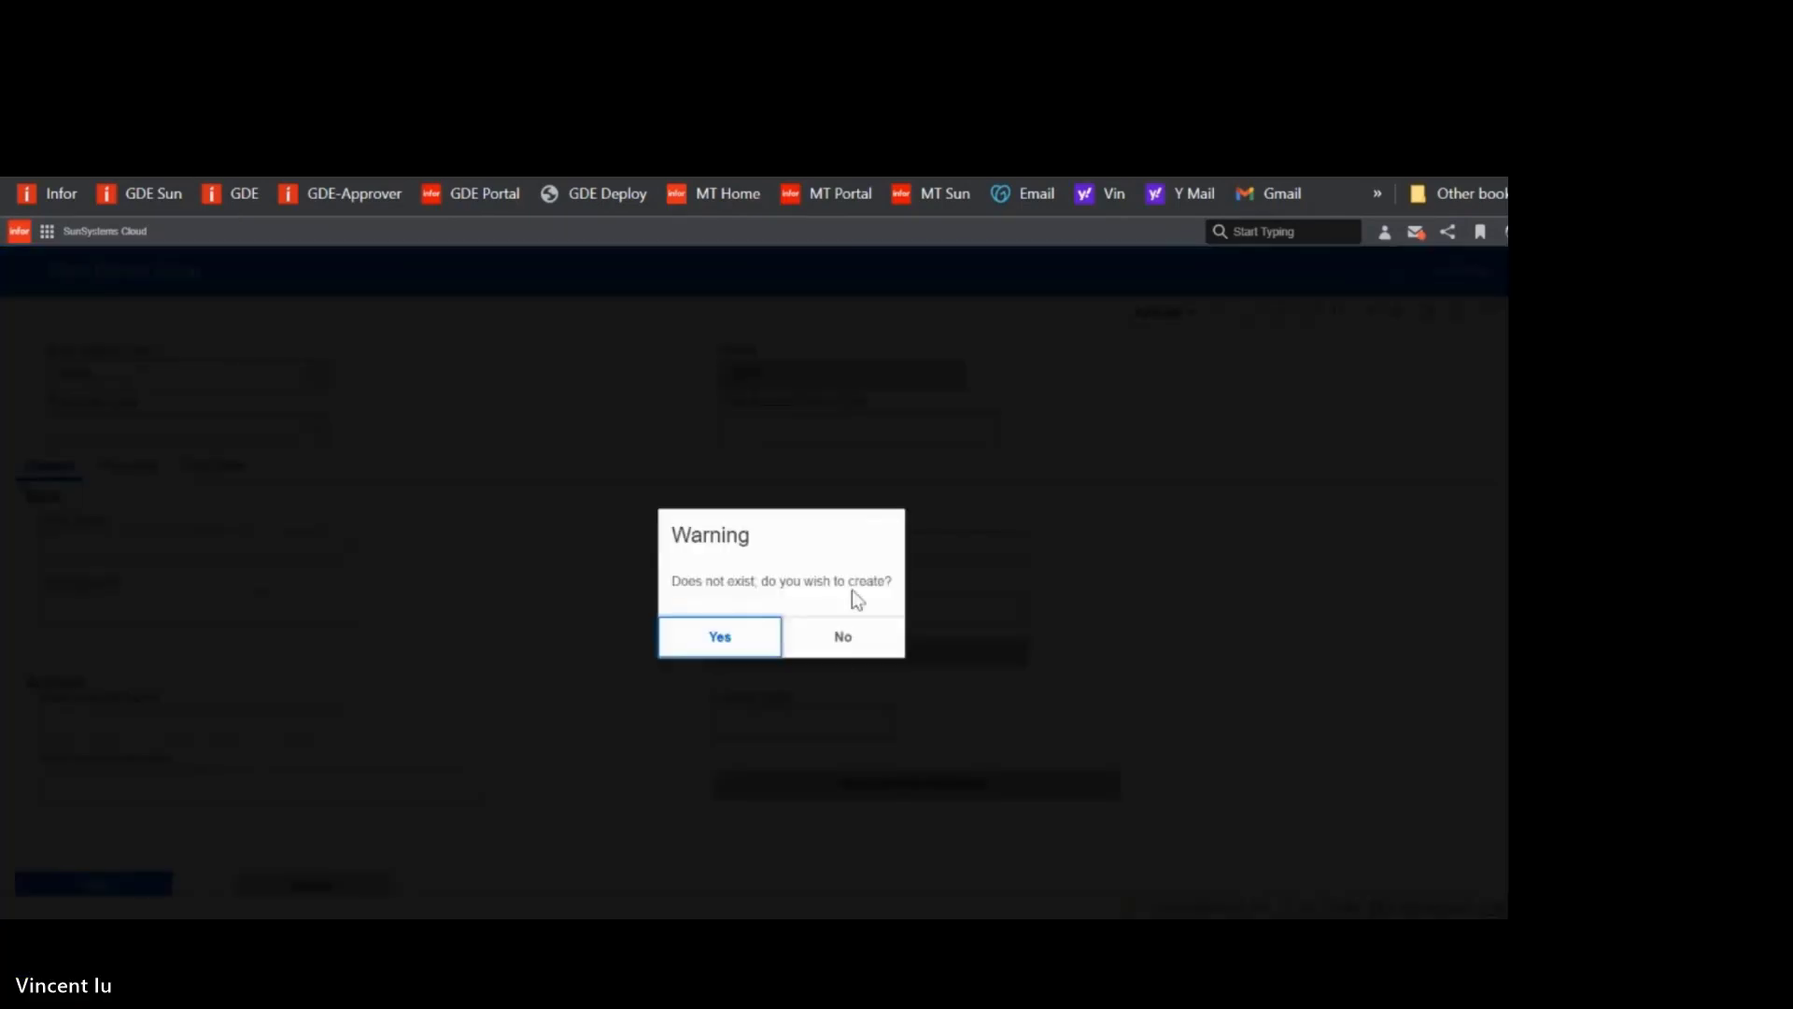
click(738, 639)
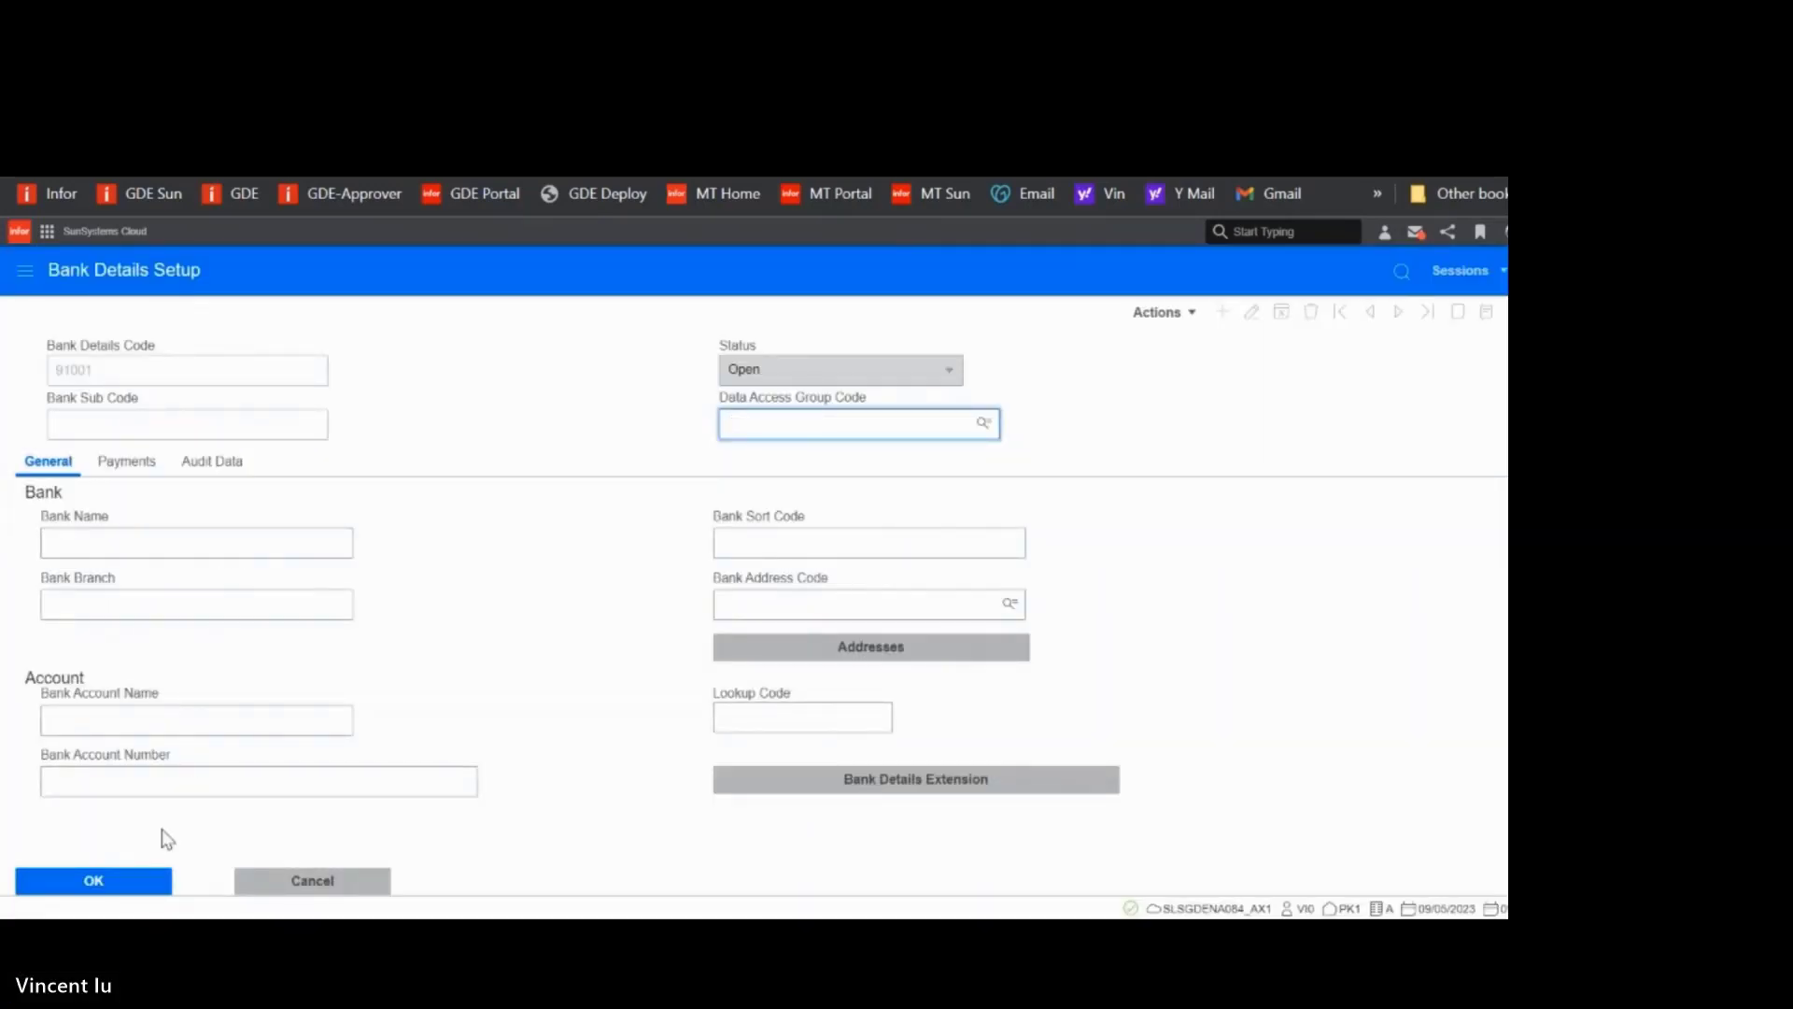
- Enter HSBC as the bank name, SYDNEY as the branch and 111 as the bank sort code
click(187, 543)
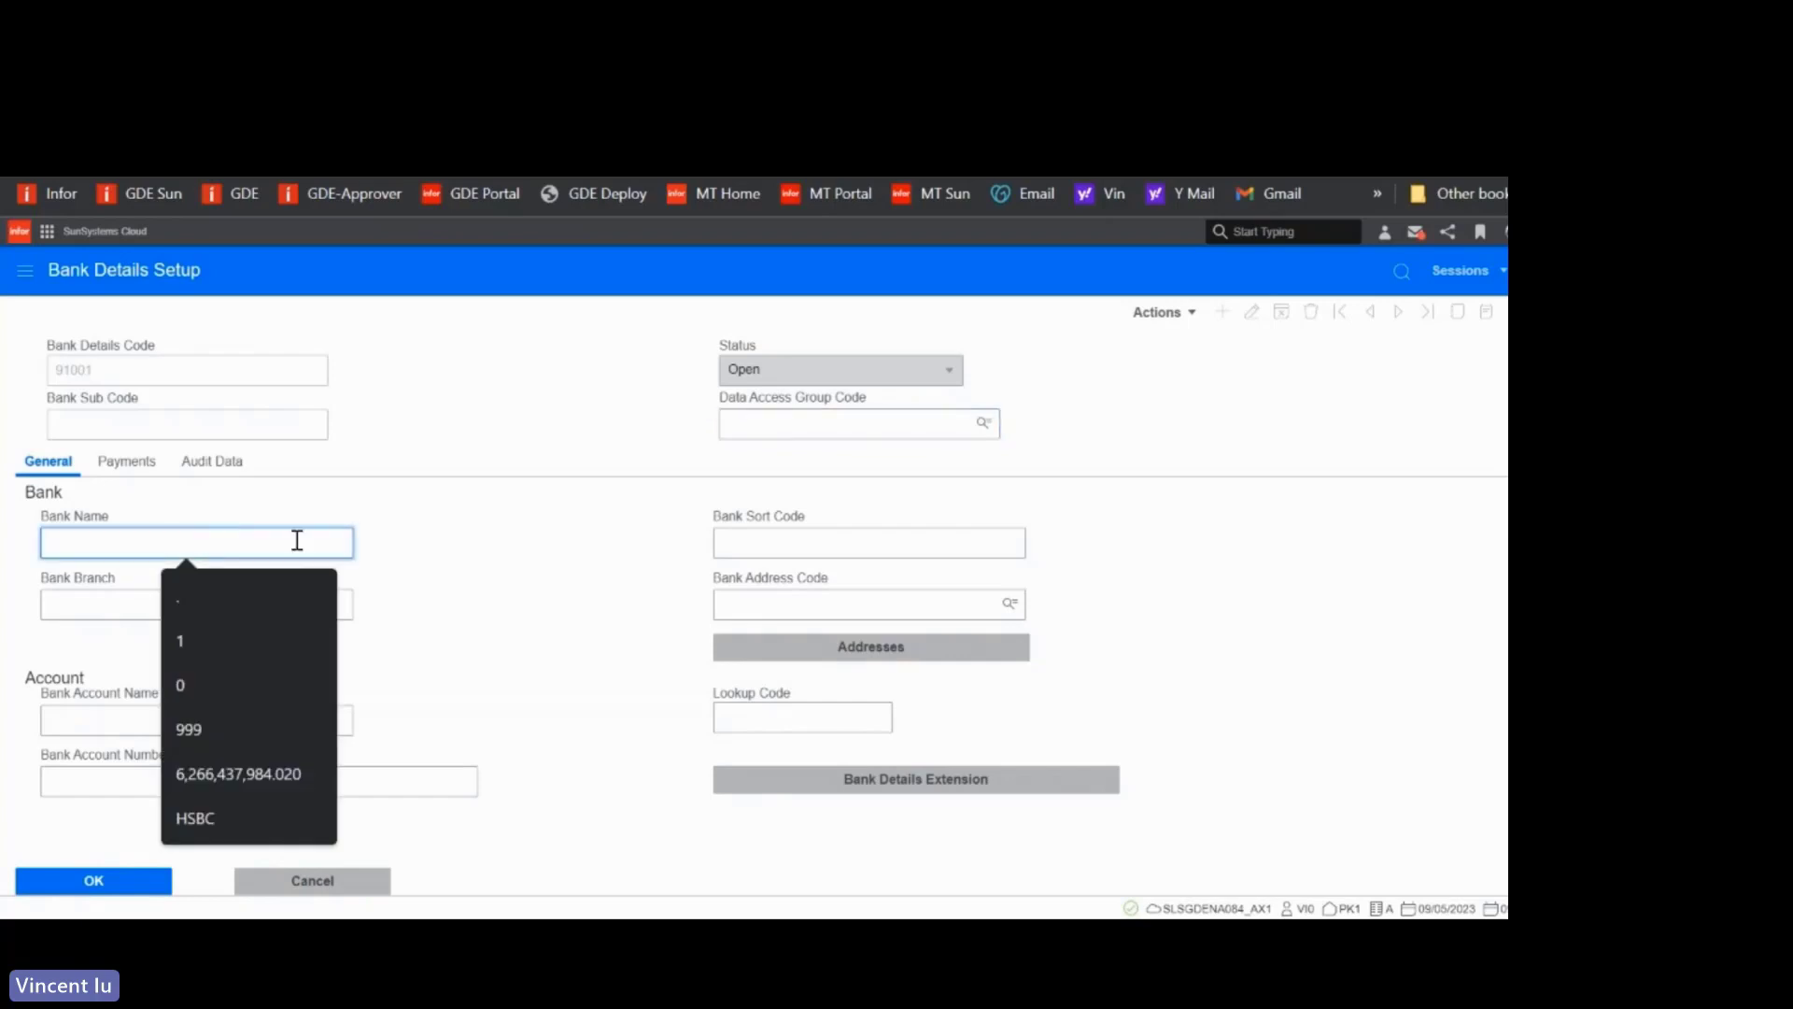
text(HSBC)
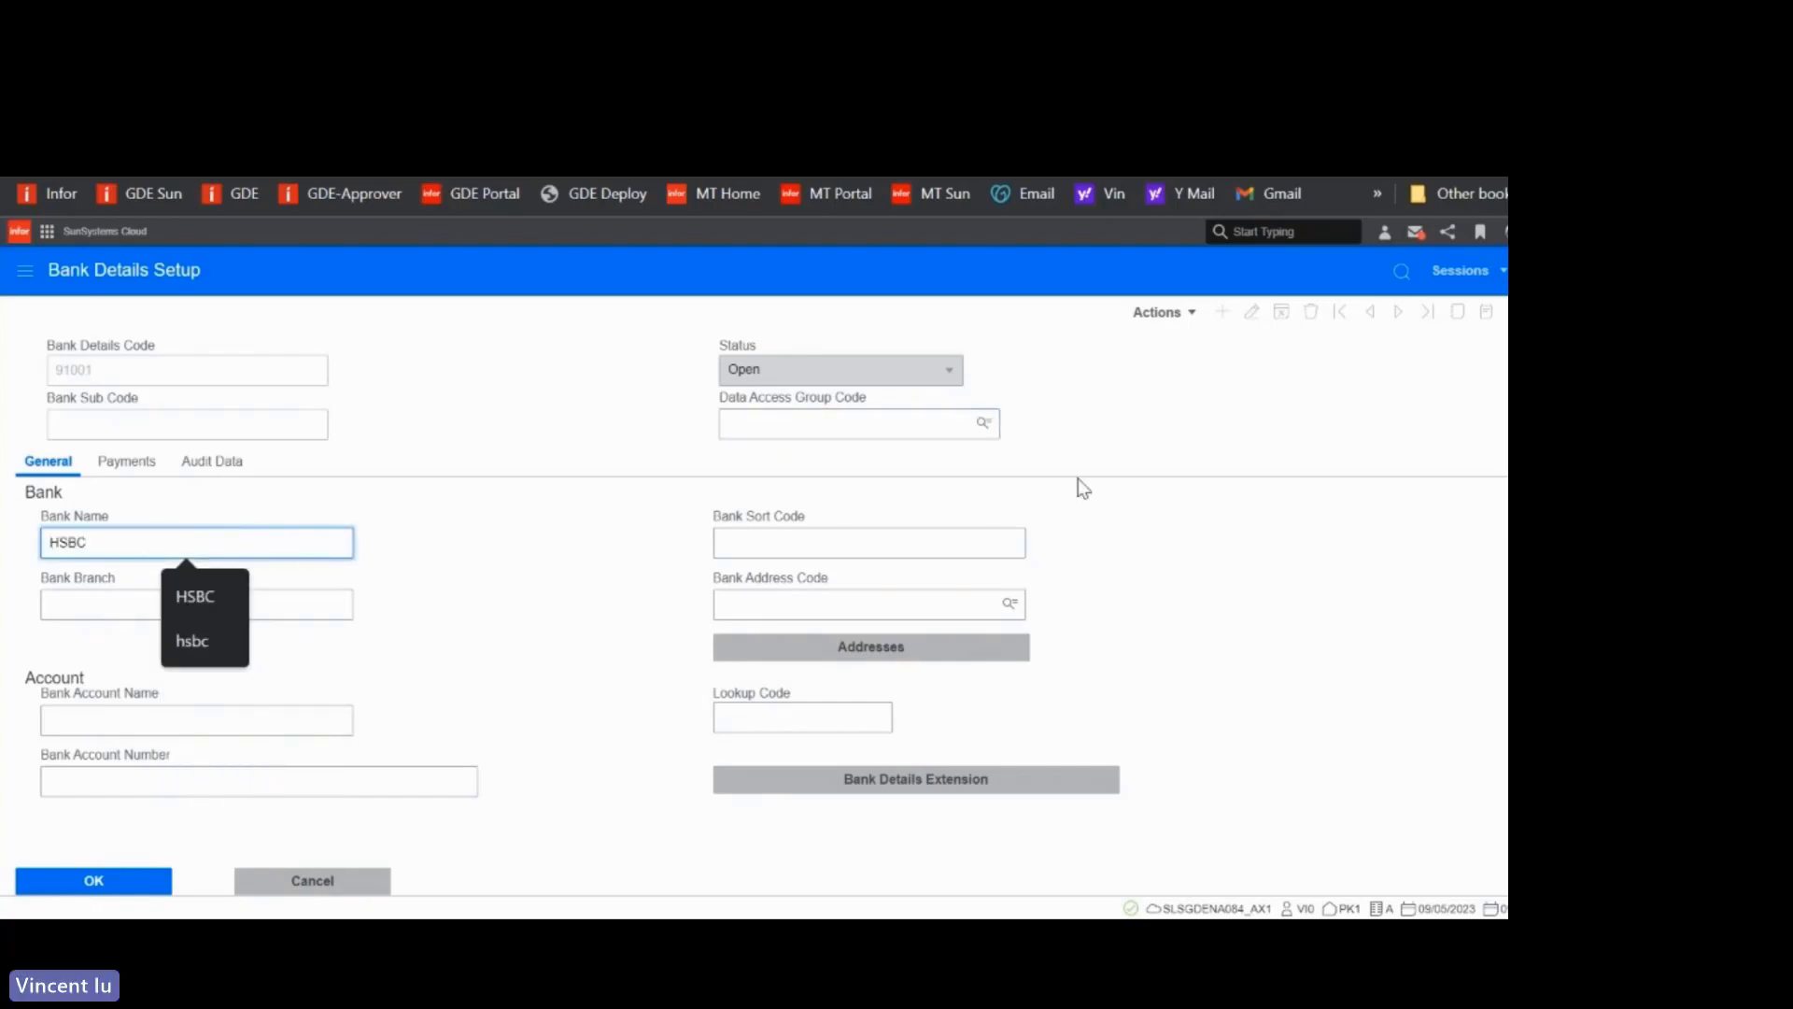
key(Tab)
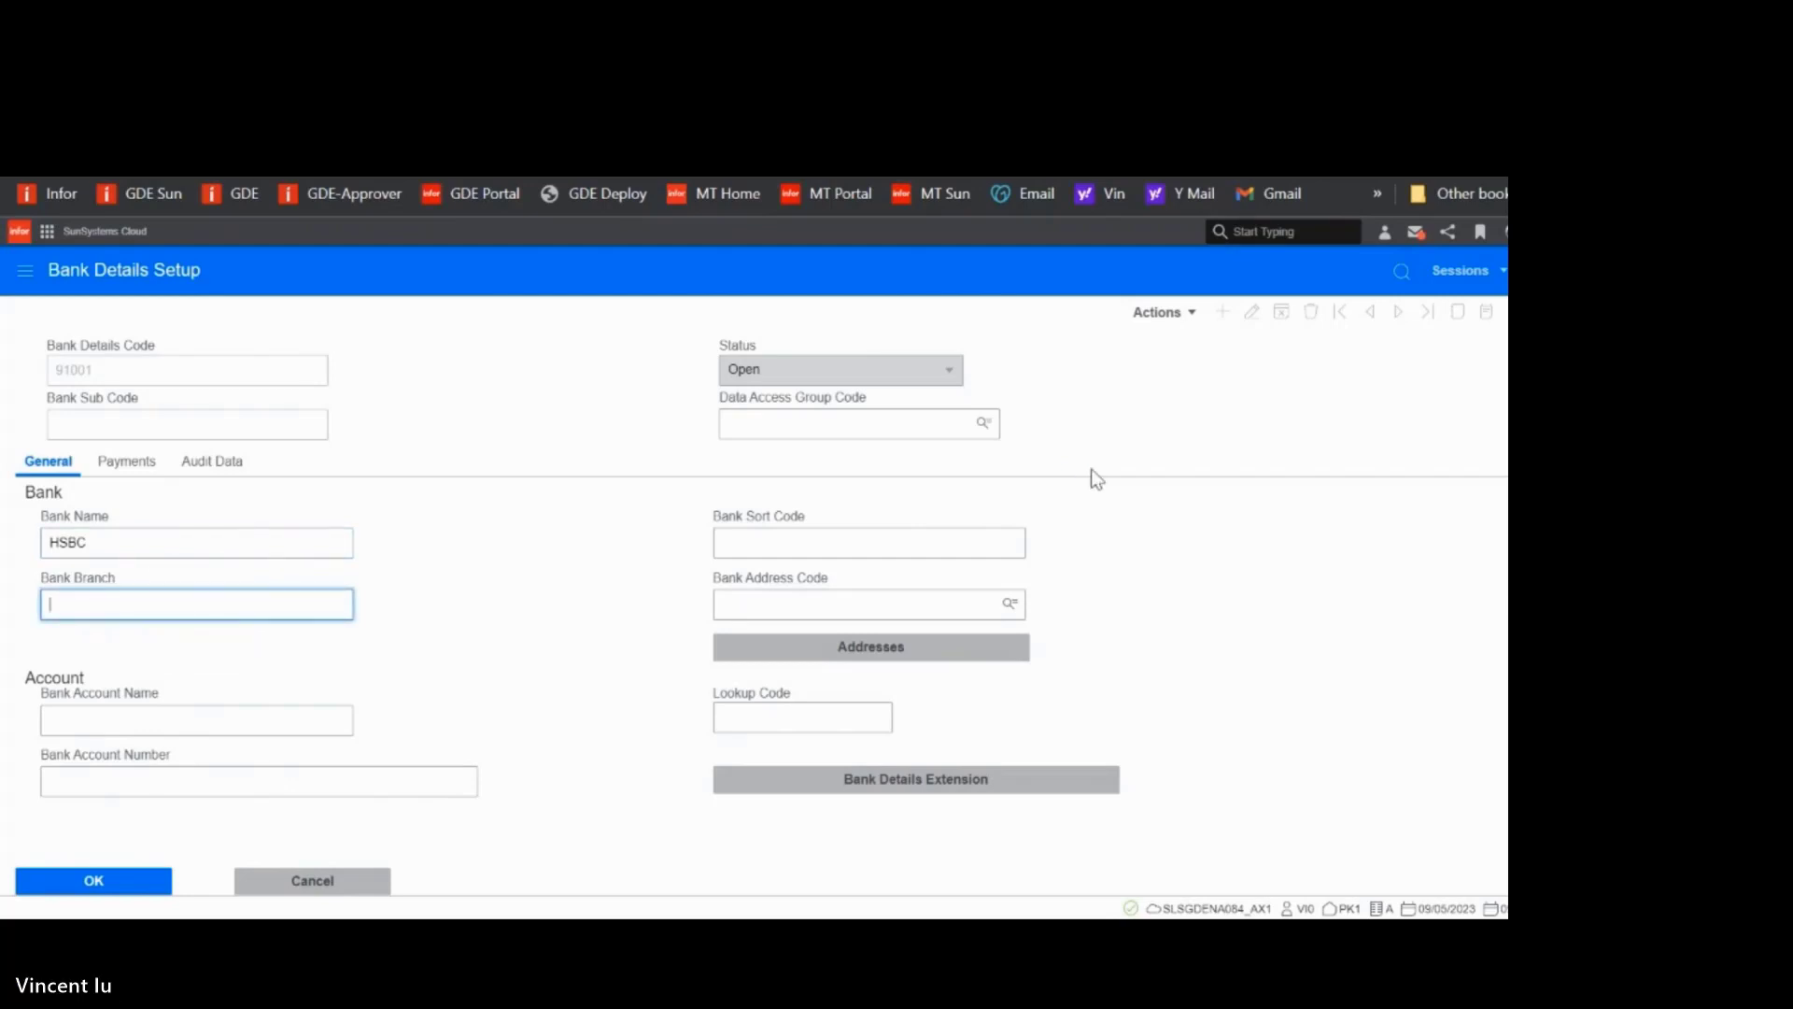
text(SY)
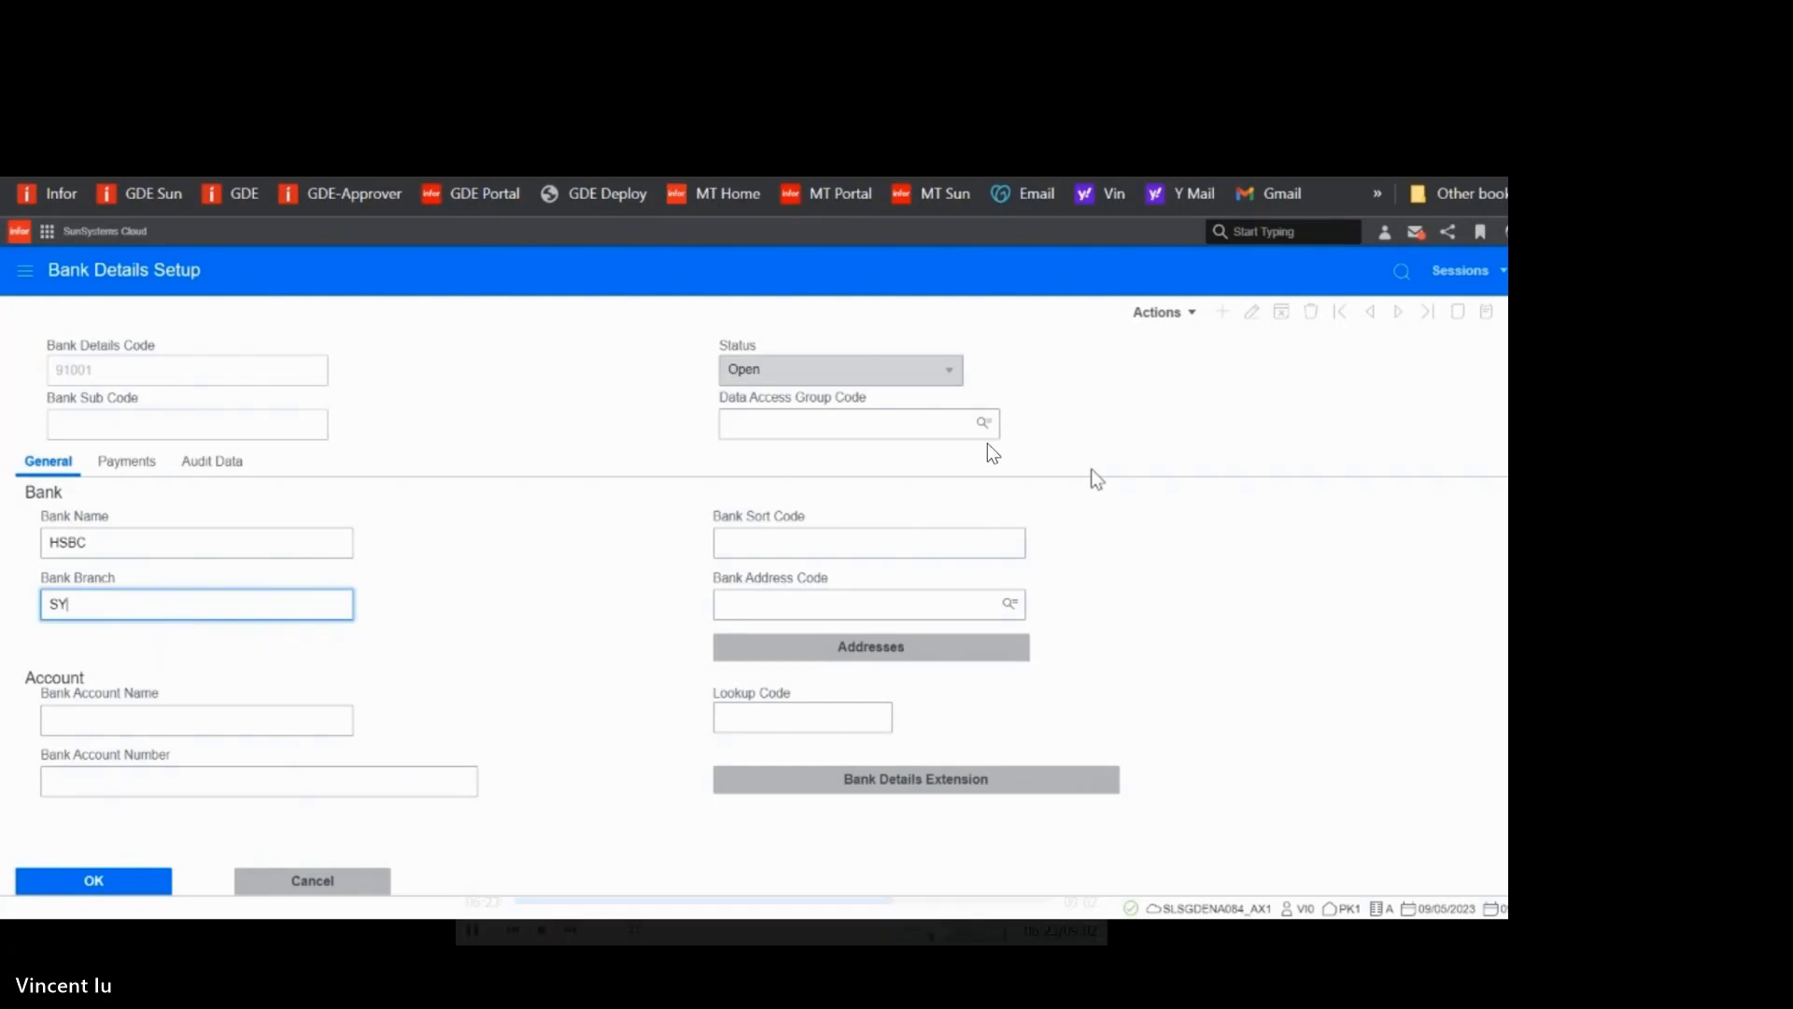
text(DNEY)
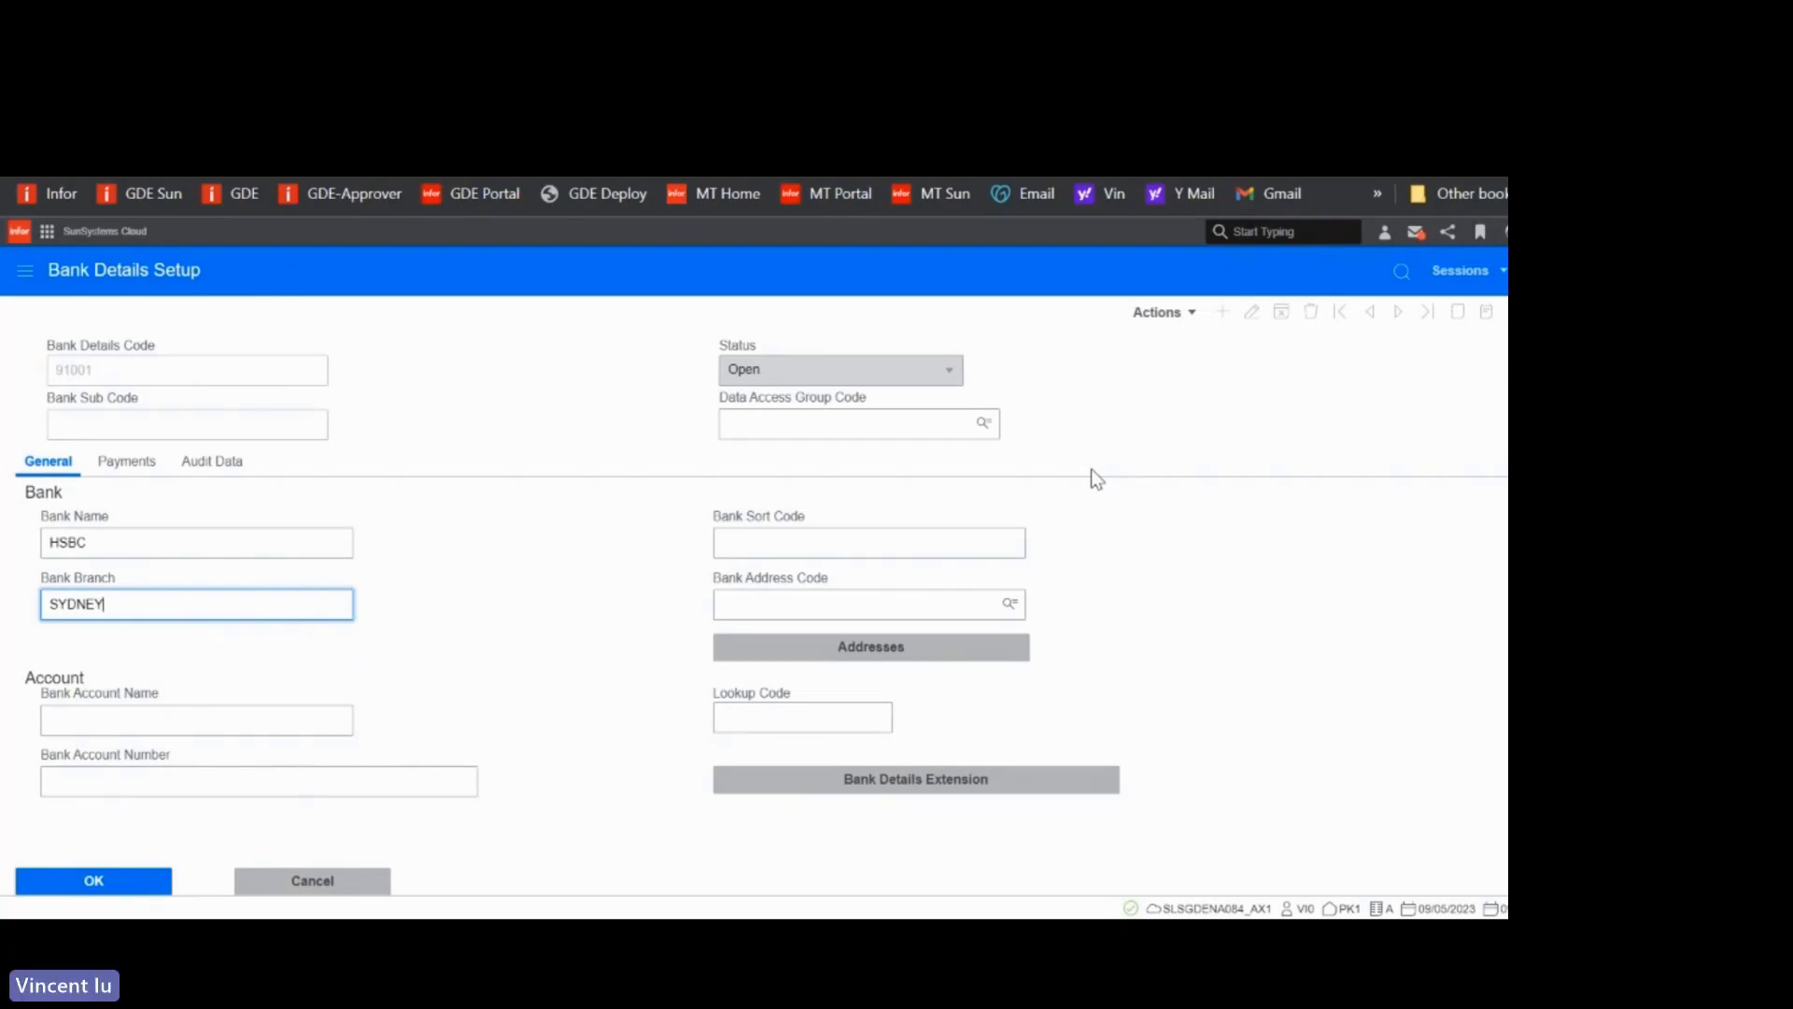
click(808, 540)
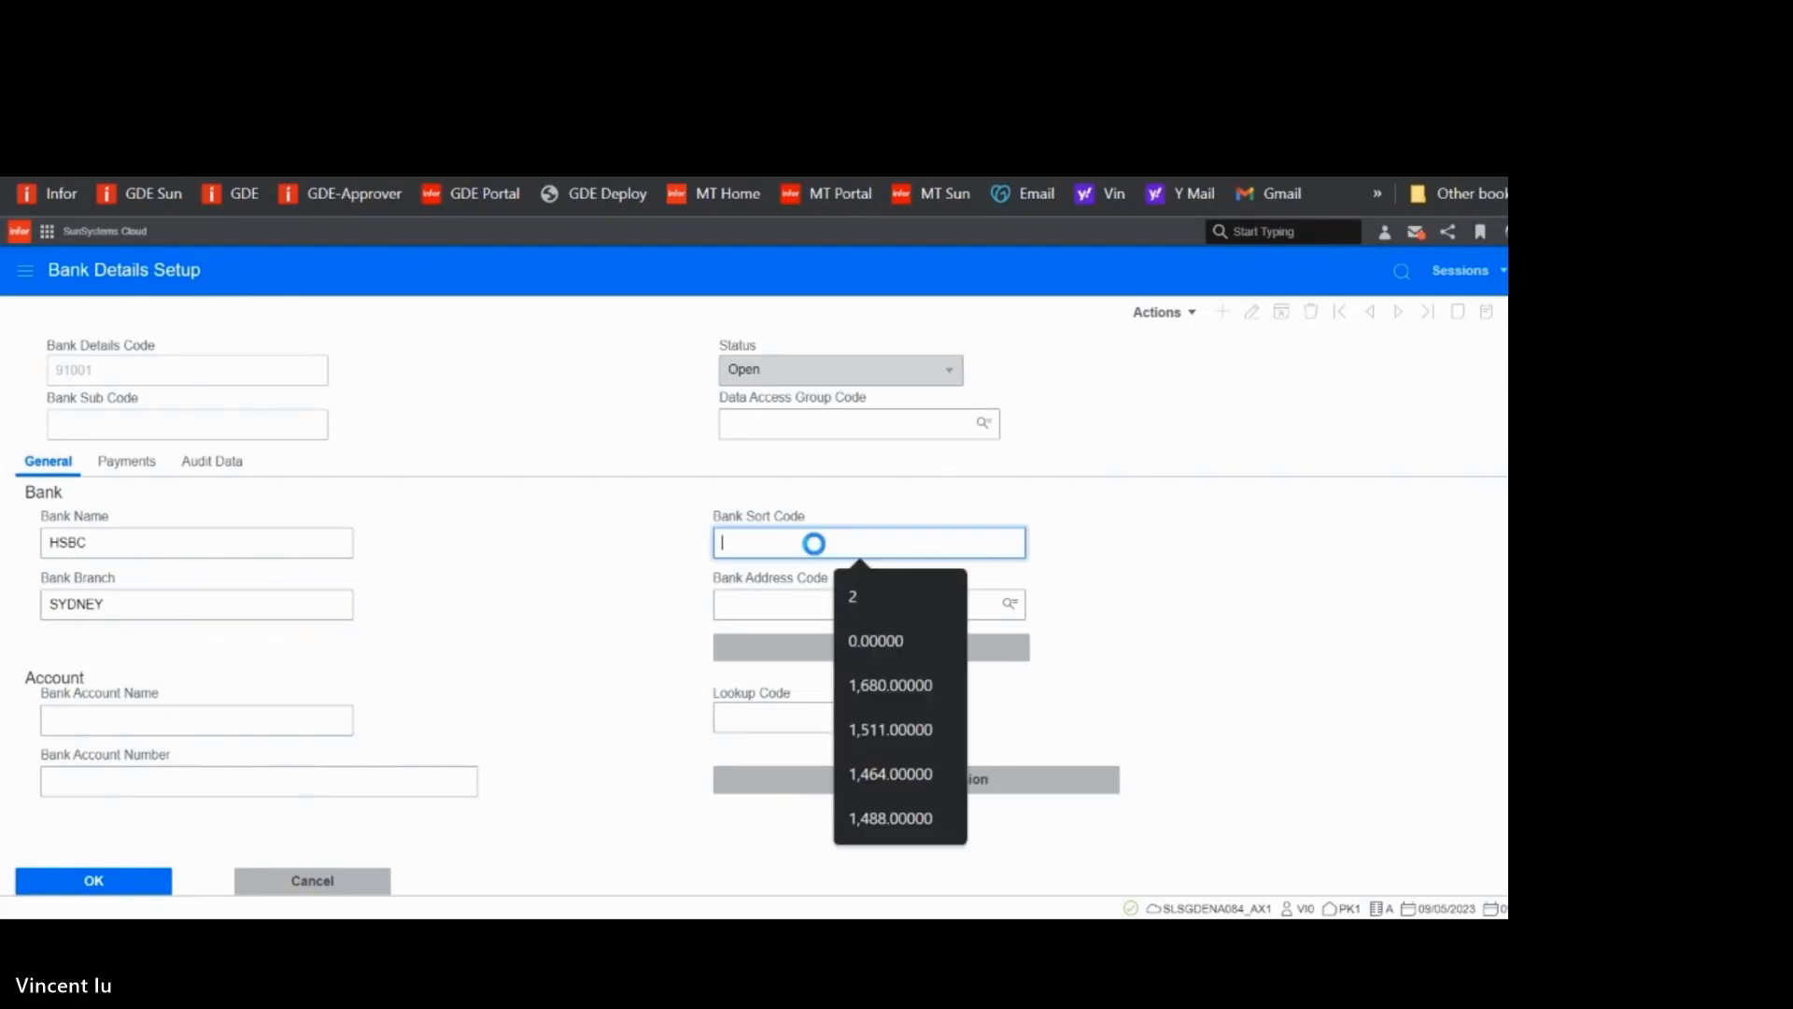
text(111)
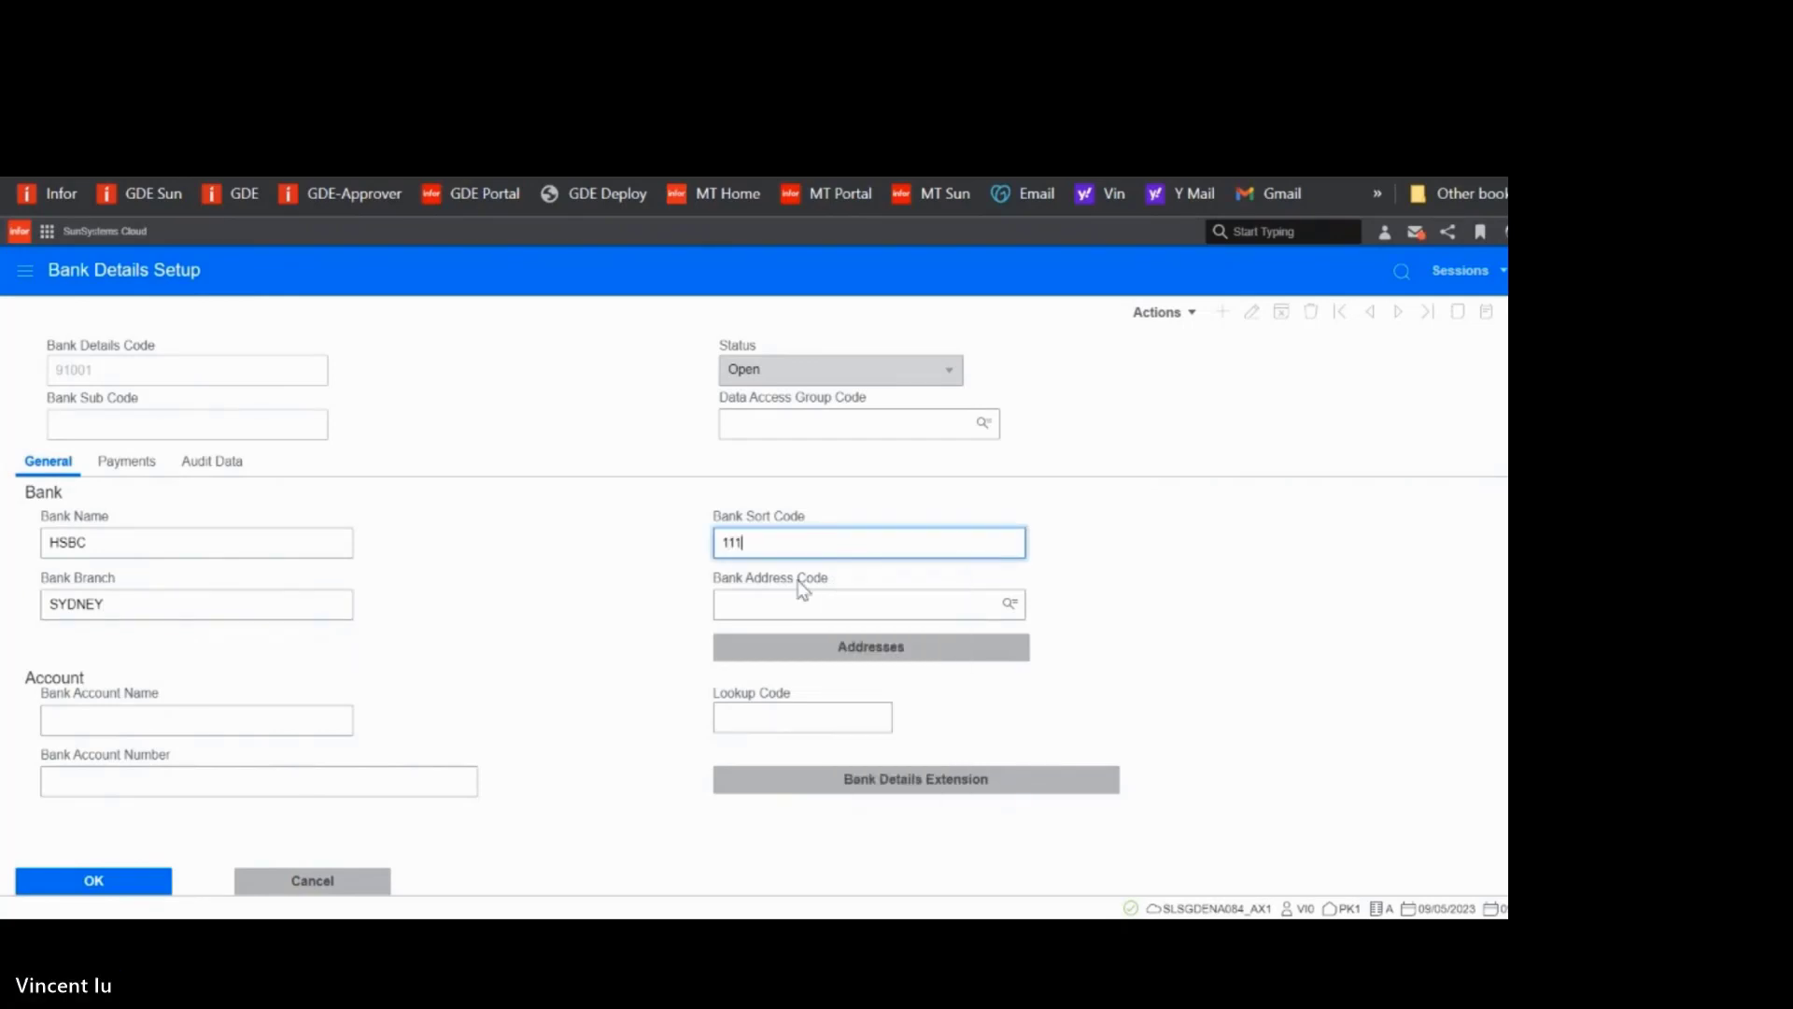
- Enter TEST SUPPLIER 91001 as the bank account name, fill in the bank account number, and save the bank details record
click(220, 720)
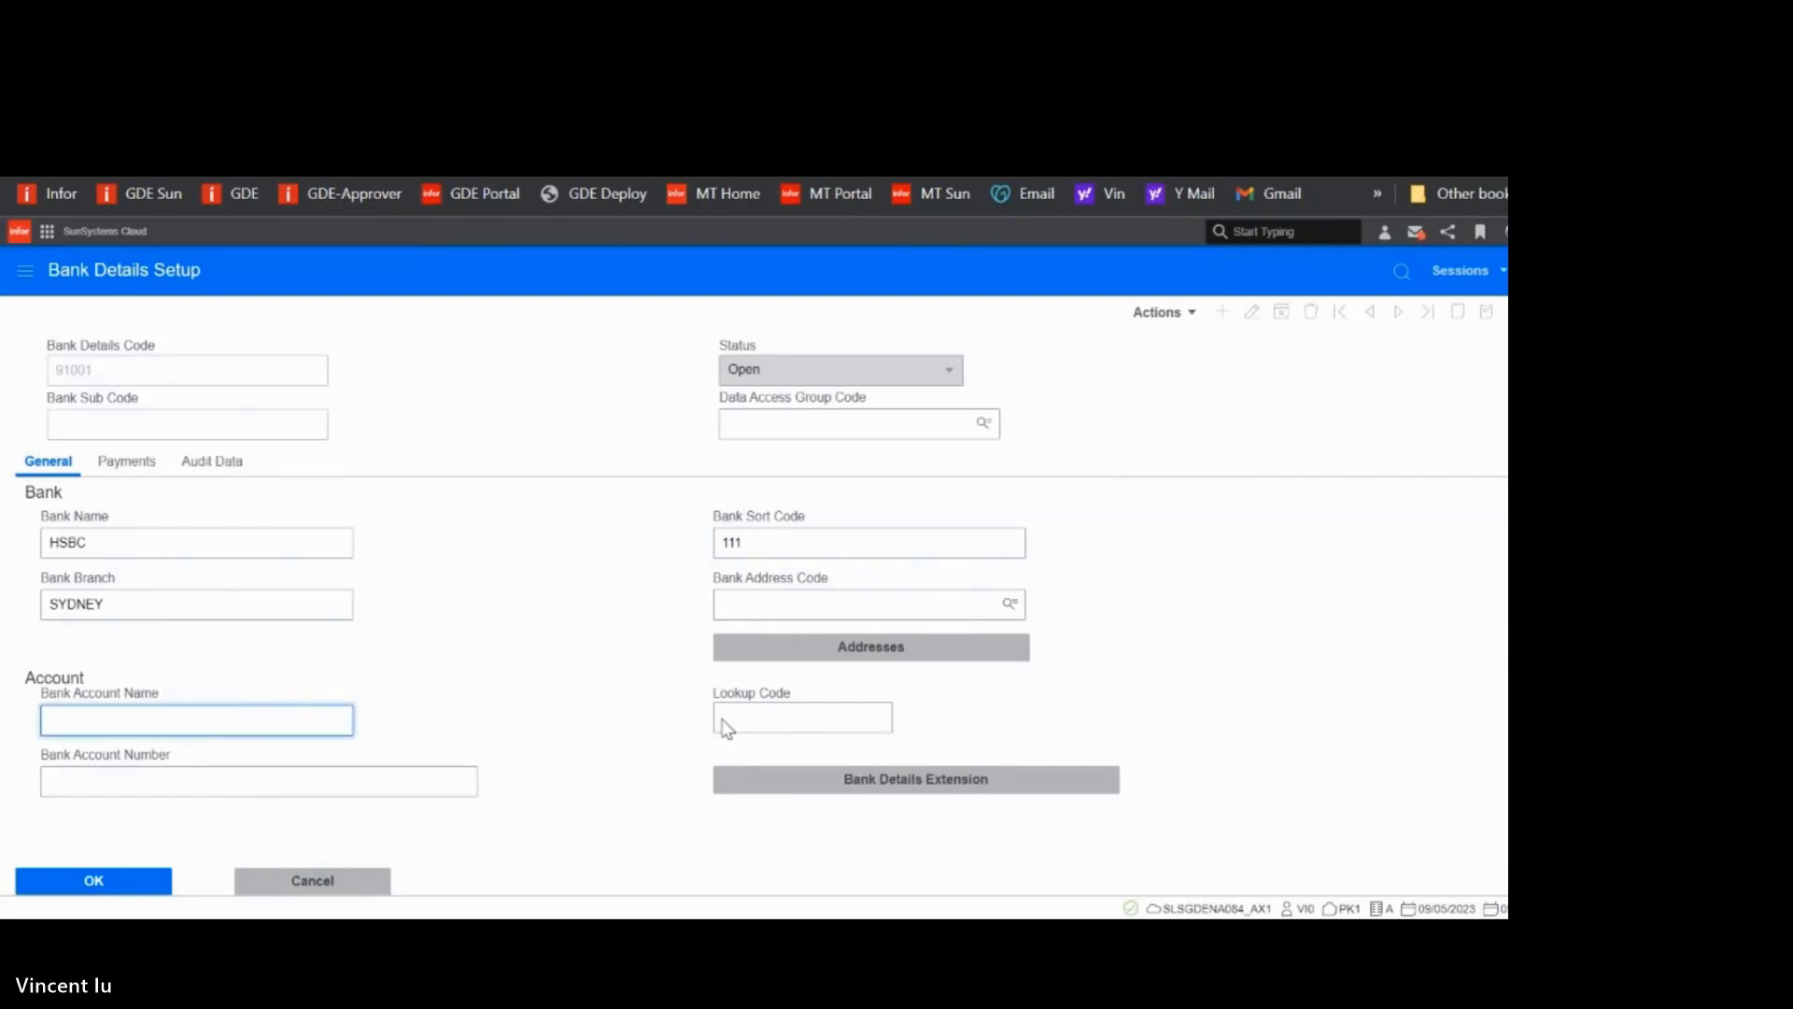
text(TESTING)
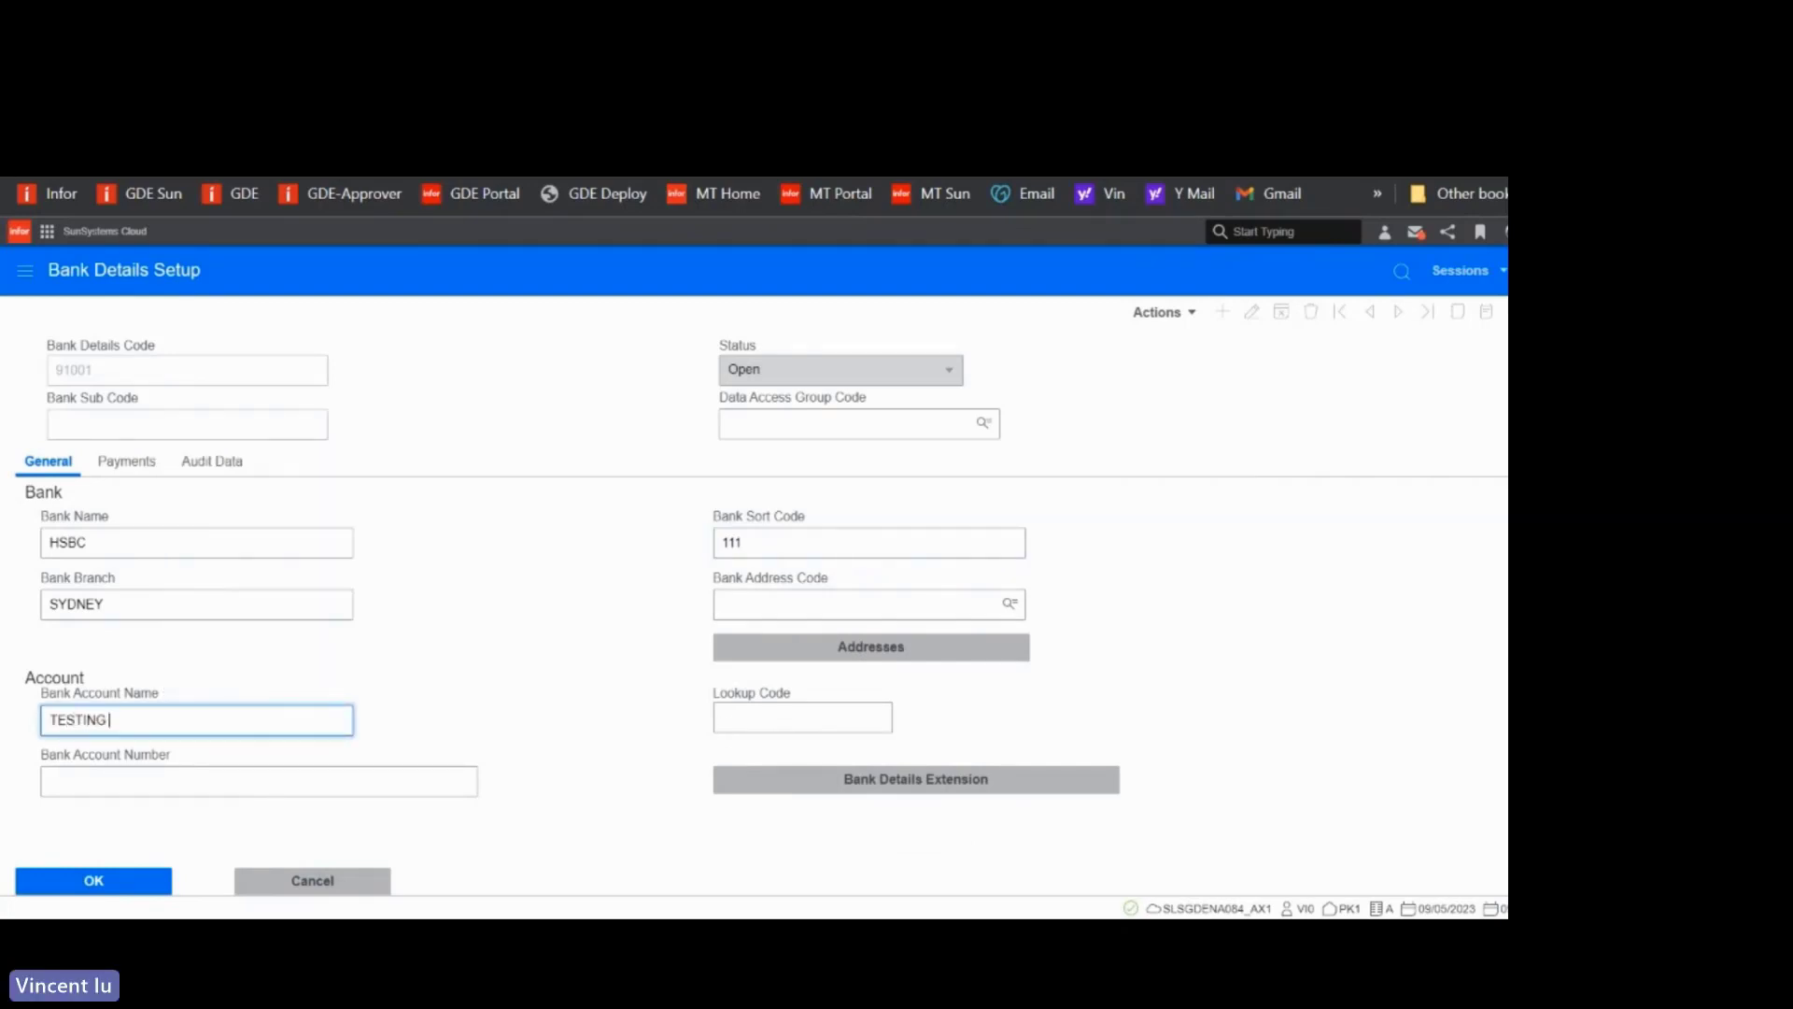
key(BackSpace)
key(BackSpace)
key(BackSpace)
text( S)
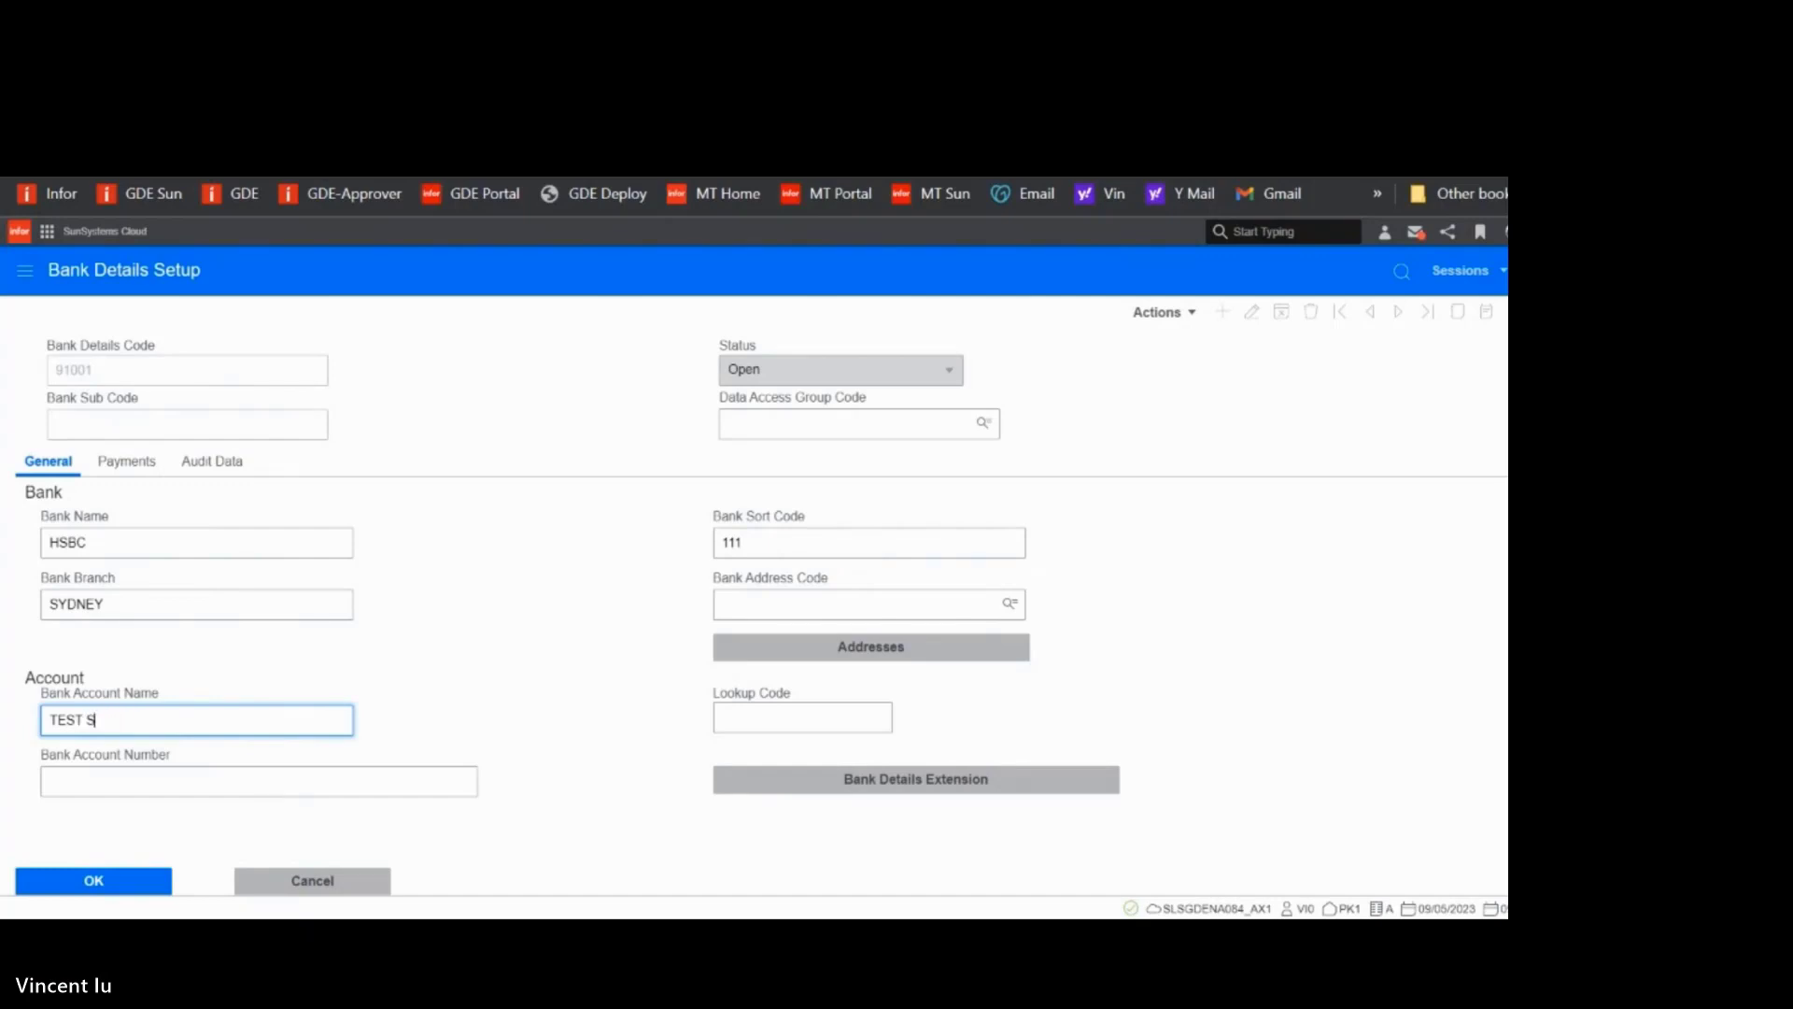
text(UPUPPLIER 91001)
click(141, 773)
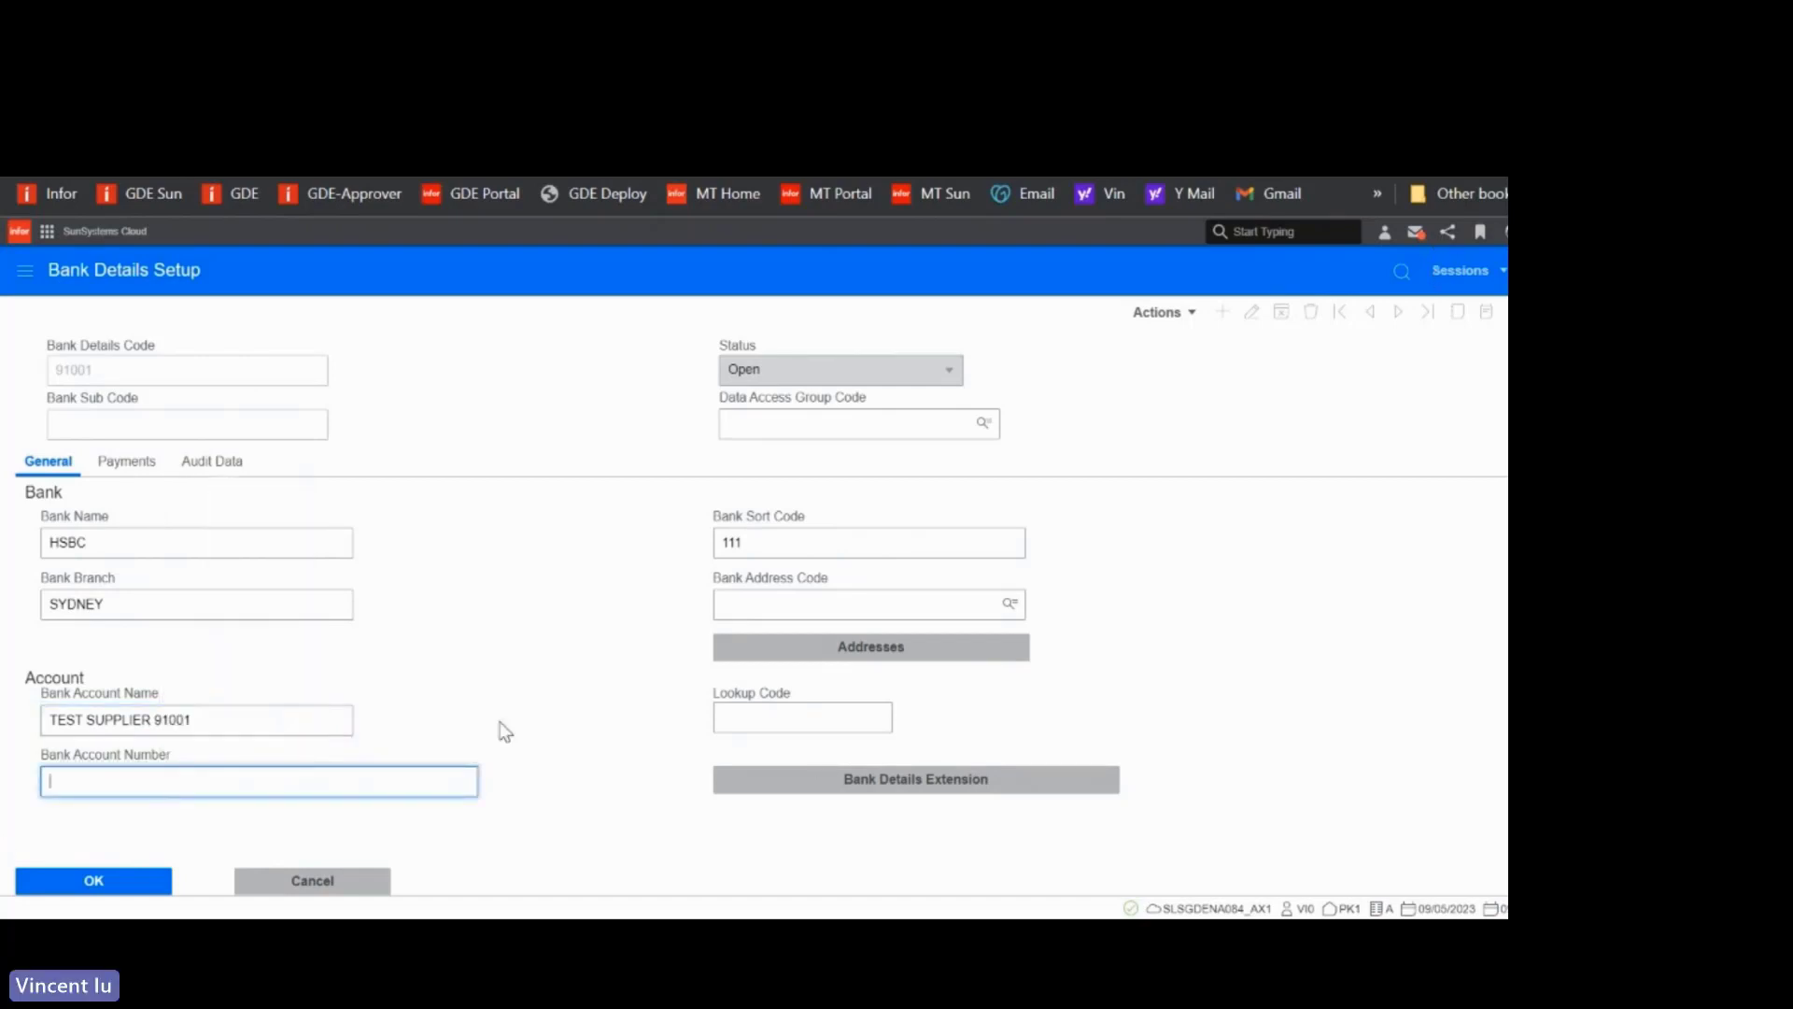
text(123777001)
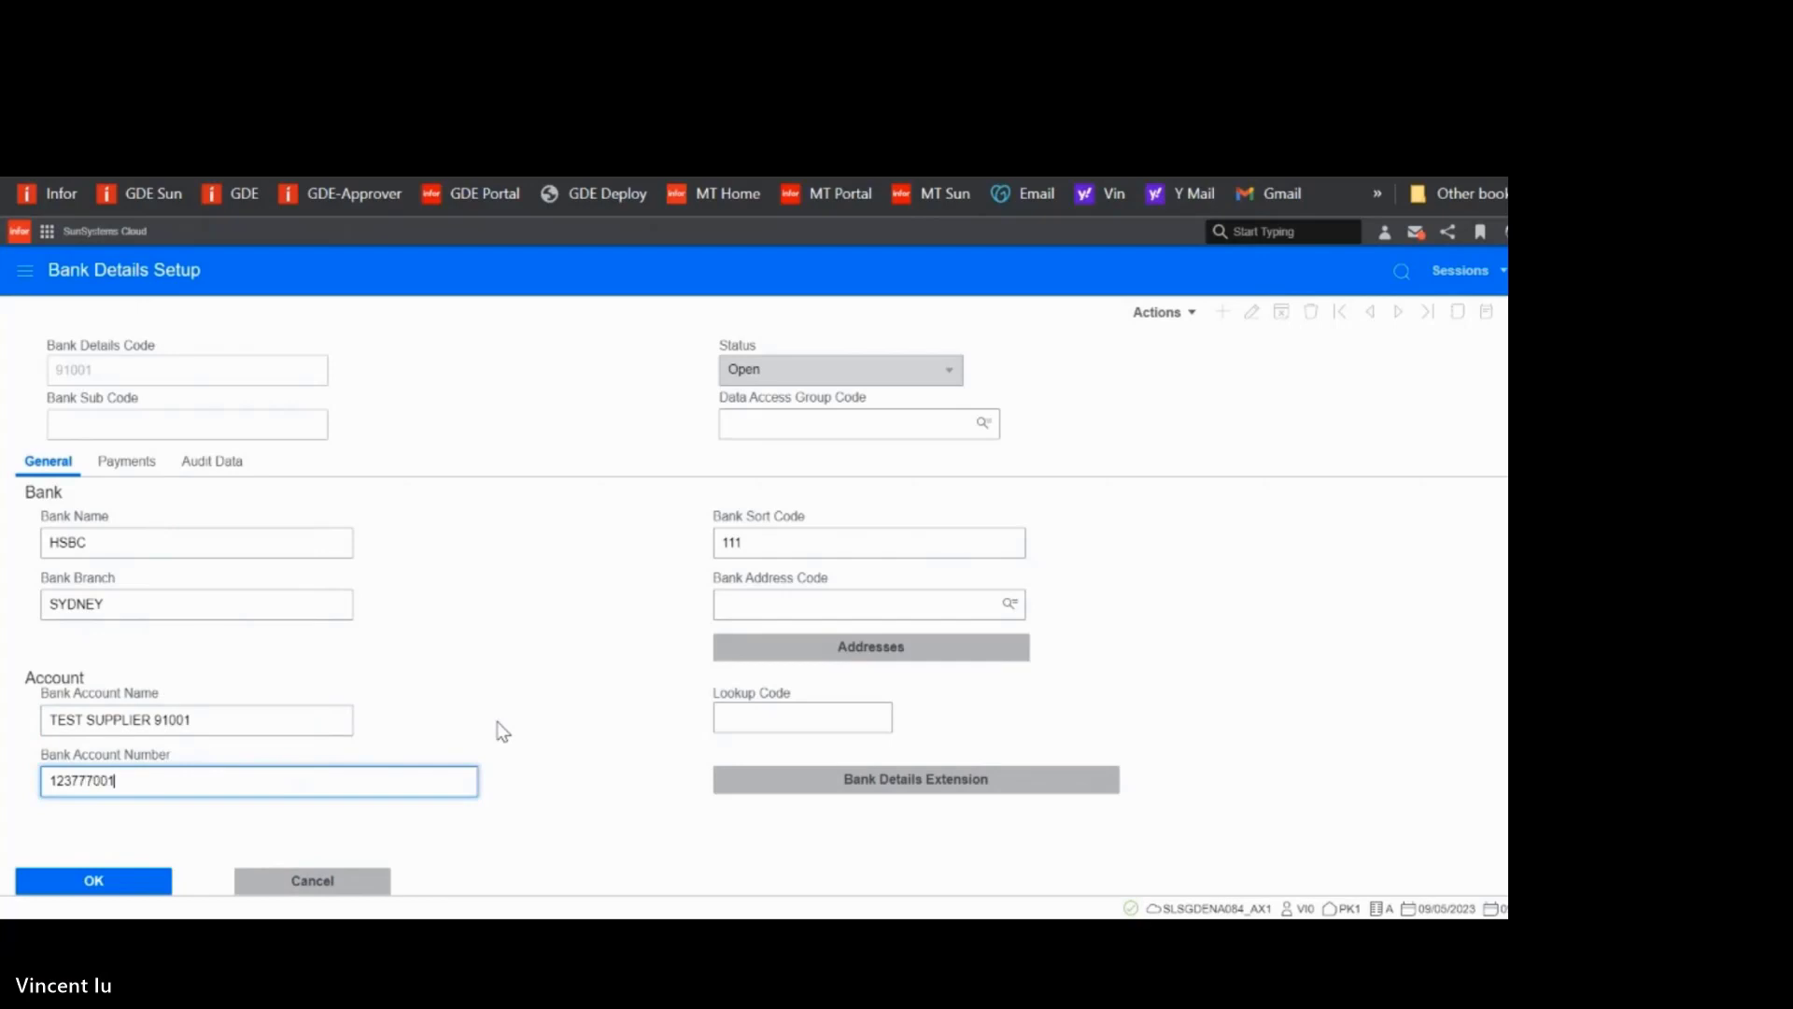
click(95, 882)
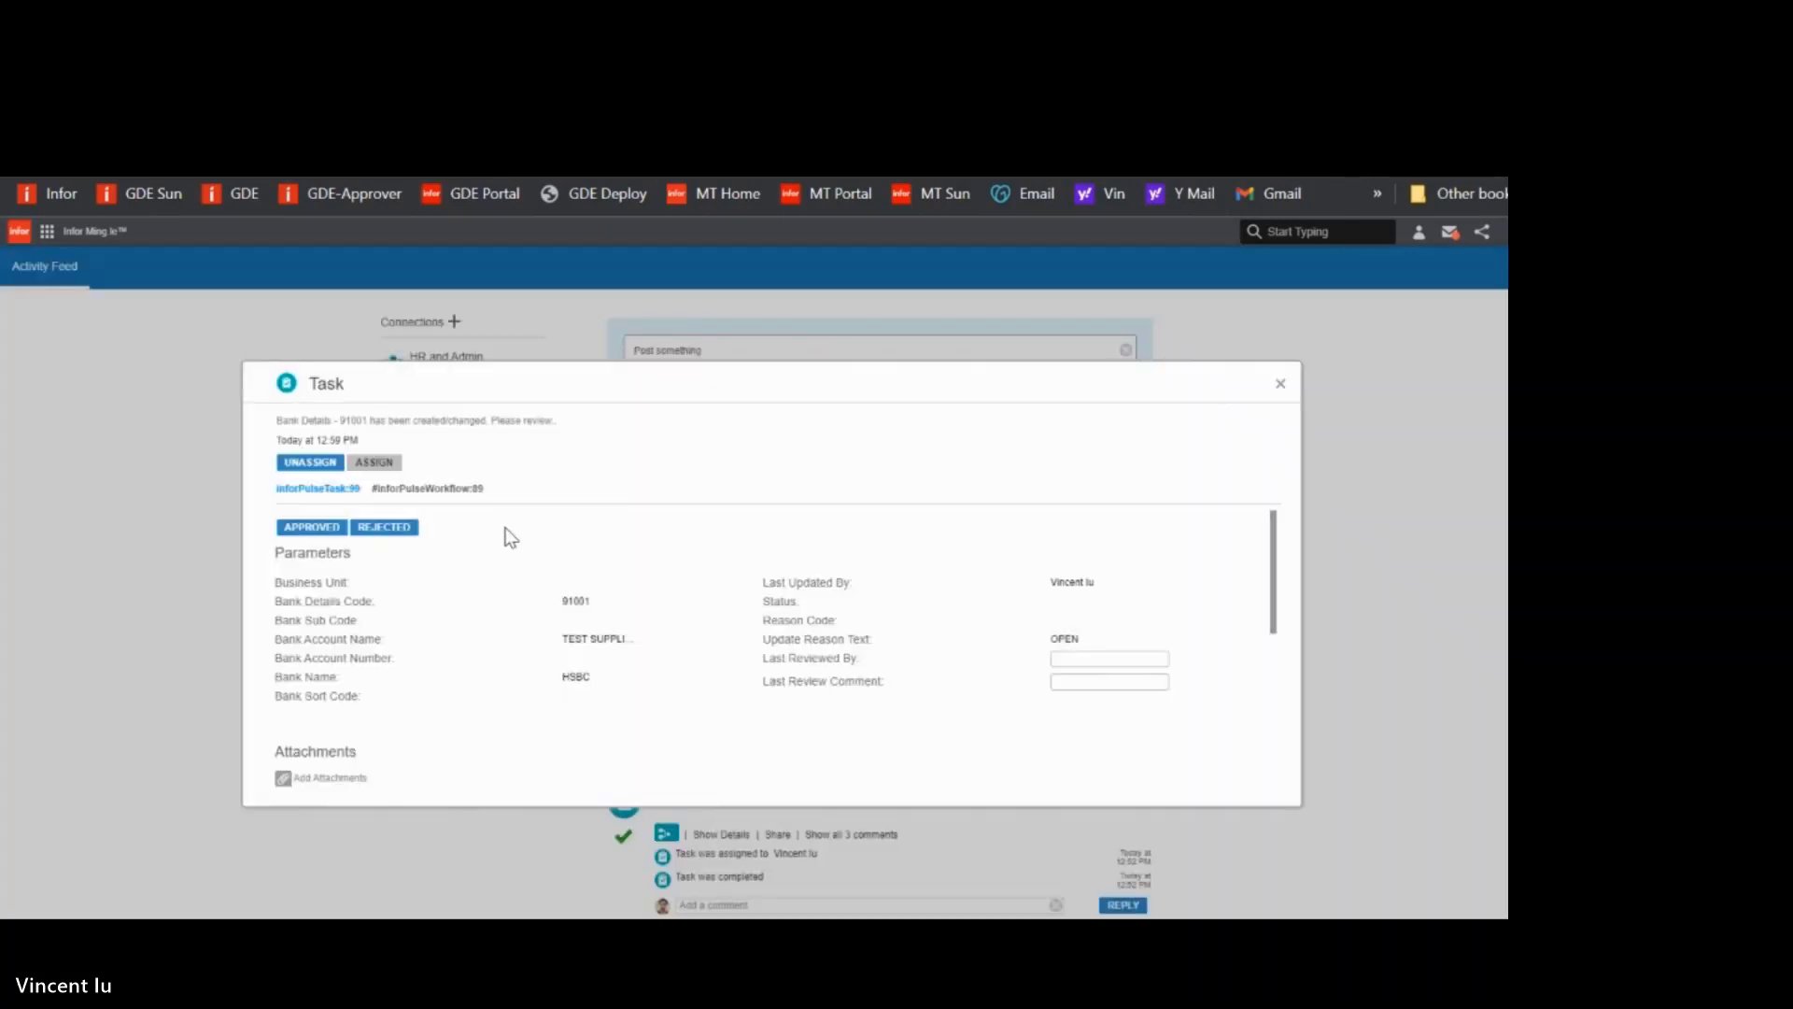
- Approve the review task for bank details 91001 in Infor Ming.le
click(308, 528)
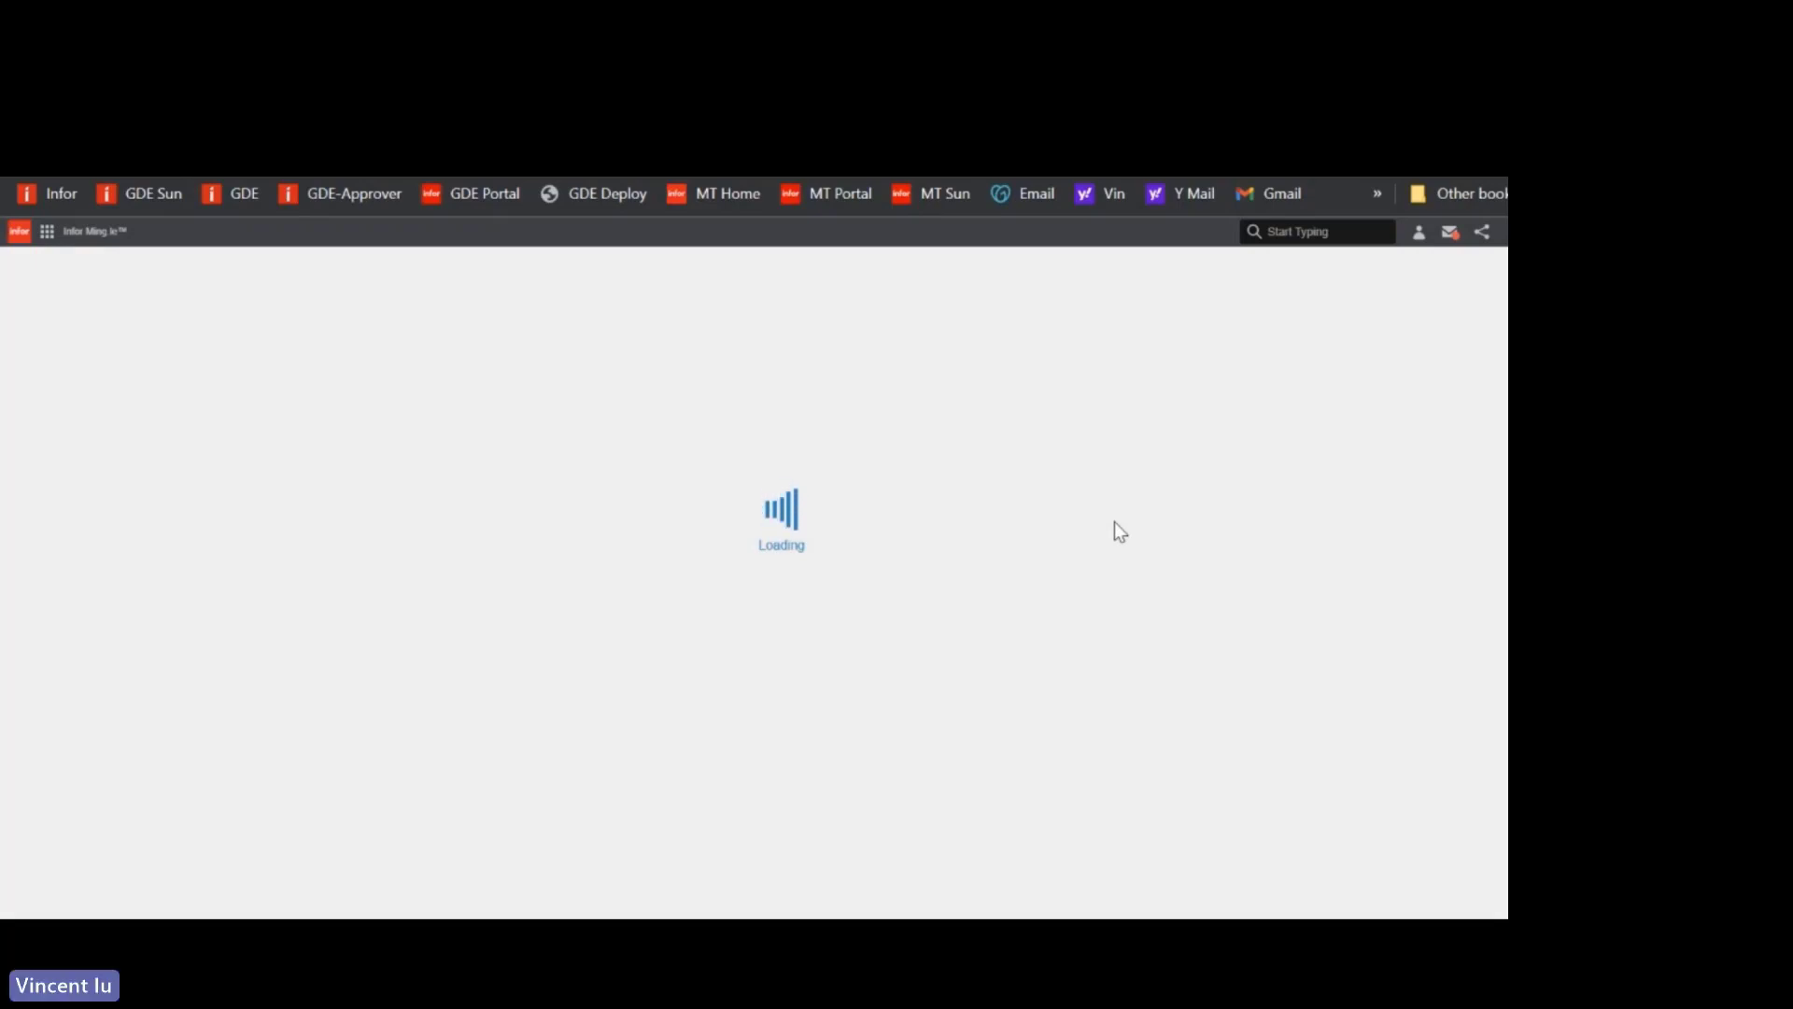
mouse_move(871, 528)
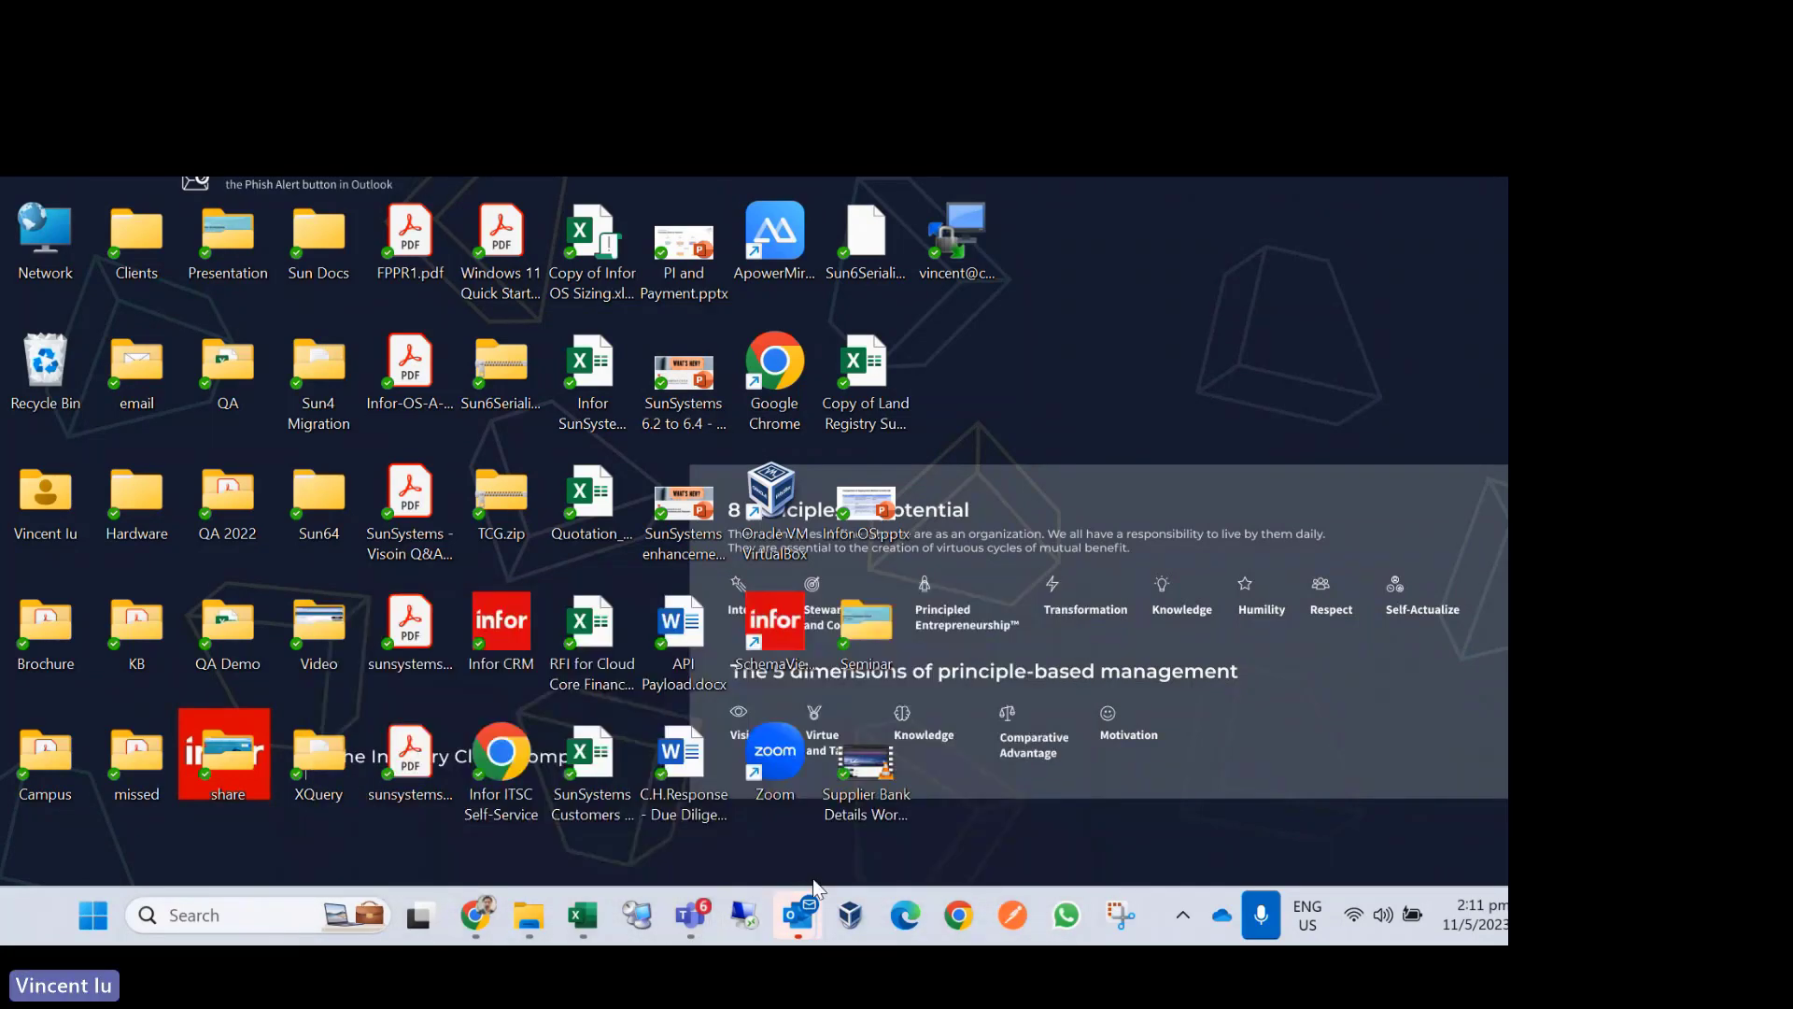
mouse_move(816, 932)
mouse_move(600, 939)
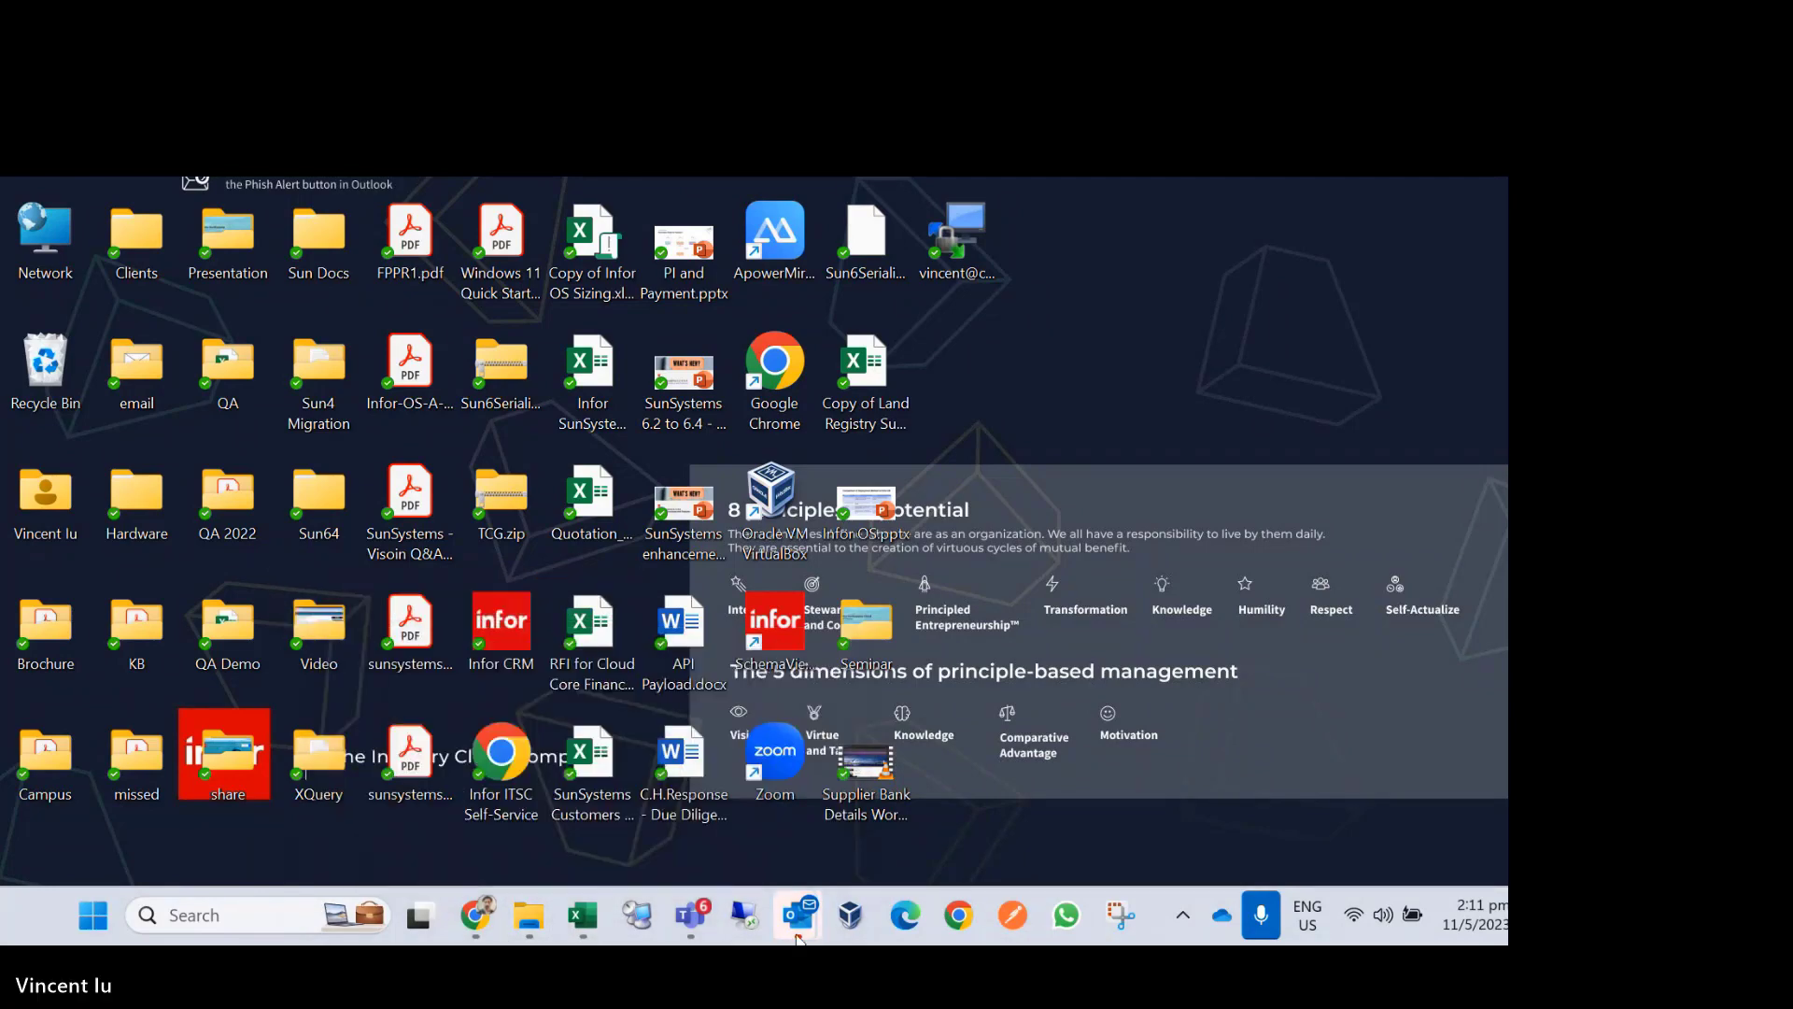
mouse_move(691, 924)
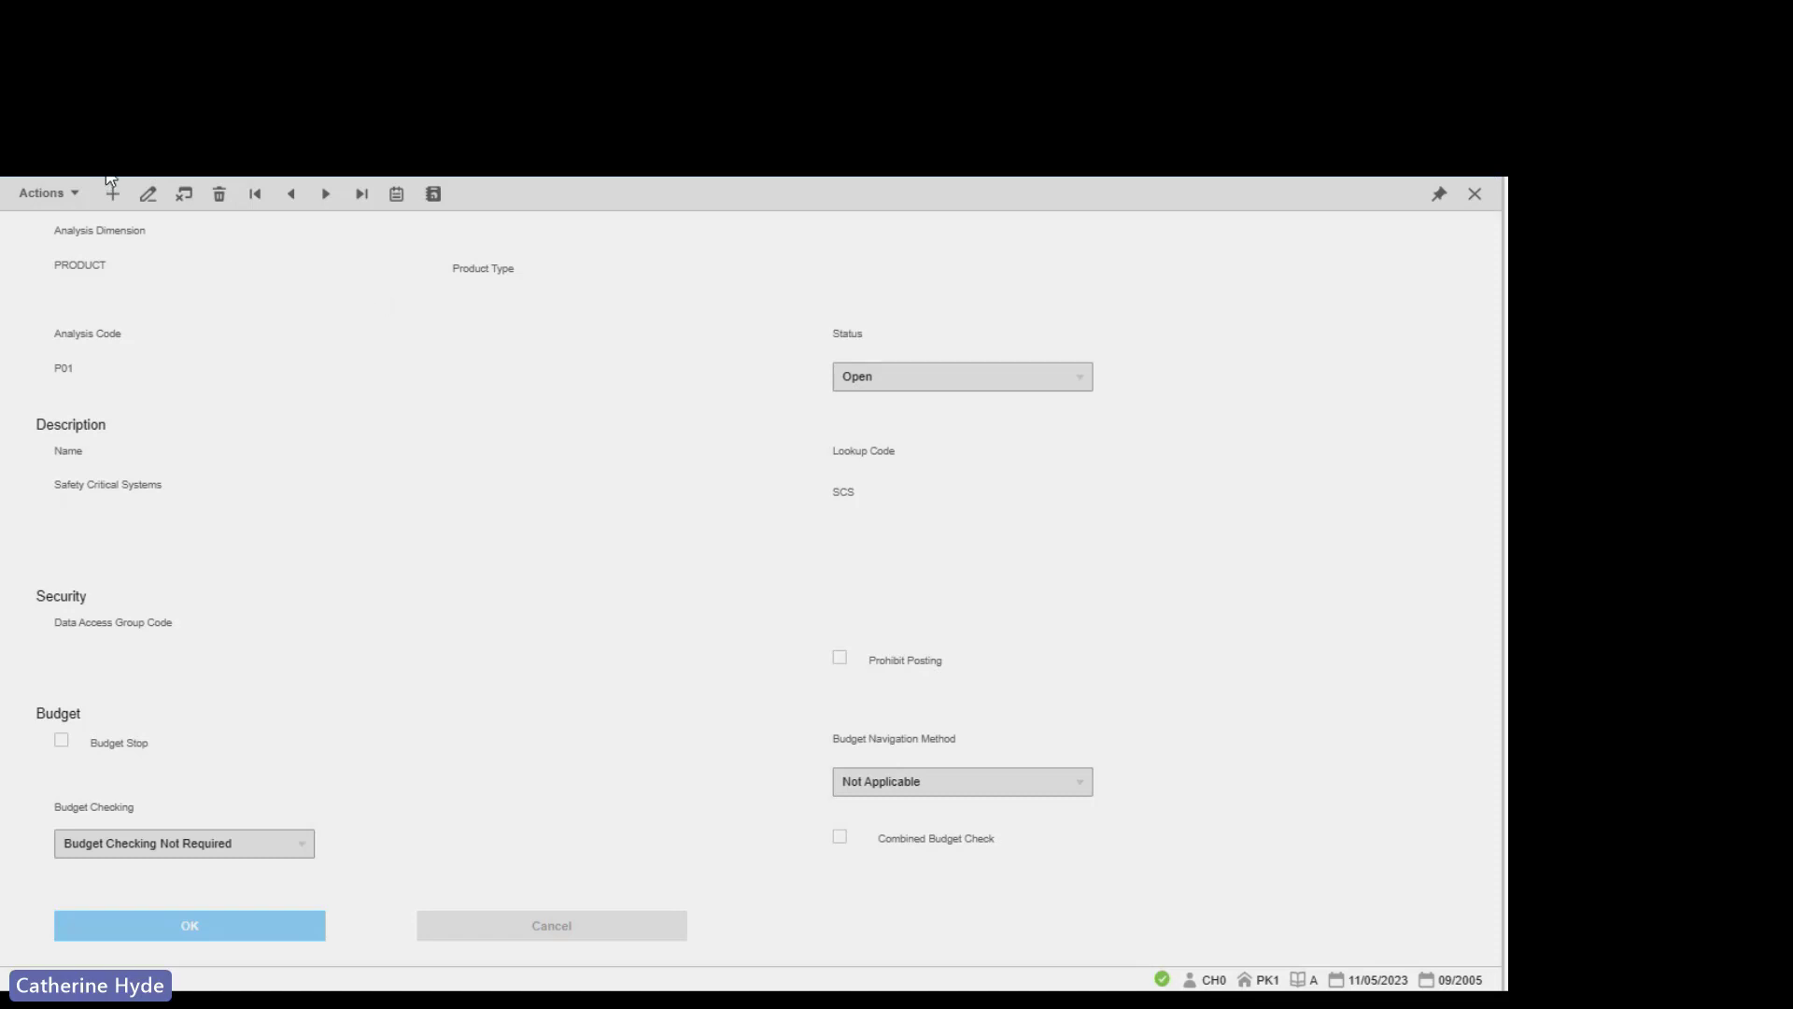
- Open product analysis code P01 and project analysis code P001 for amendment to compare their available fields
click(150, 196)
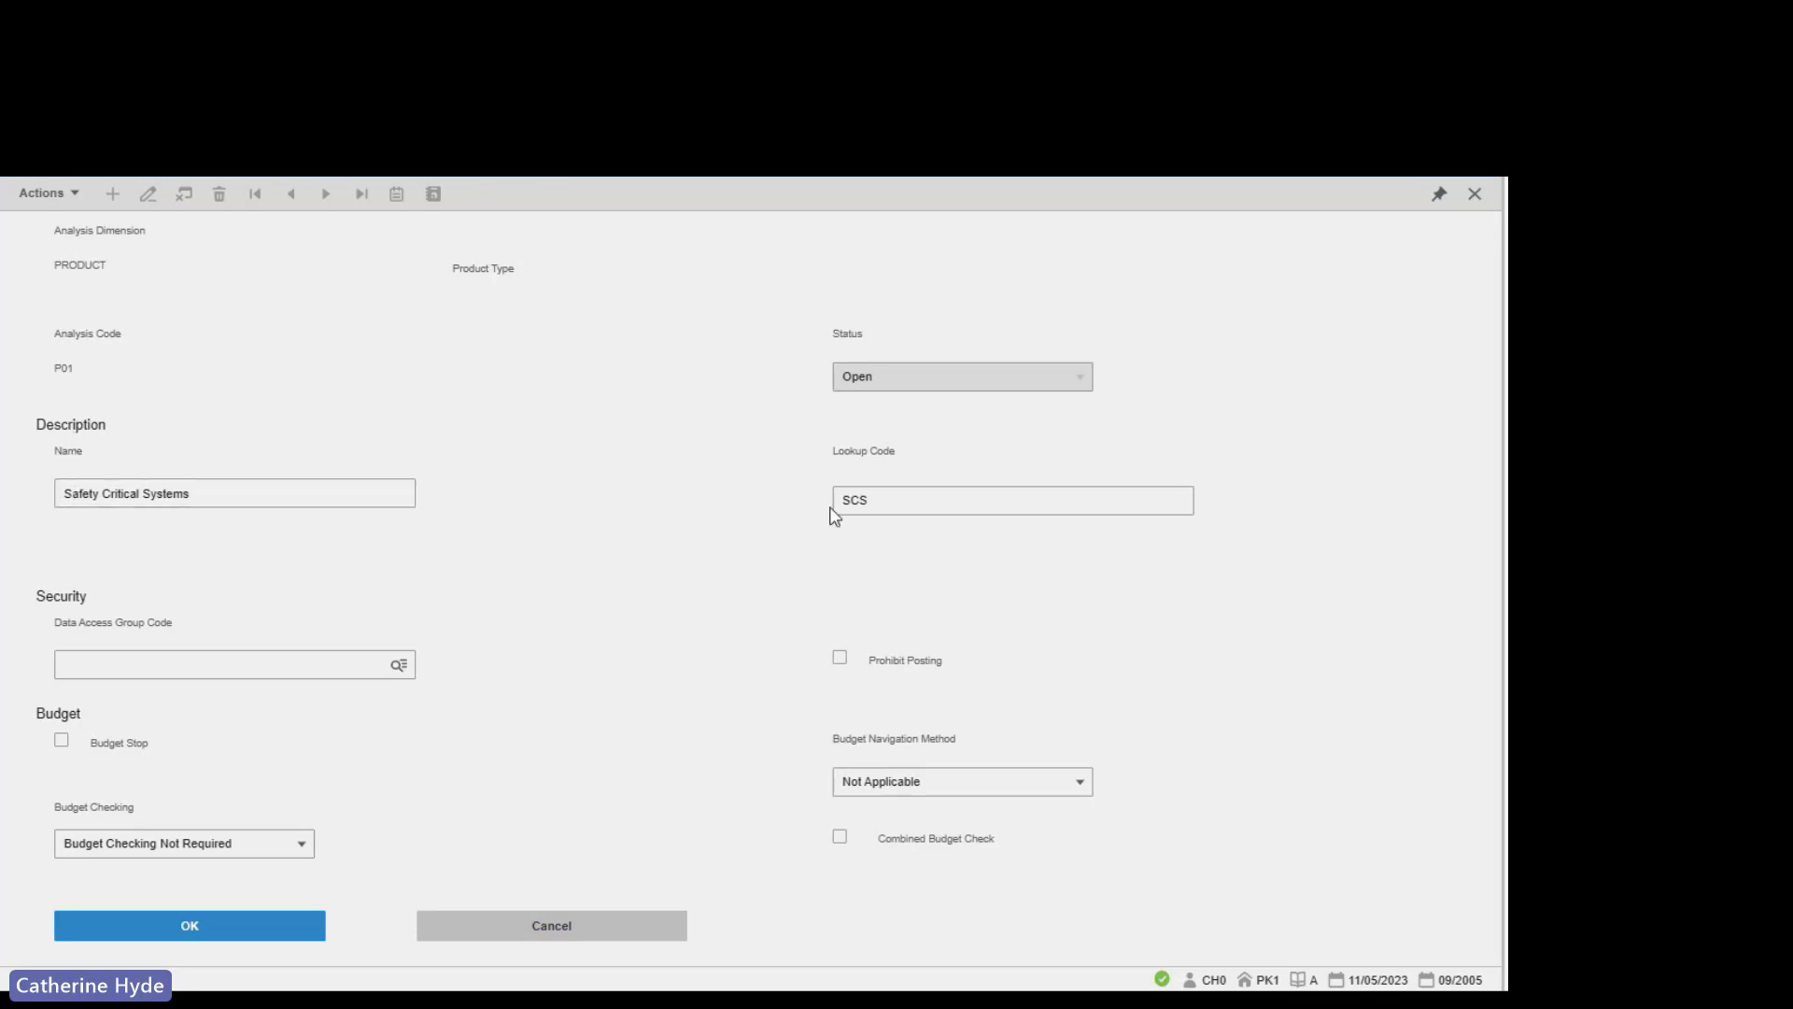
click(860, 509)
click(1440, 167)
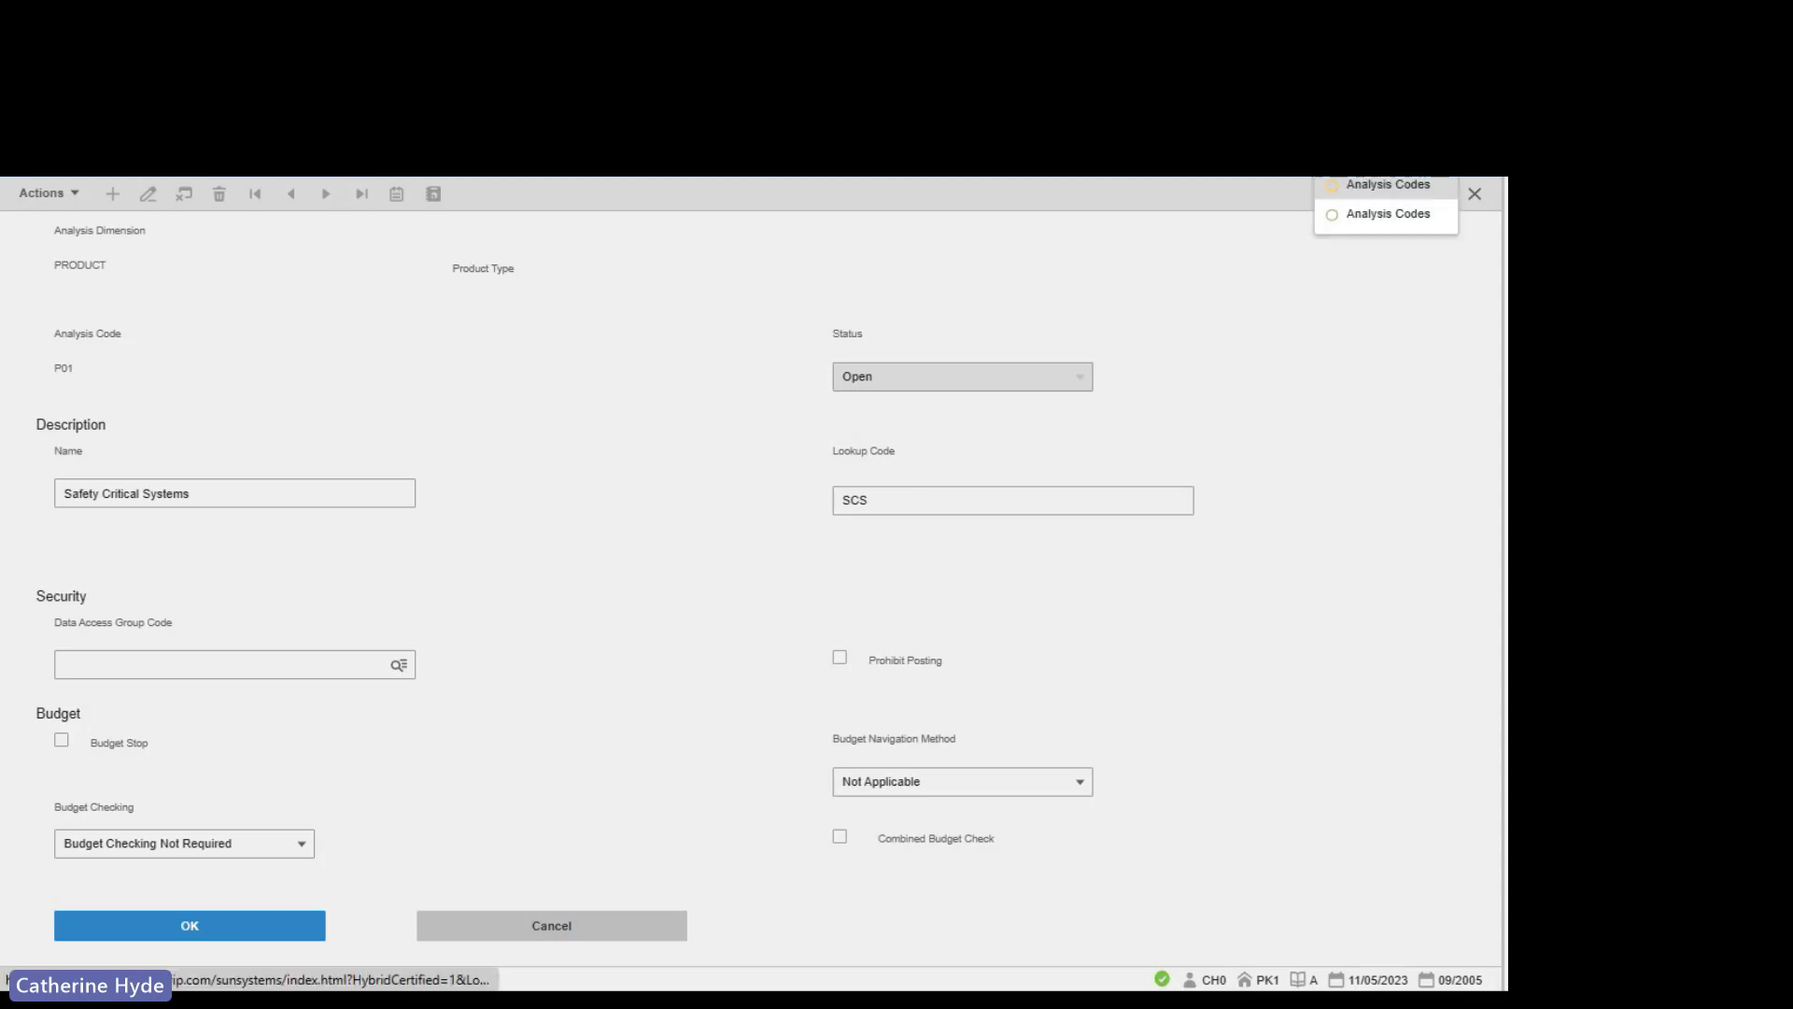
click(1378, 186)
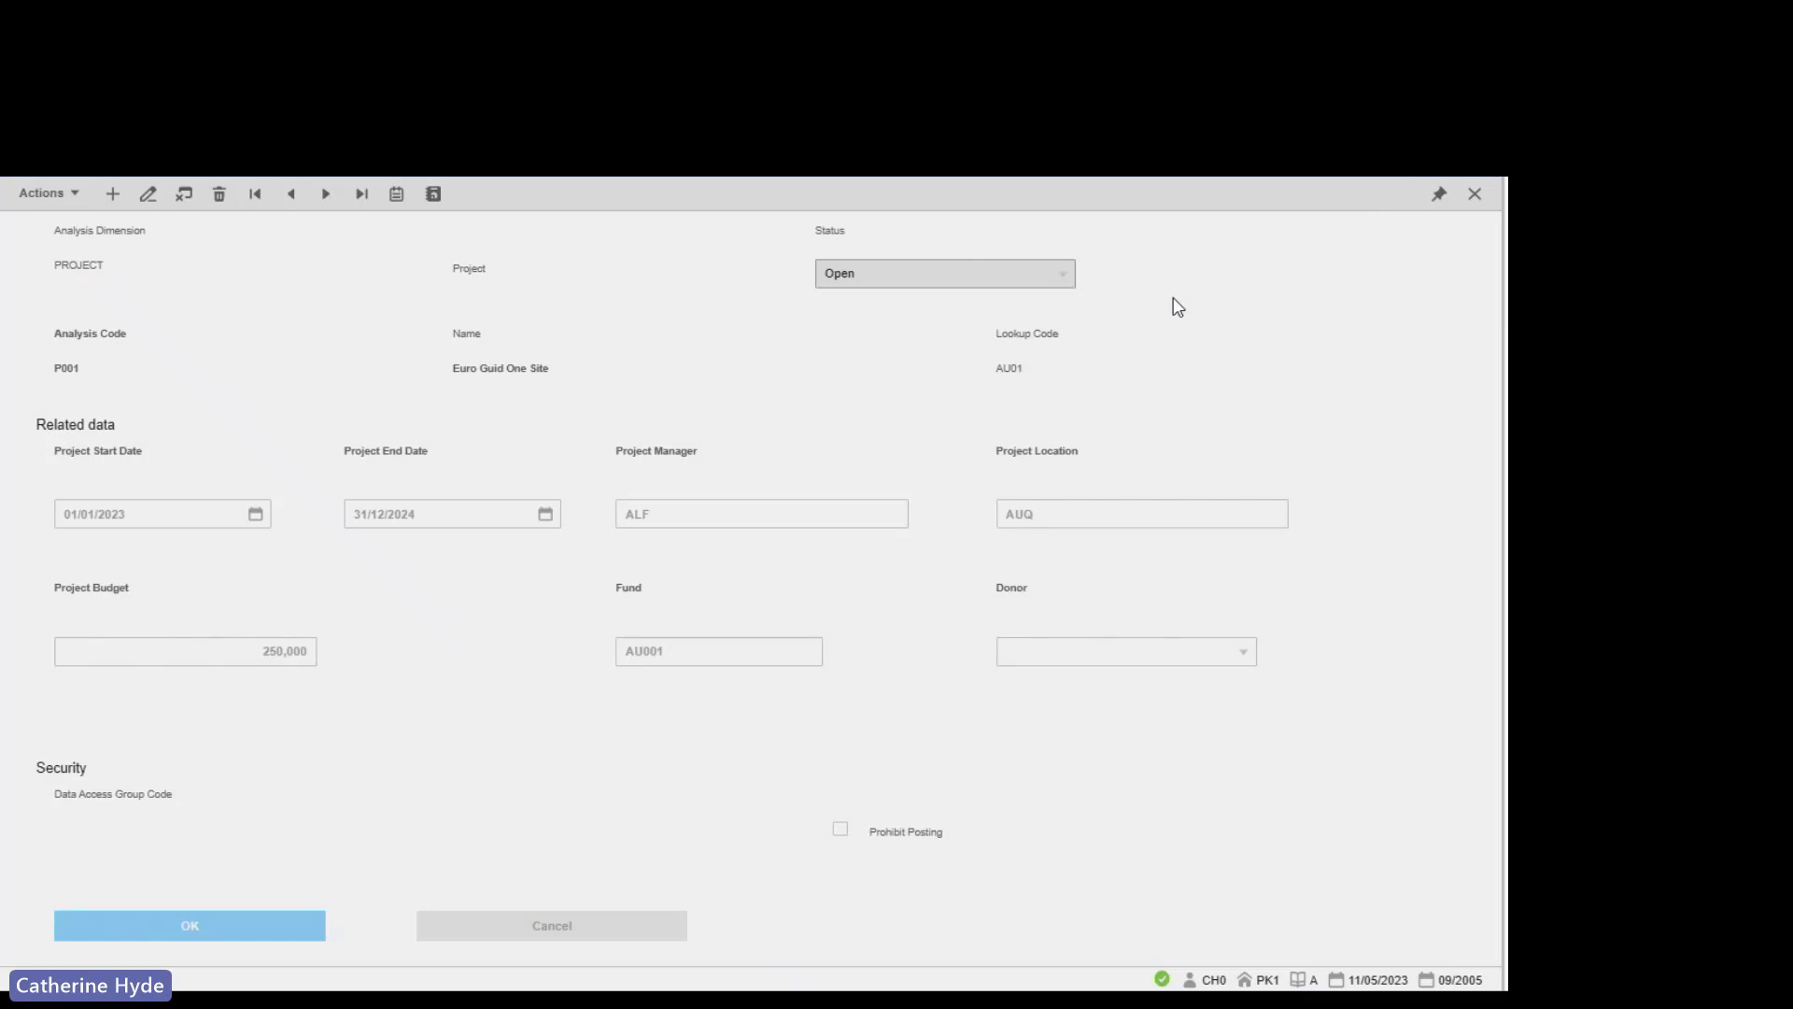
click(149, 194)
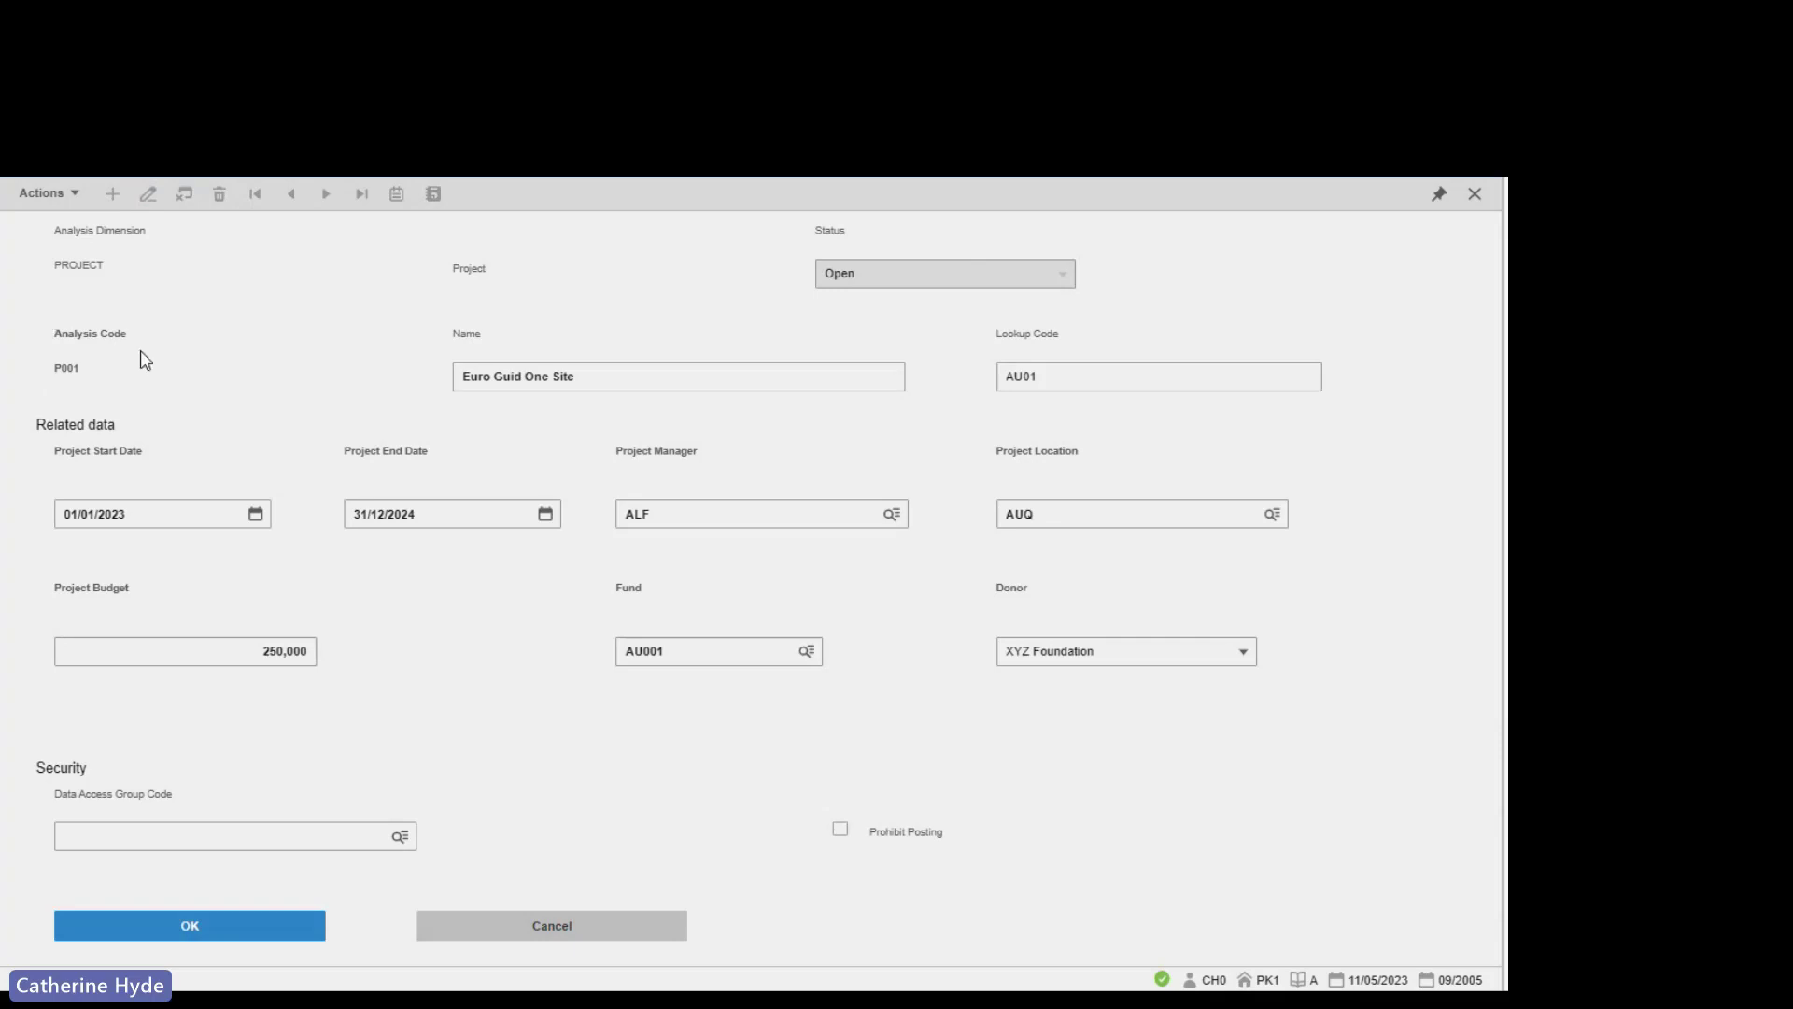
click(463, 378)
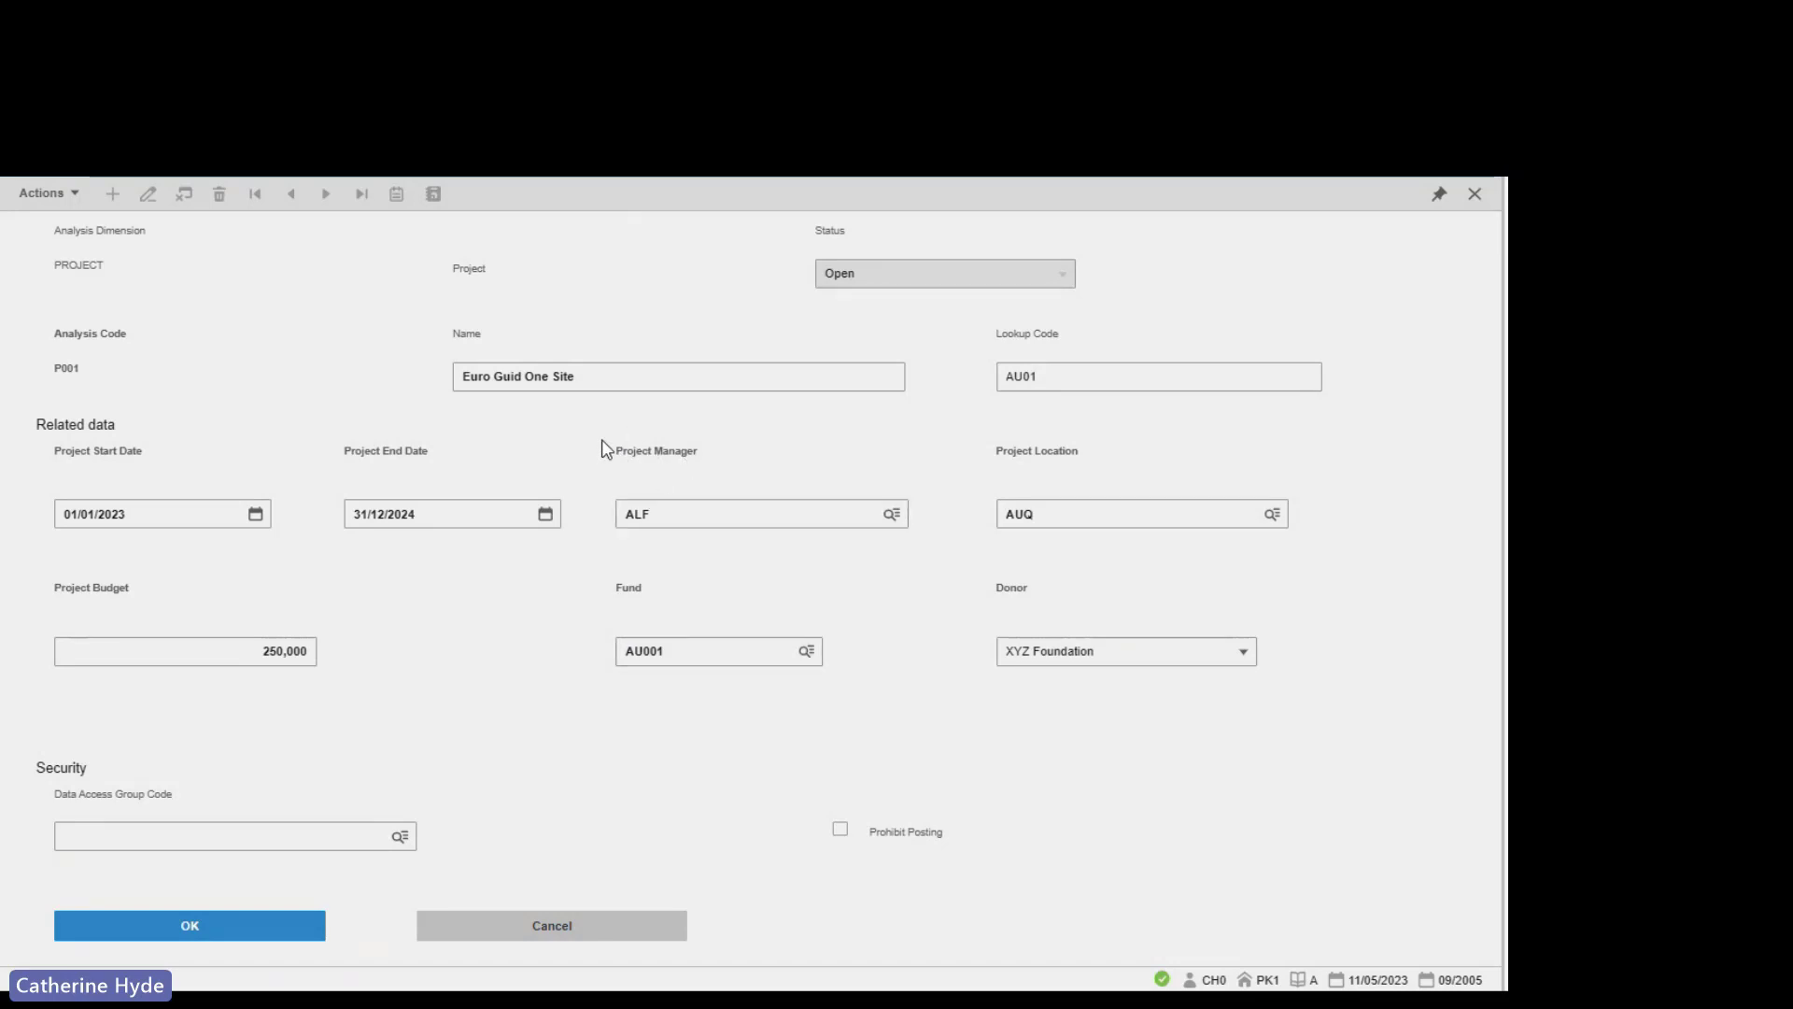
- Look through the Project Manager and Project Location code lists for project P001, closing each without a selection
click(647, 526)
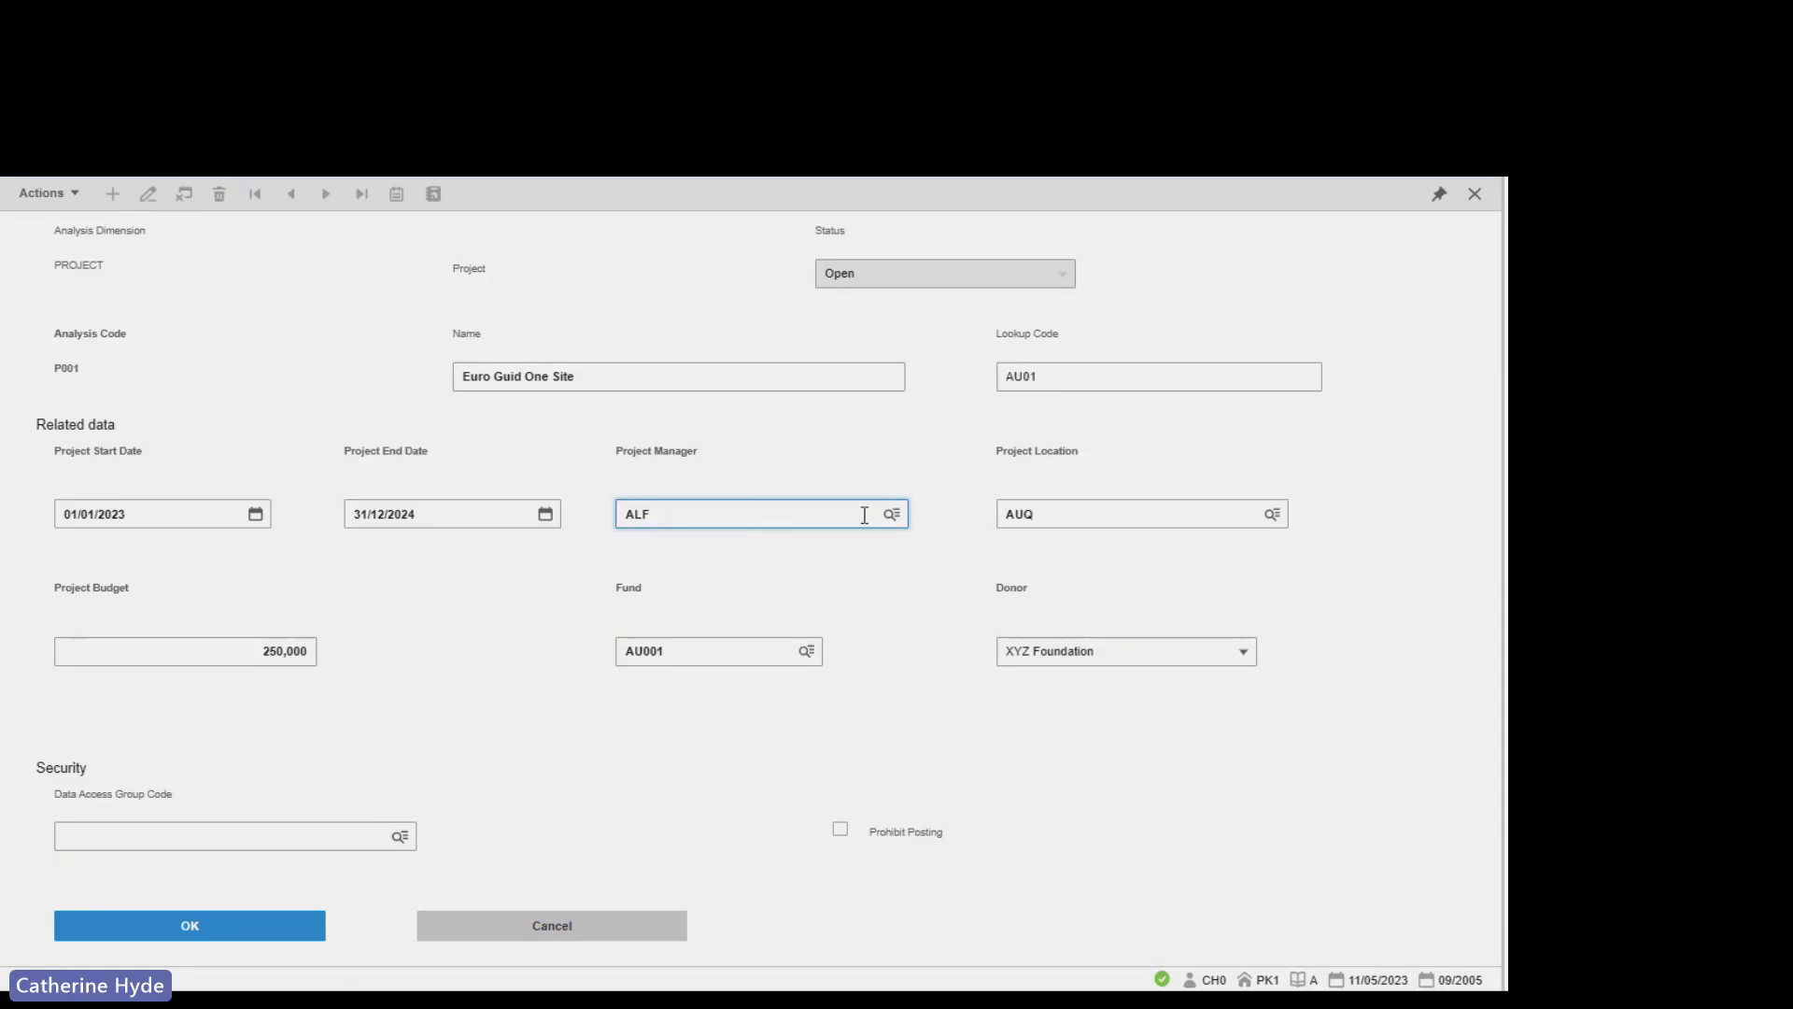
click(893, 515)
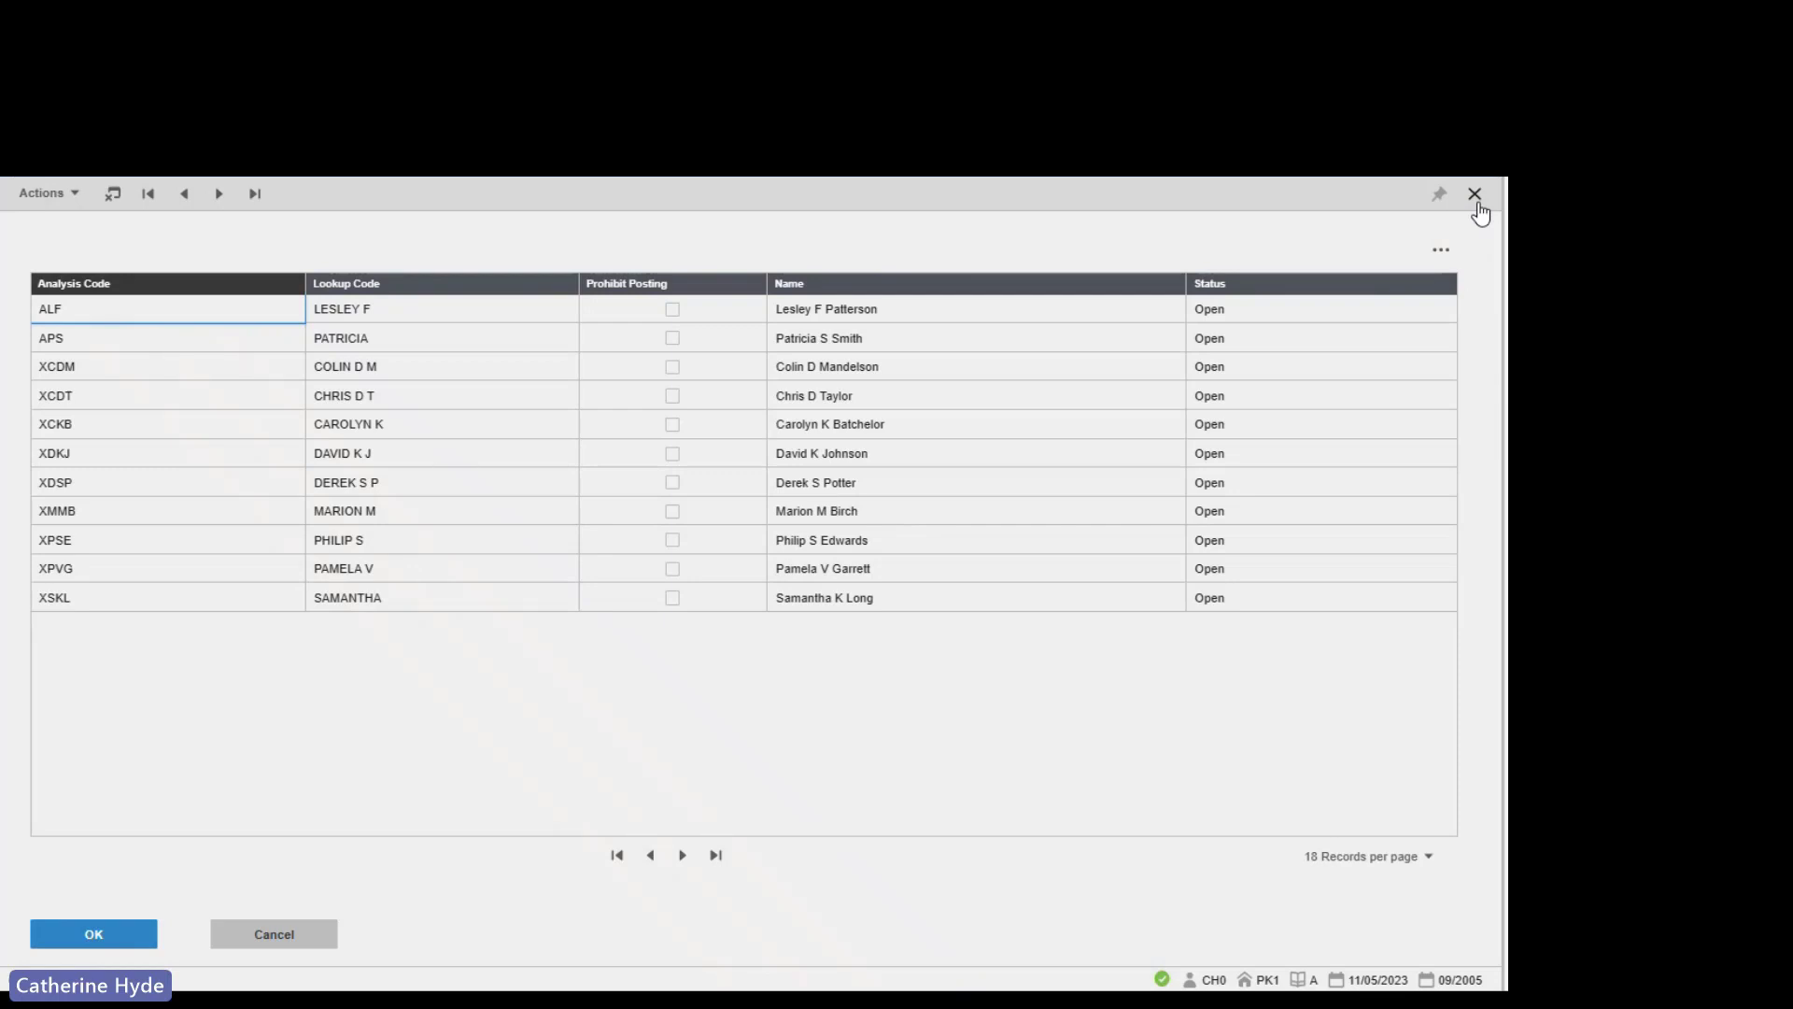
click(1478, 204)
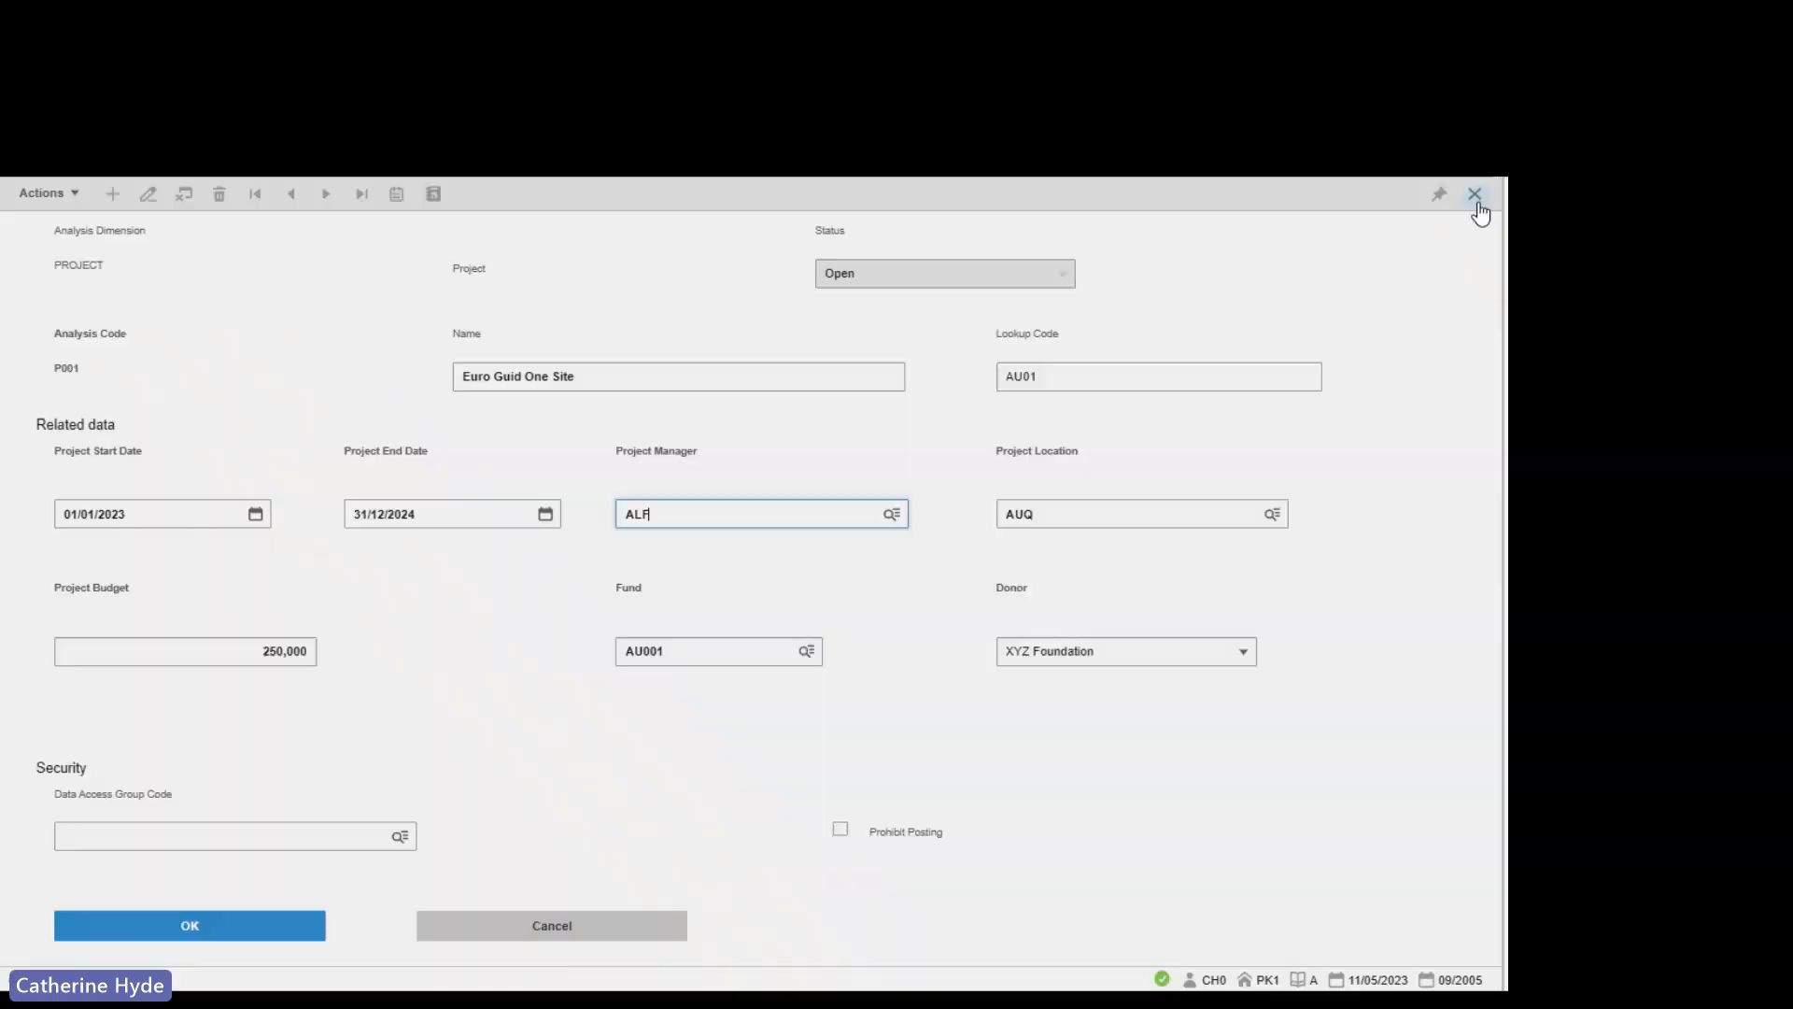
click(1075, 519)
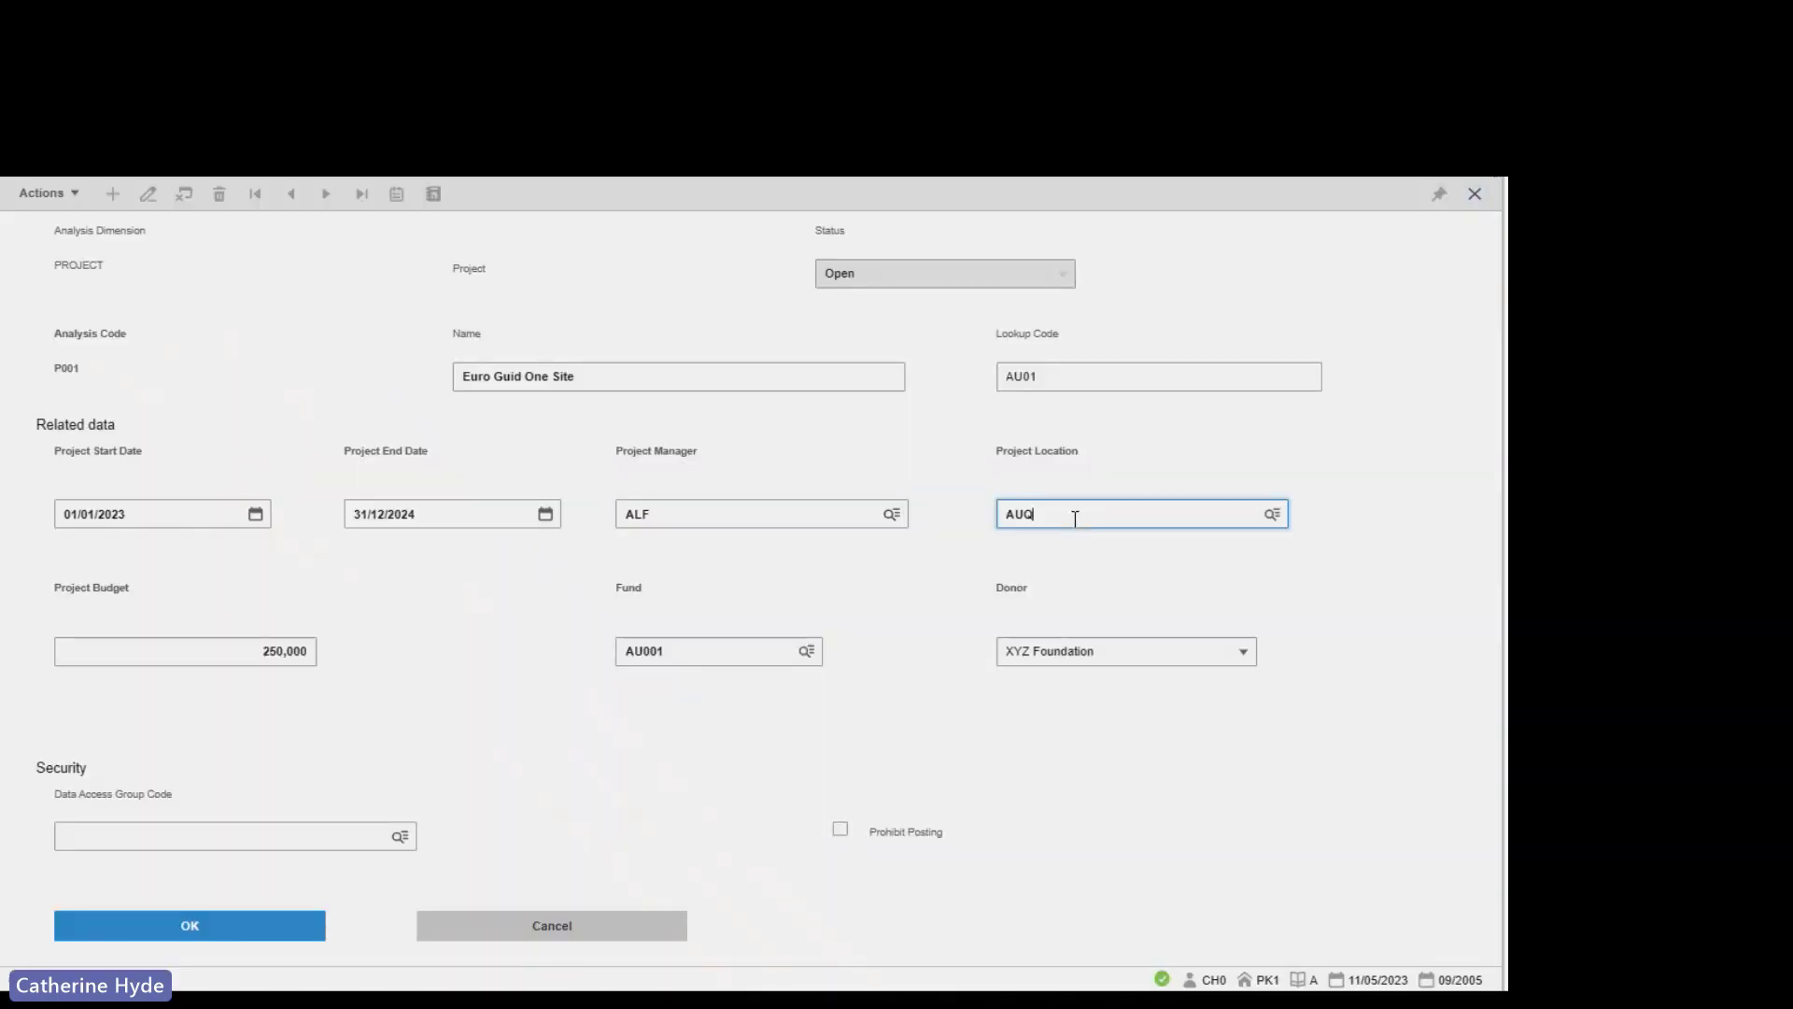
click(1274, 516)
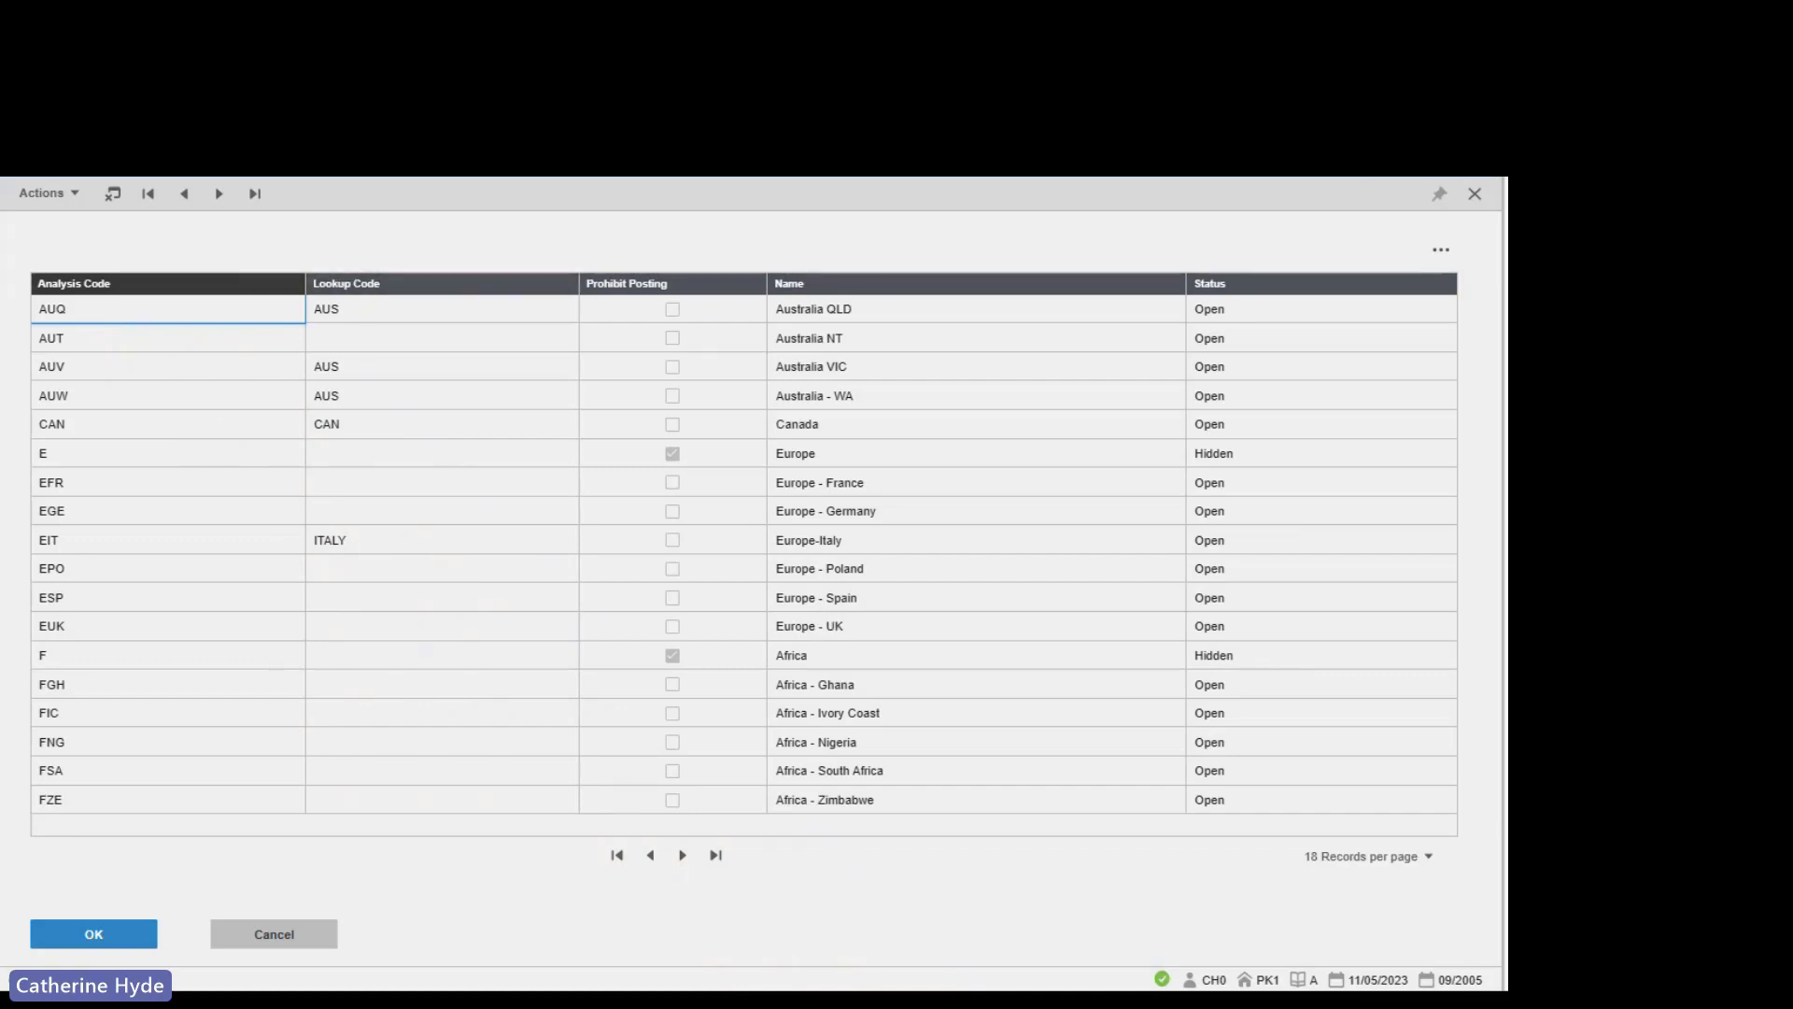
click(1473, 194)
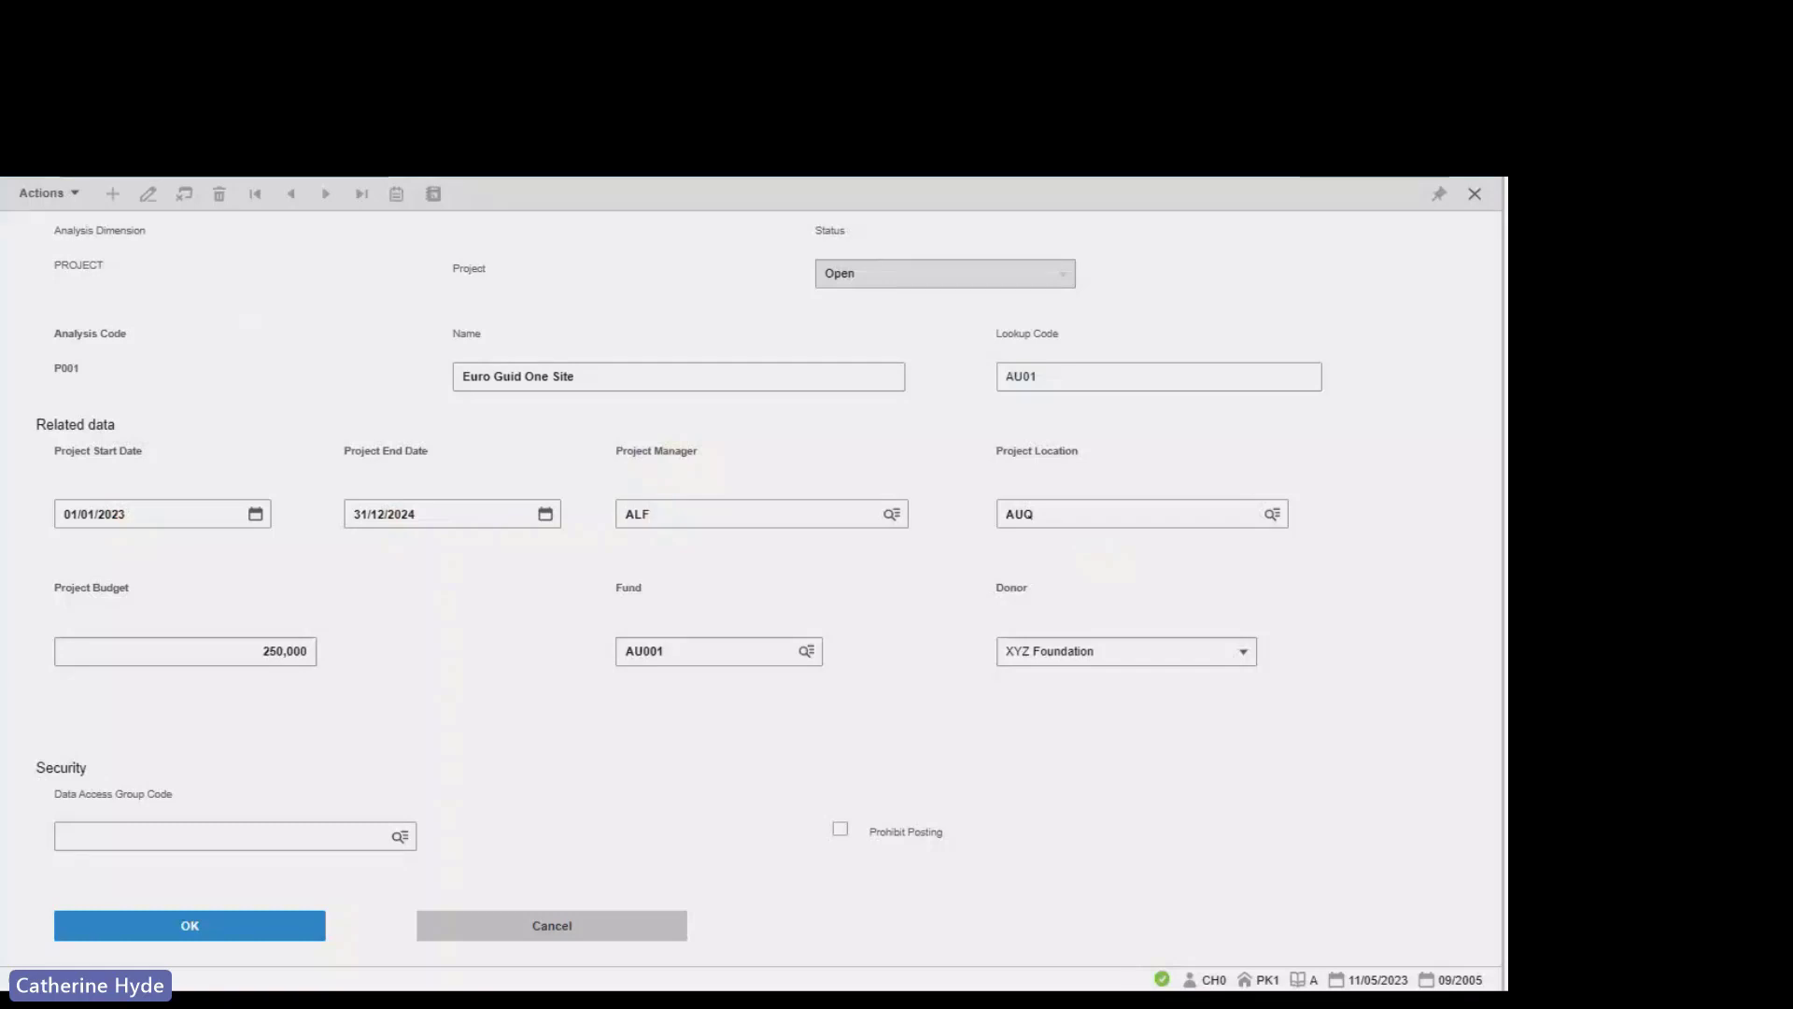
- Close both Analysis Codes sessions, for project P001 and product P01, without amending either record
click(1475, 195)
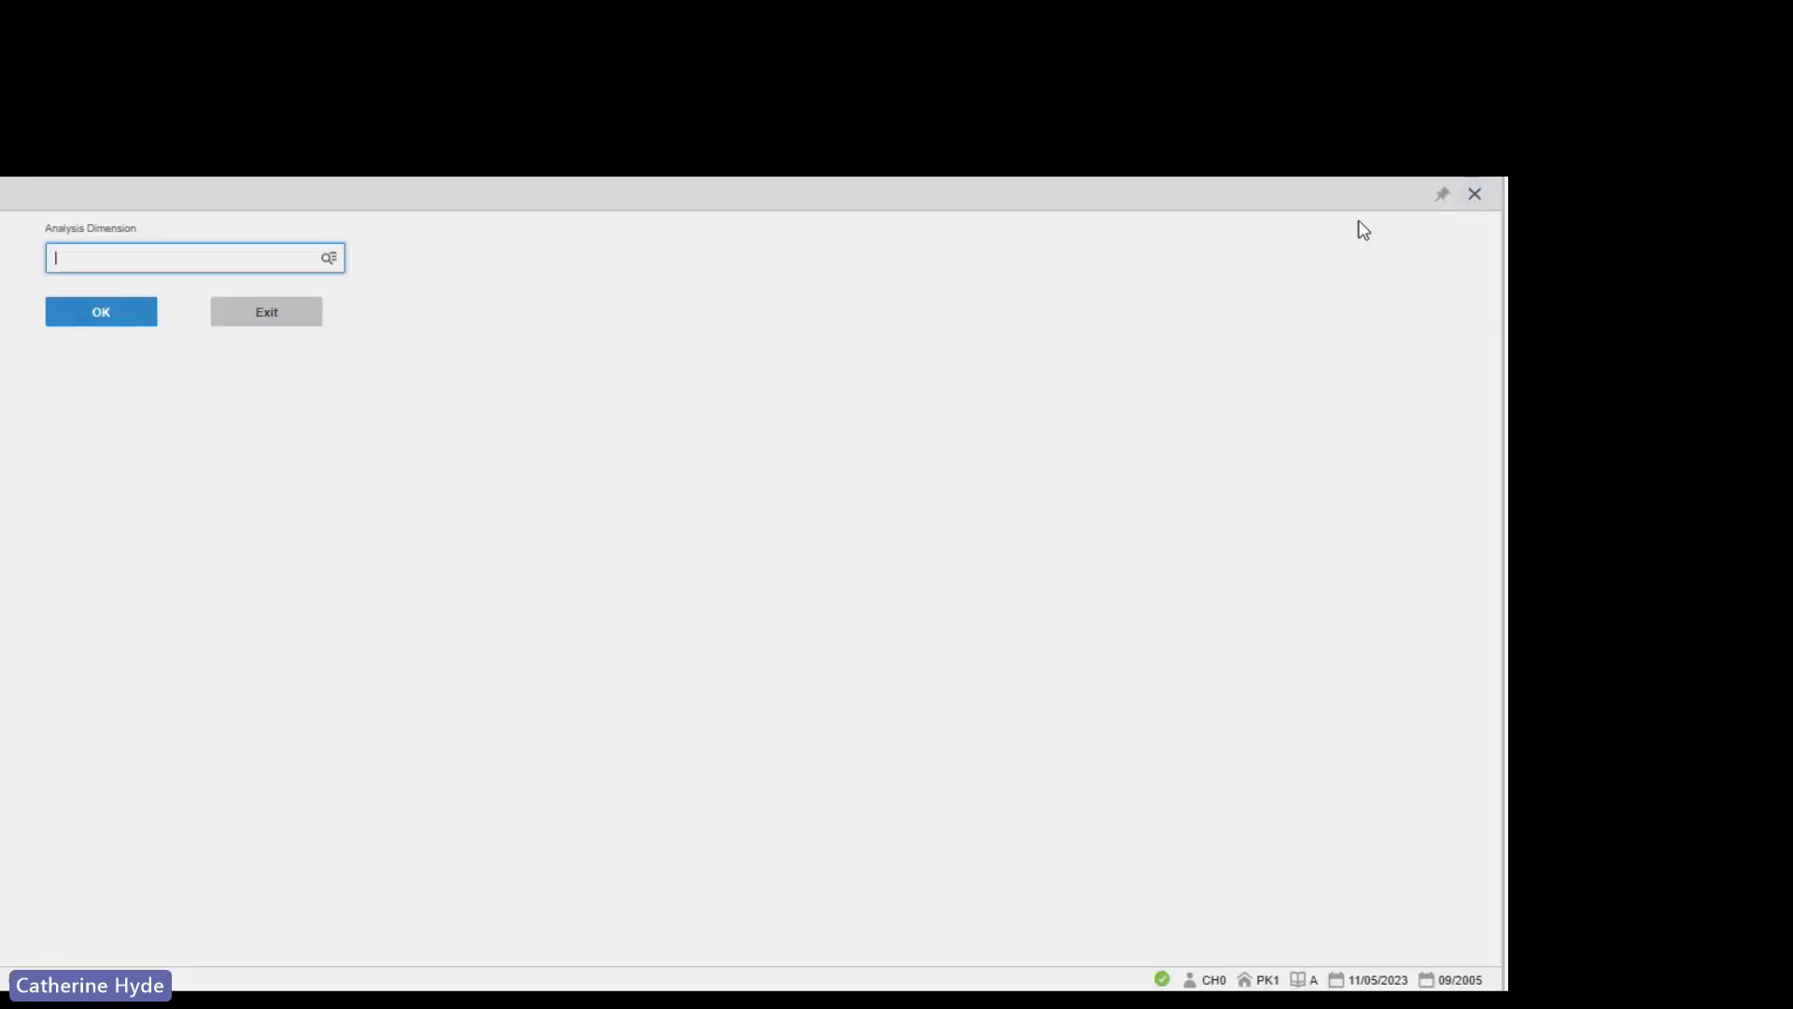
click(1474, 196)
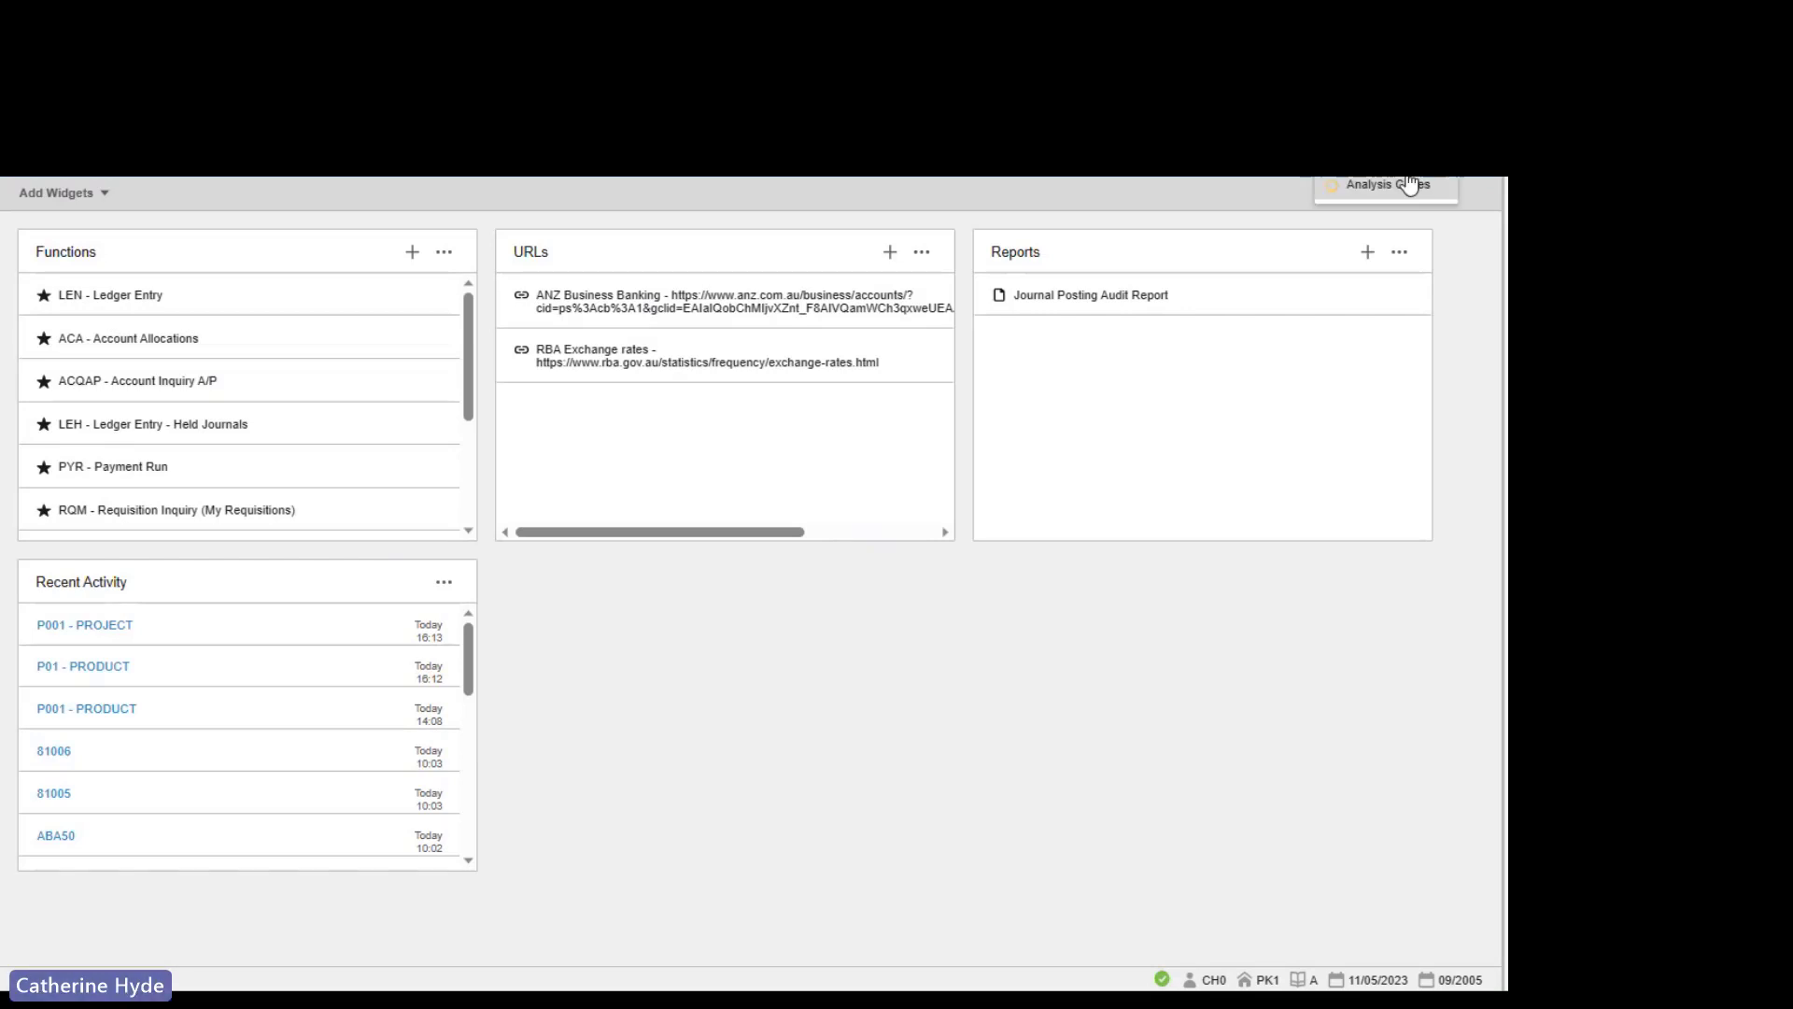
click(1396, 187)
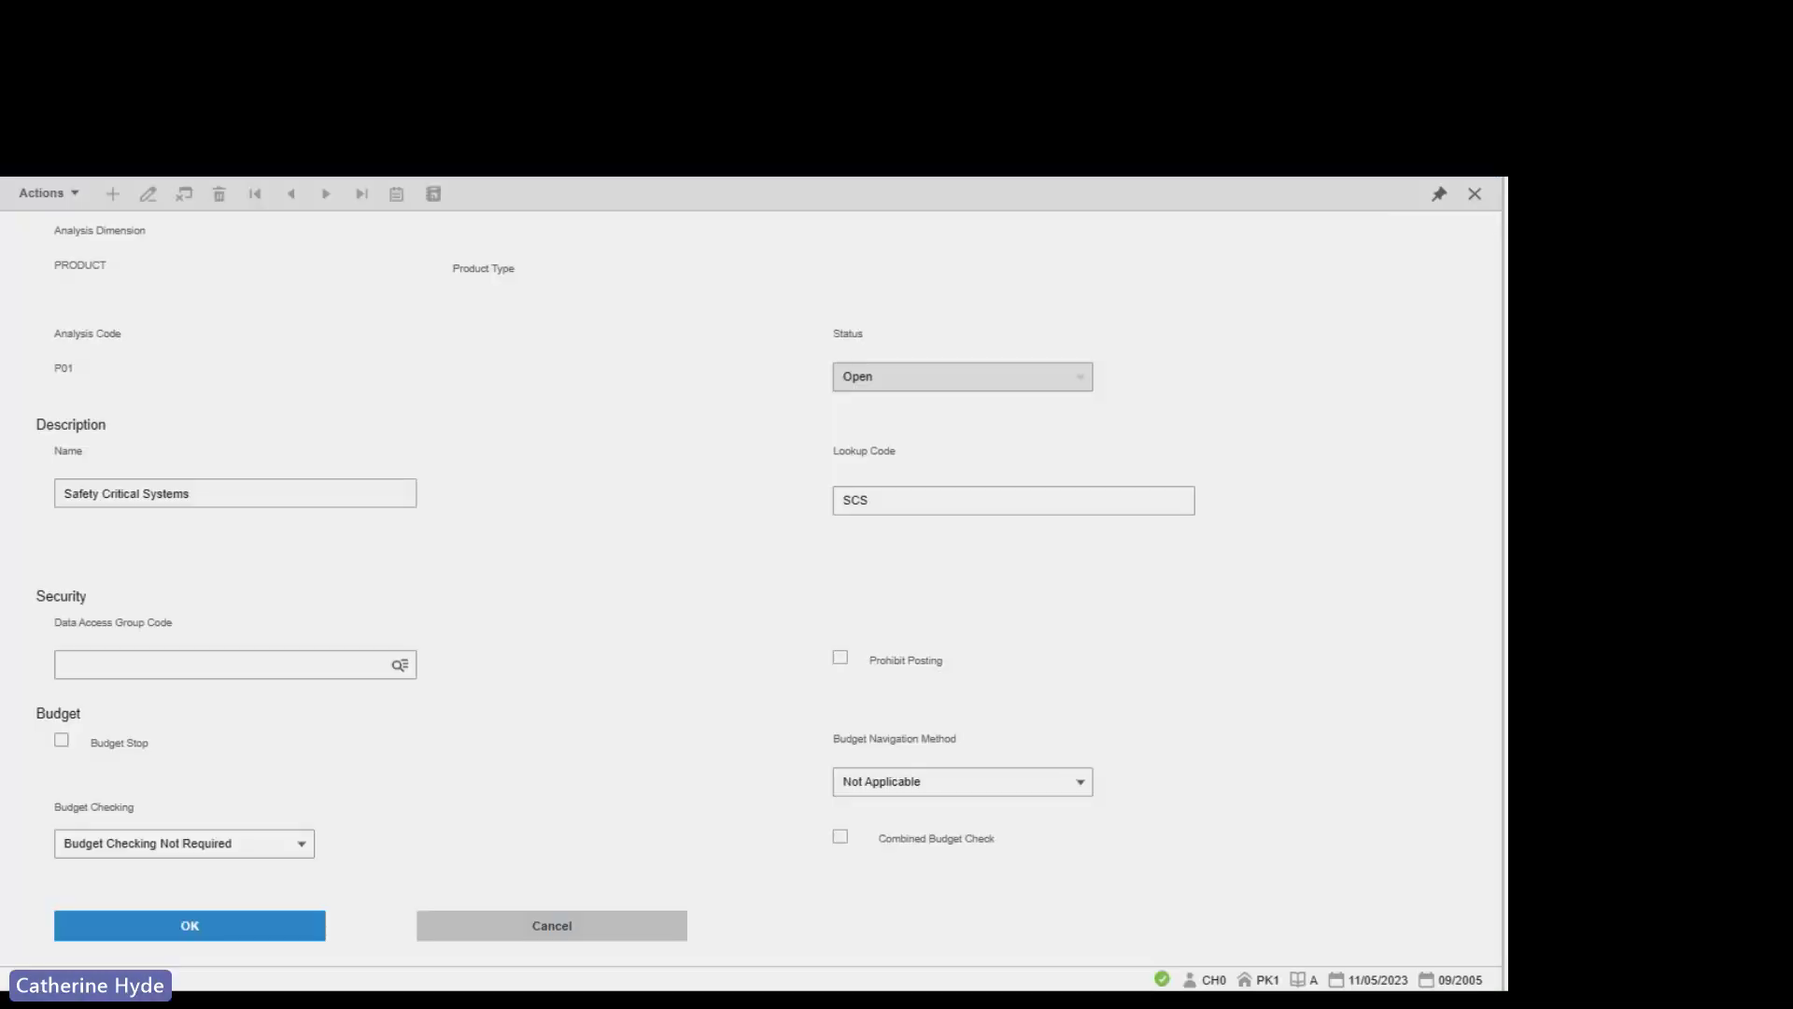
click(1475, 194)
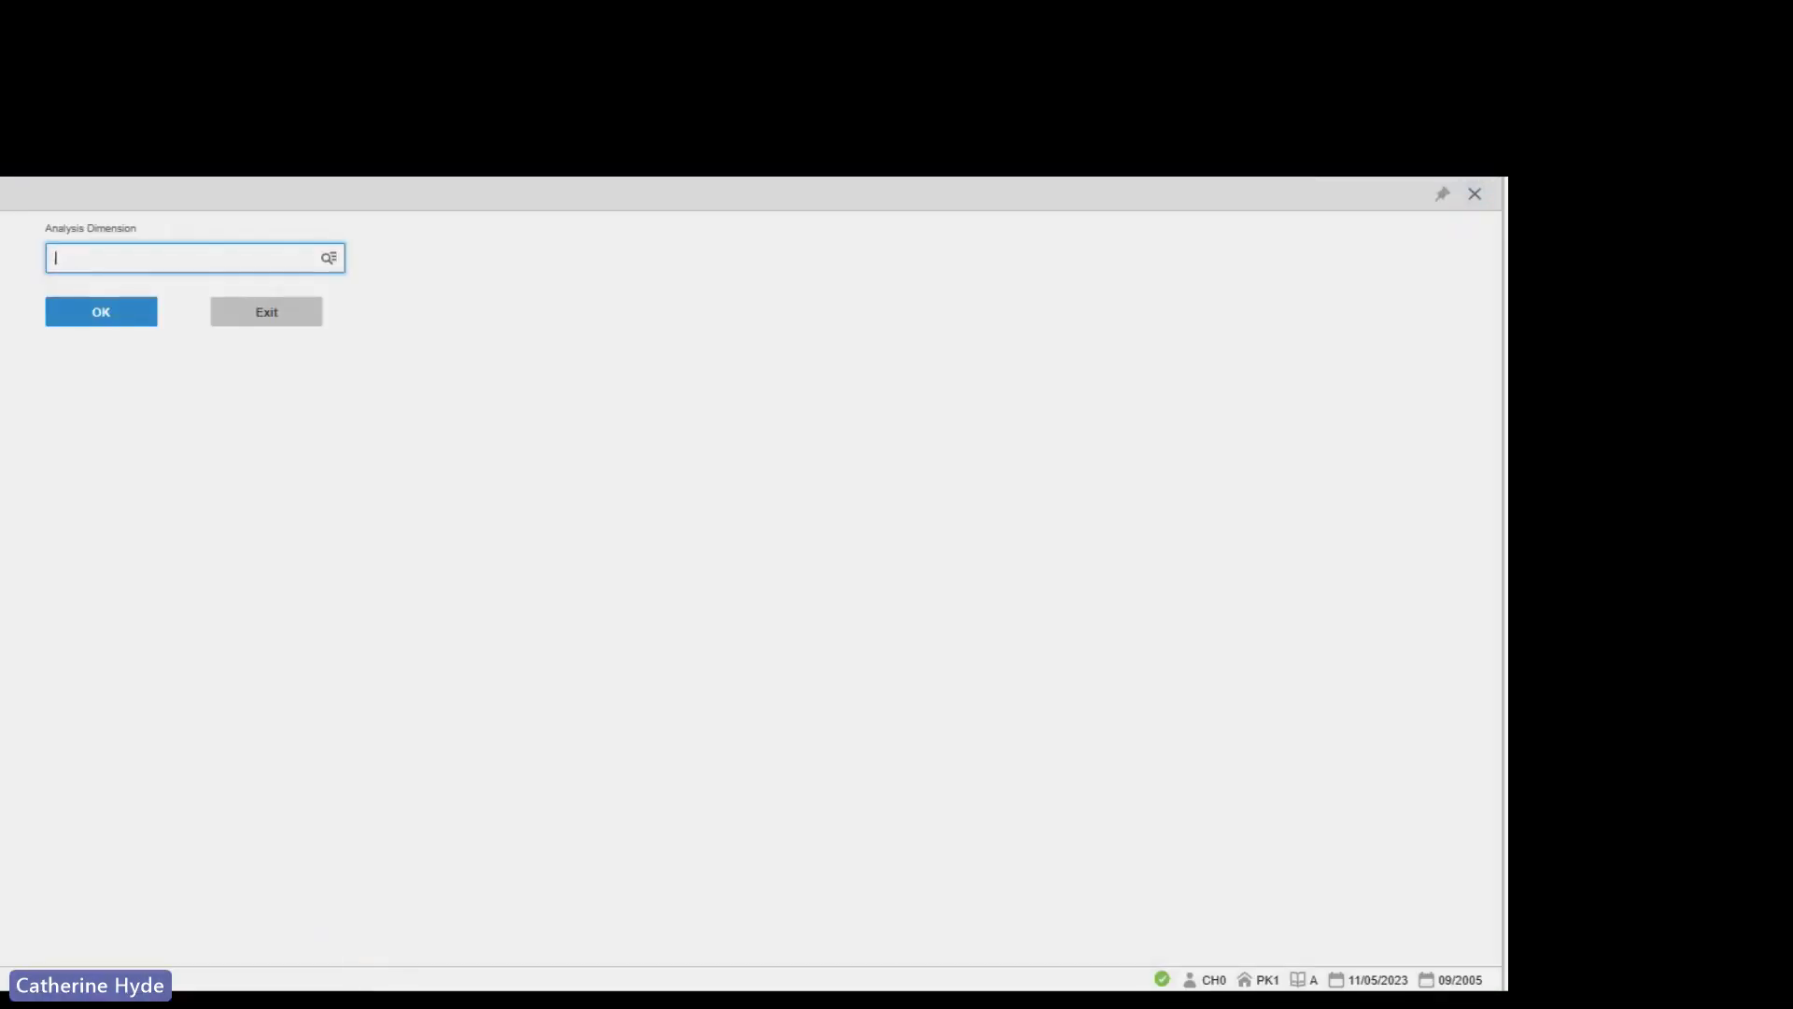
click(1475, 194)
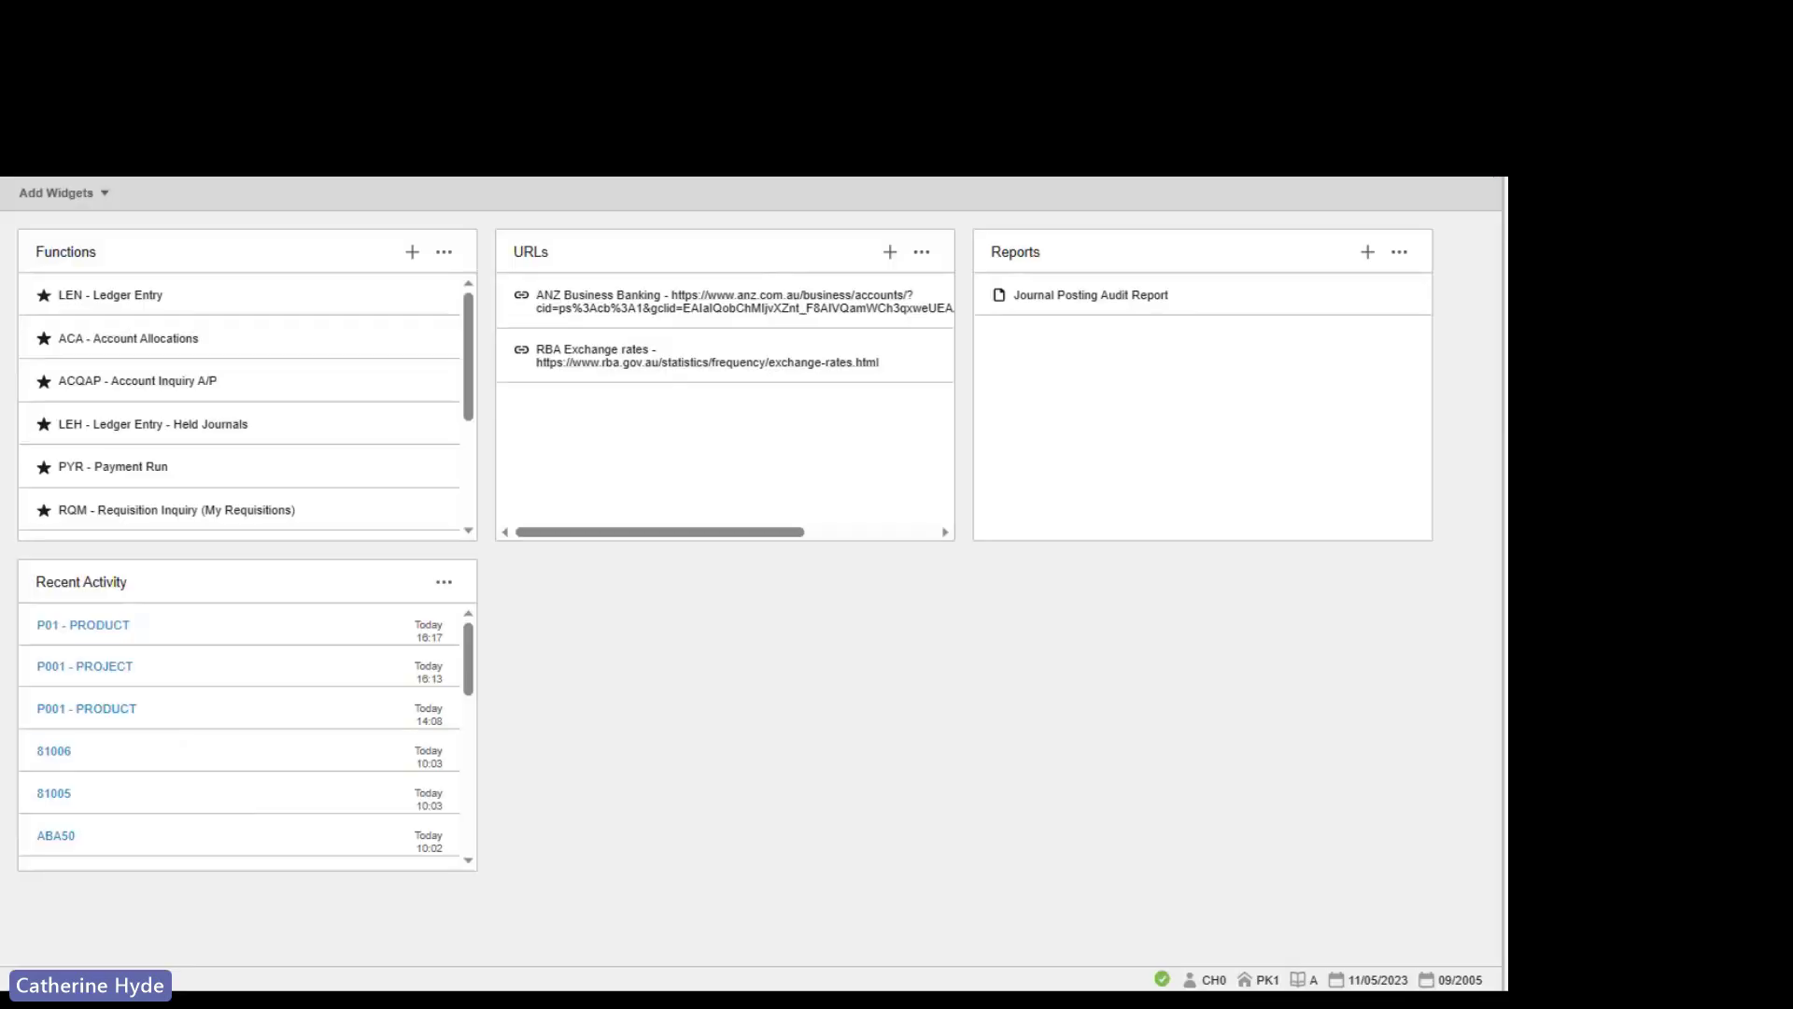
- Retrieve the PRODUCT analysis dimension and open its list of extension fields
click(1328, 177)
click(1328, 180)
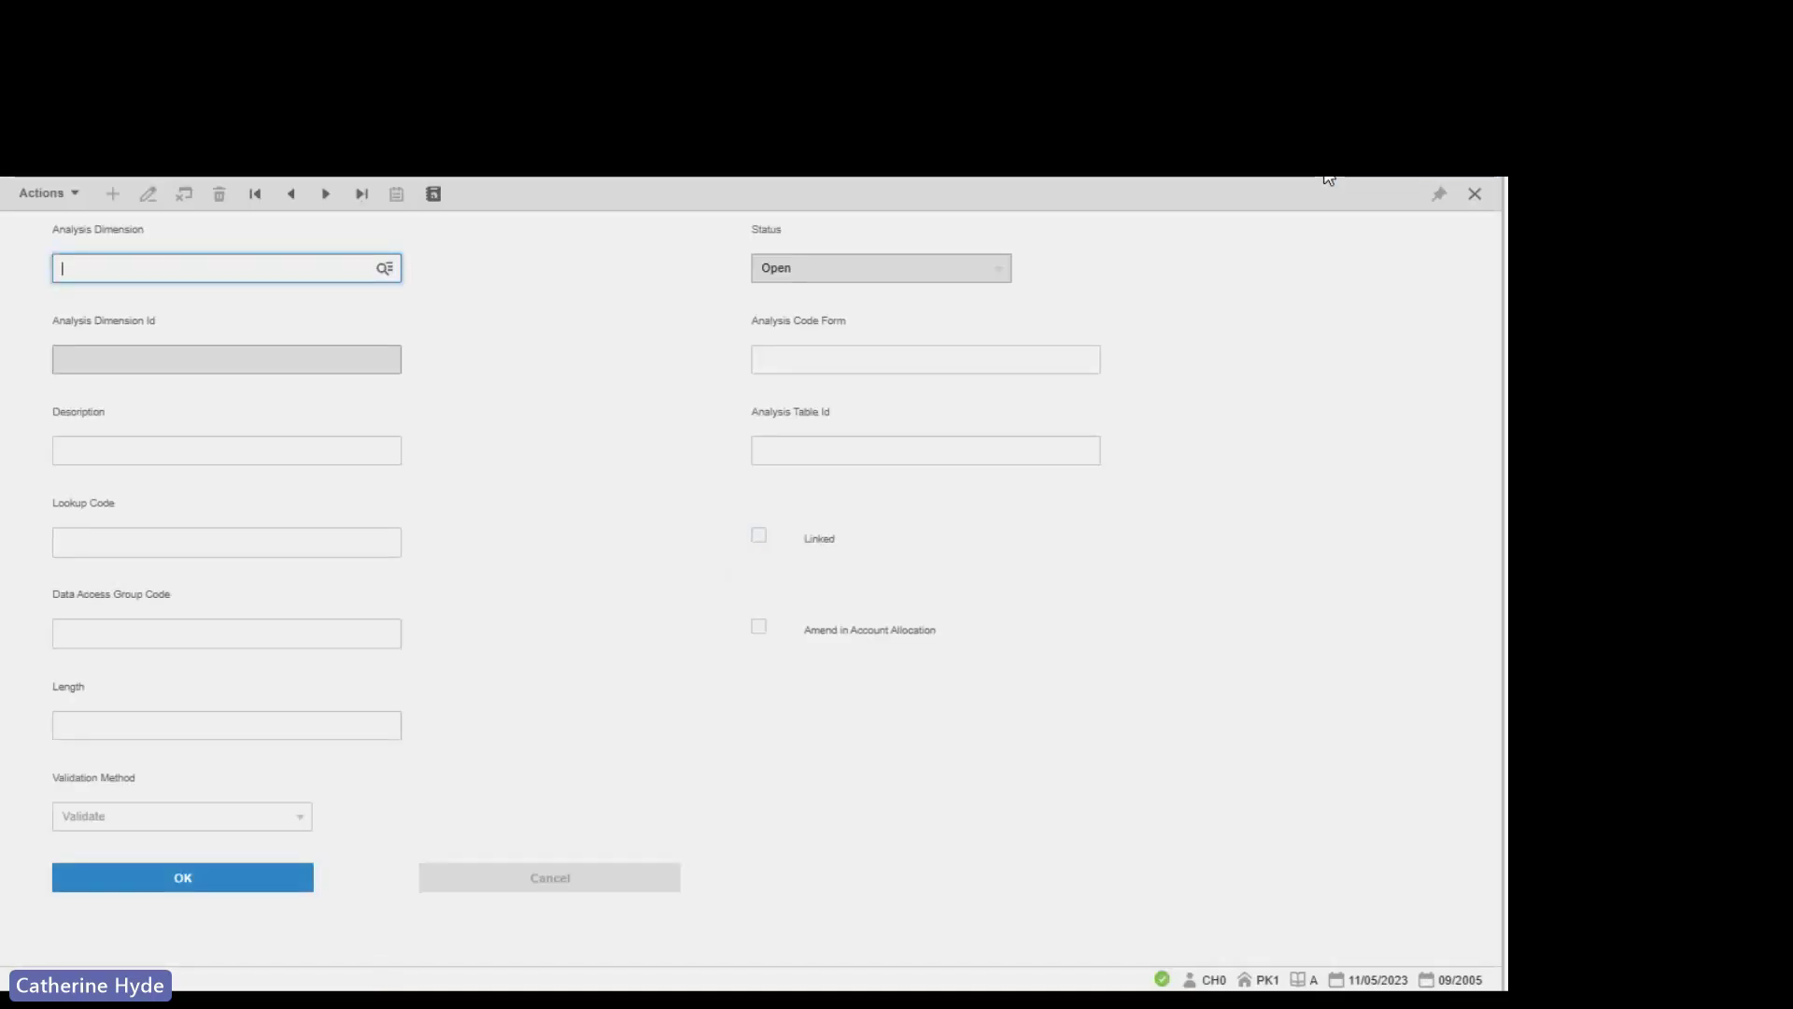
text(PRODUCT)
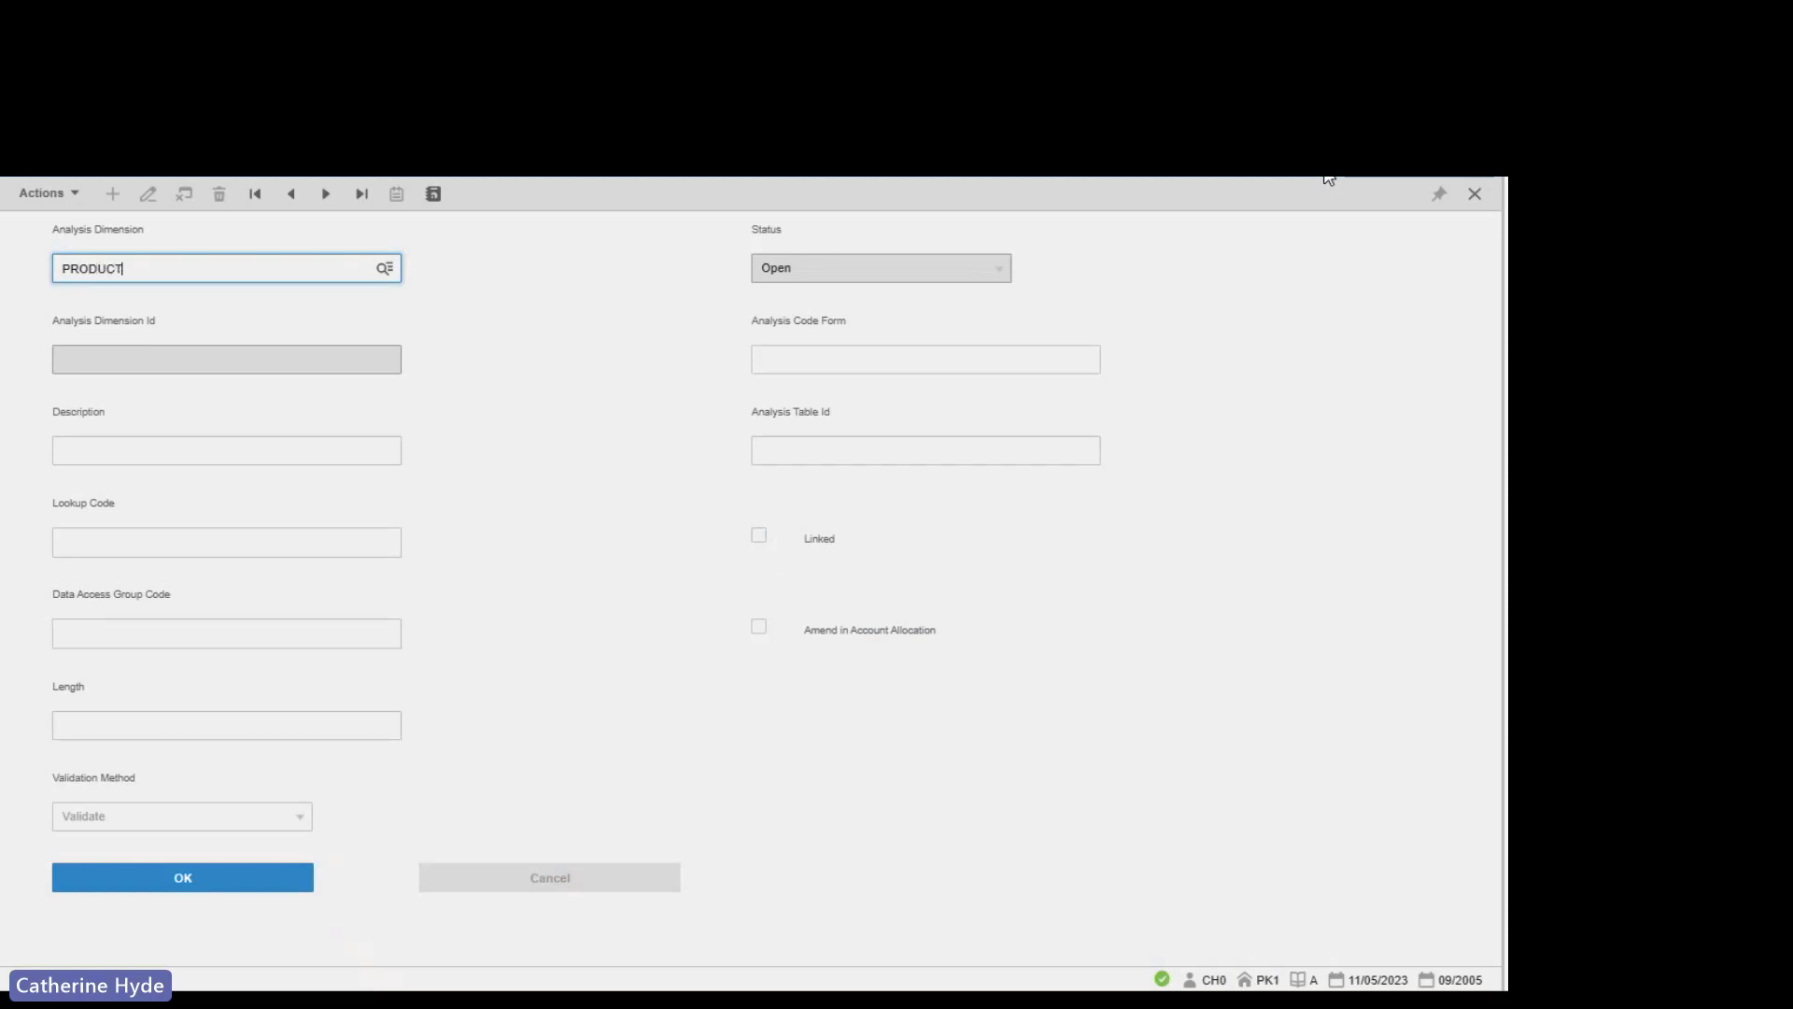
key(Return)
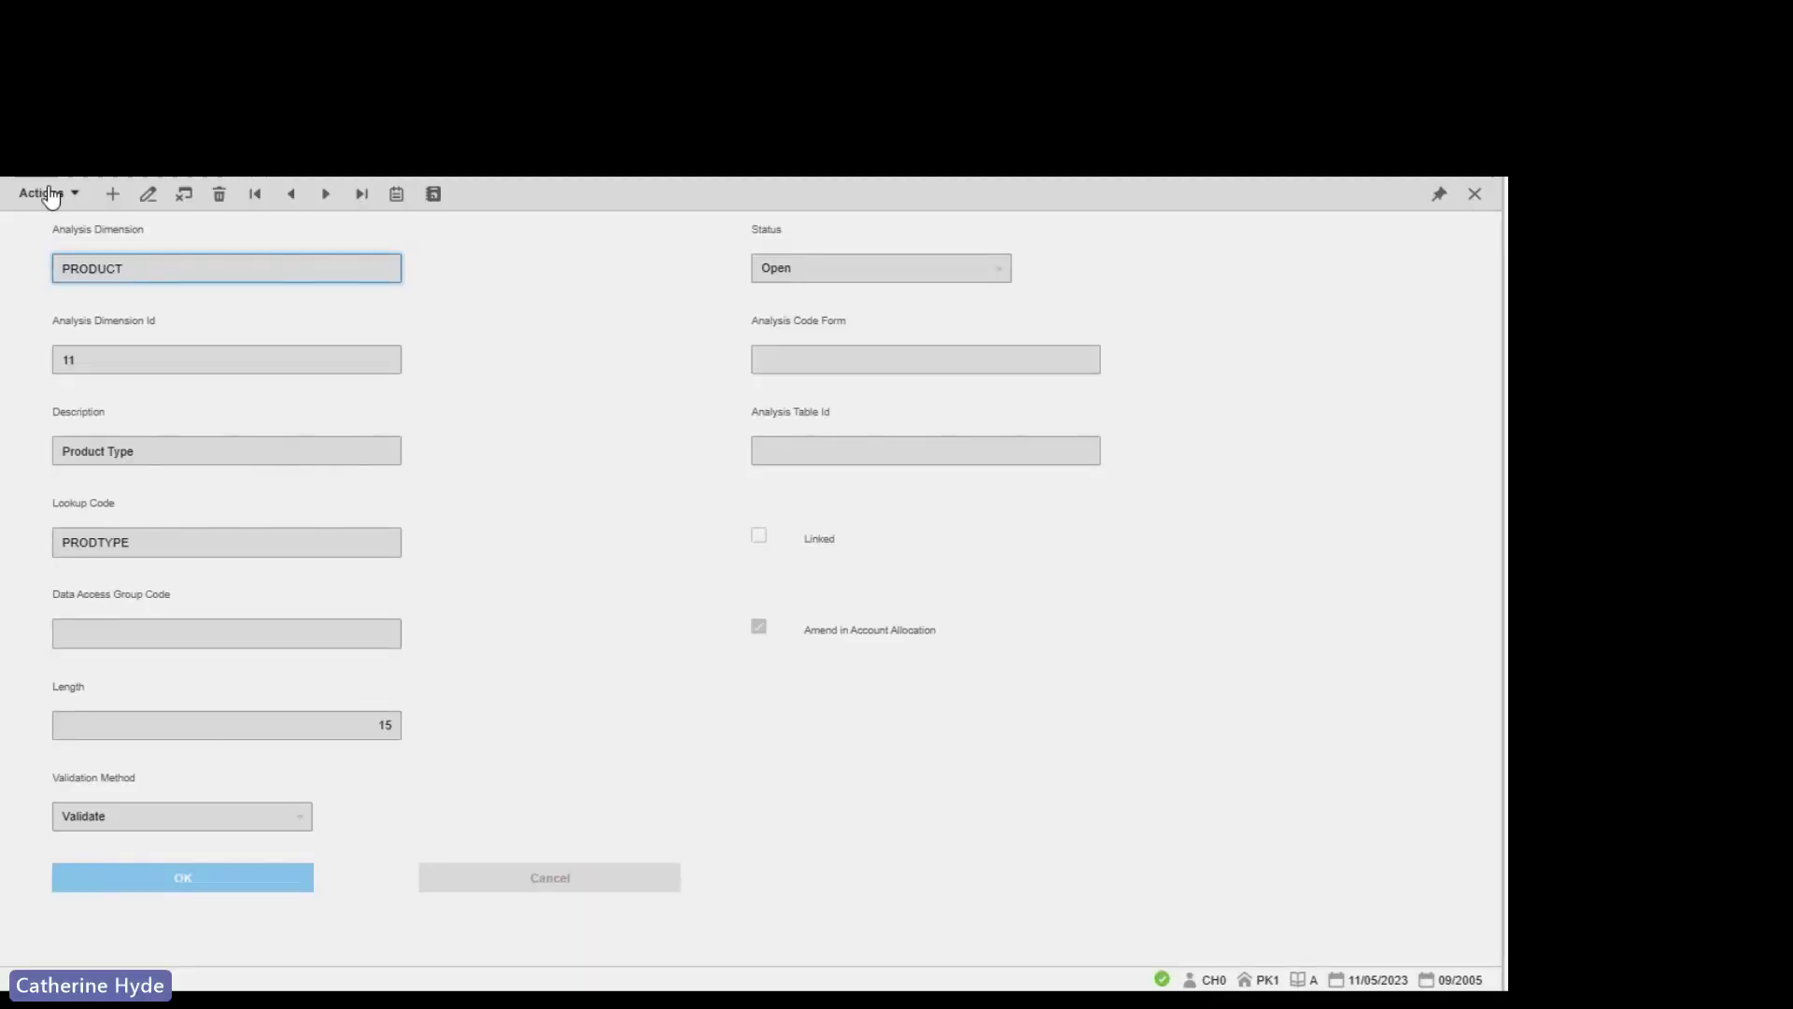
click(49, 194)
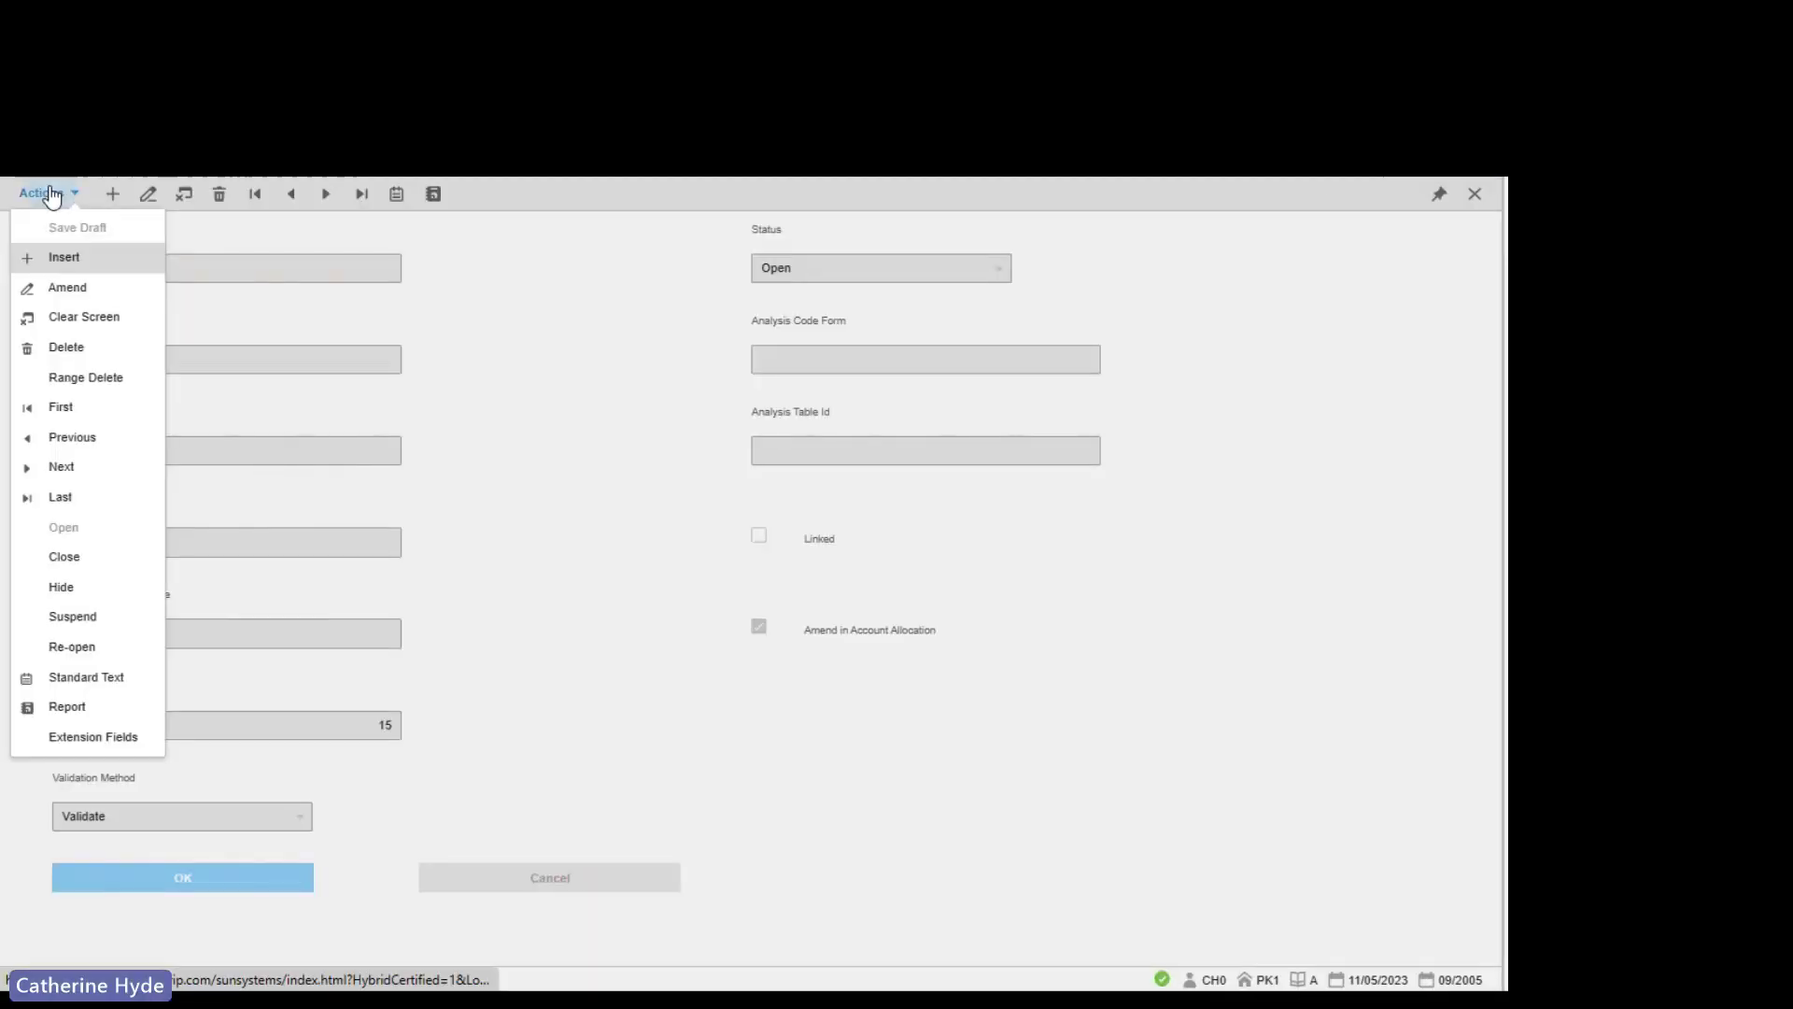
click(86, 744)
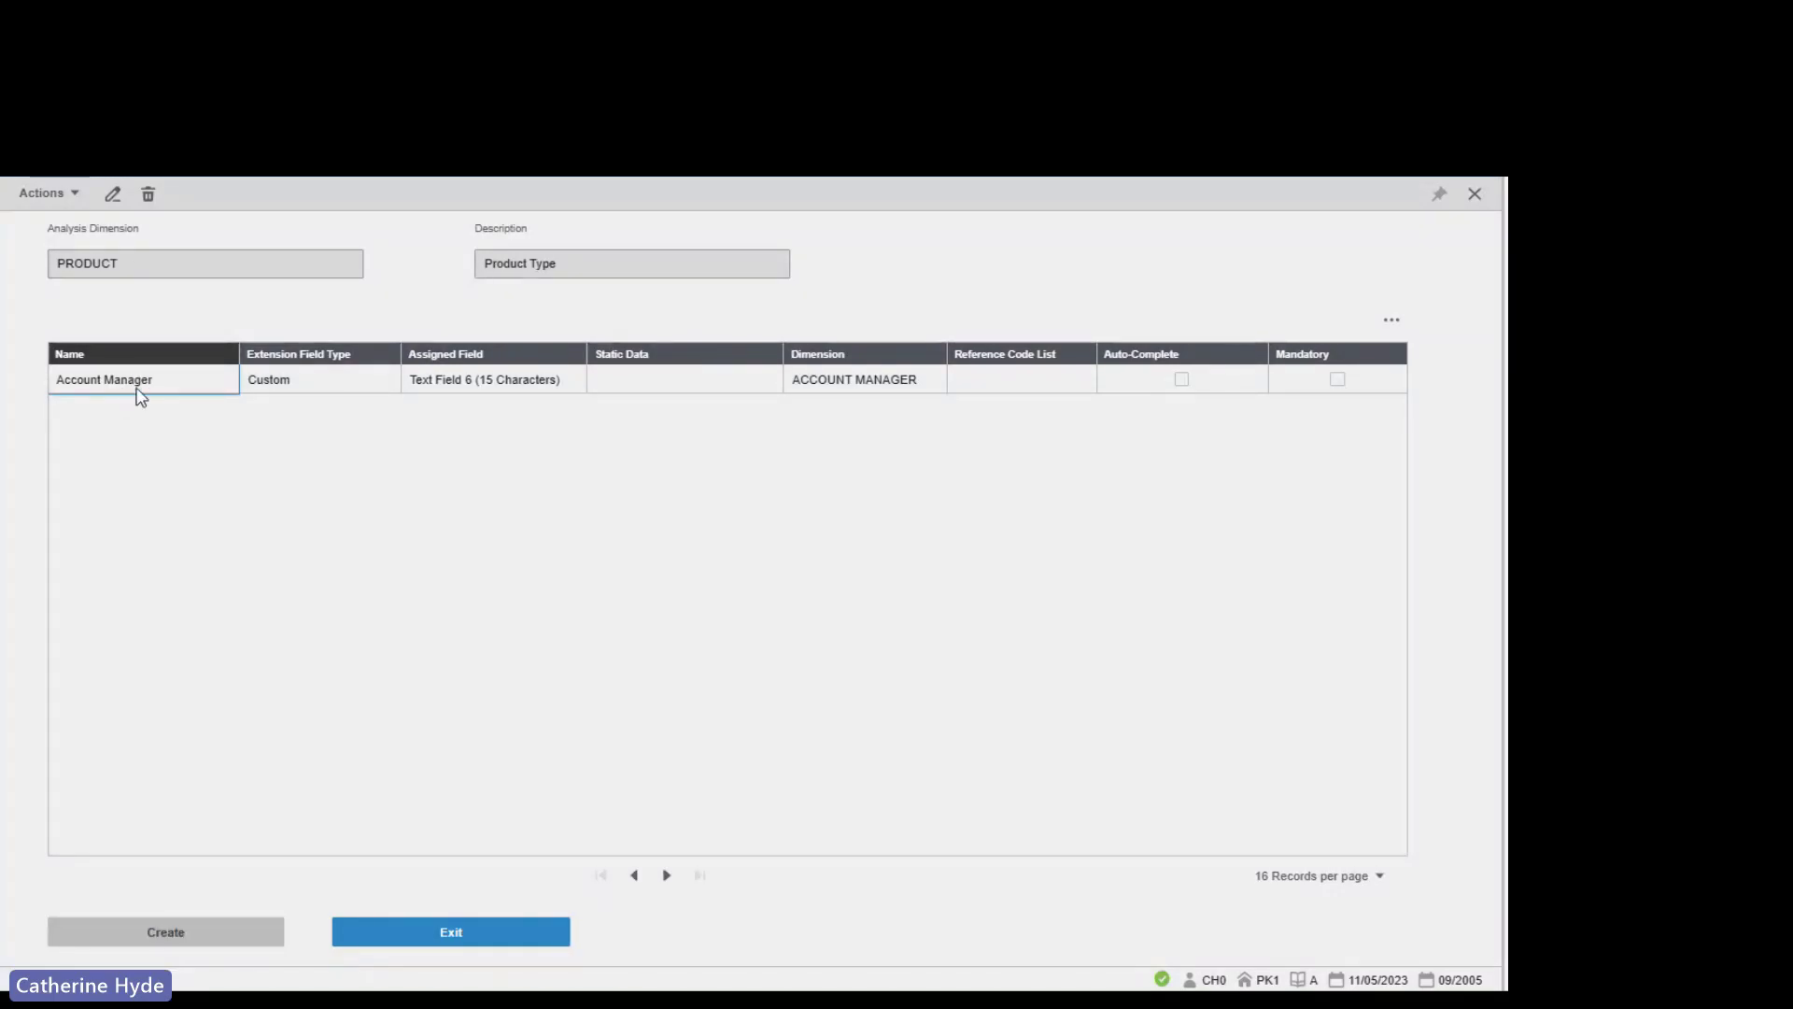
- Start a new extension field for the PRODUCT dimension and assign it to Date Field 1
click(152, 937)
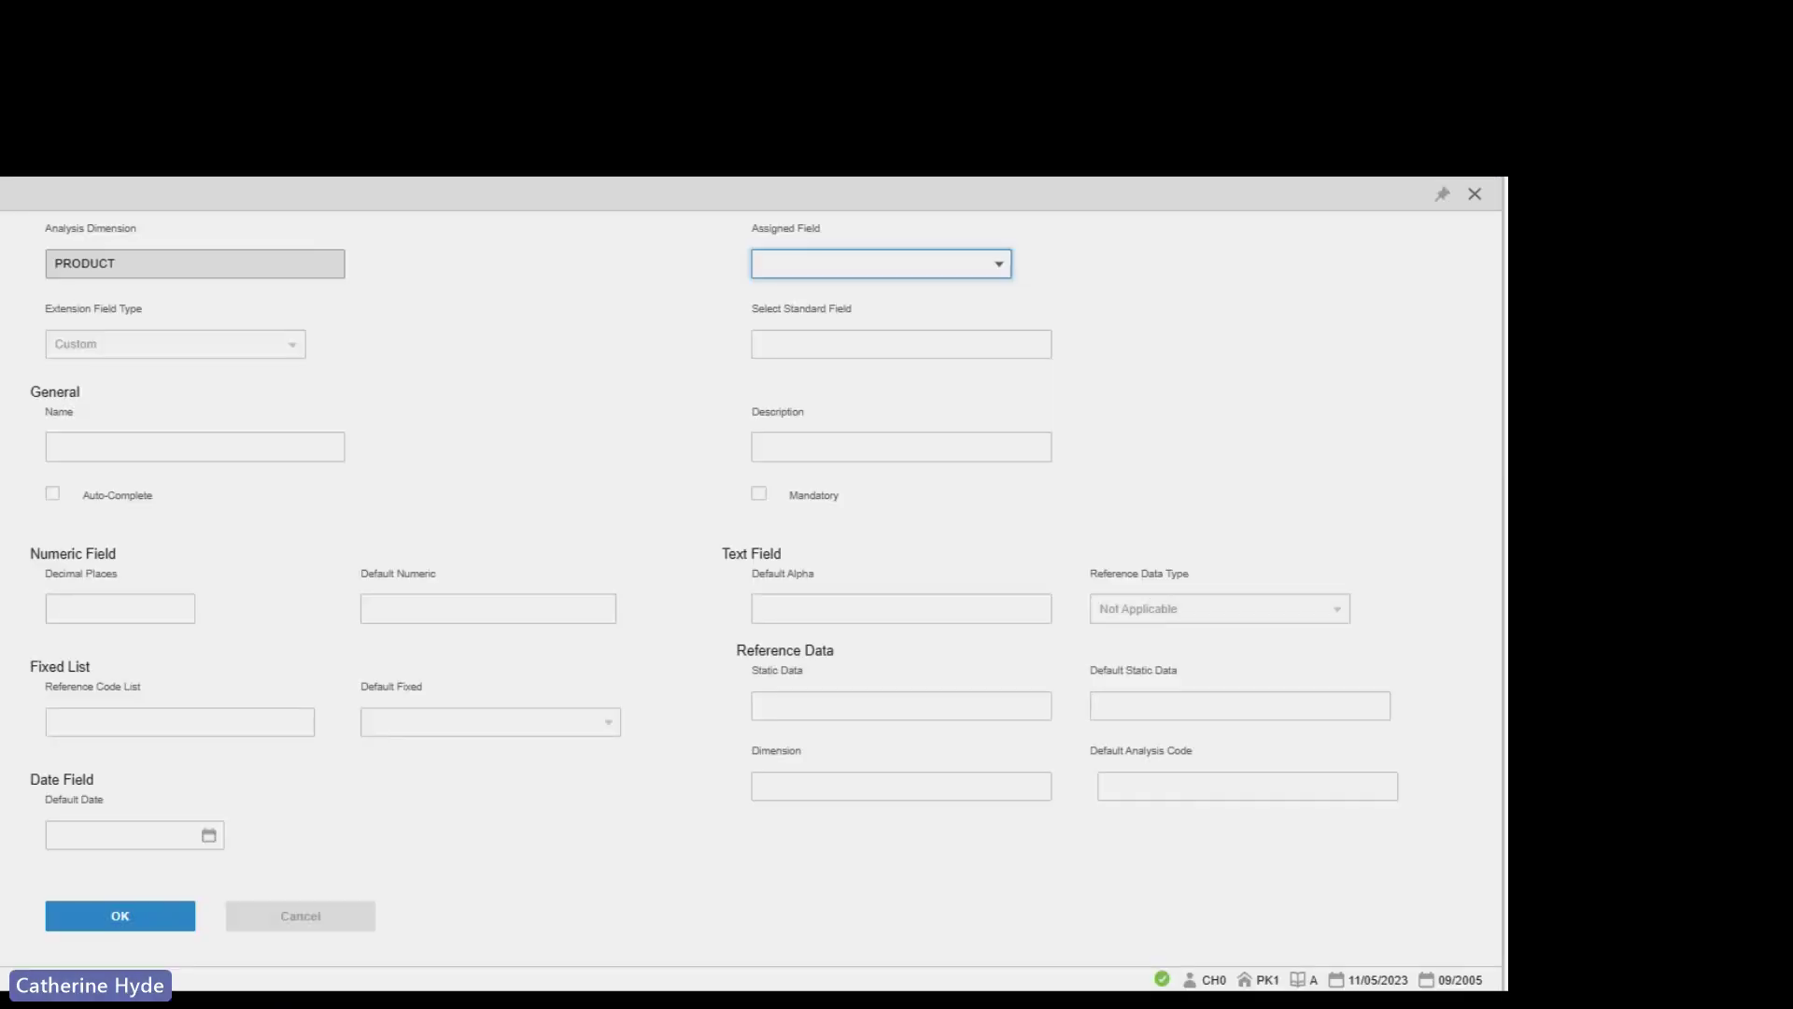
click(1002, 269)
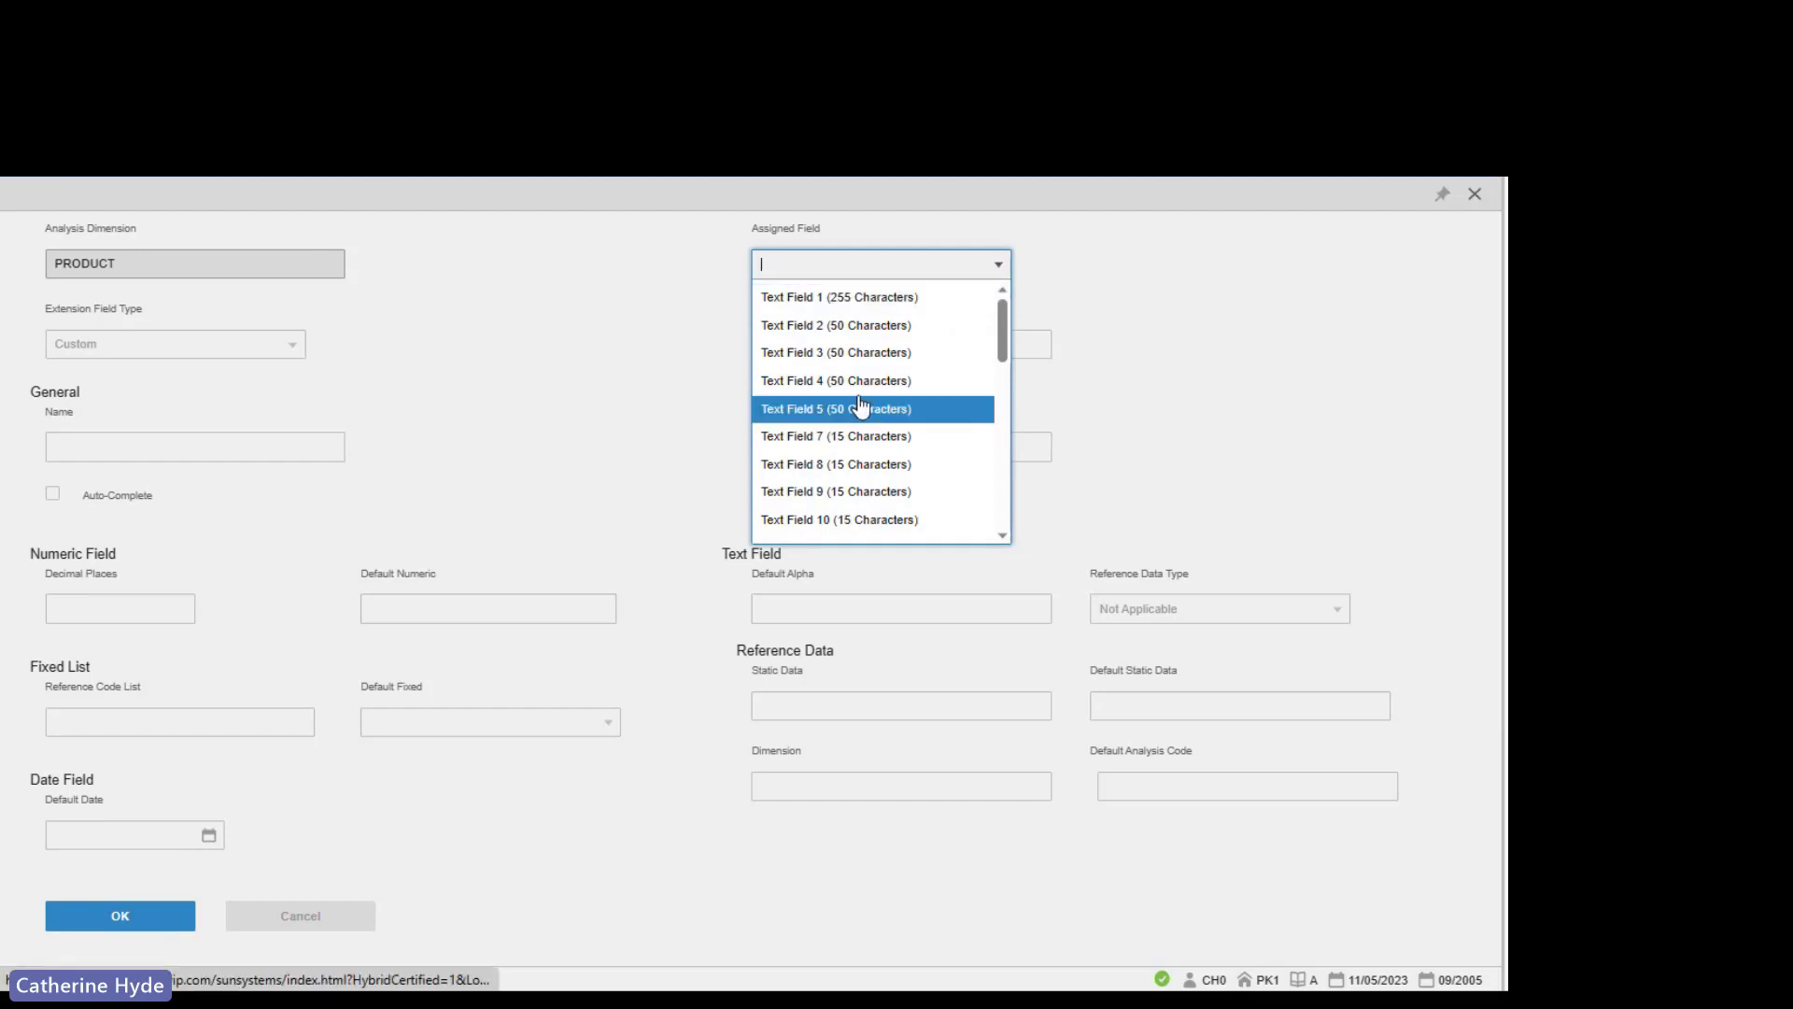
scroll(861, 409, down, 1)
scroll(860, 409, down, 5)
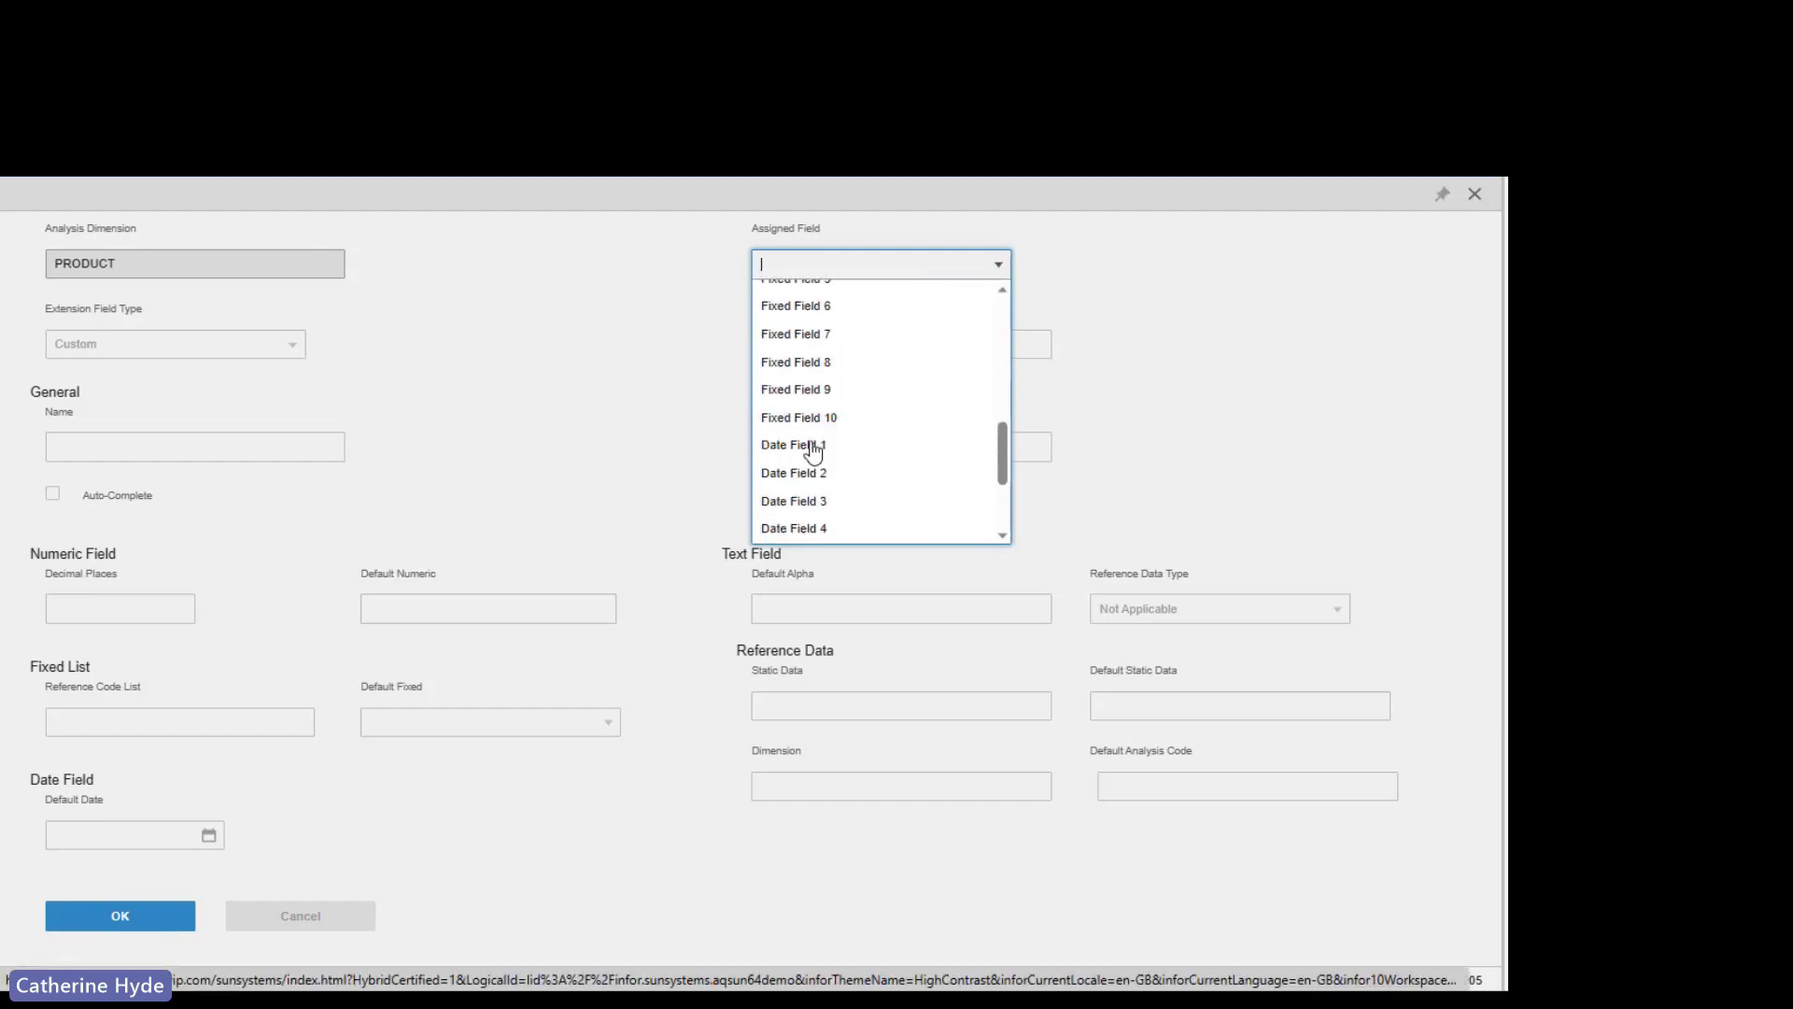
click(794, 450)
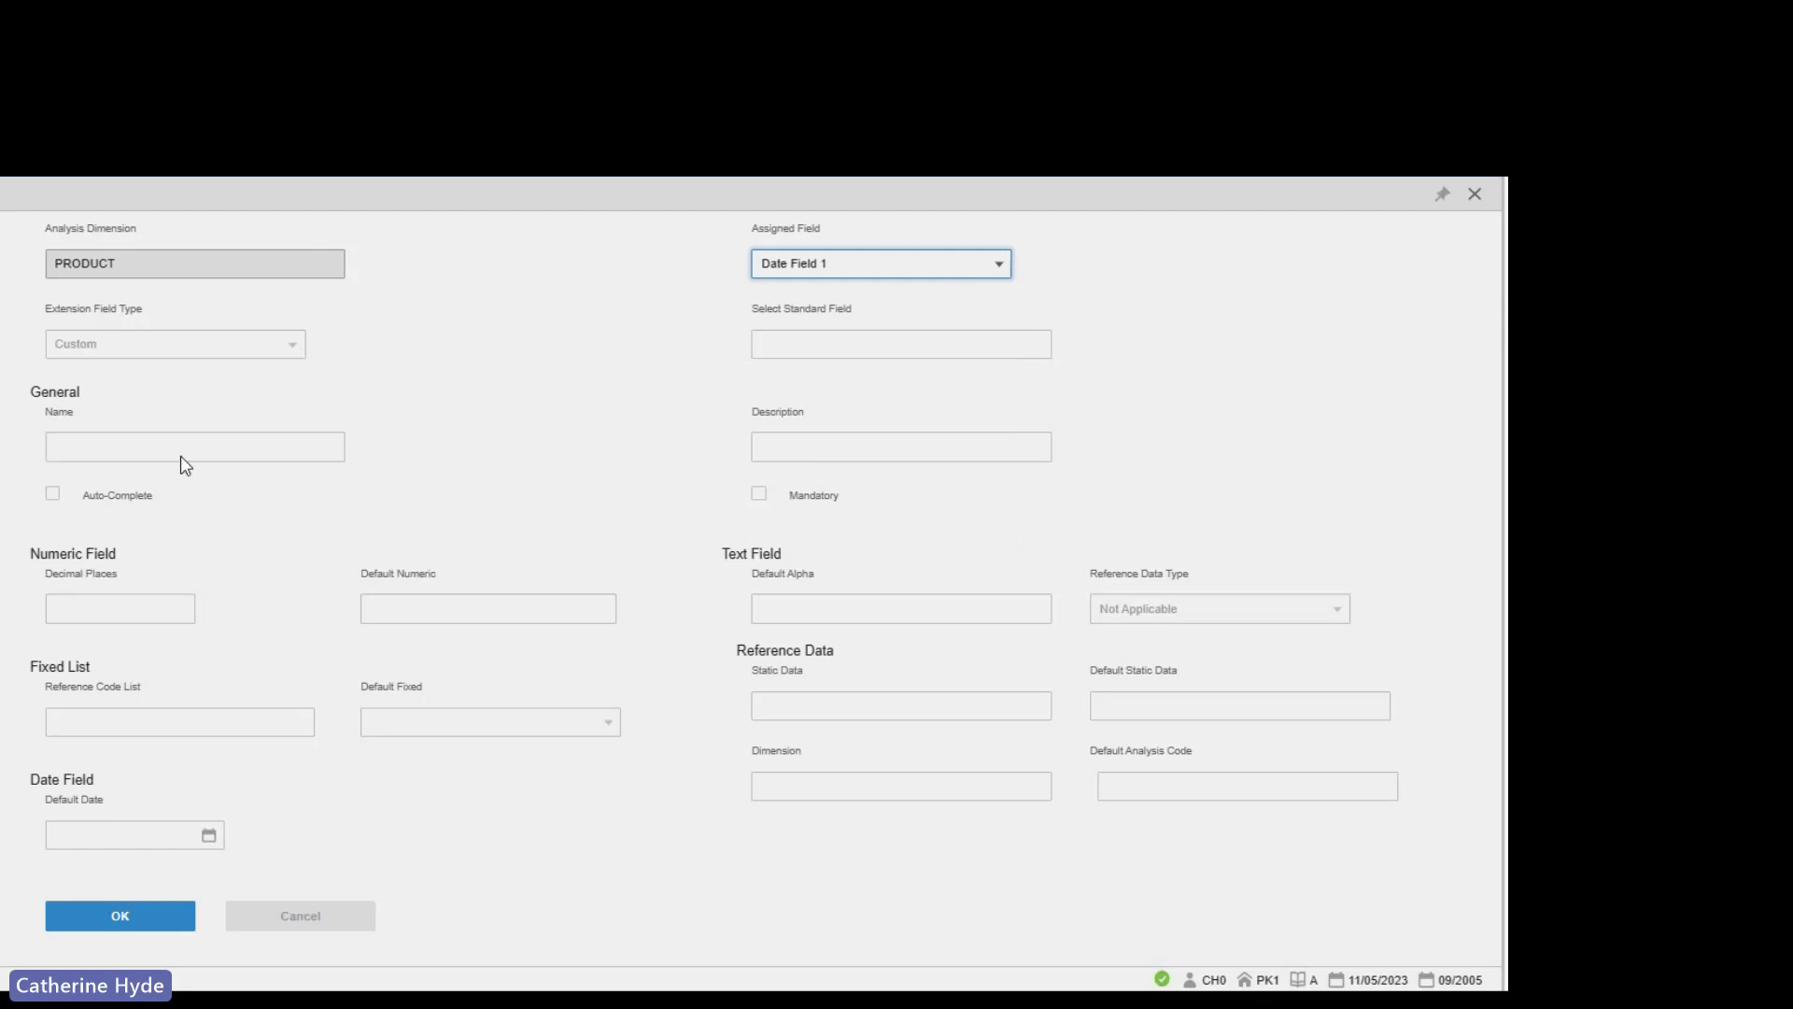
- Save the PRODUCT extension field with "Product commissioning date" as both name and description, and close the extension field list and dimension session
click(126, 920)
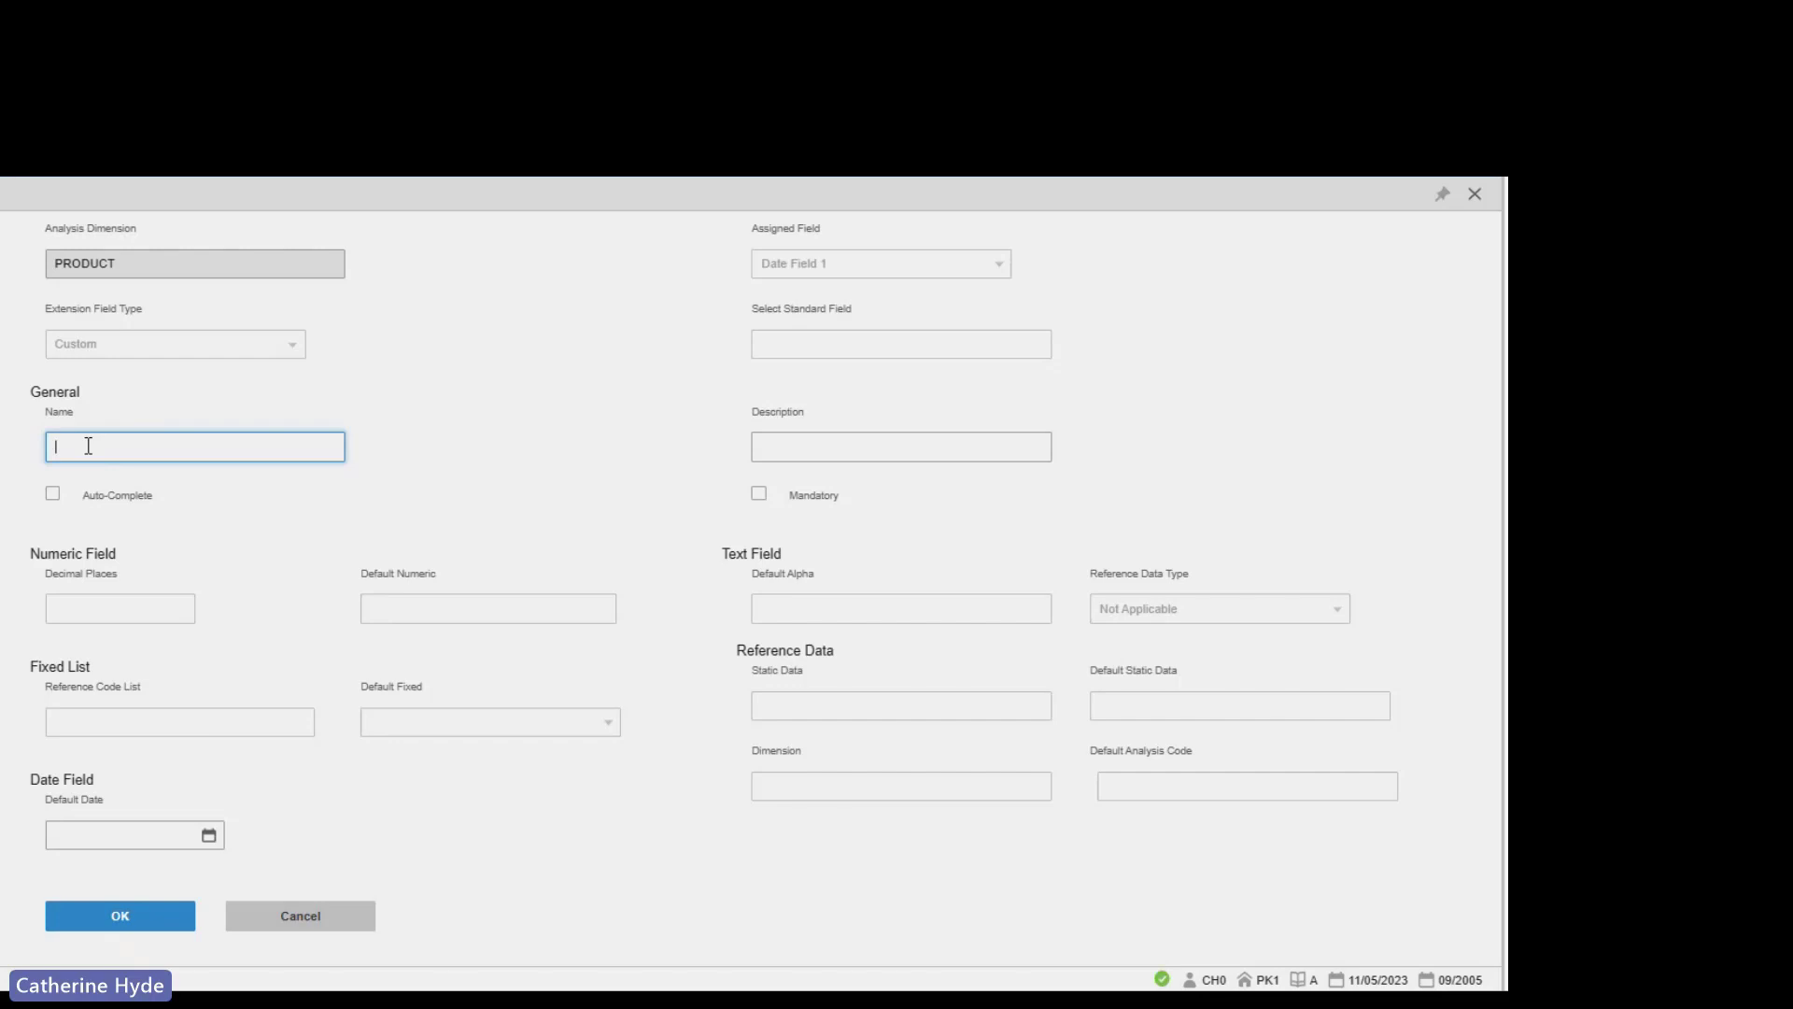
text(Product com)
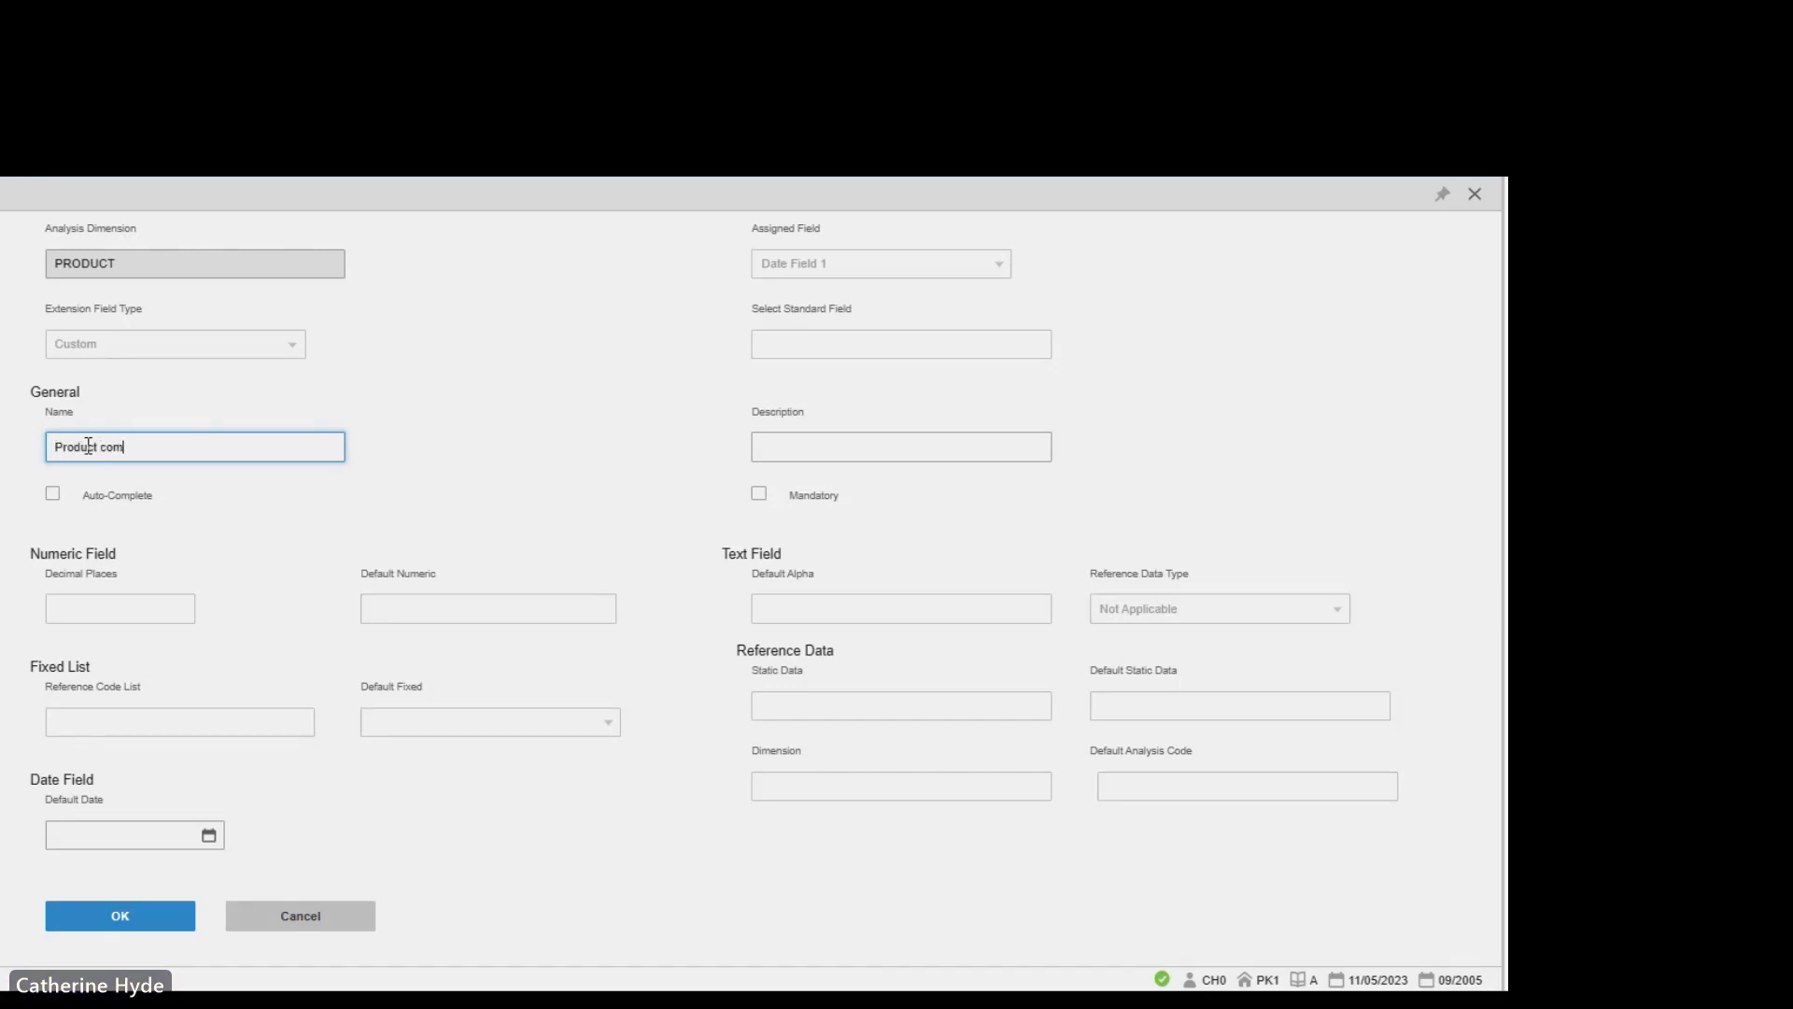
text(missioning date)
key(ctrl+a)
key(ctrl+c)
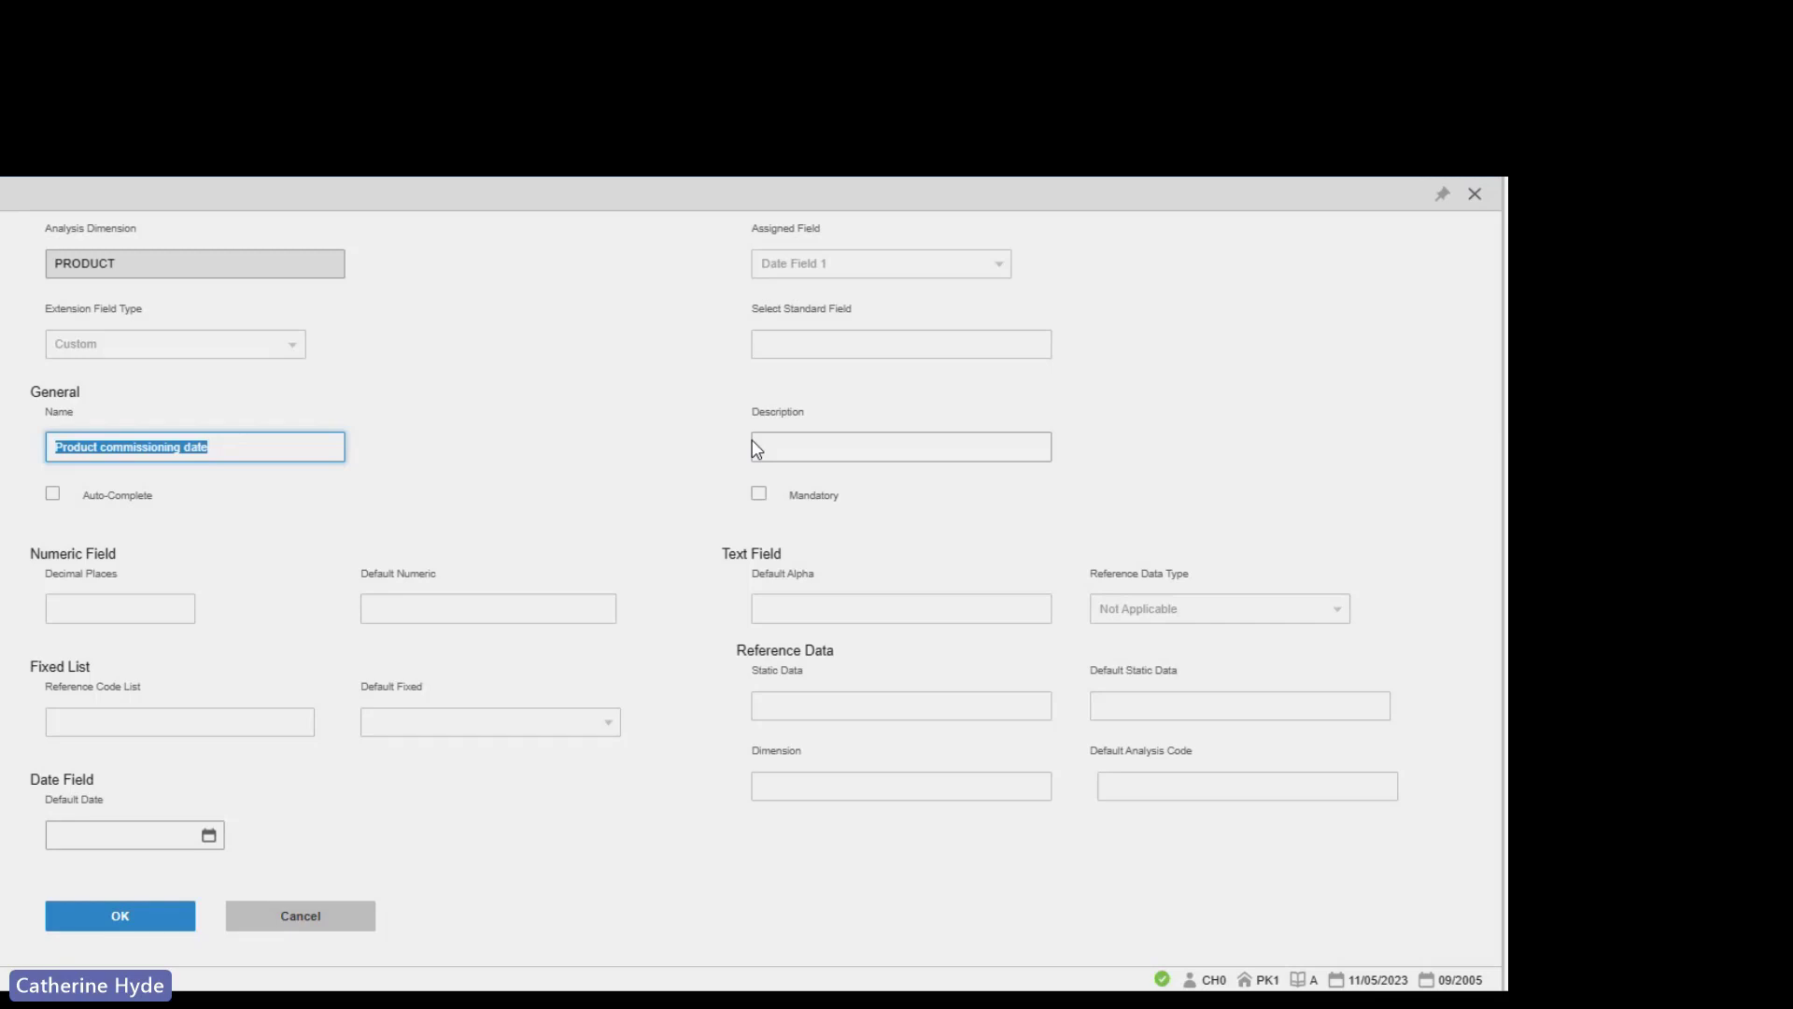
click(756, 449)
key(ctrl+v)
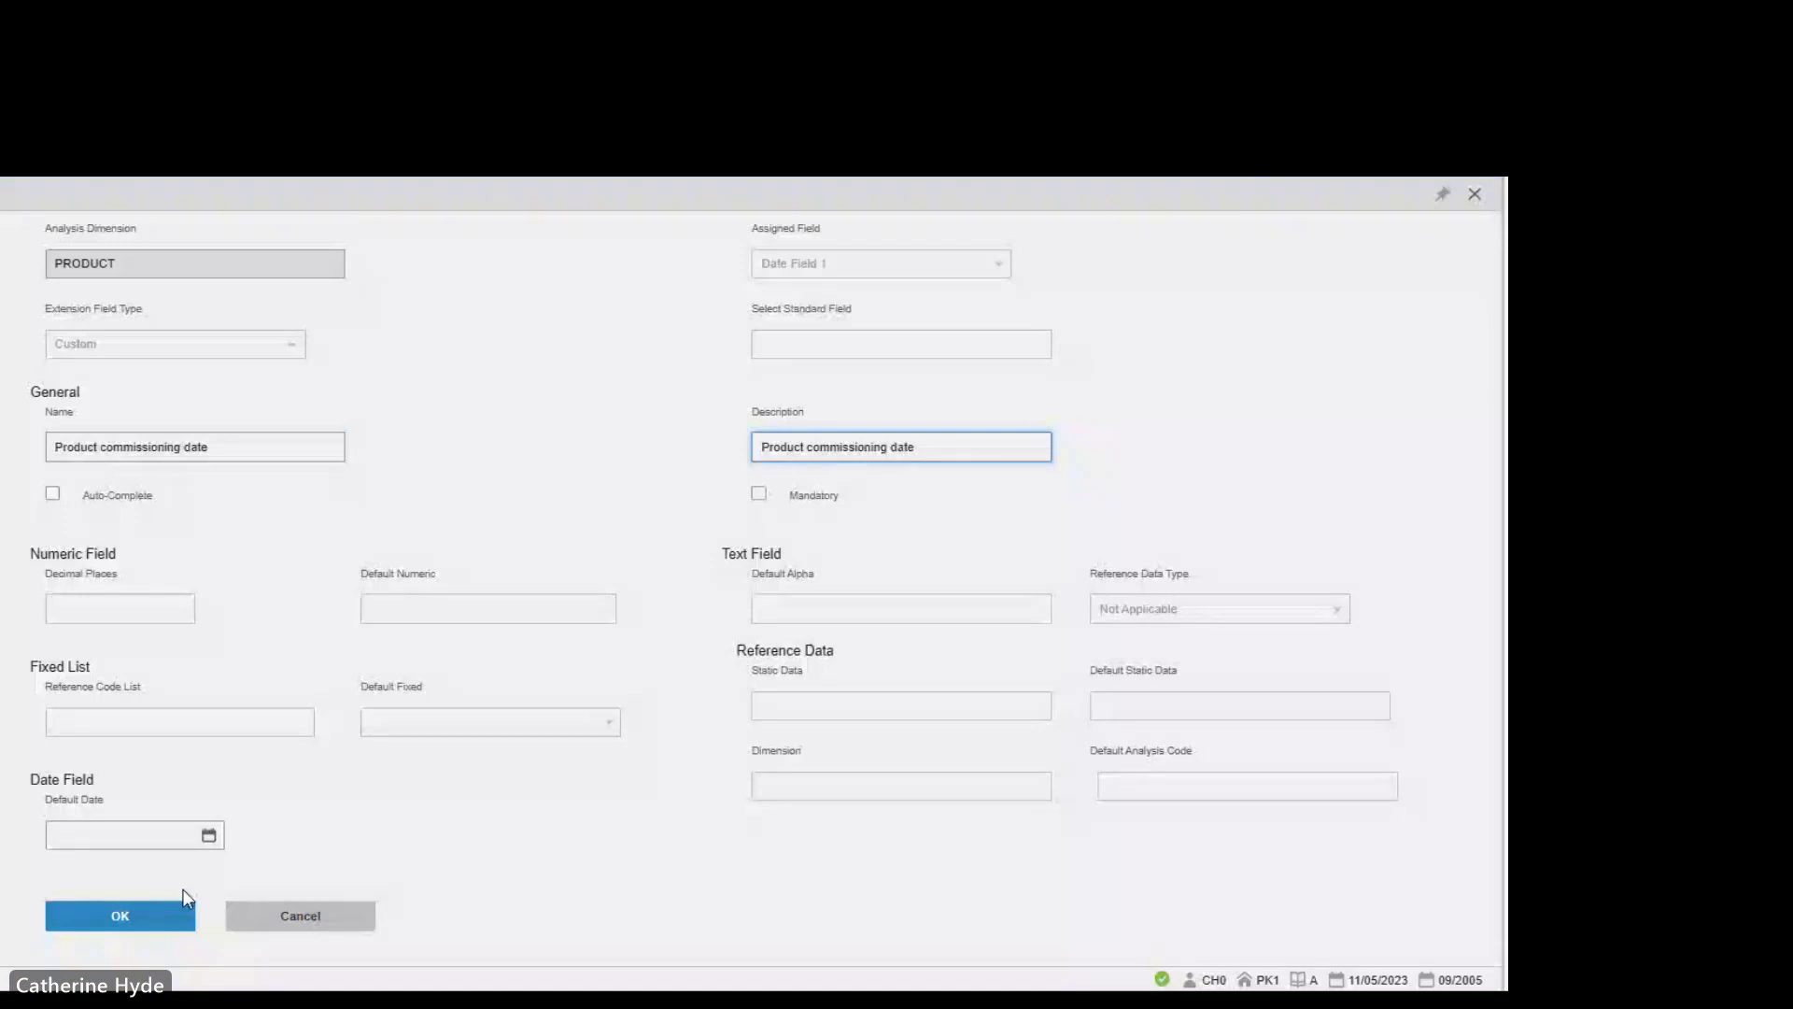
click(177, 914)
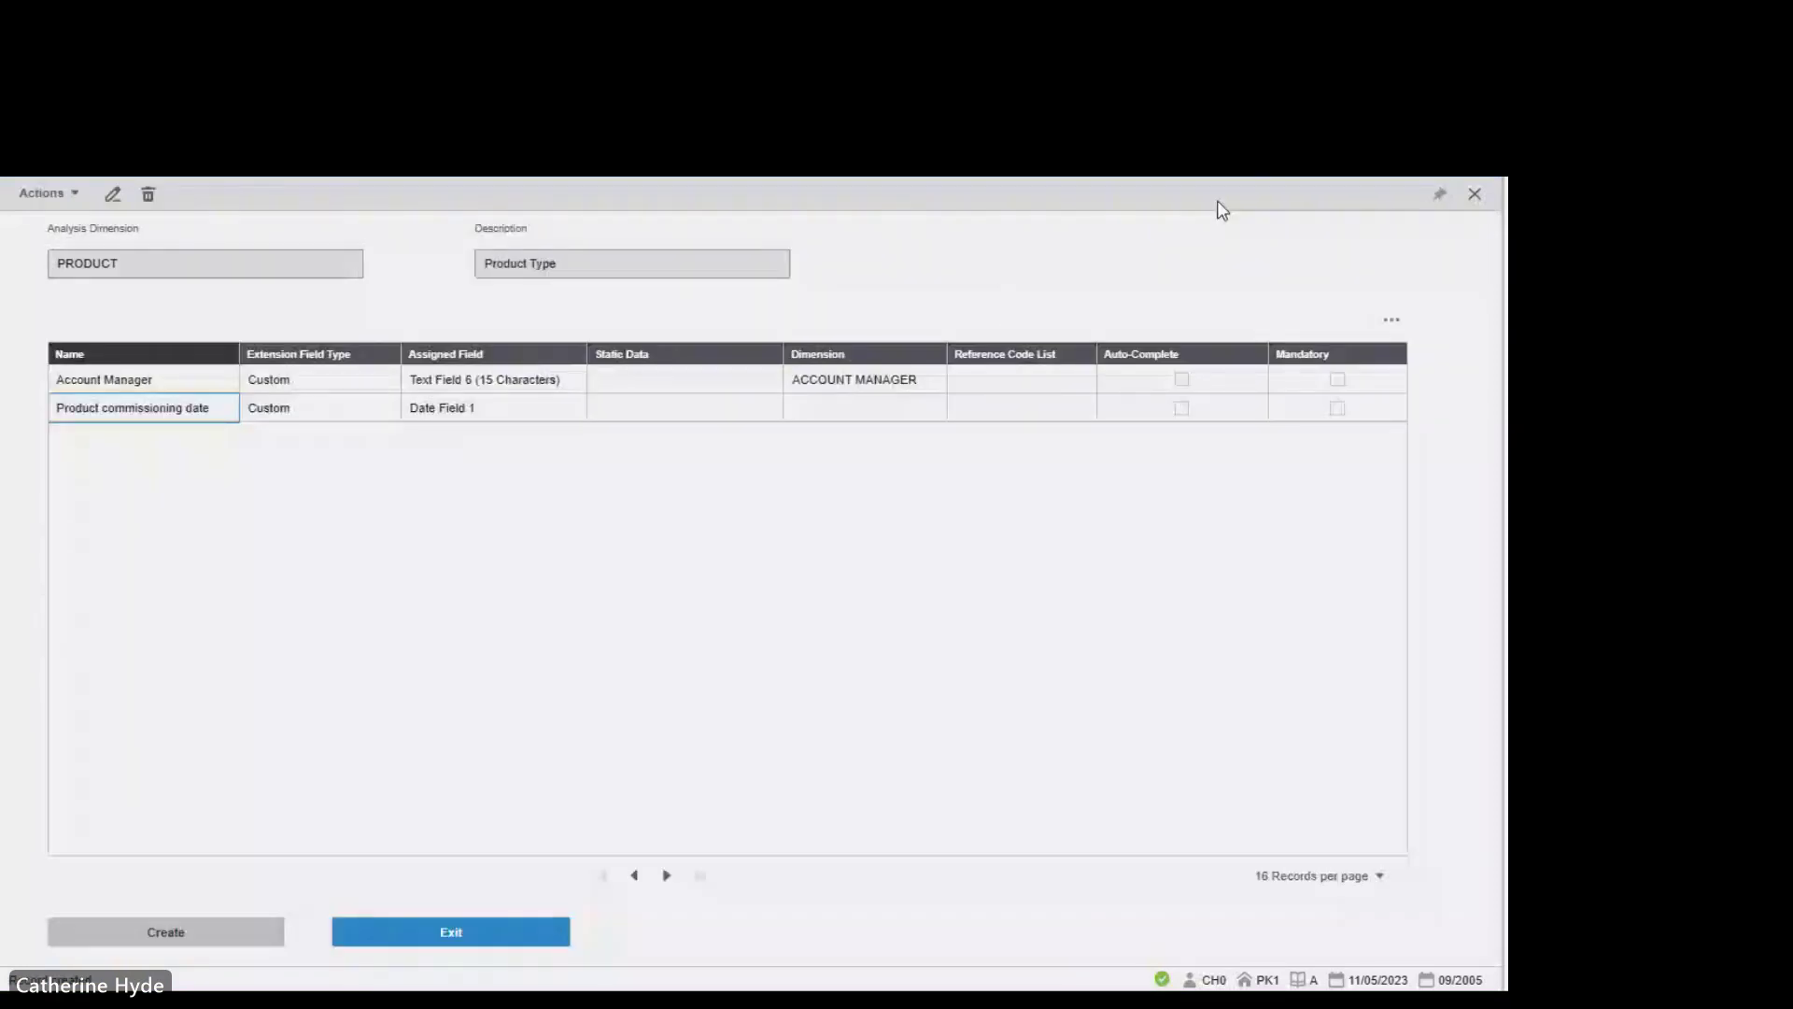
click(1475, 194)
click(1472, 195)
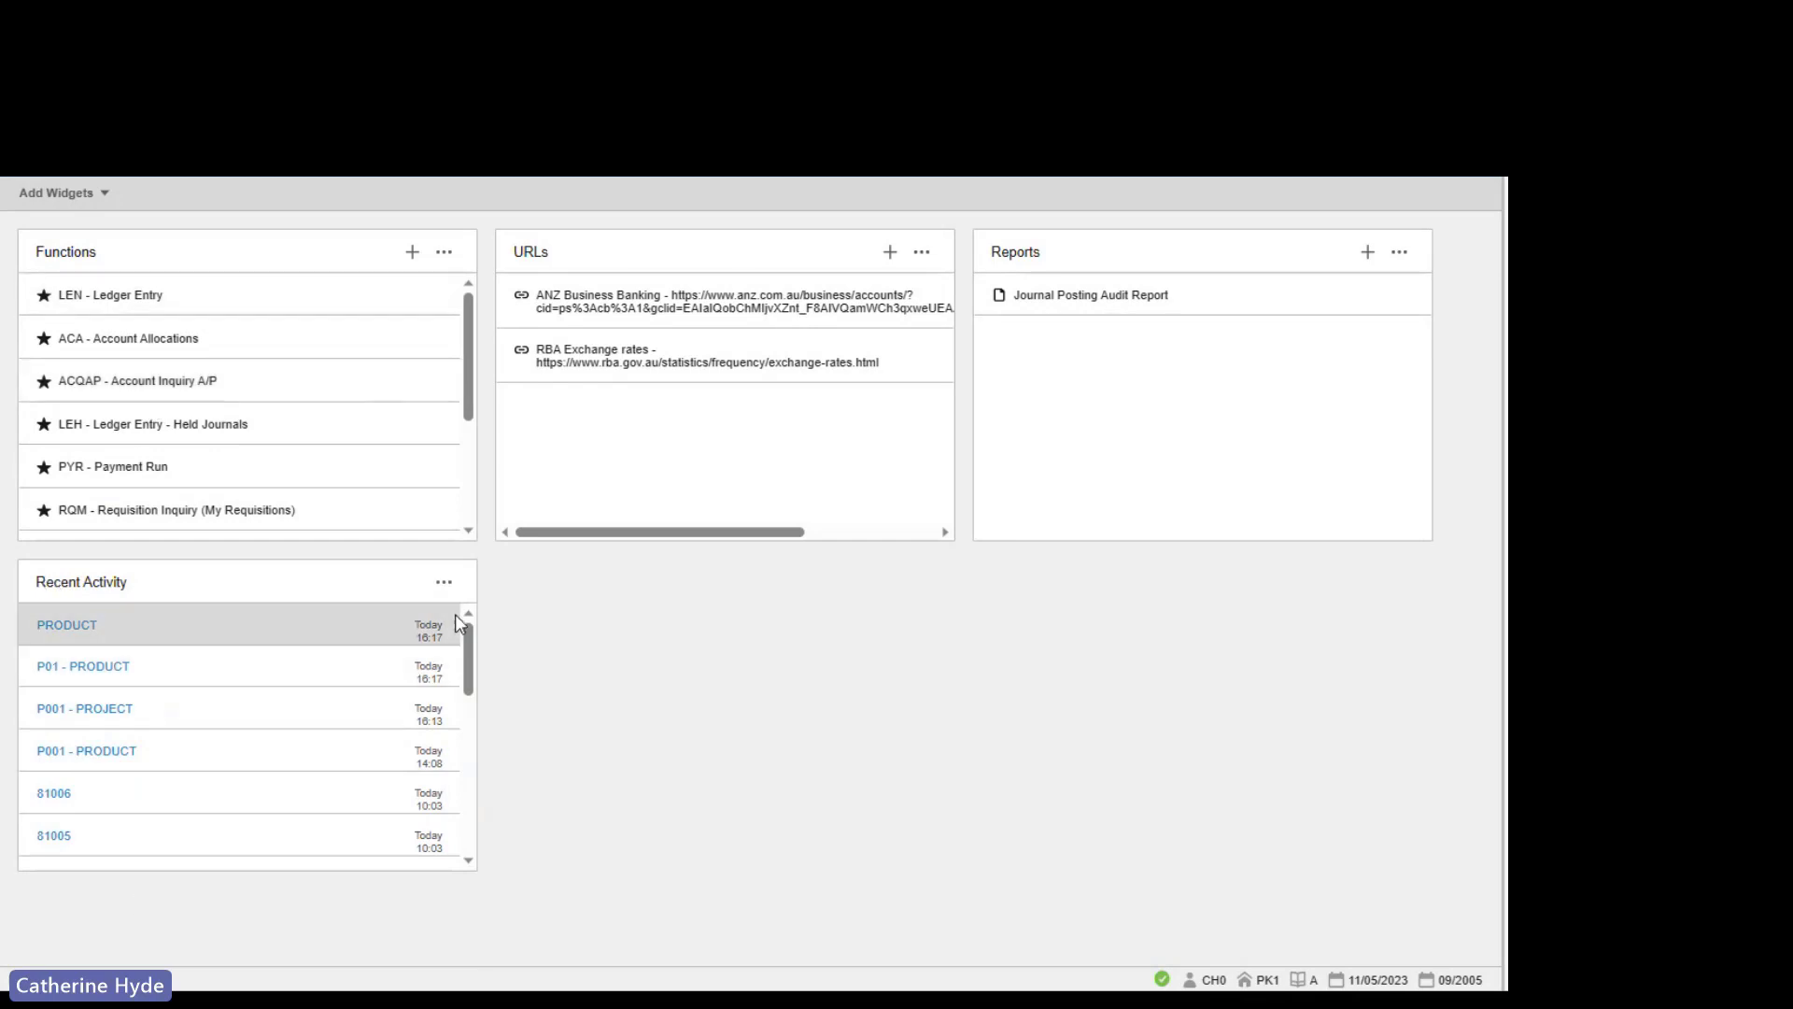
- Switch to the example project workbook in Excel and examine the report formulas in cell A4 of the By Project Code and Totals By Donor sheets
key(alt+Tab)
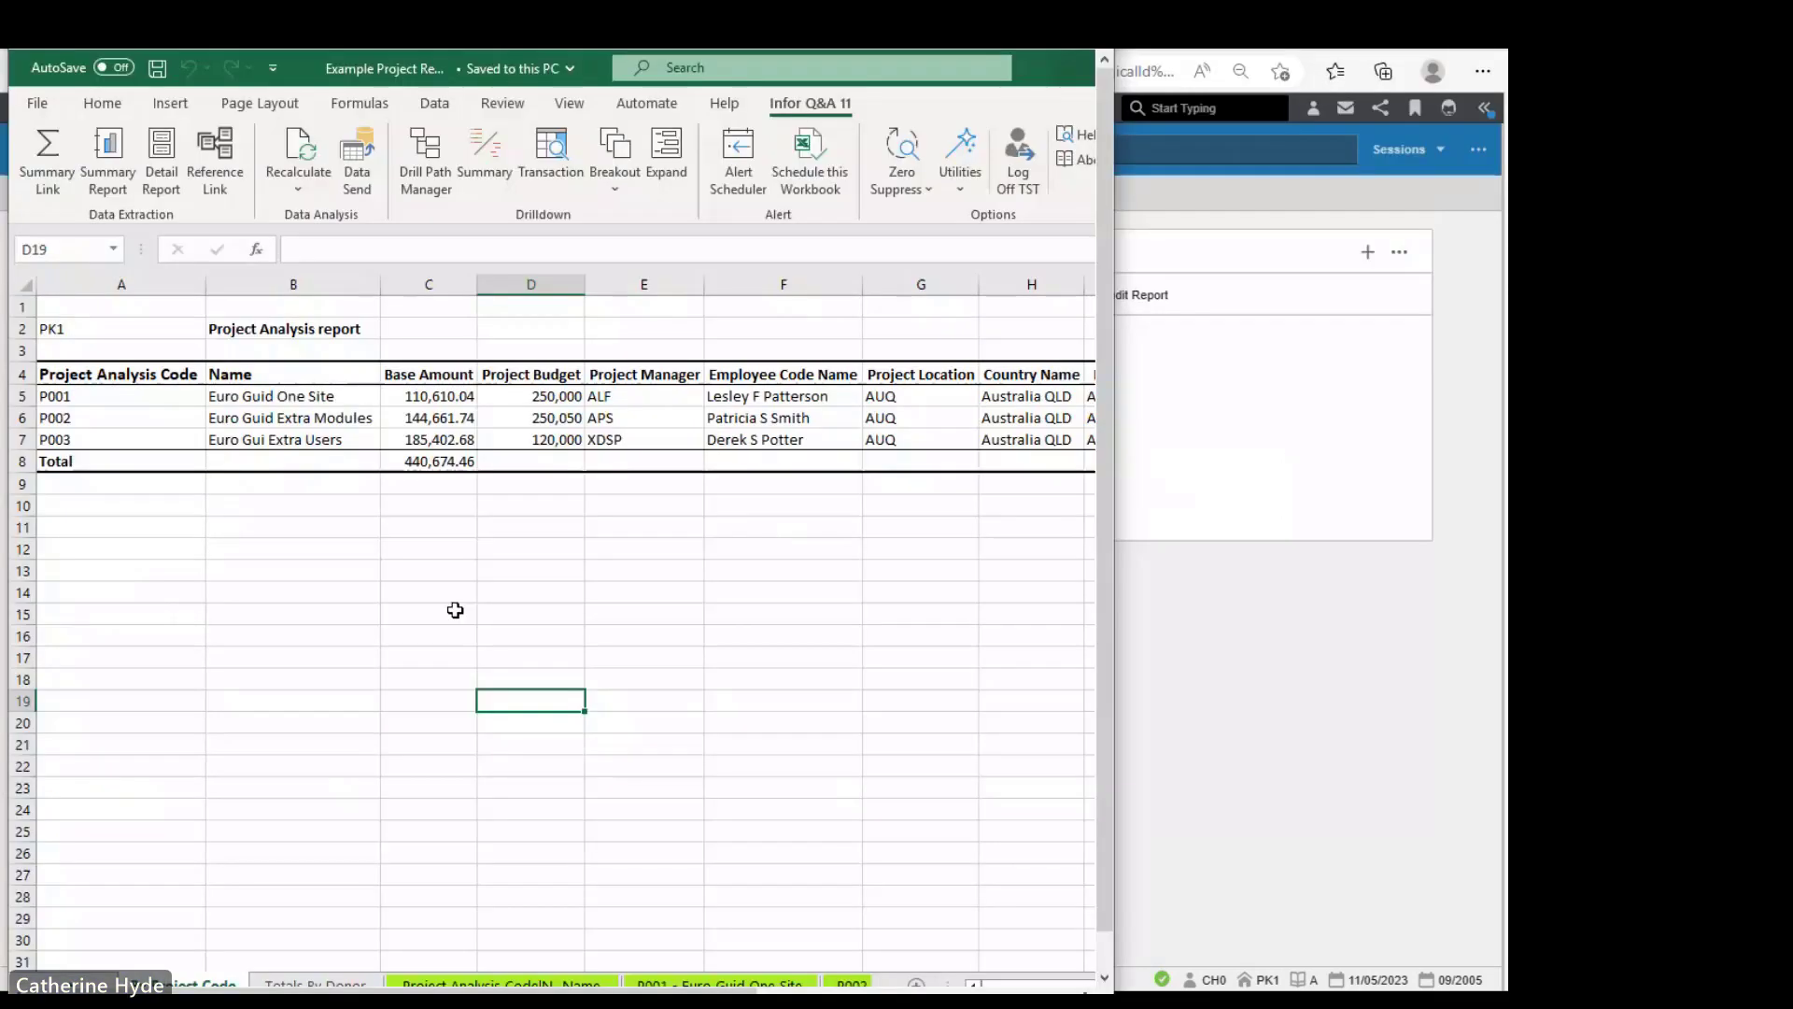
double_click(418, 75)
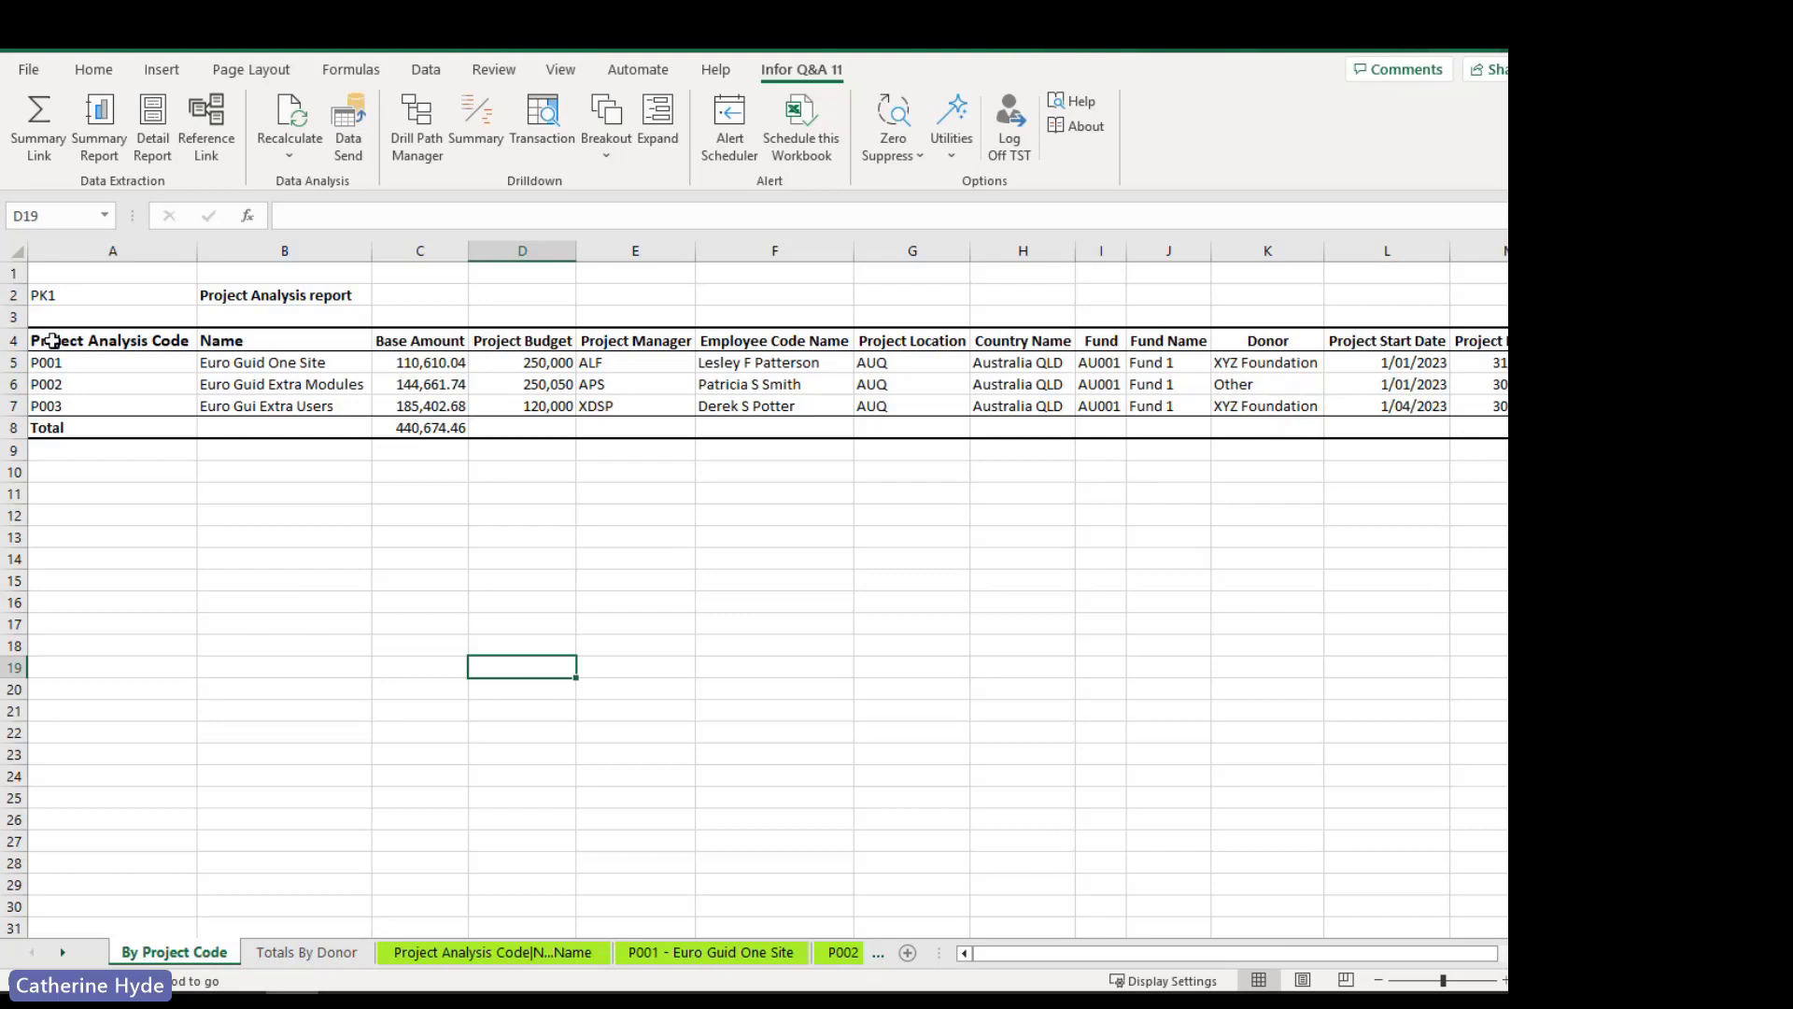
click(52, 342)
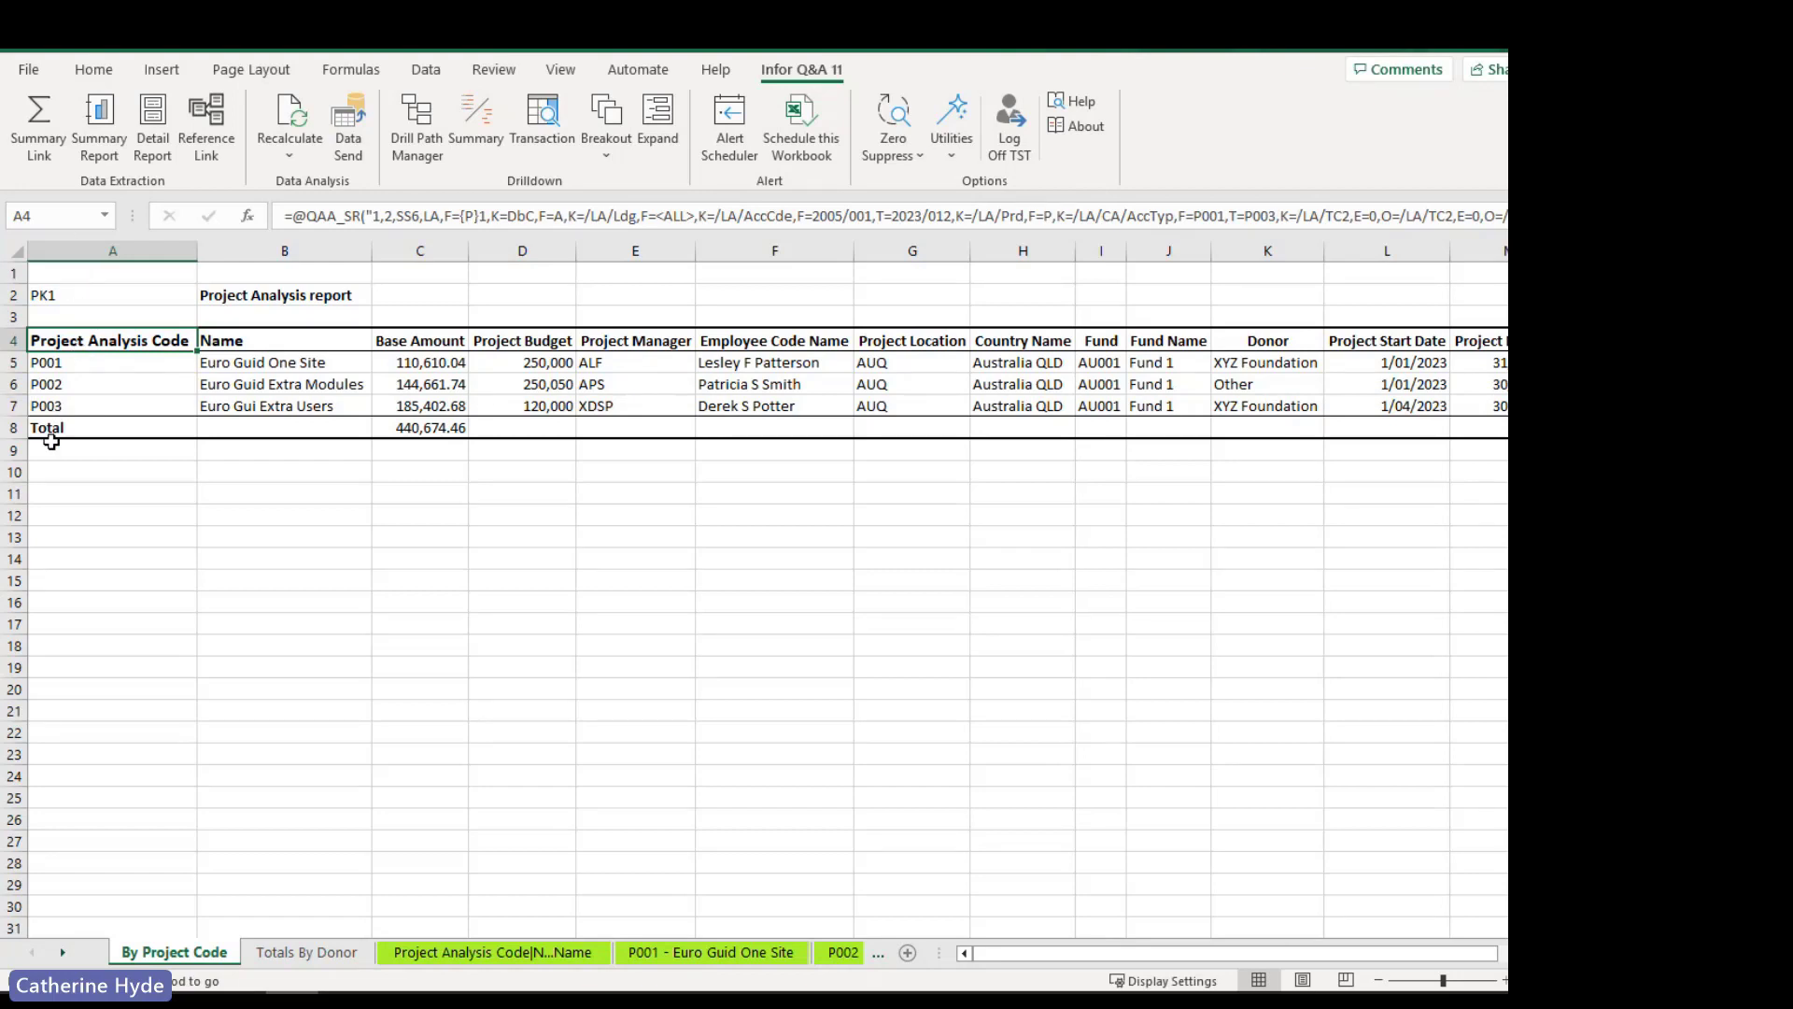
click(286, 955)
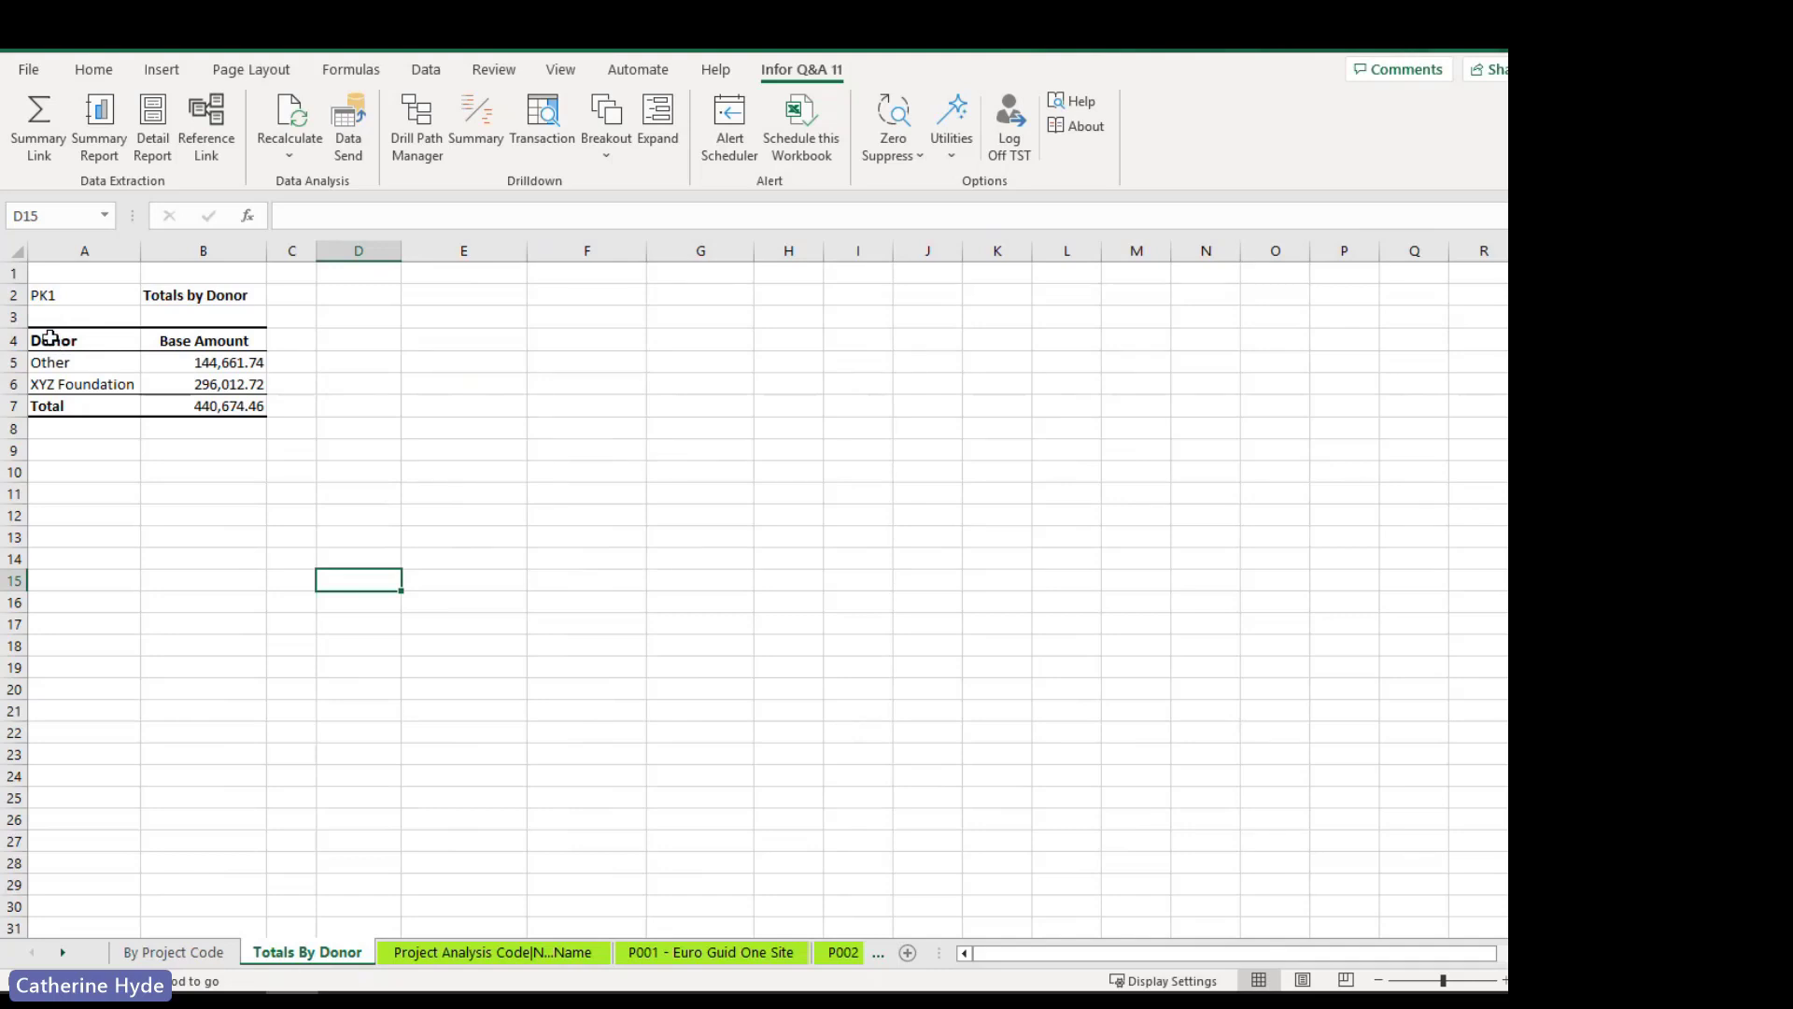
click(54, 341)
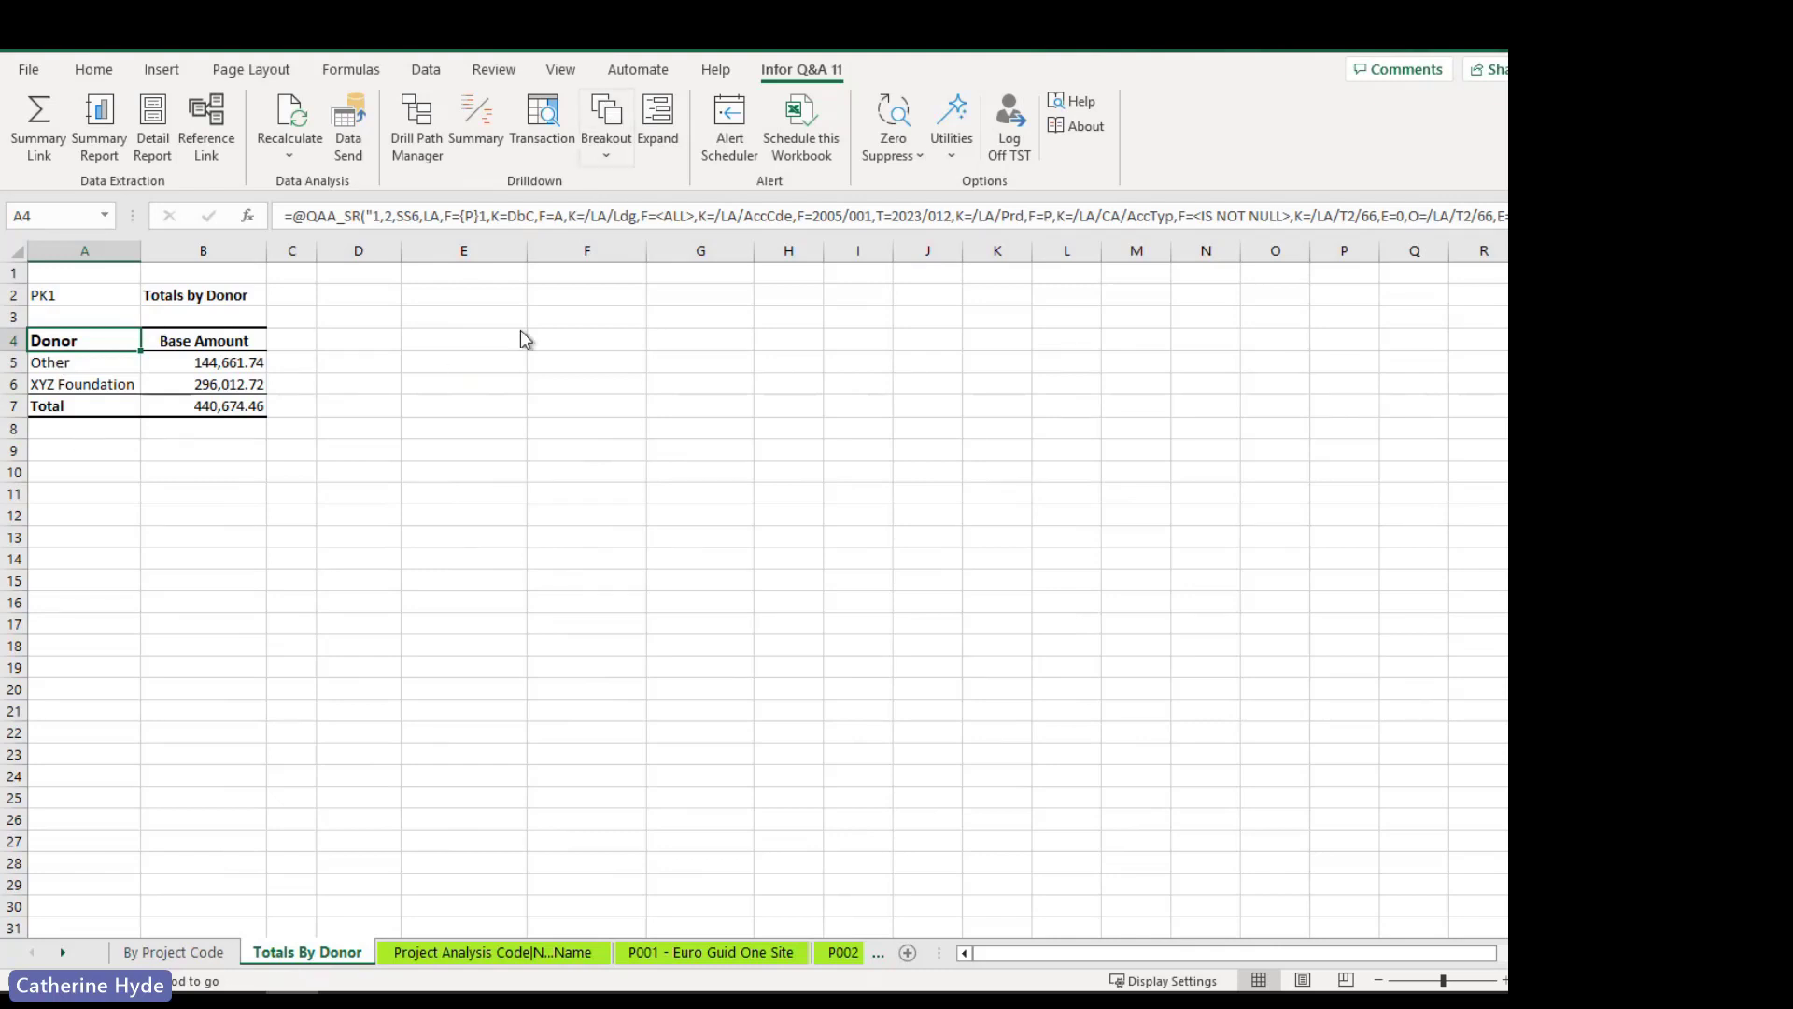
- Review the donor totals on the P001, P002 and P003 project sheets, and return to the Totals By Donor sheet
click(717, 958)
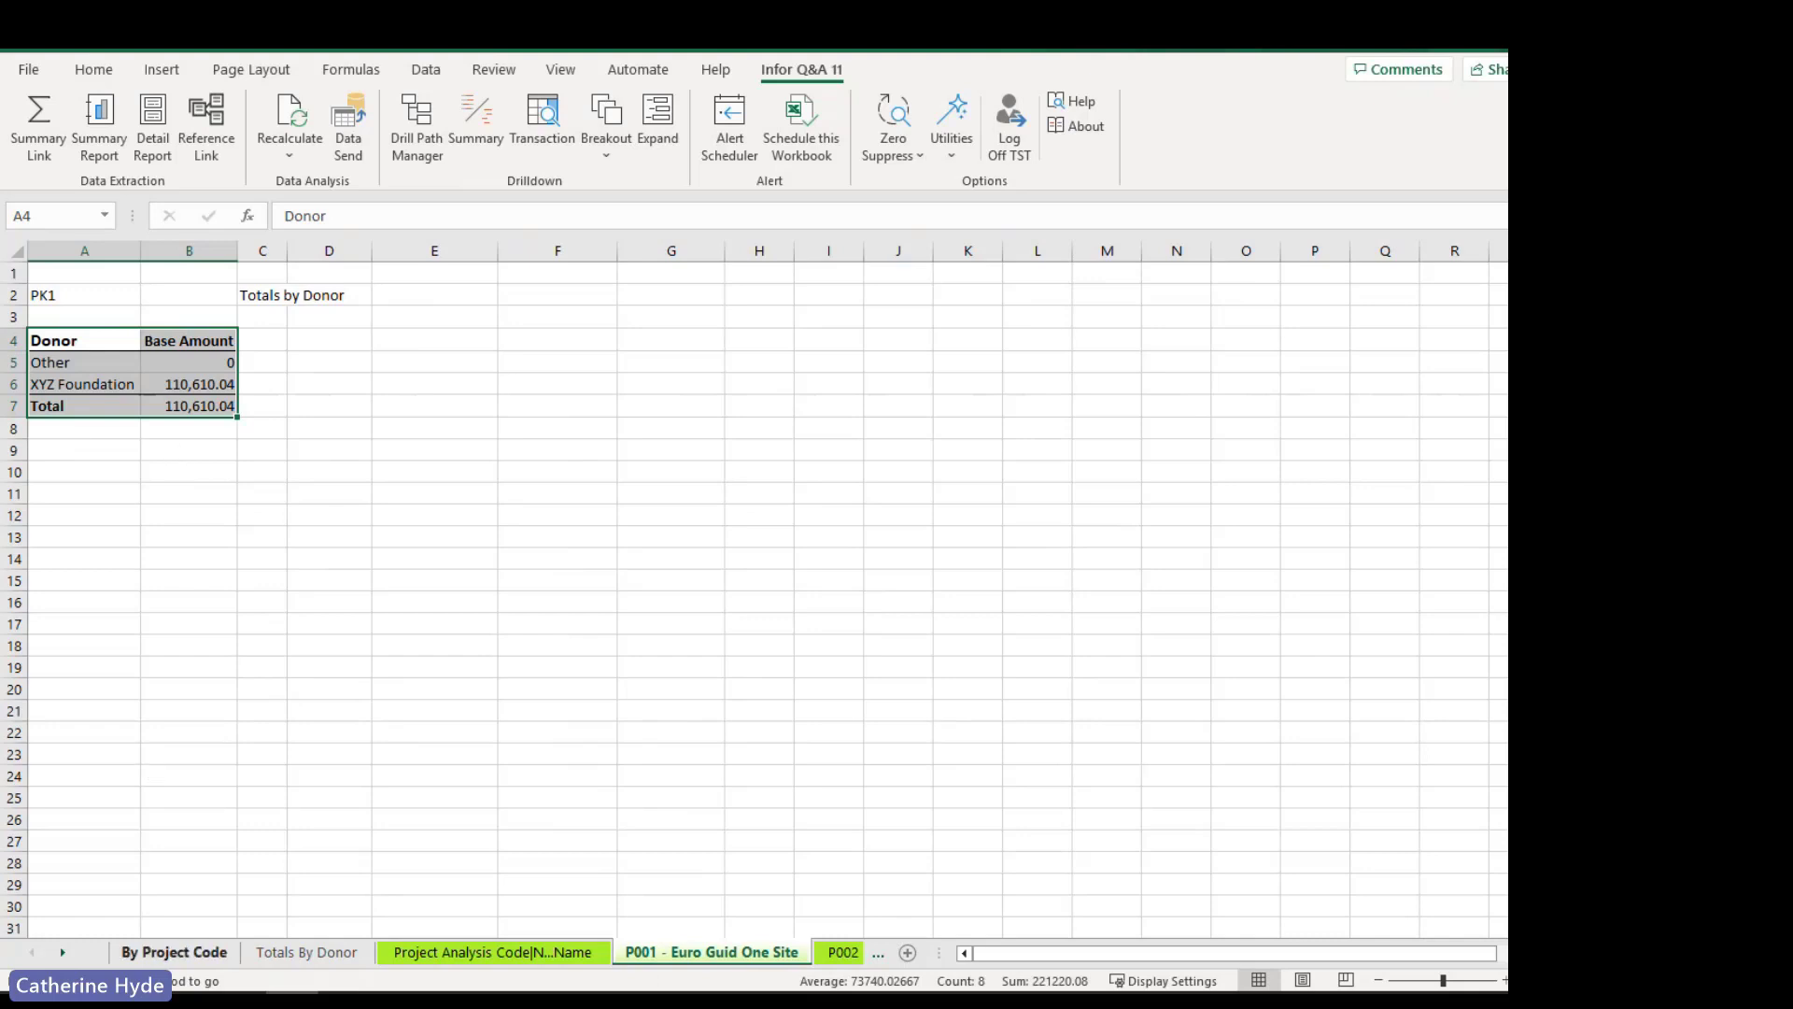
click(62, 954)
click(63, 954)
click(622, 945)
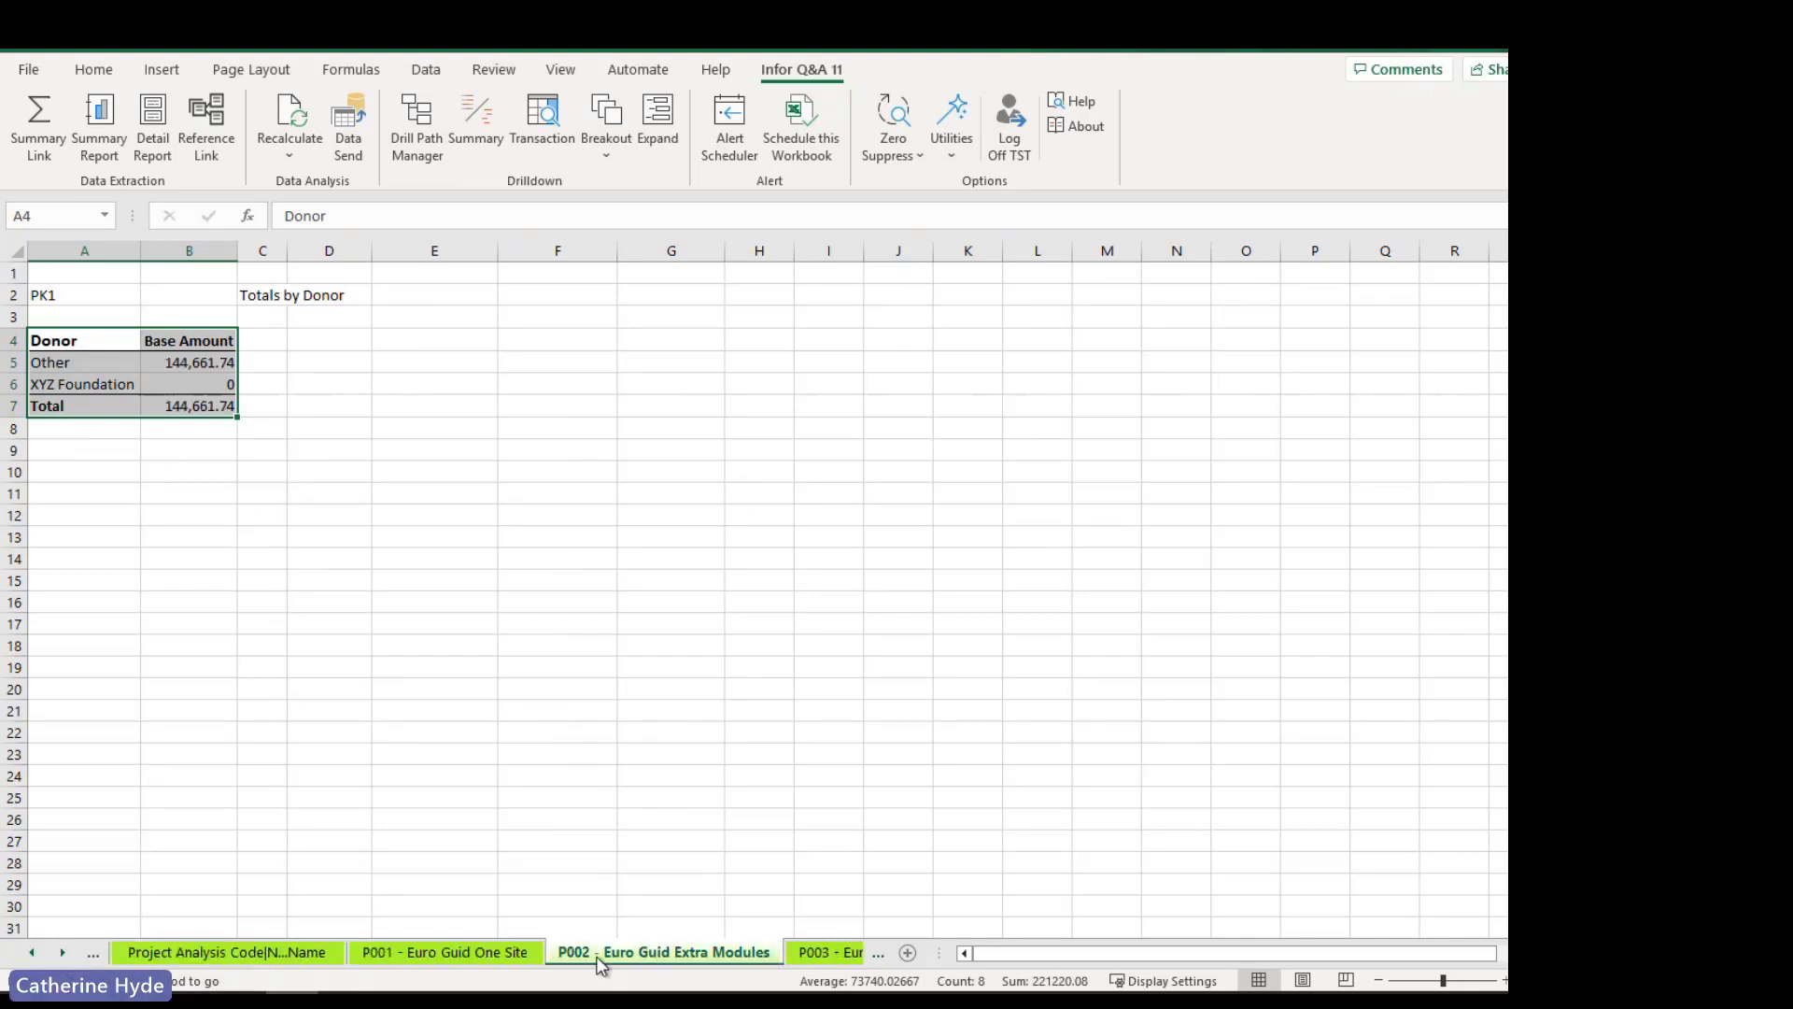
click(822, 959)
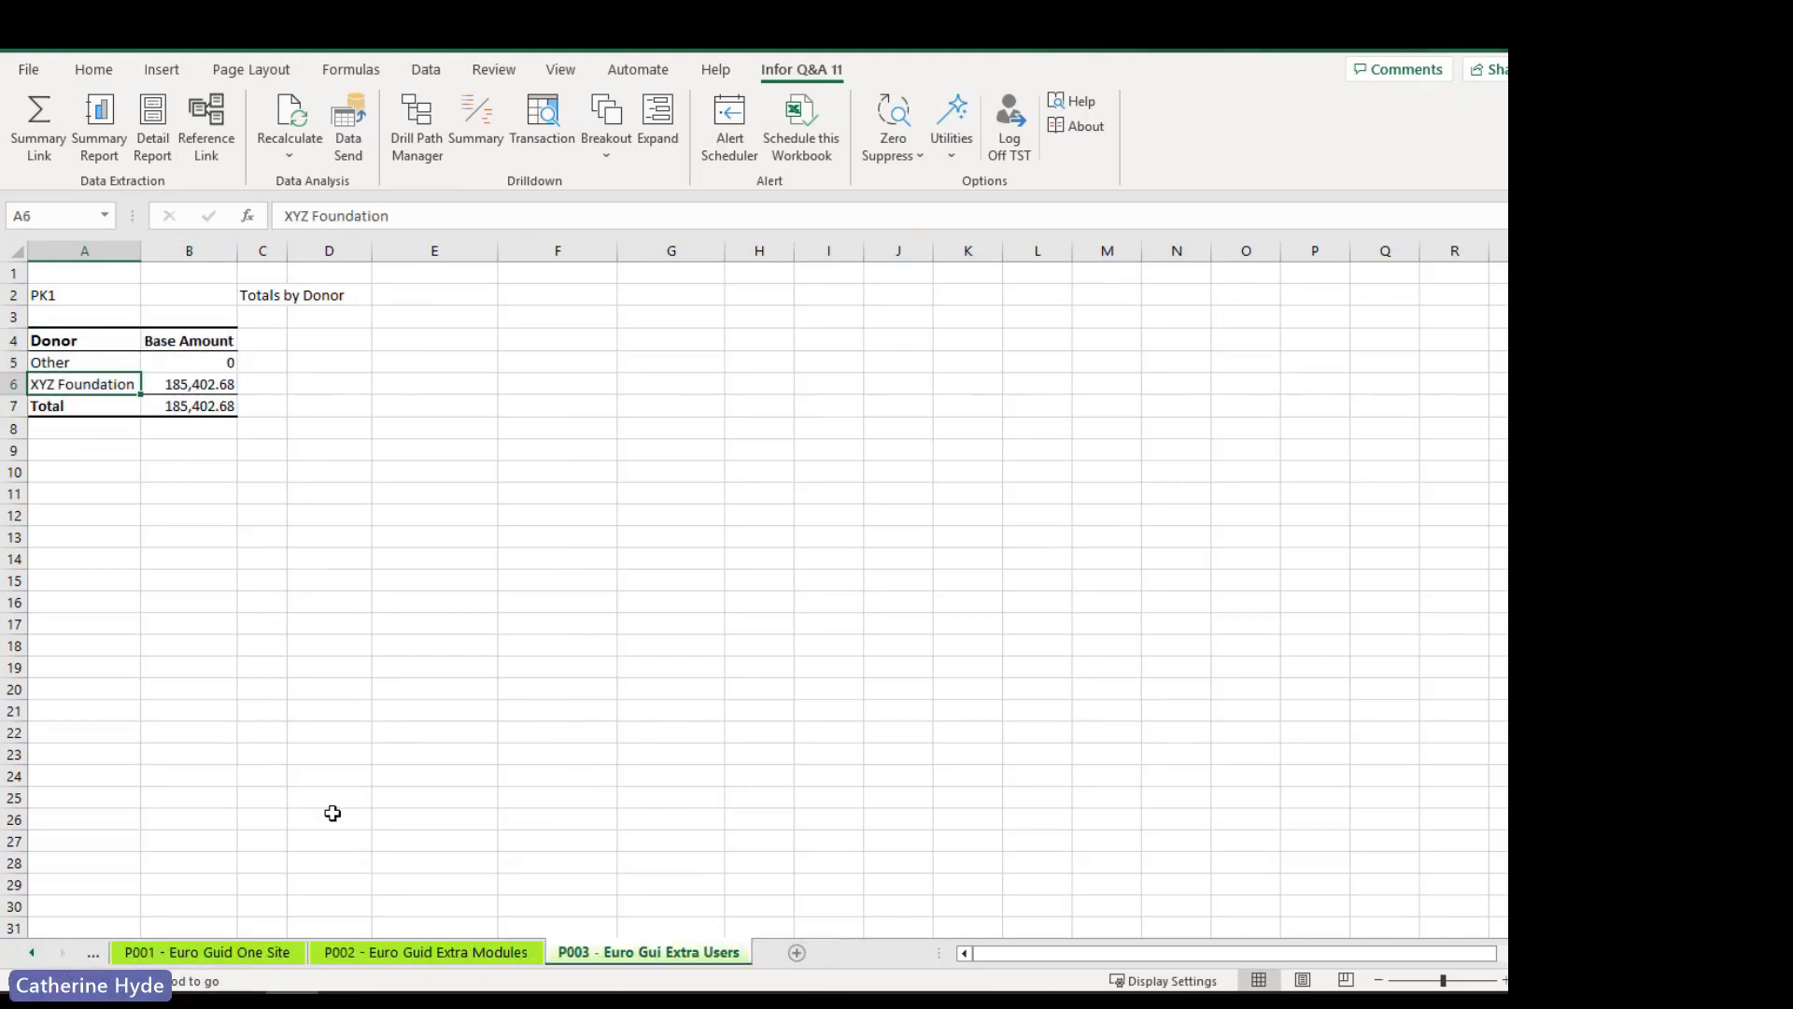
click(31, 953)
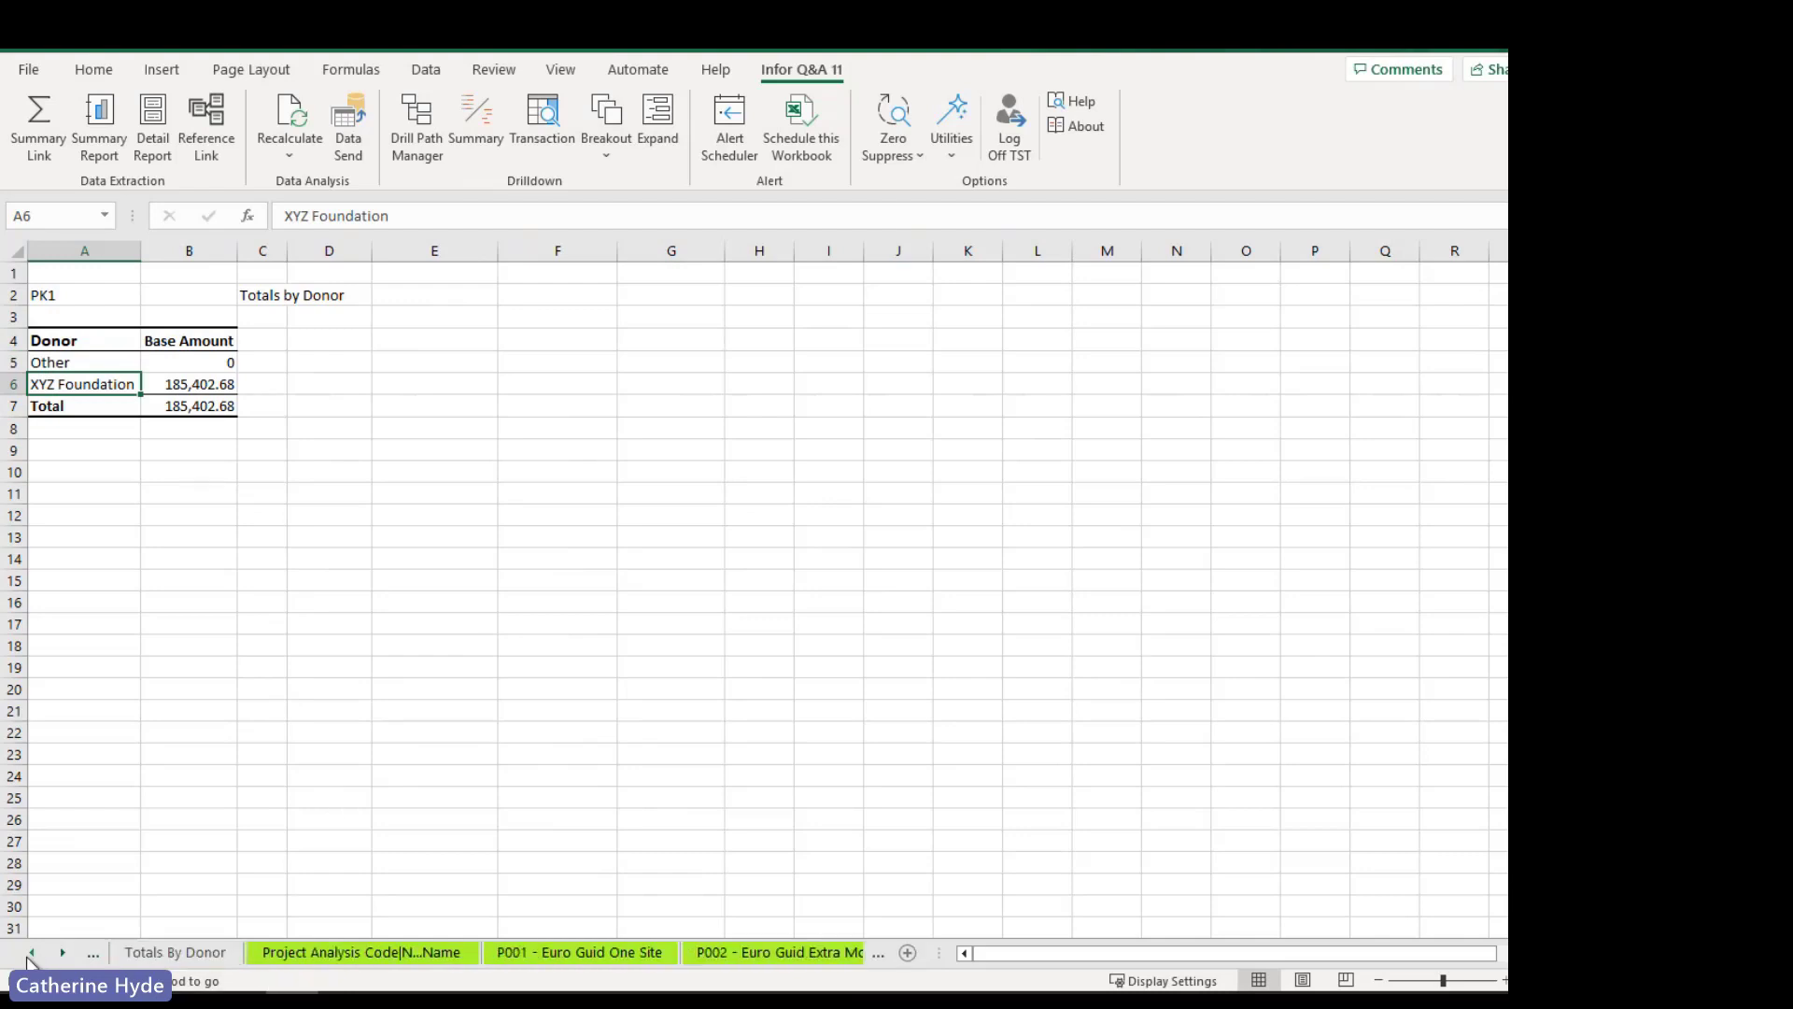
click(31, 954)
click(305, 952)
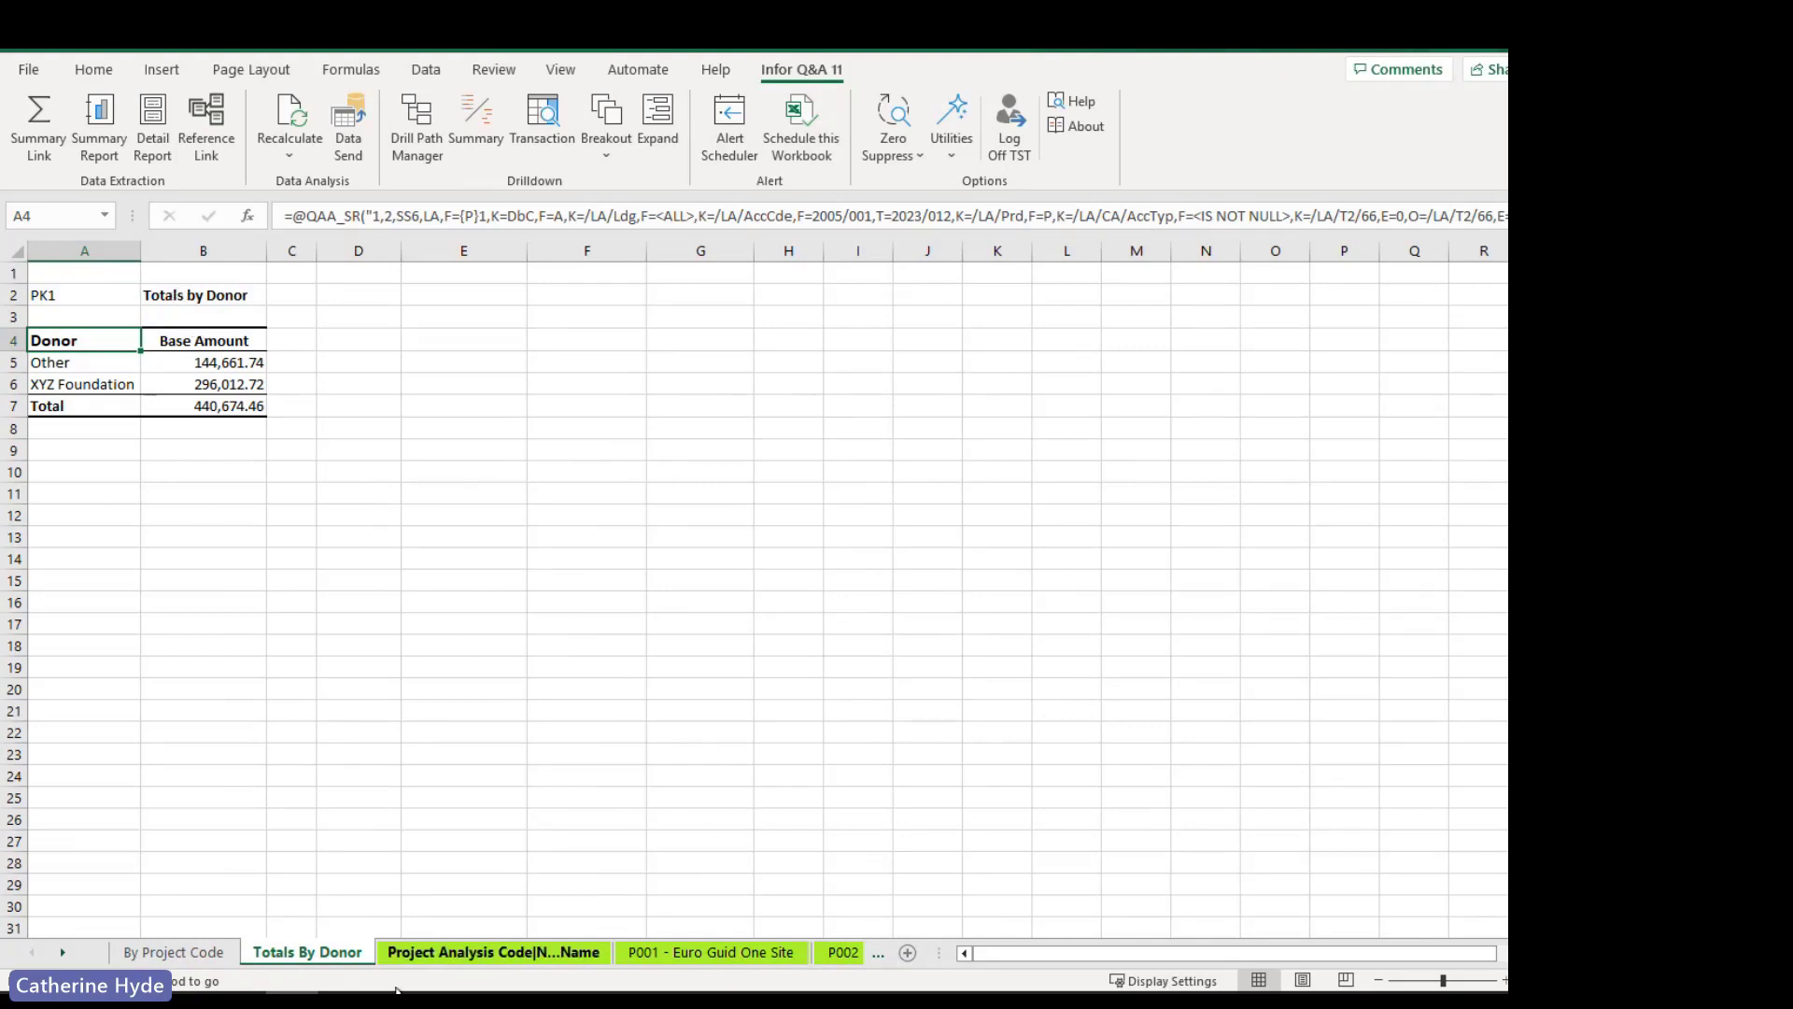
- Expand the donor groups on the Project Analysis Code breakdown sheet to review their projects, collapse them, and return to Totals By Donor
click(464, 951)
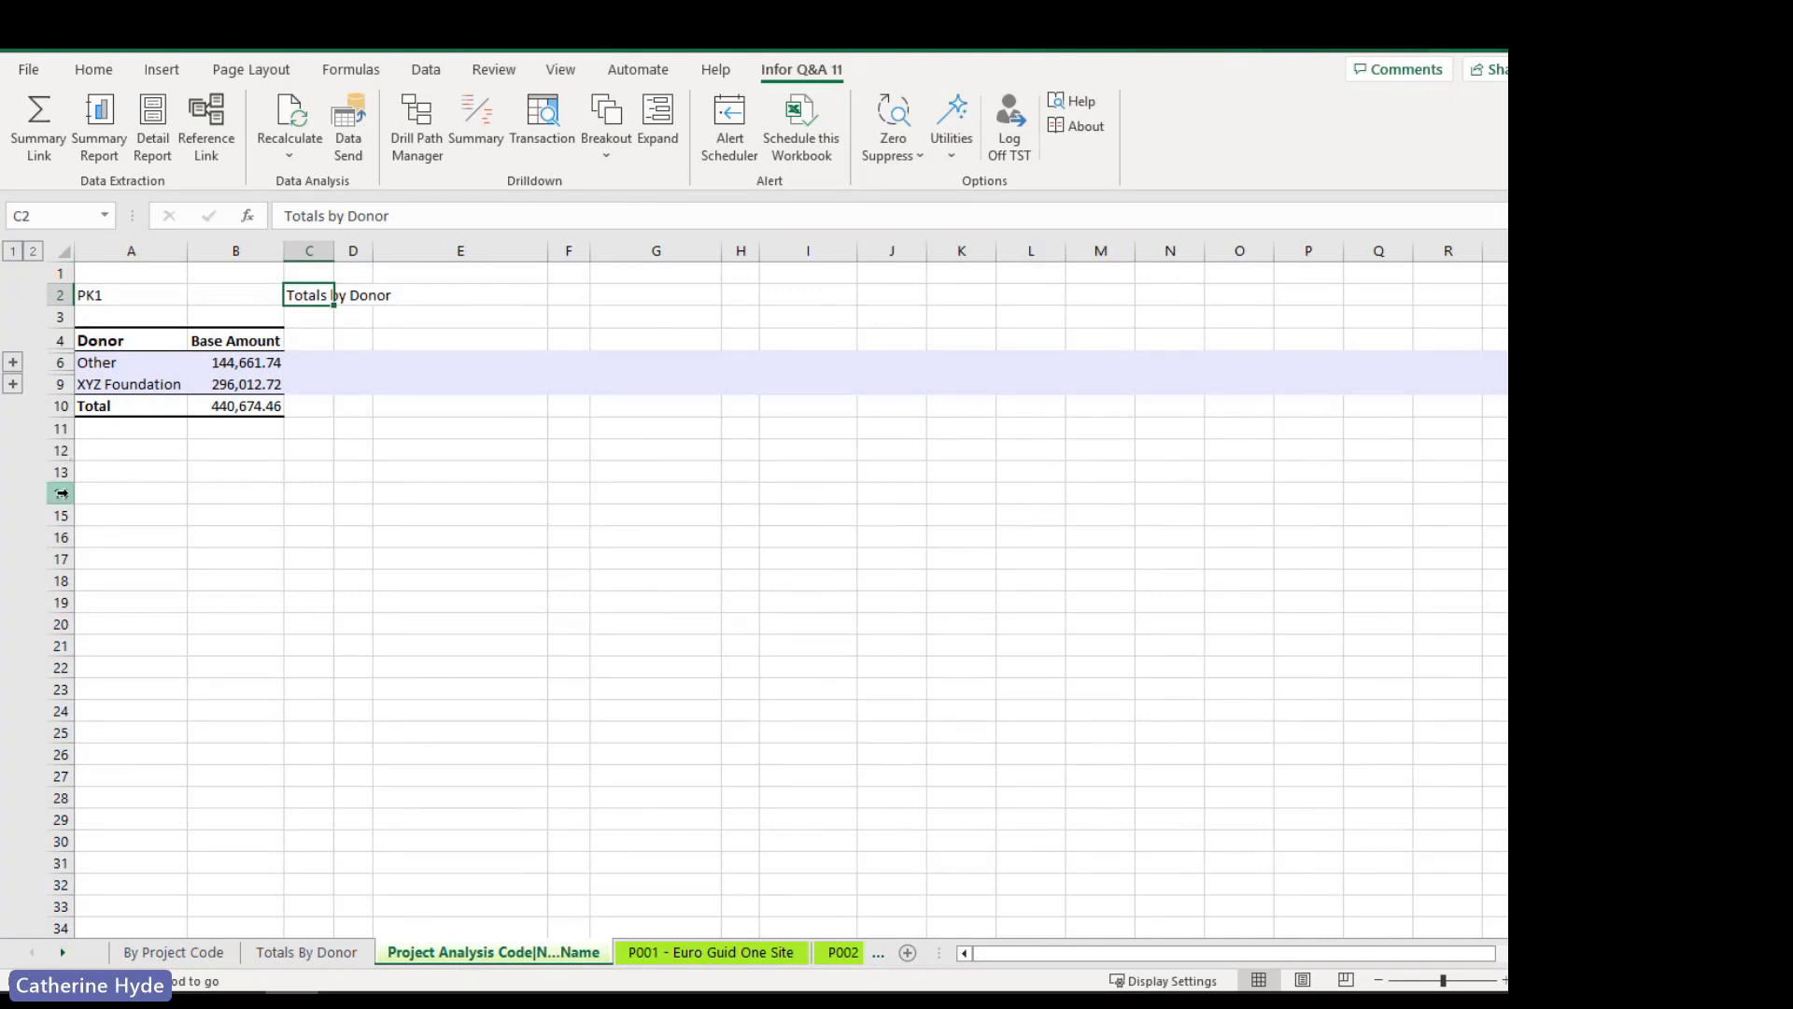
click(33, 250)
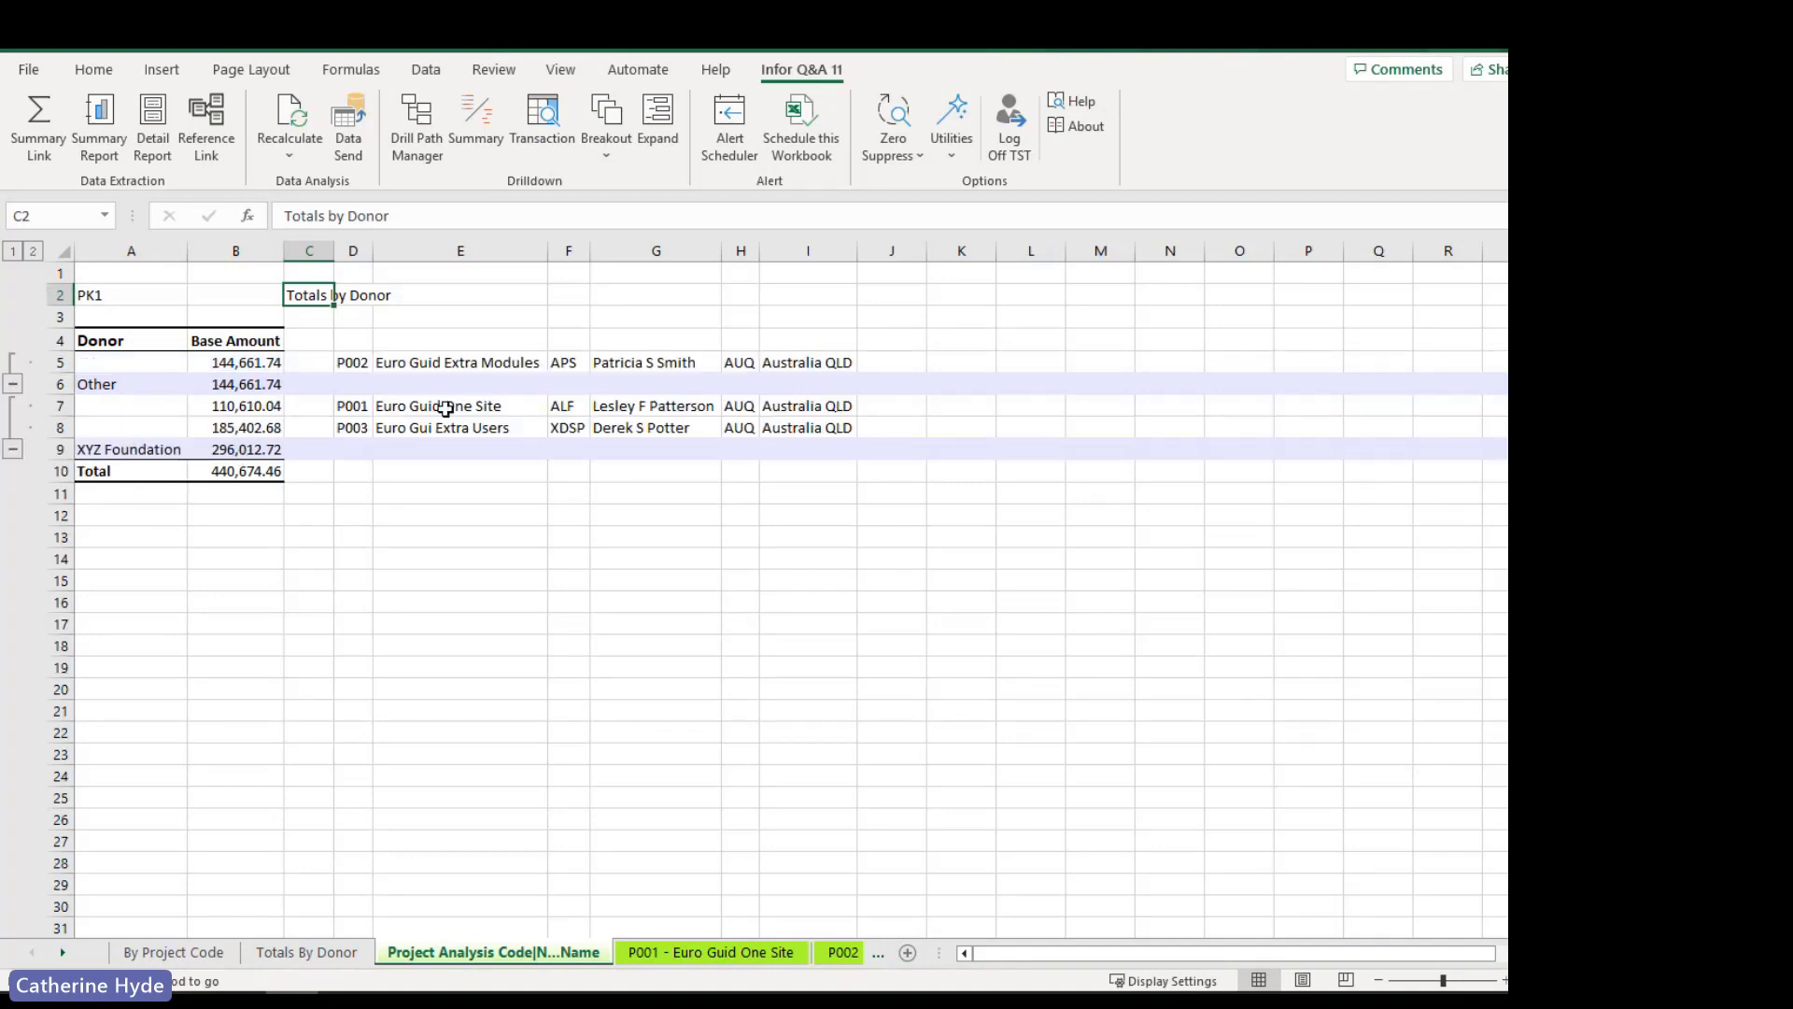
drag(448, 427, 565, 427)
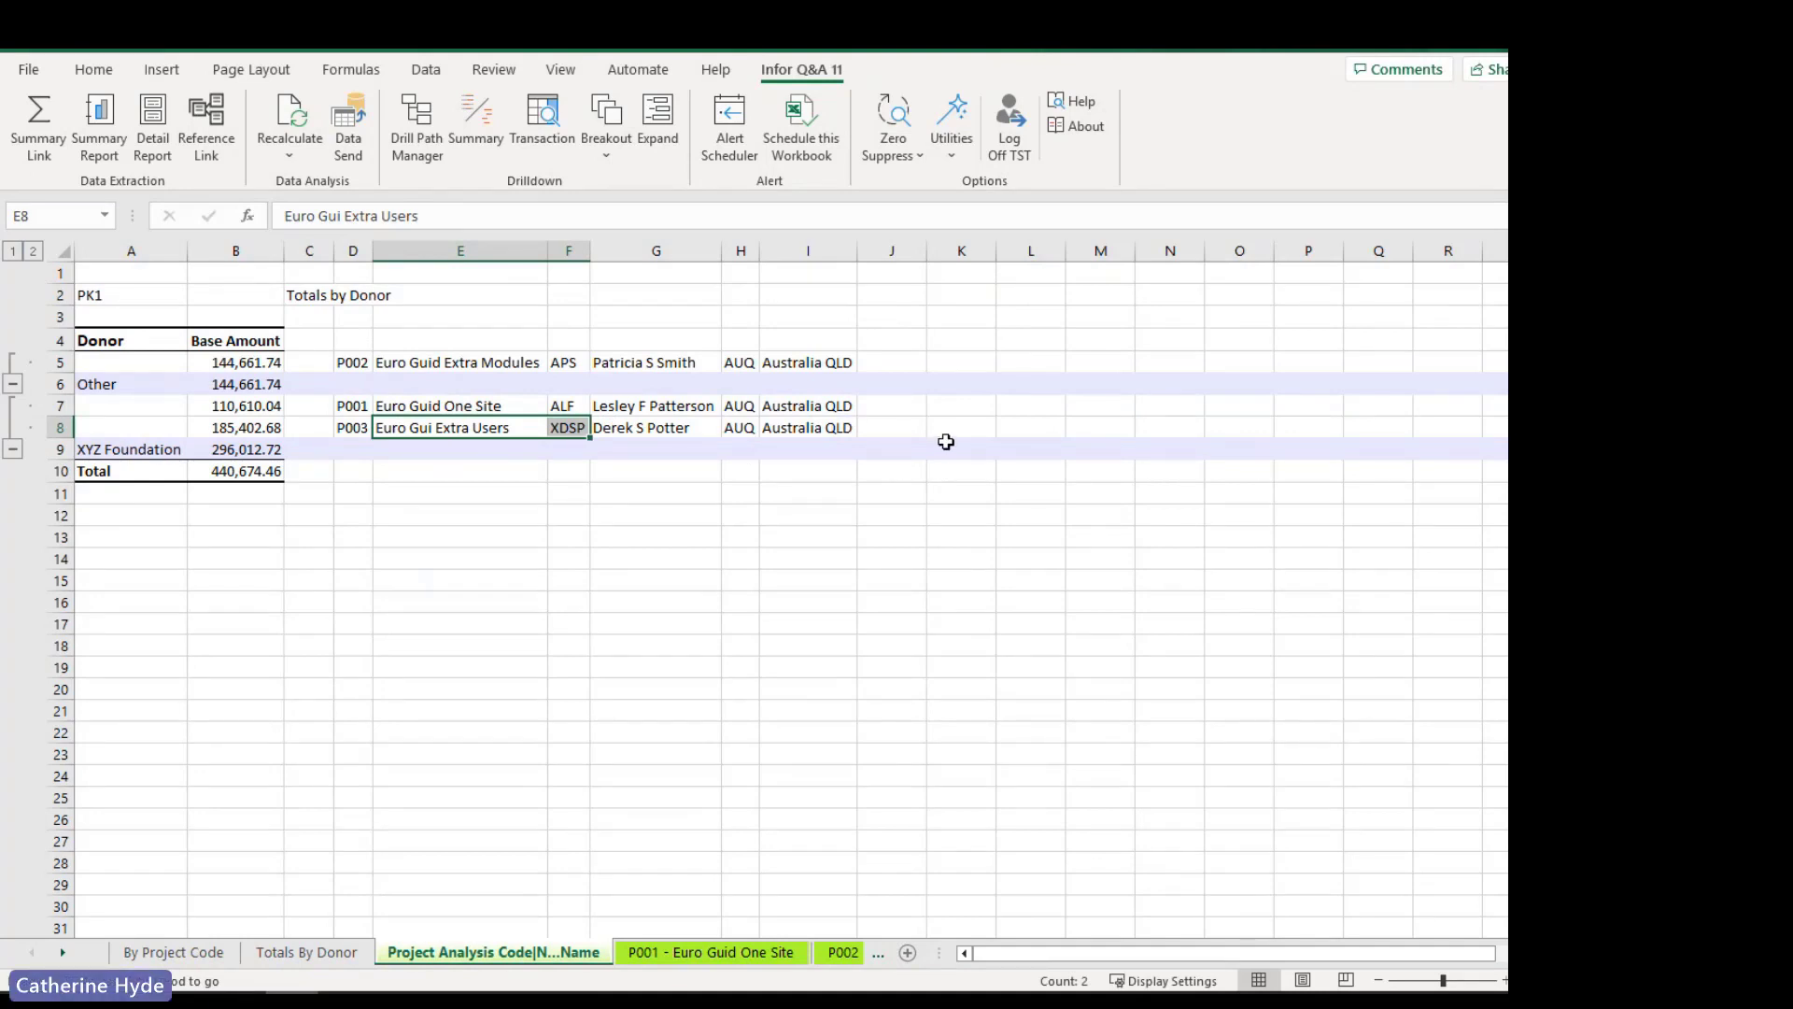
click(13, 251)
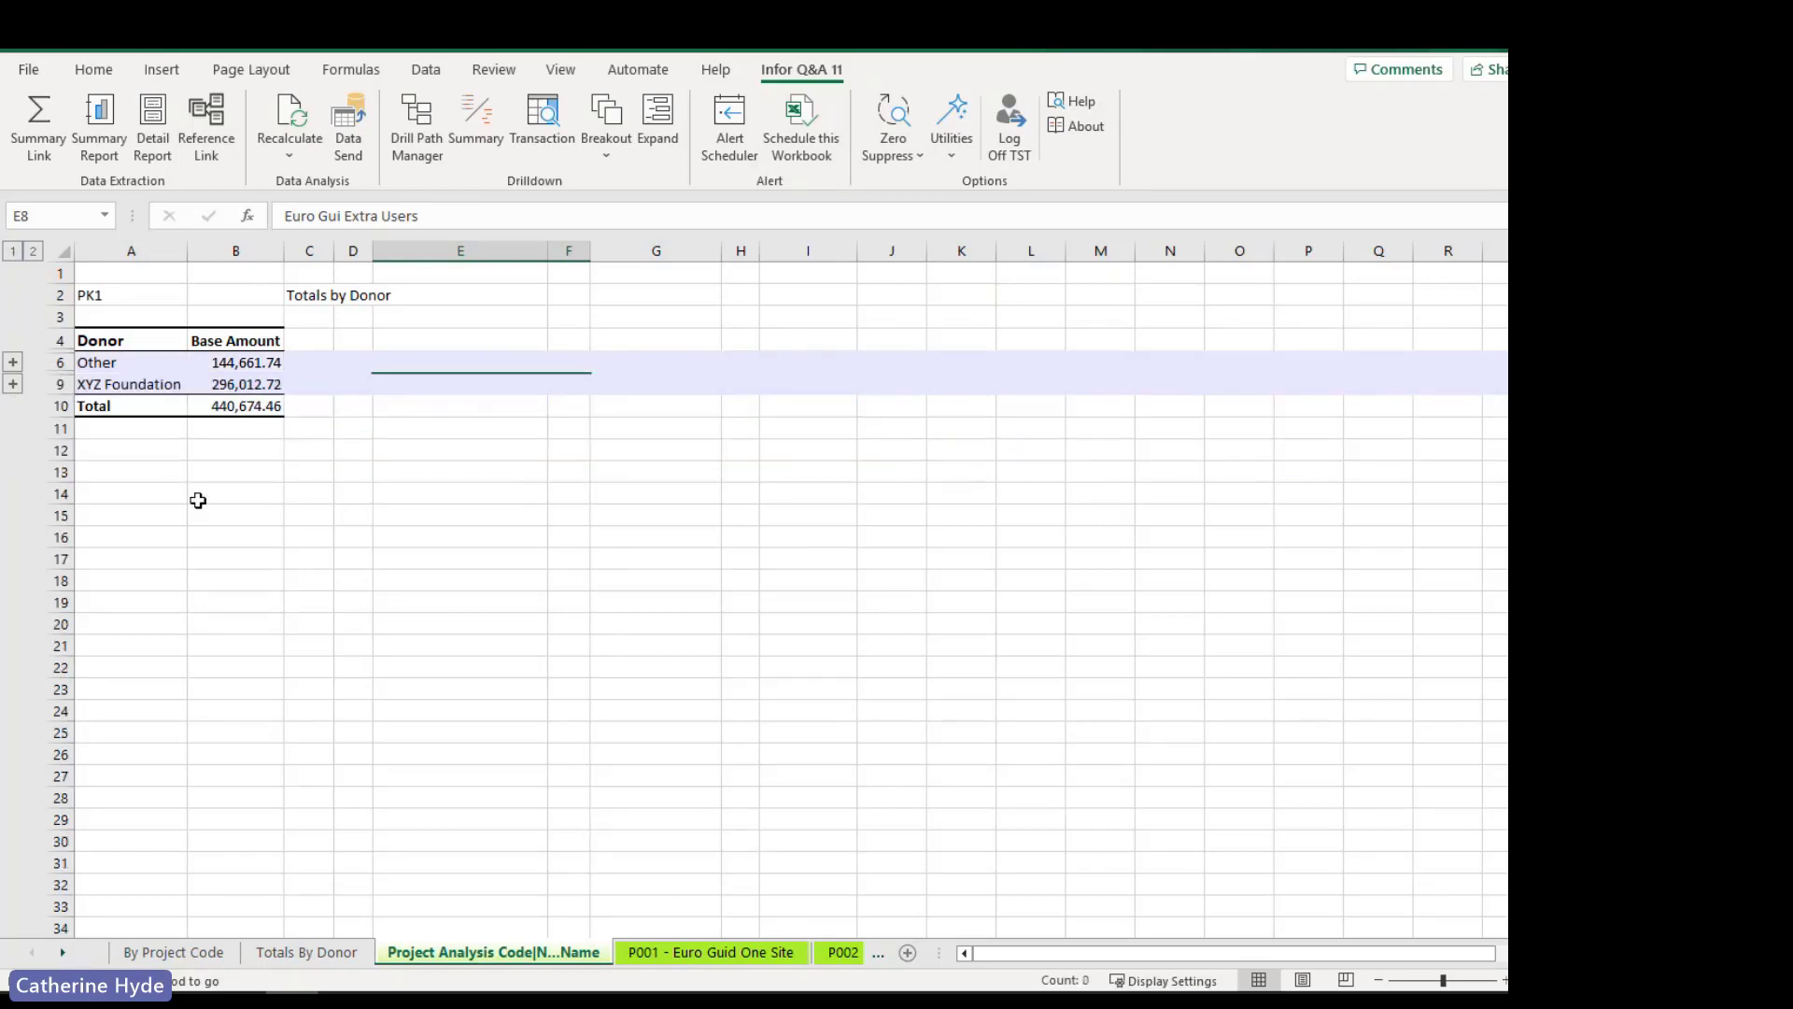
click(283, 952)
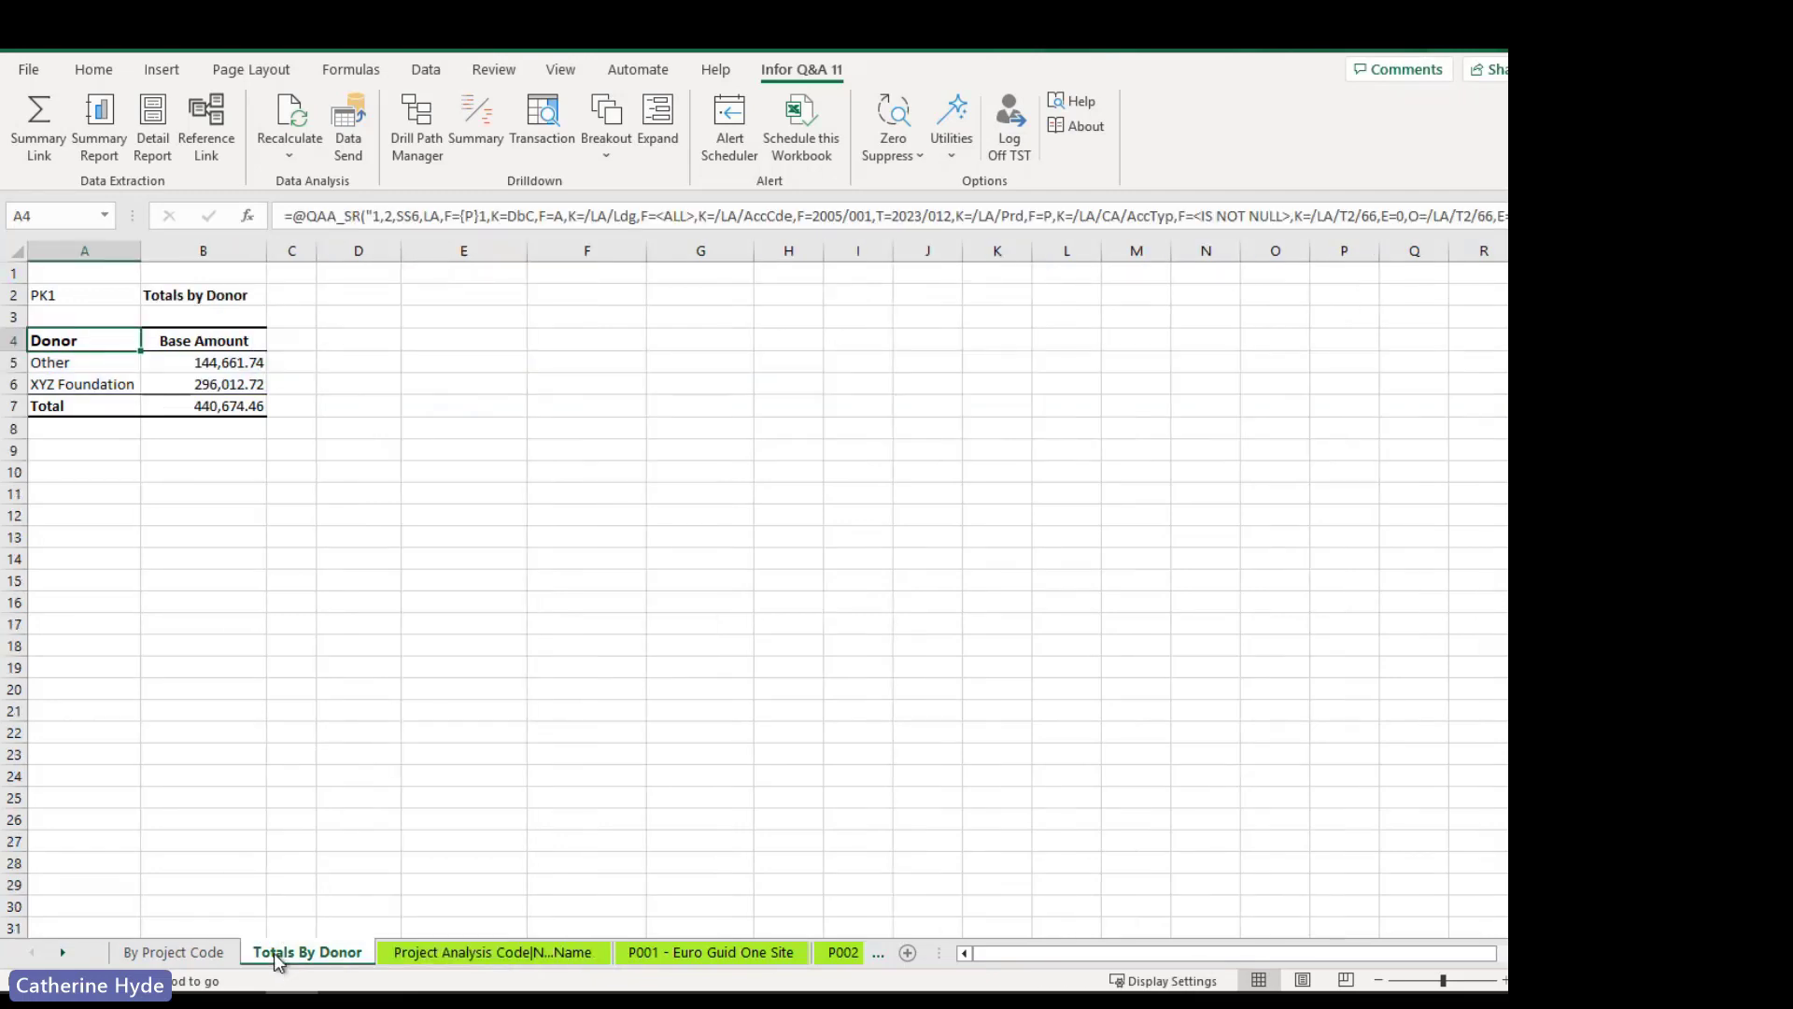
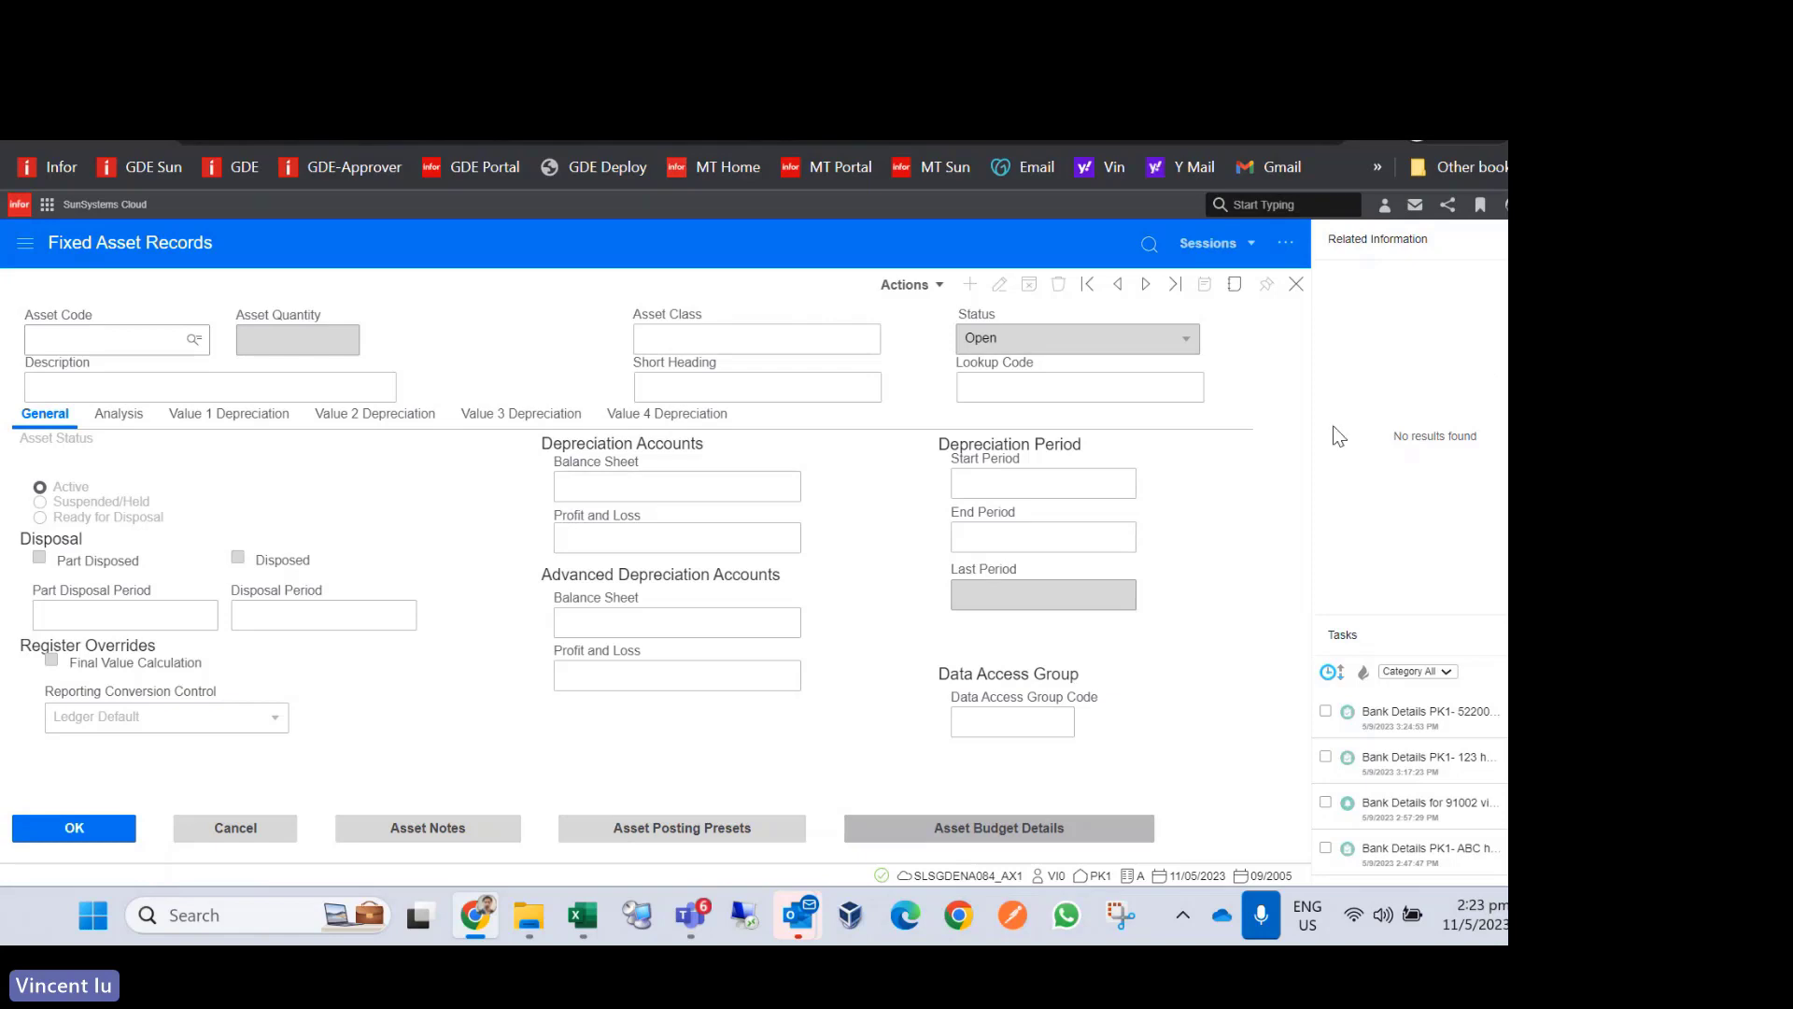
- Retrieve the ASSET1 record in Fixed Asset Records and page through its attached laptop images
click(1143, 285)
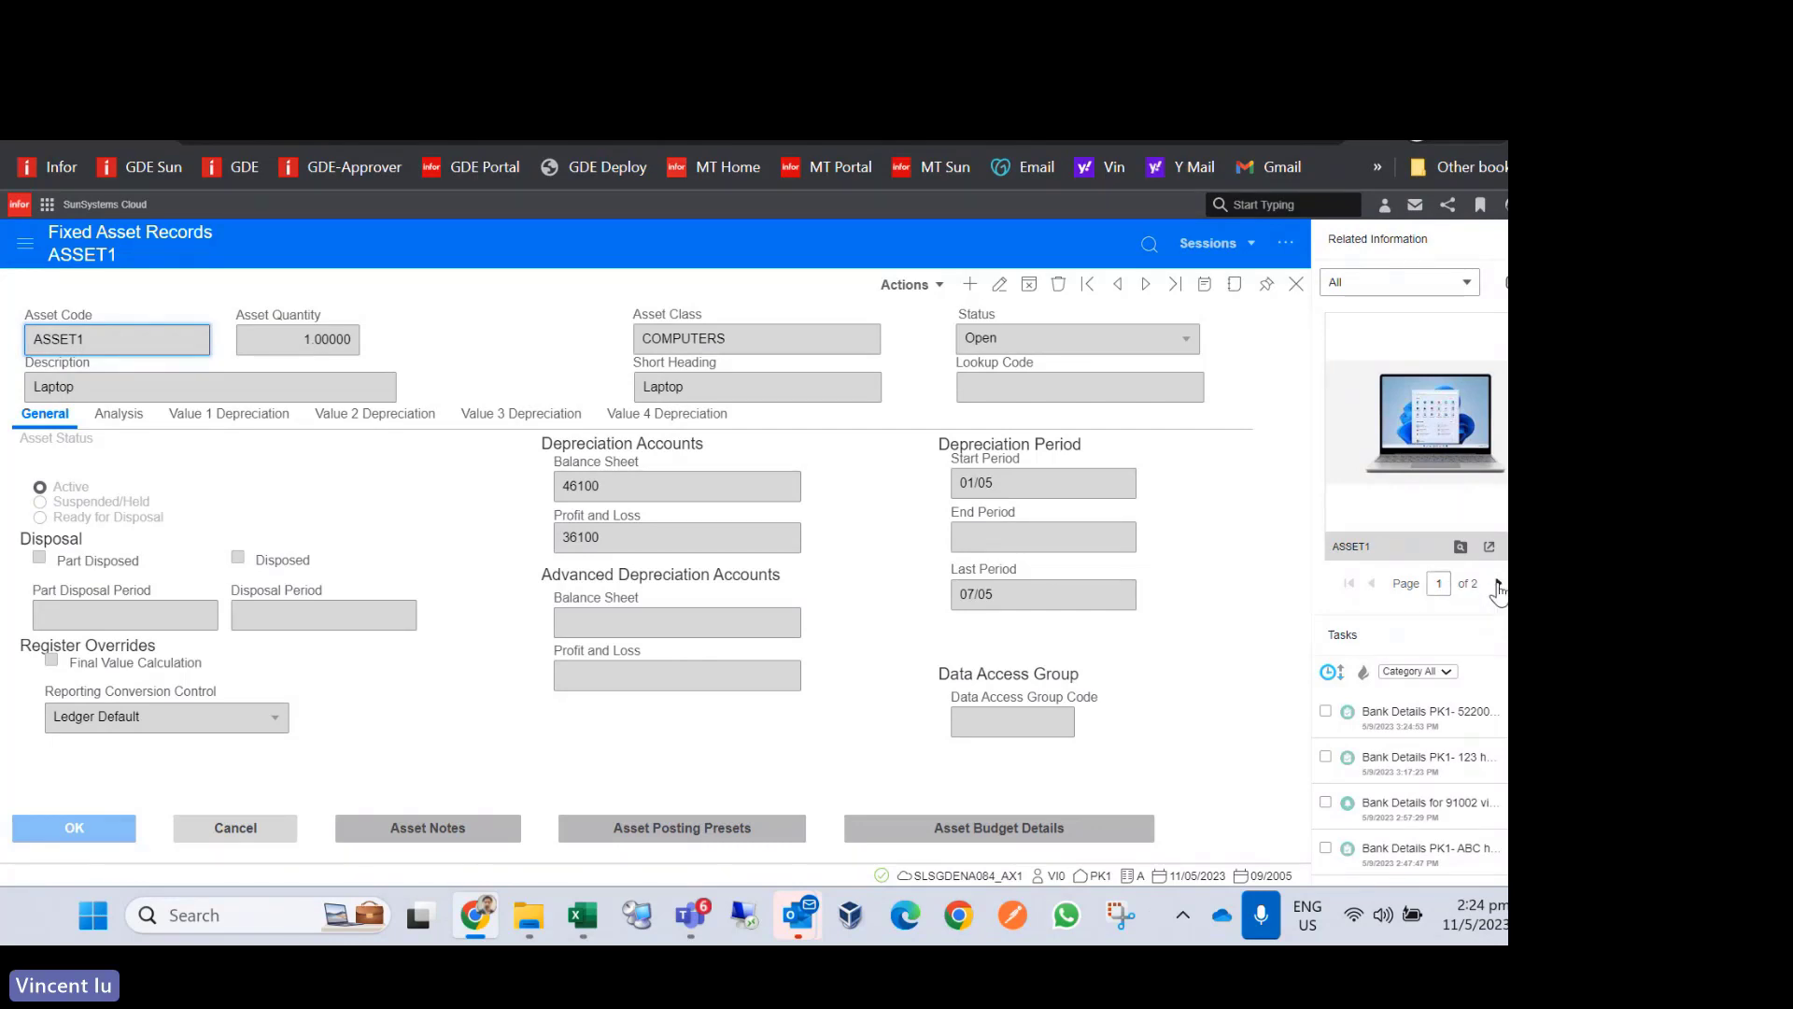
click(1498, 586)
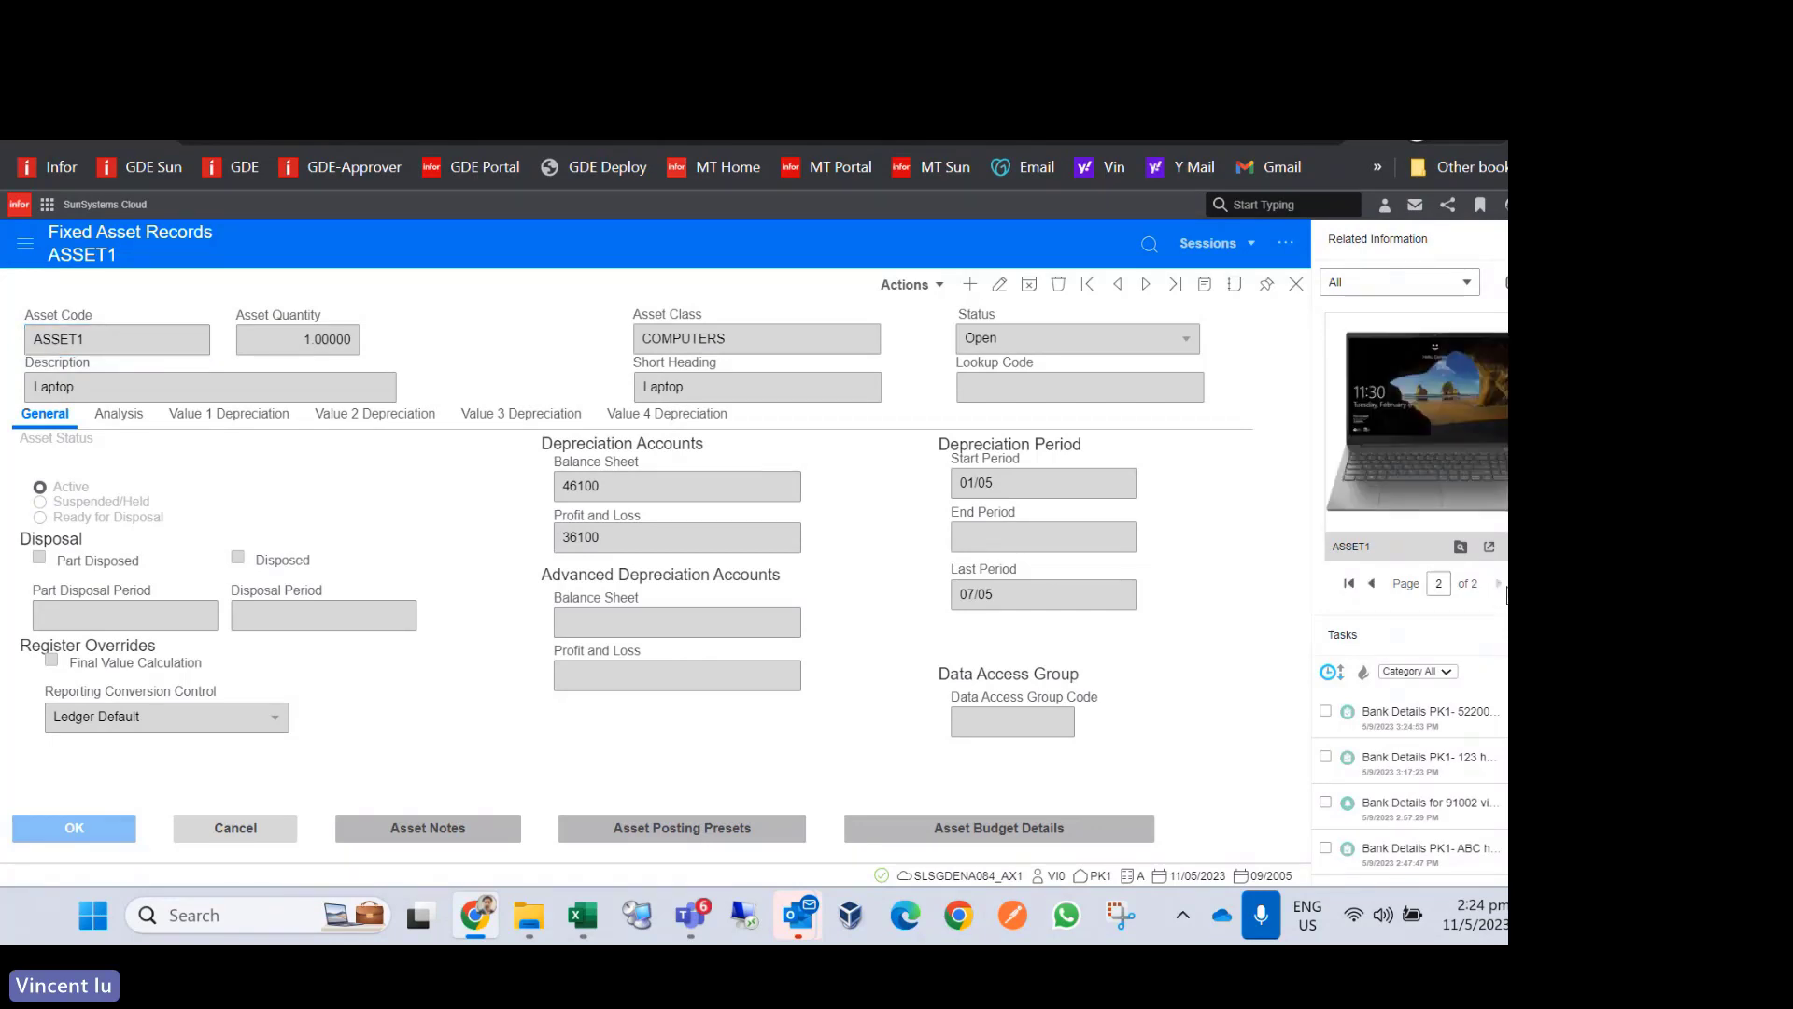
click(1372, 582)
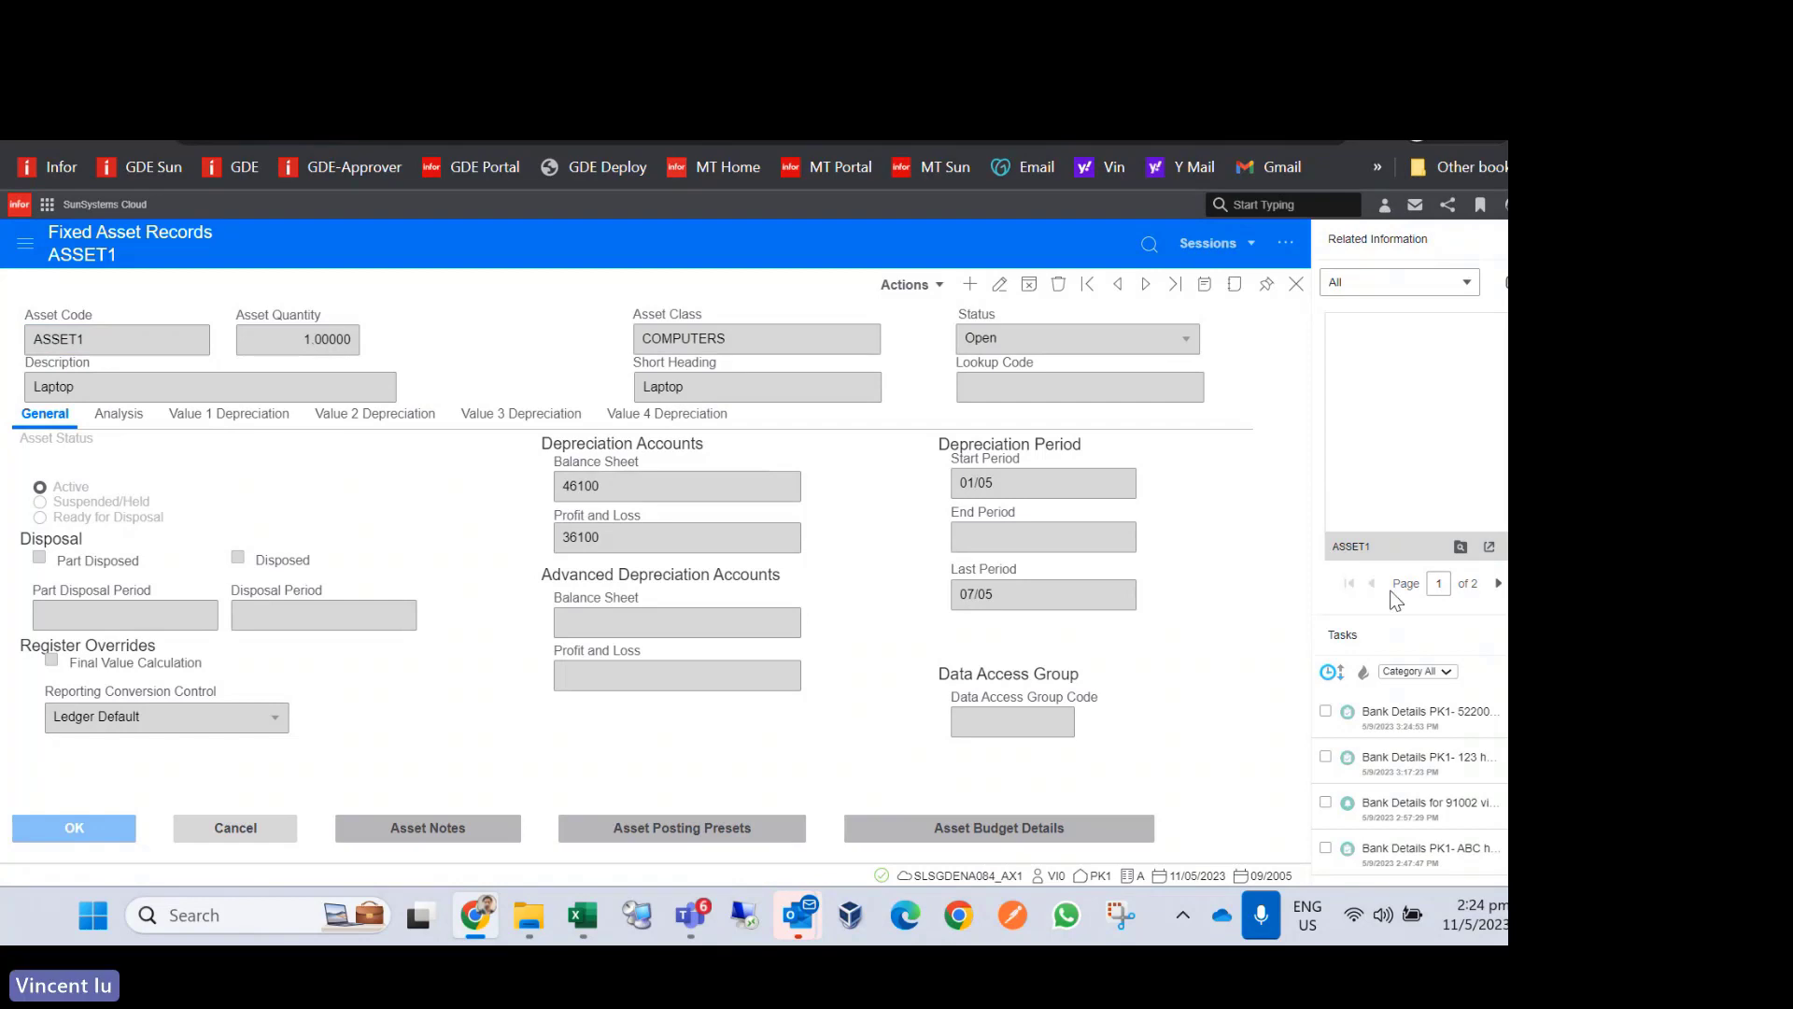
- Open the first ASSET1 image in Document Management and examine its attributes and version history, including the modified date
click(1490, 549)
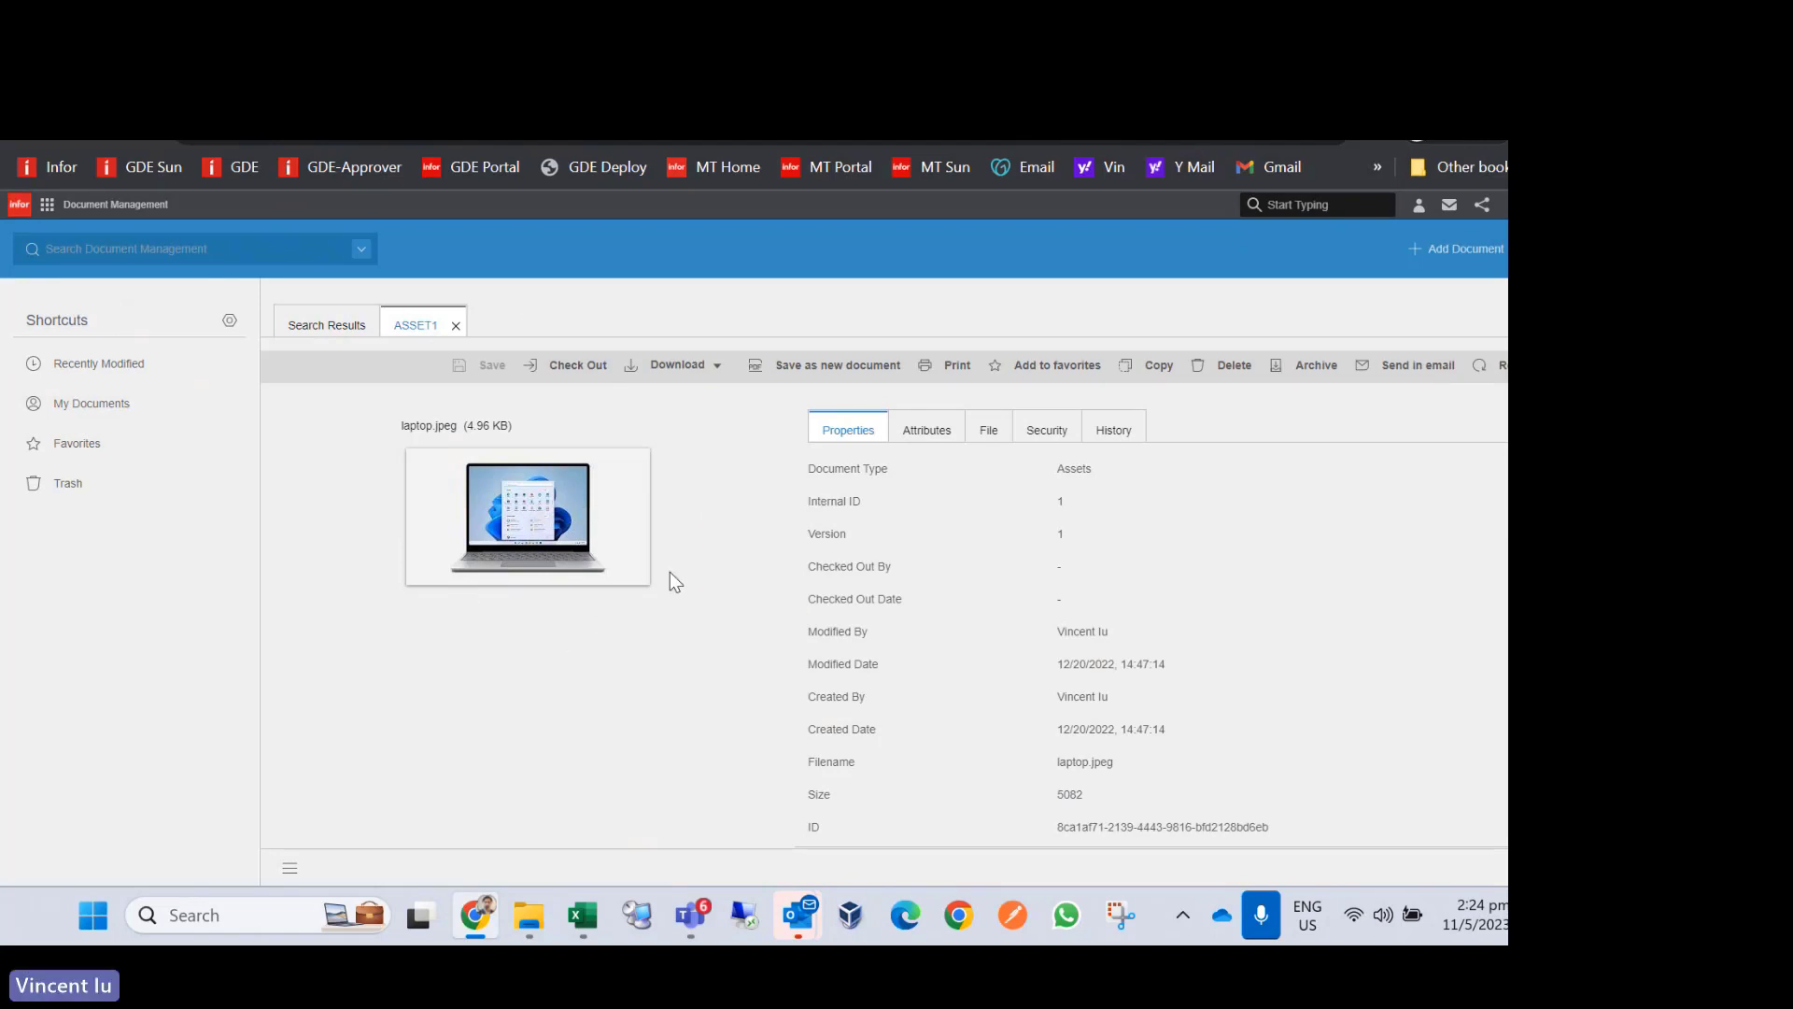
click(939, 435)
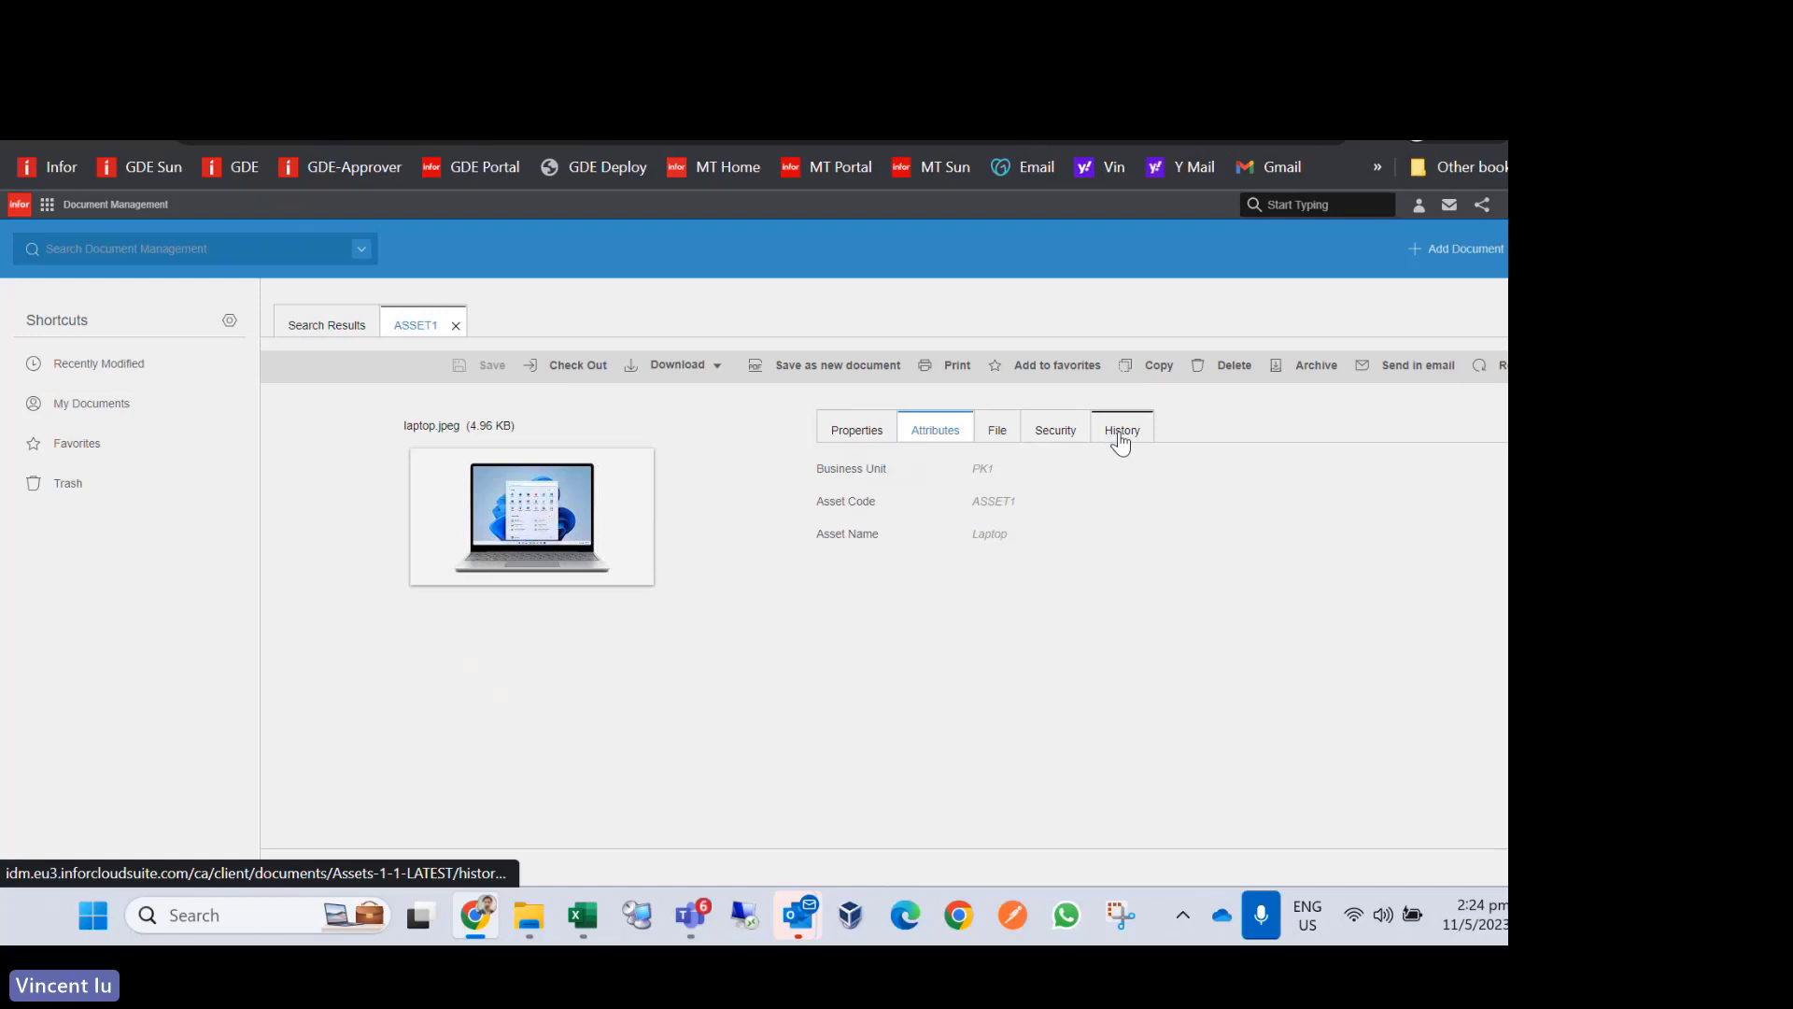
click(1121, 439)
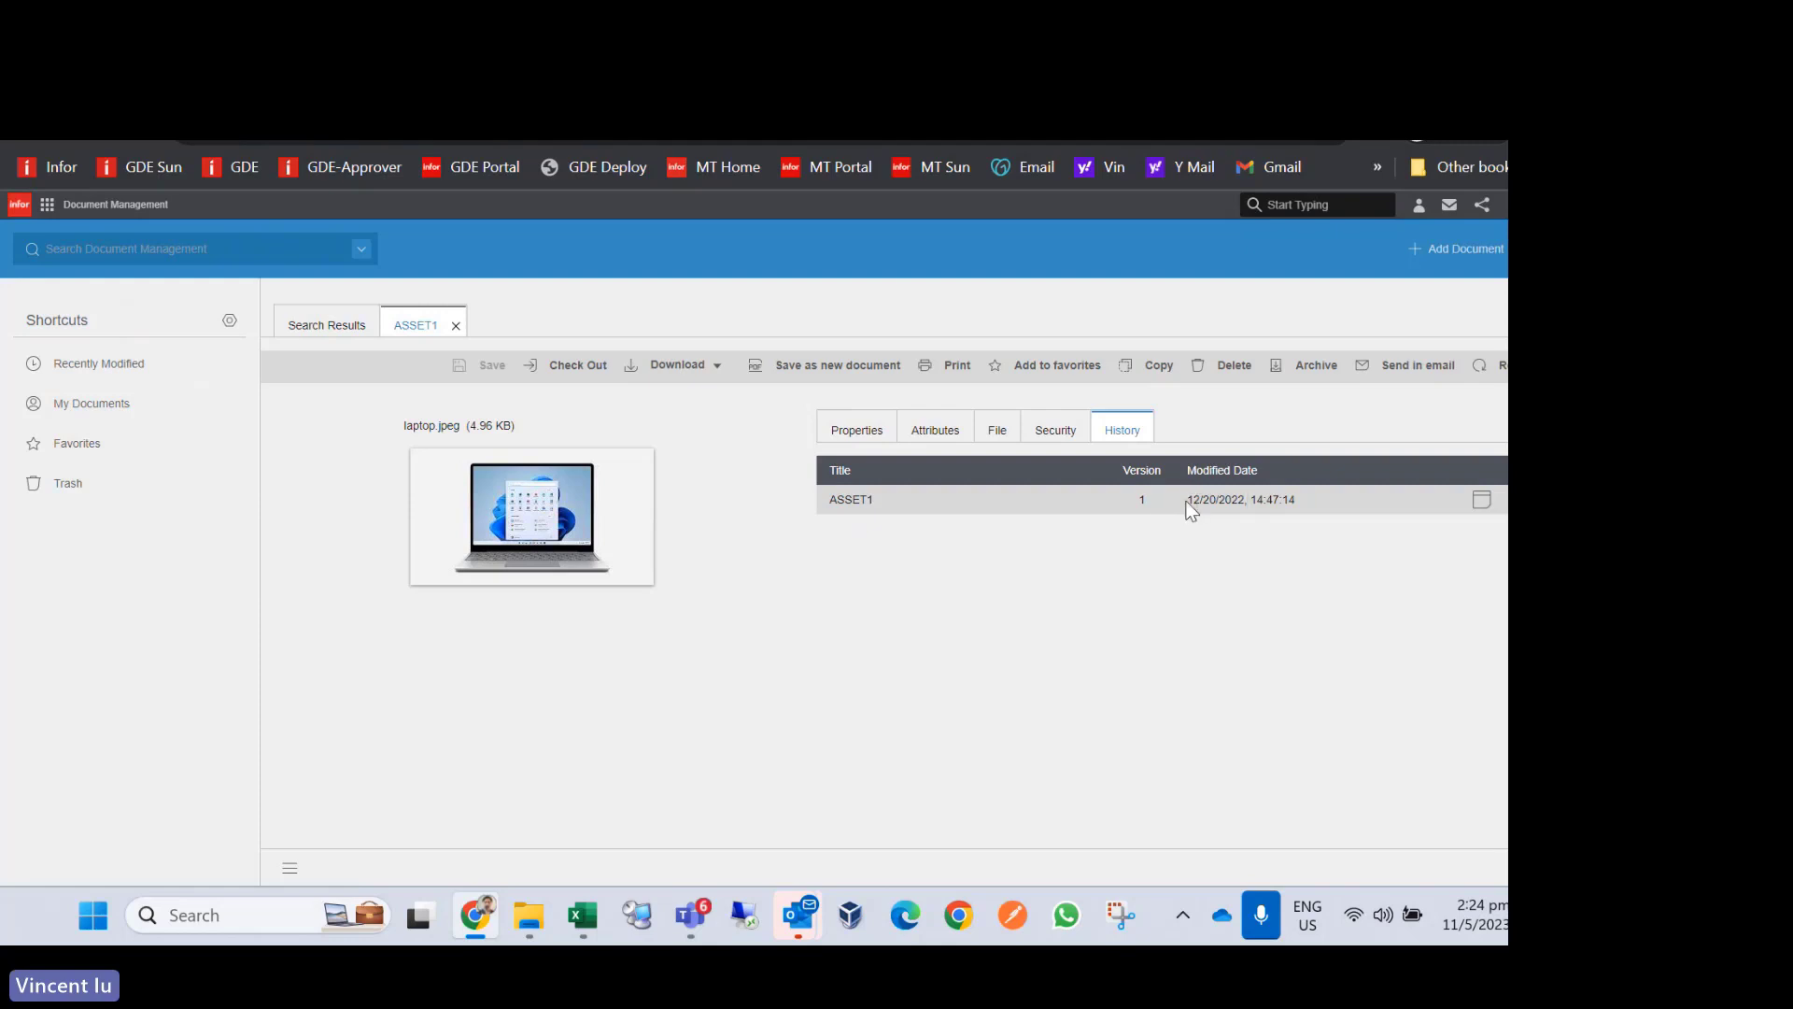
drag(1187, 504, 1341, 502)
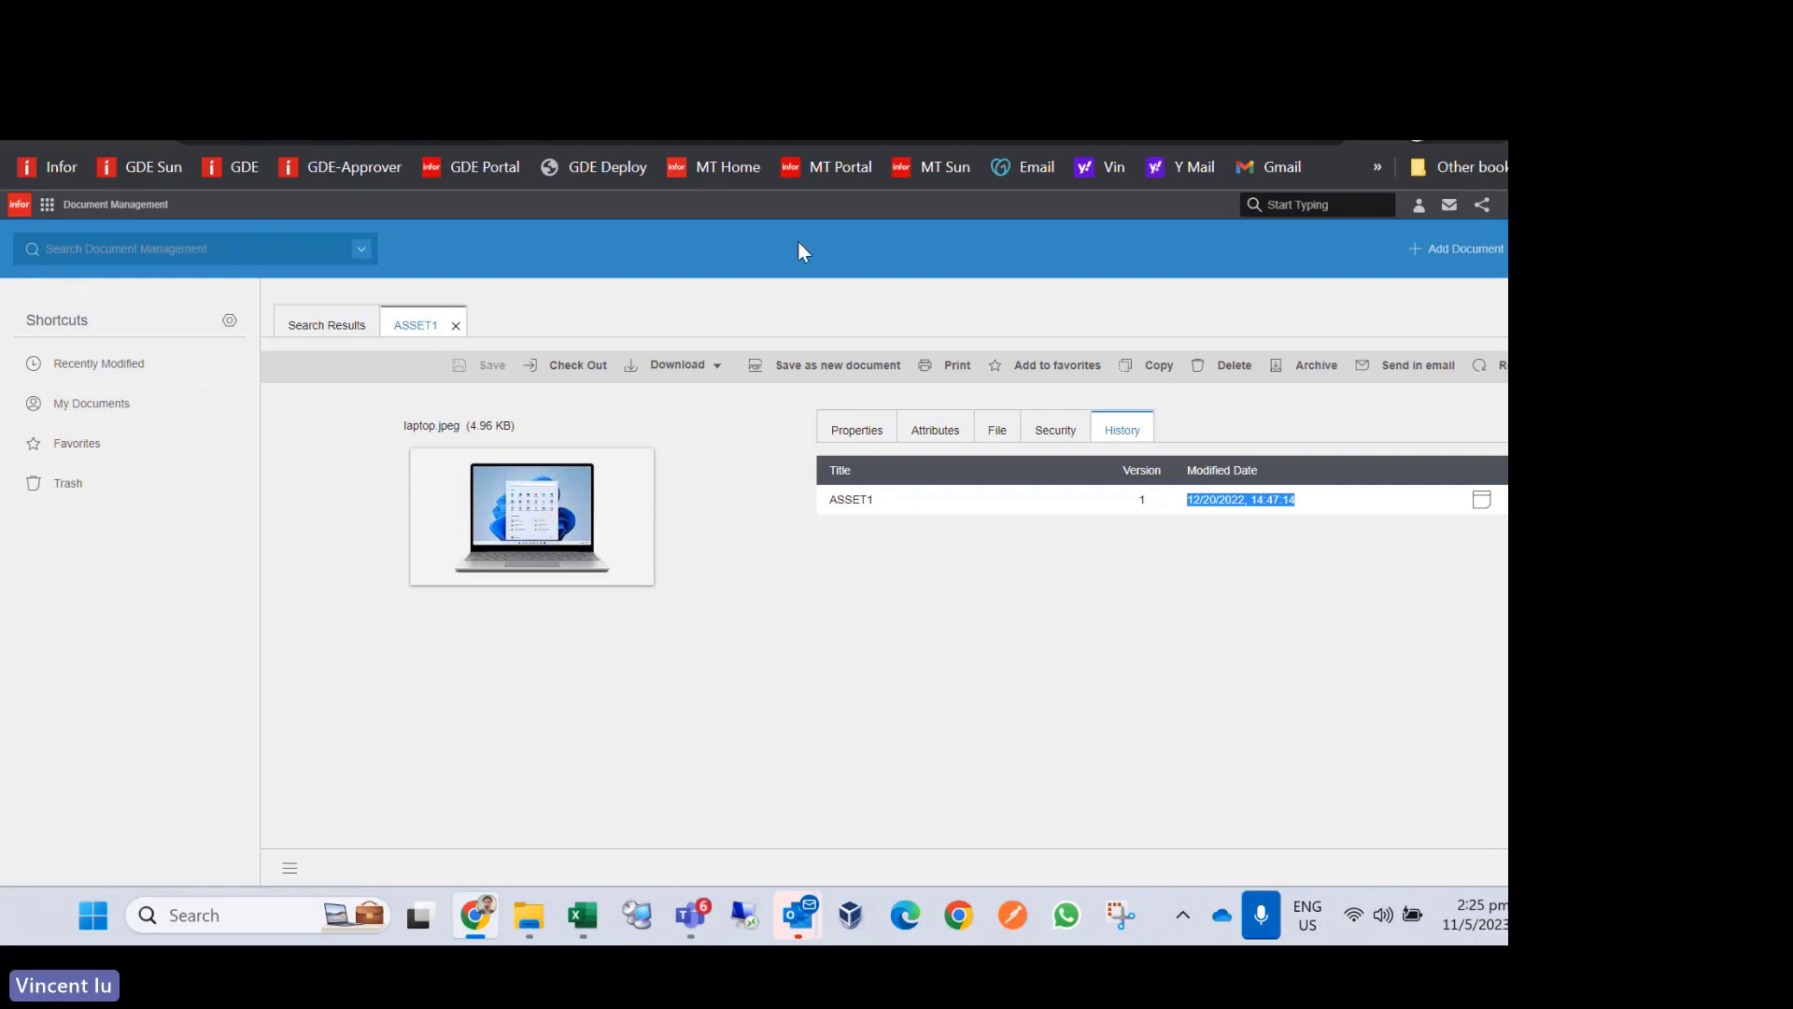
- Return to the ASSET1 fixed asset record in SunSystems Cloud and hide the related information and tasks
click(47, 204)
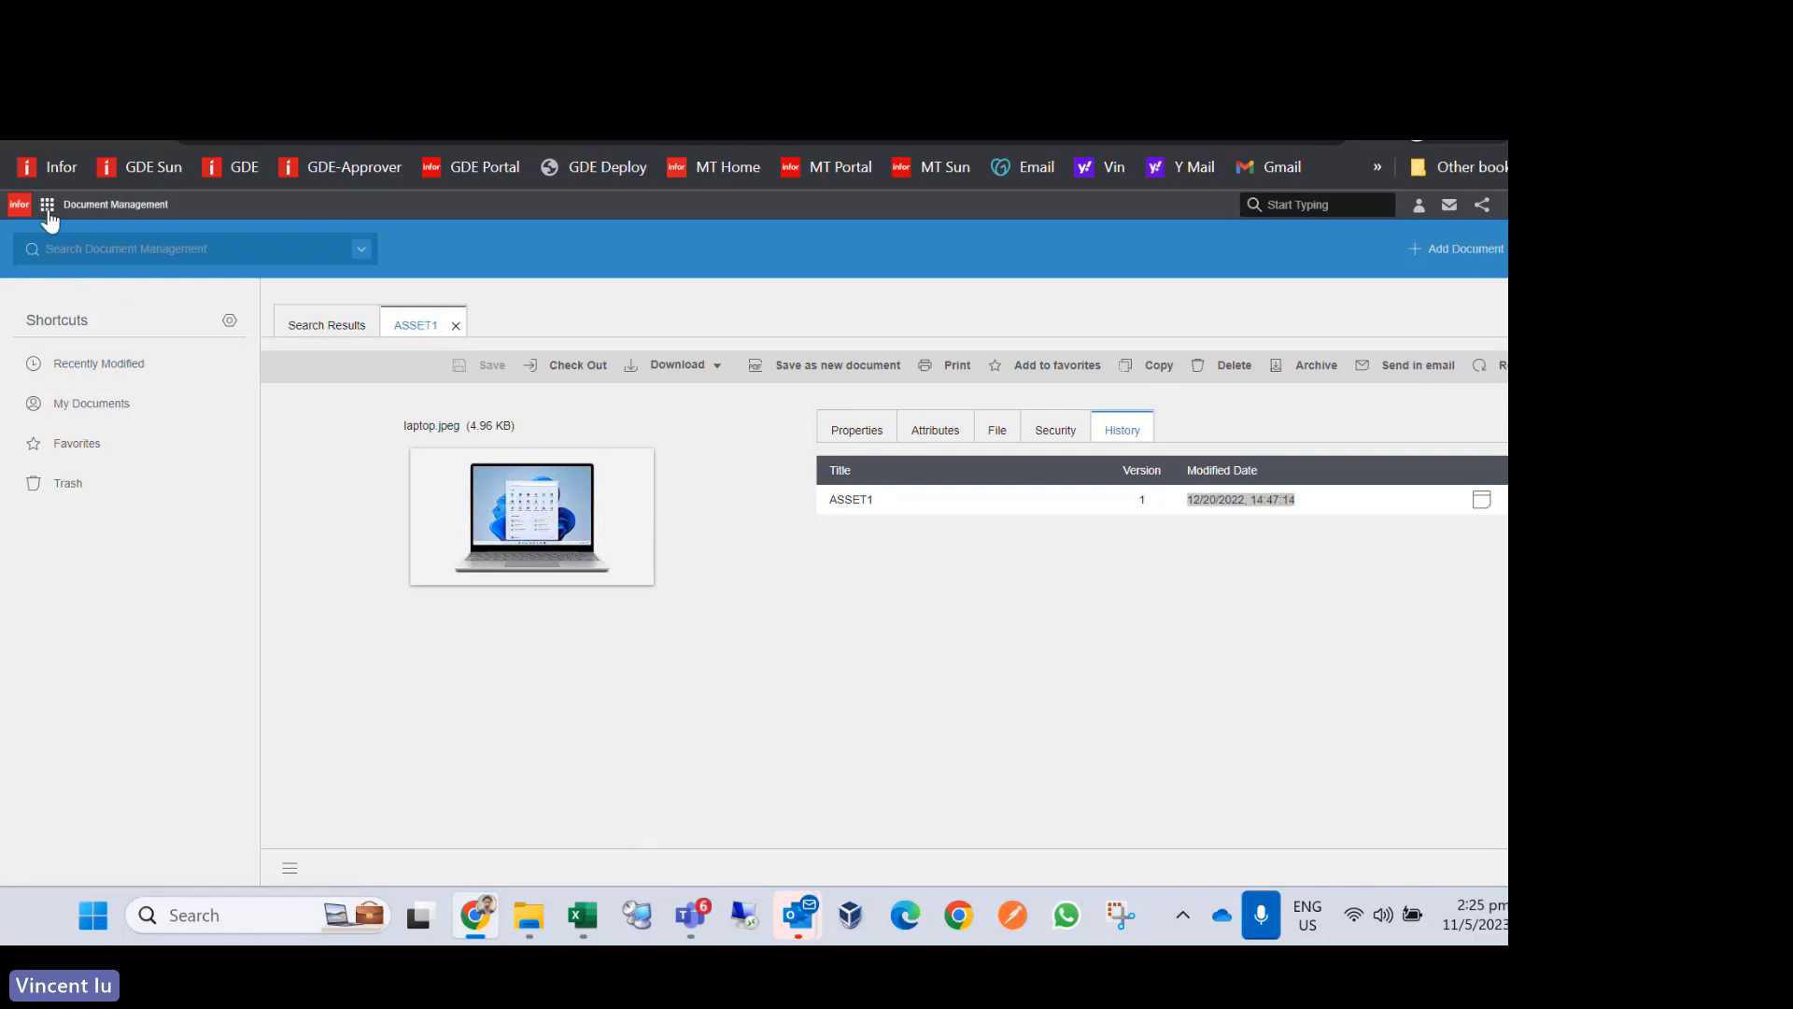
click(163, 282)
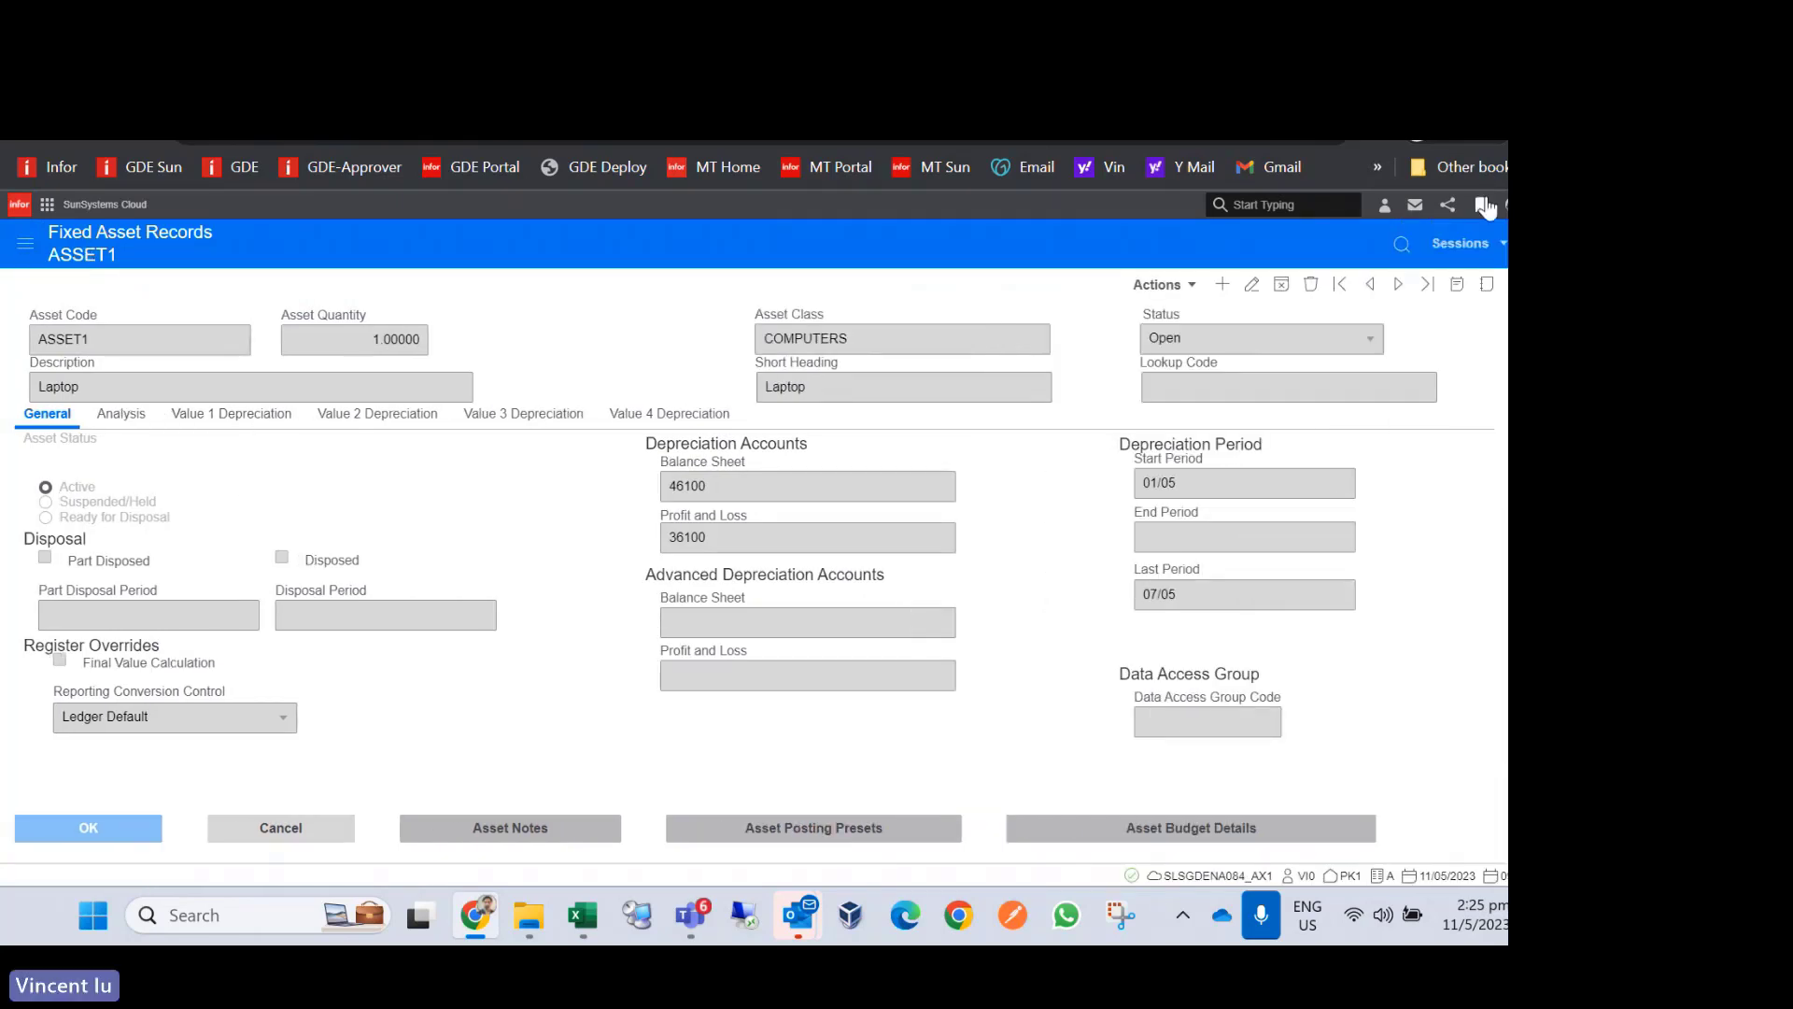
click(1517, 284)
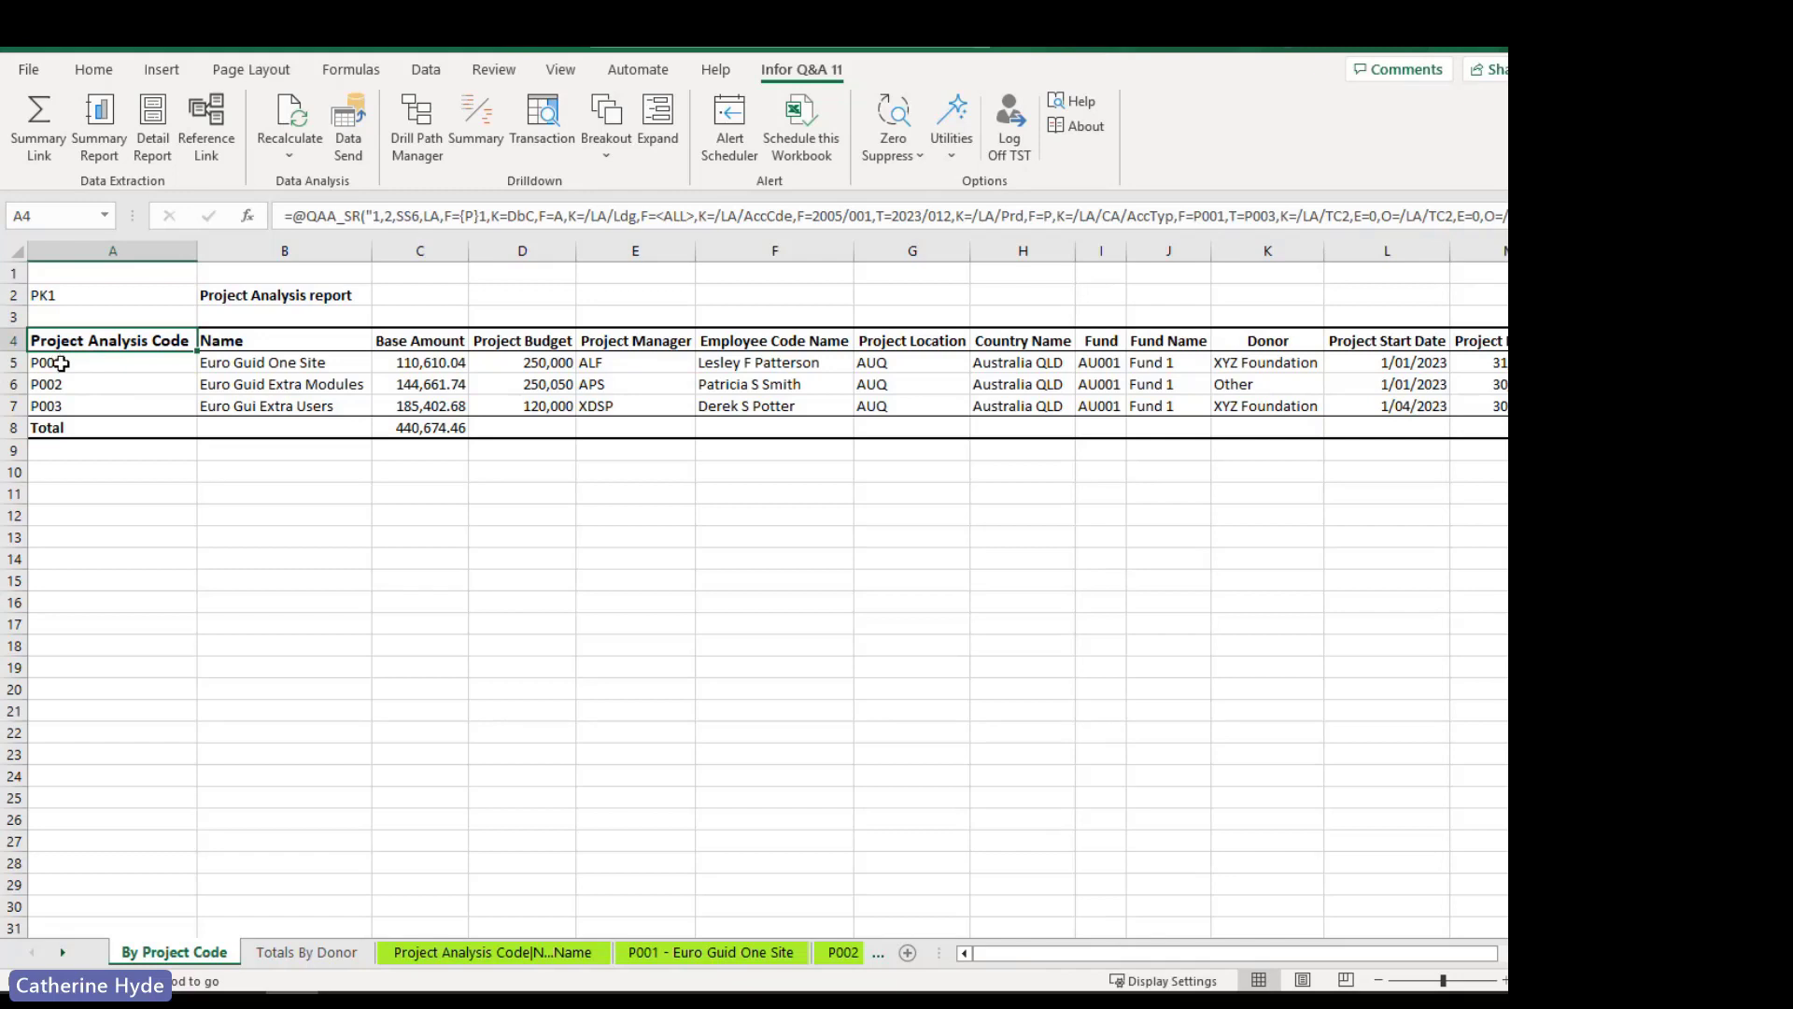
- Examine project P001's code and budget and the report formula in cell A4 on the By Project Code sheet in Excel
click(60, 363)
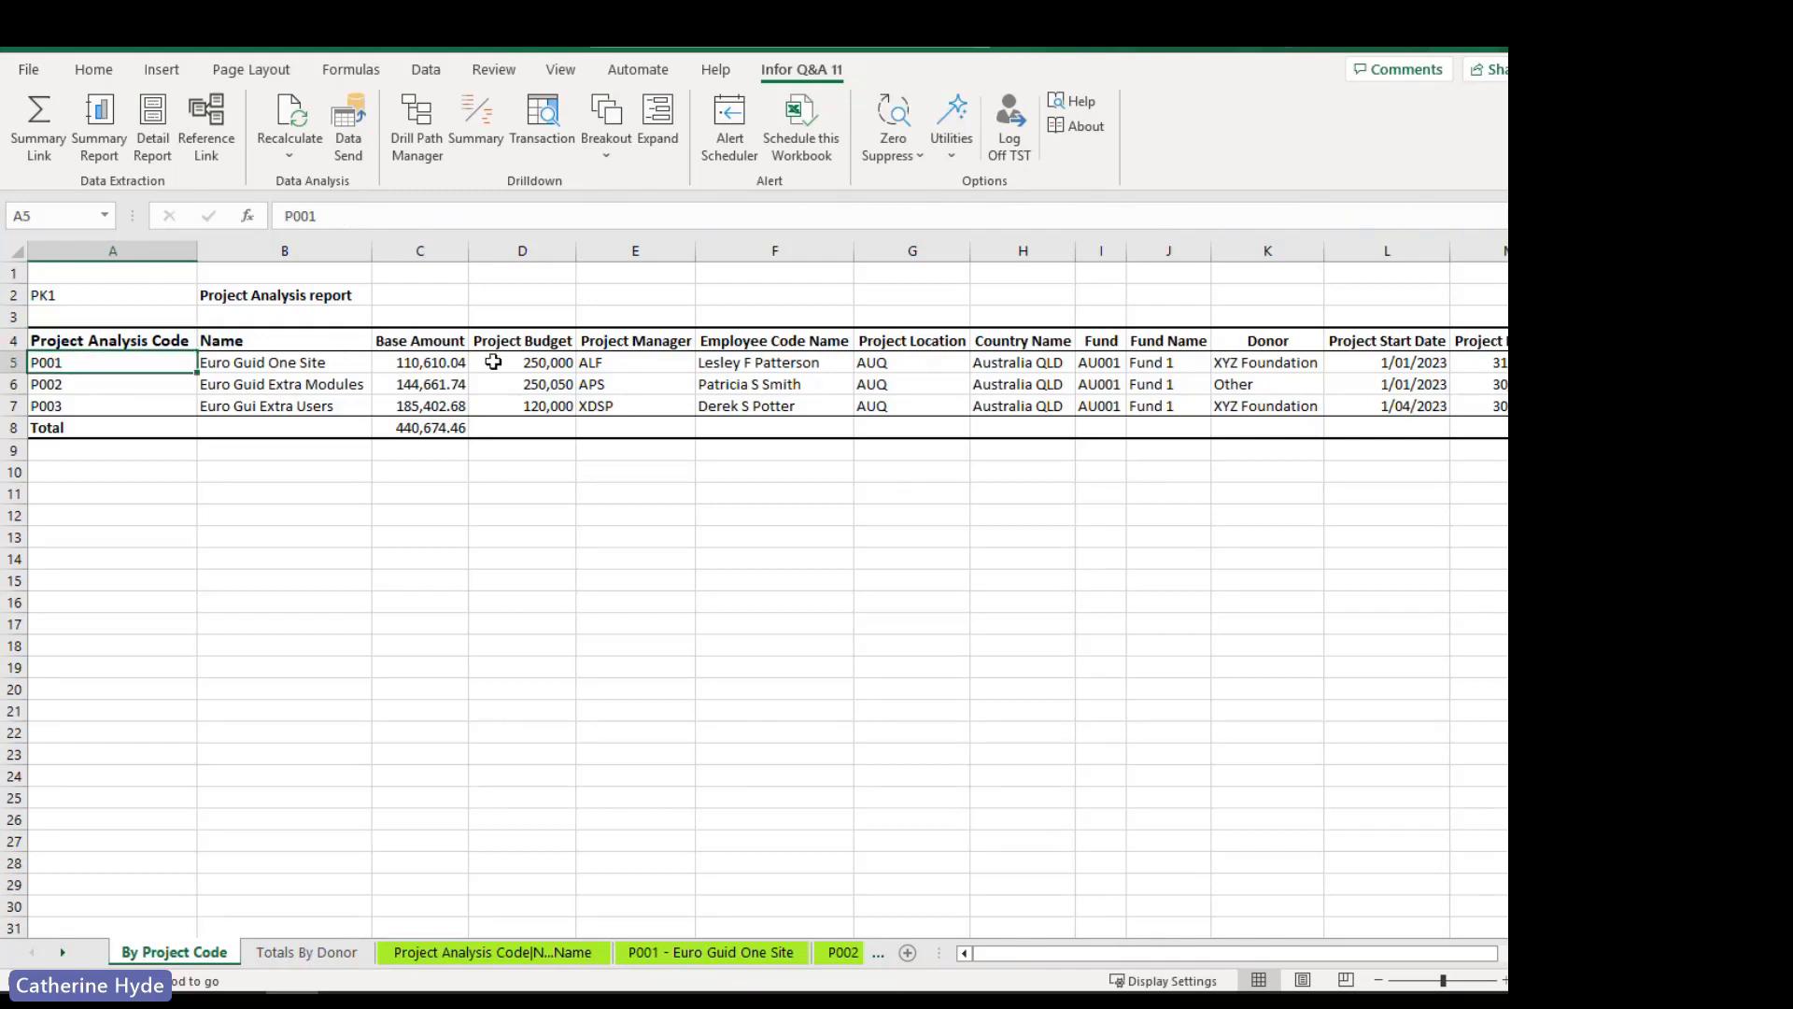
click(529, 365)
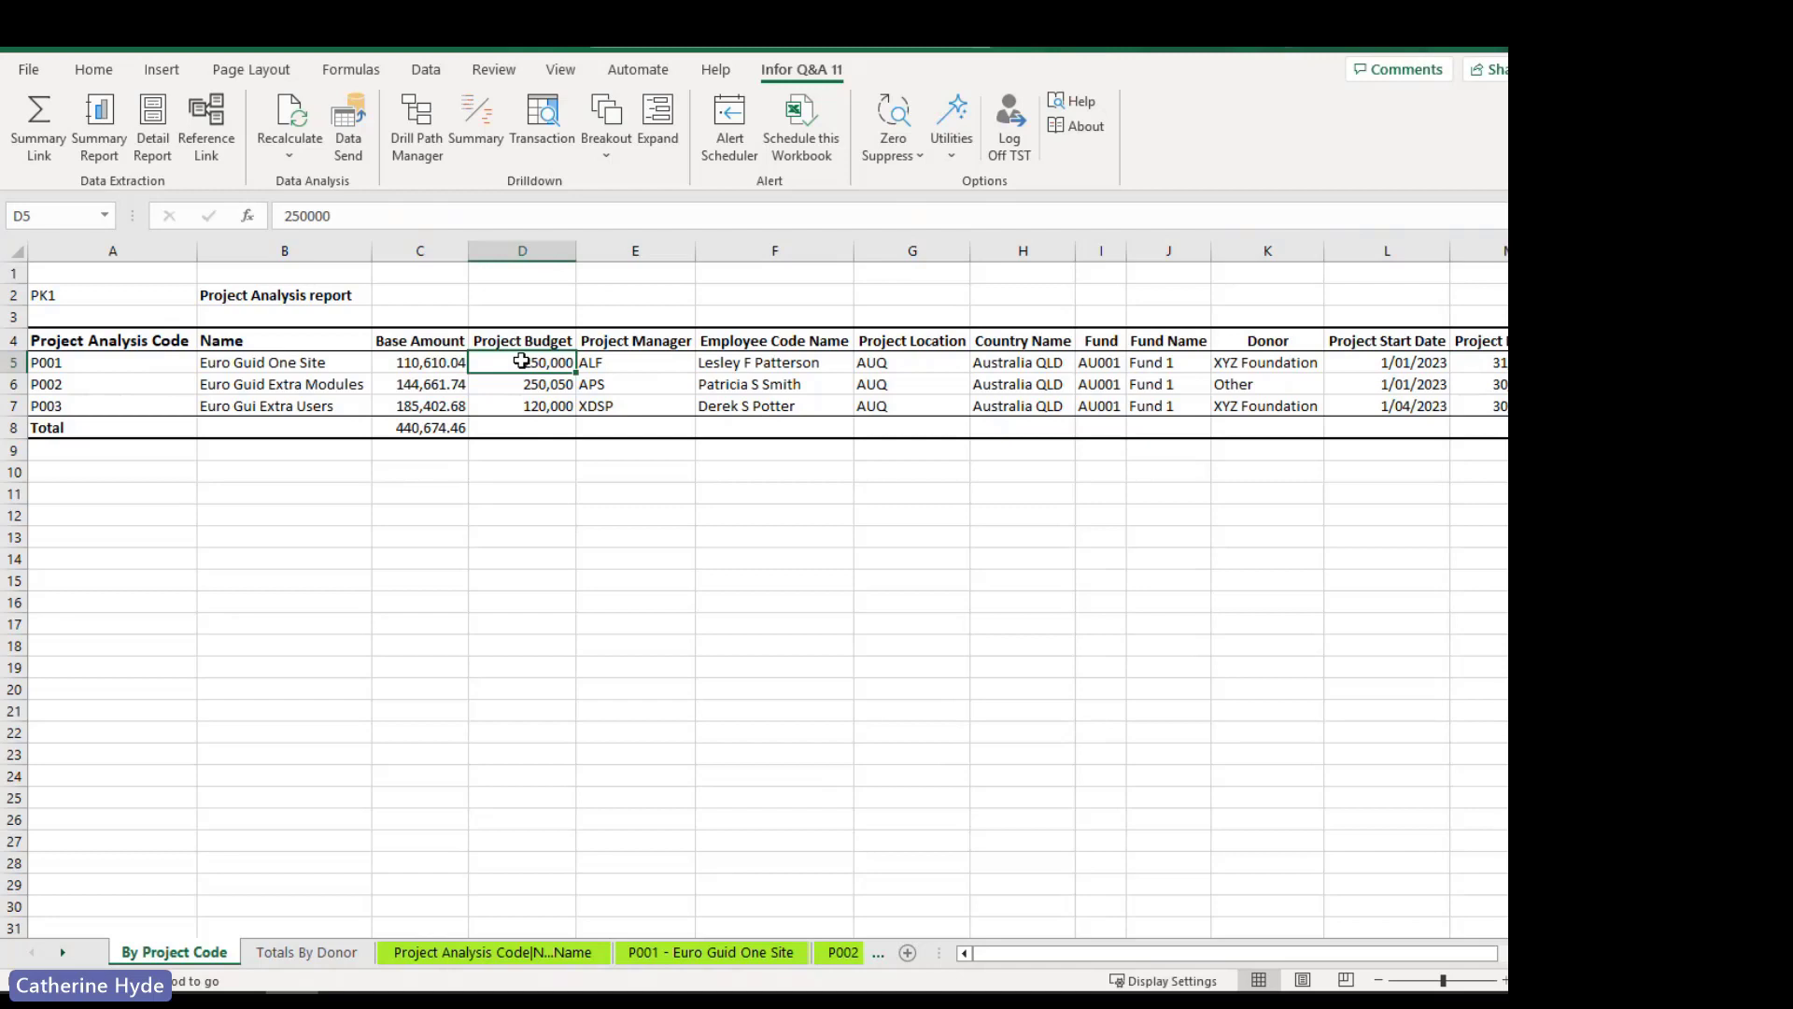
click(96, 340)
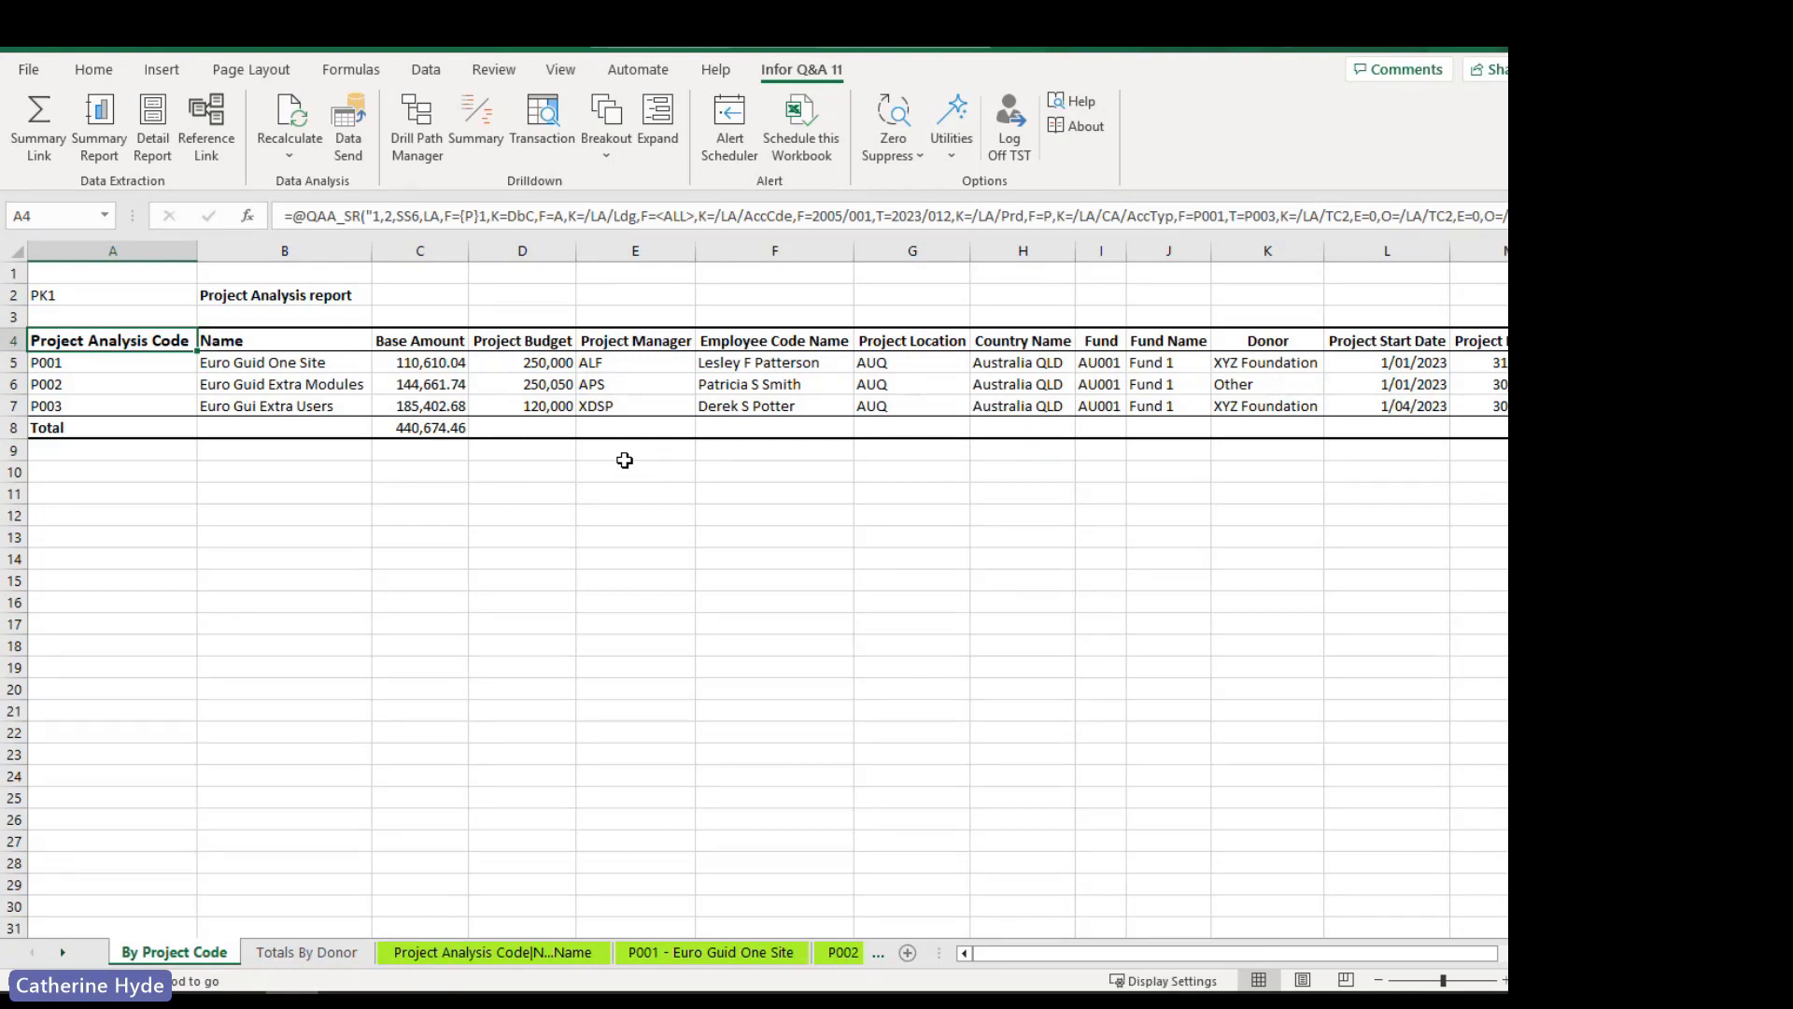
- Open the Summary Report definition behind cell A4 and locate Project Analysis Code among the available ledger fields
double_click(125, 341)
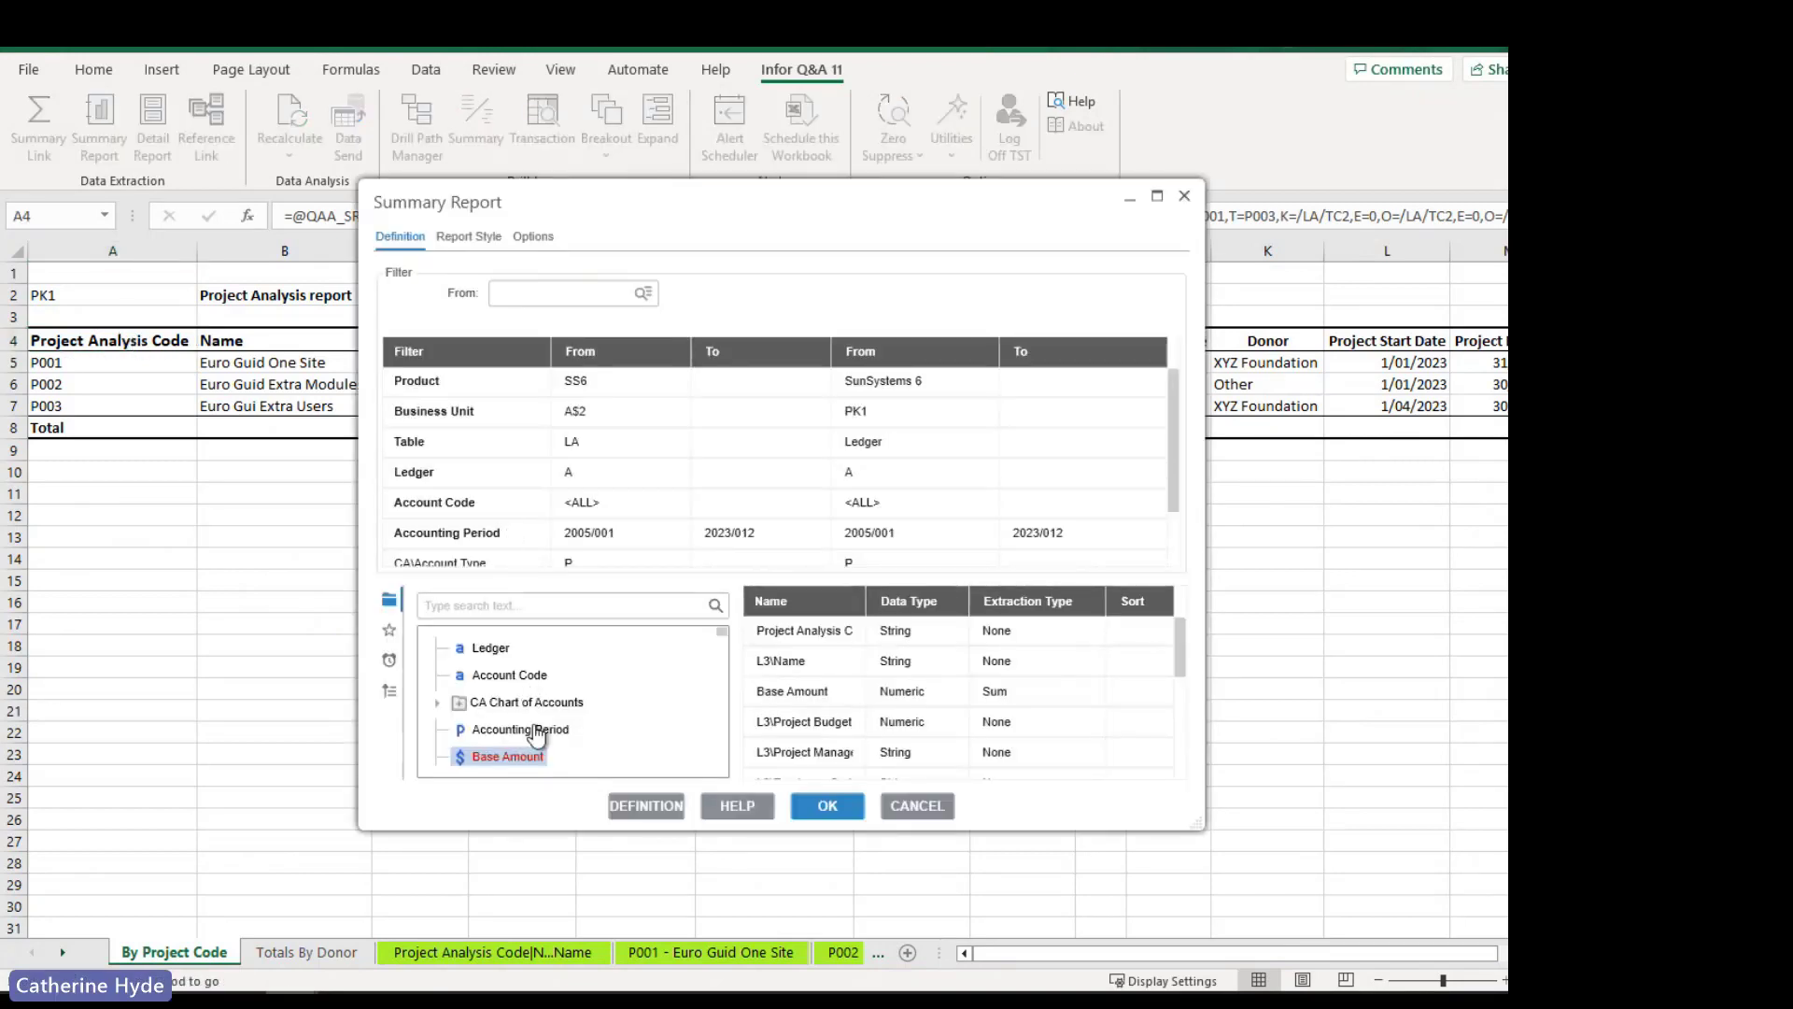
scroll(534, 724, down, 3)
scroll(538, 736, down, 8)
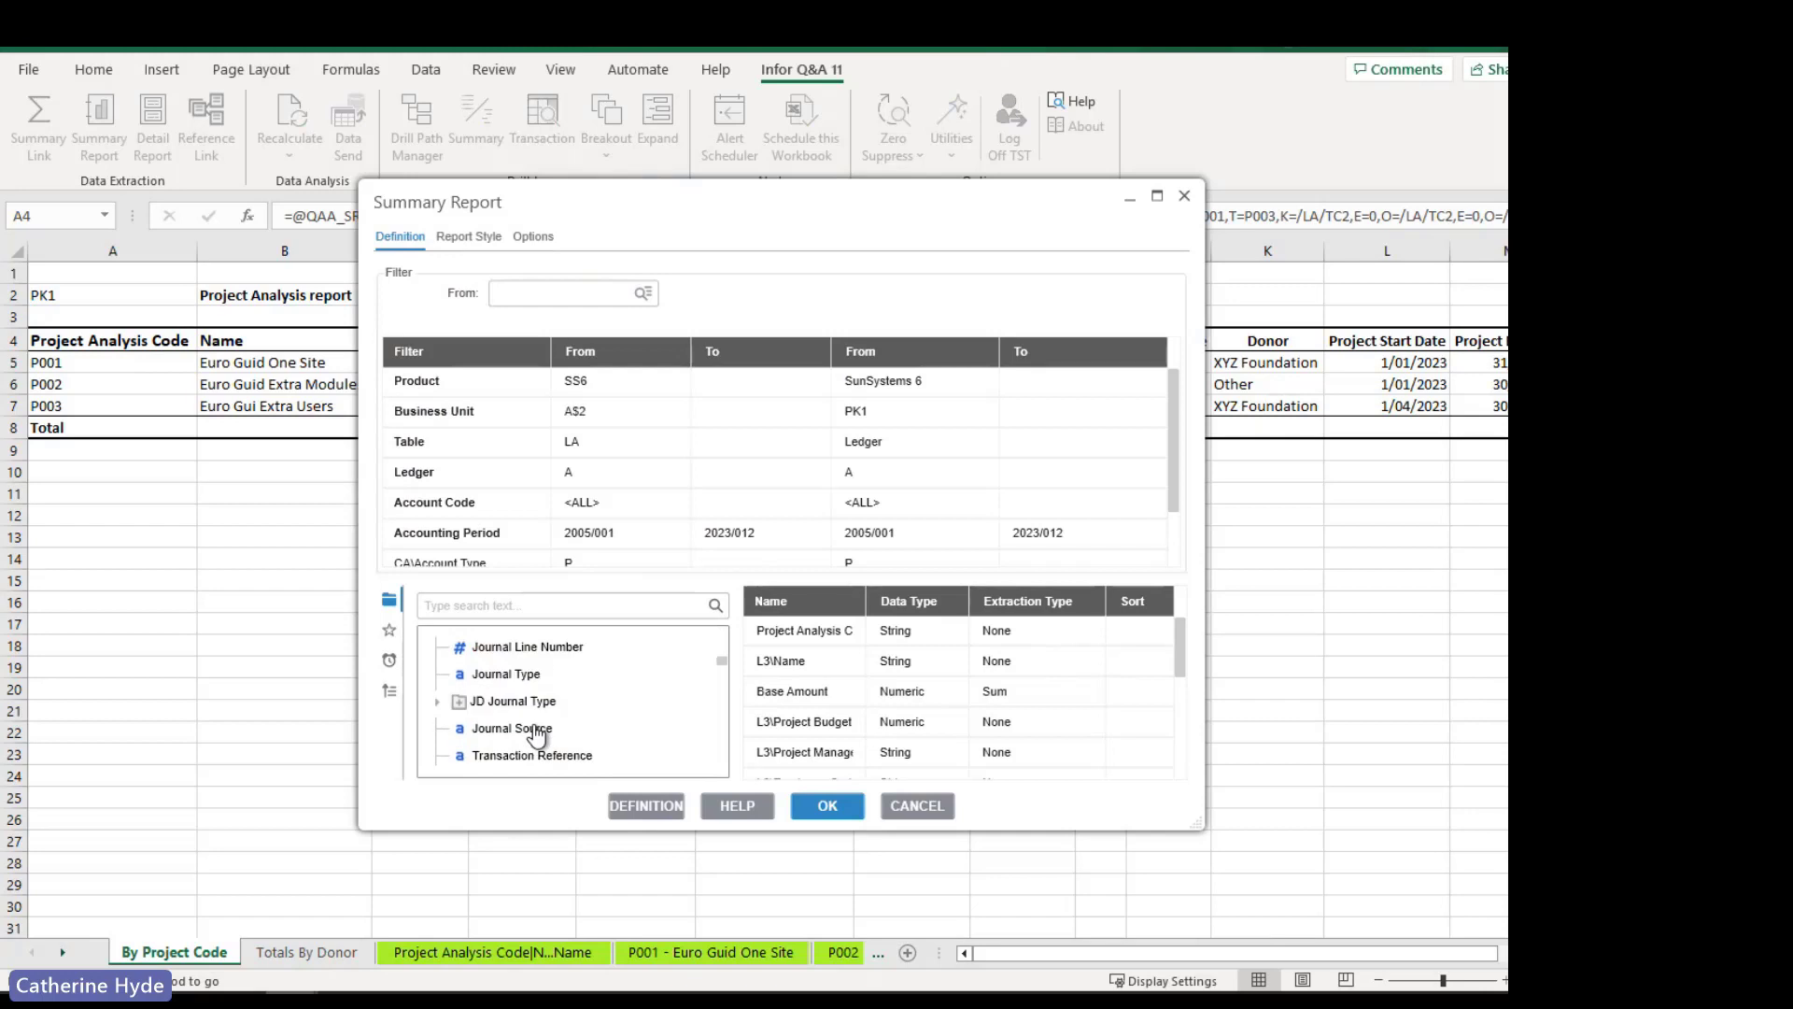
scroll(538, 735, down, 2)
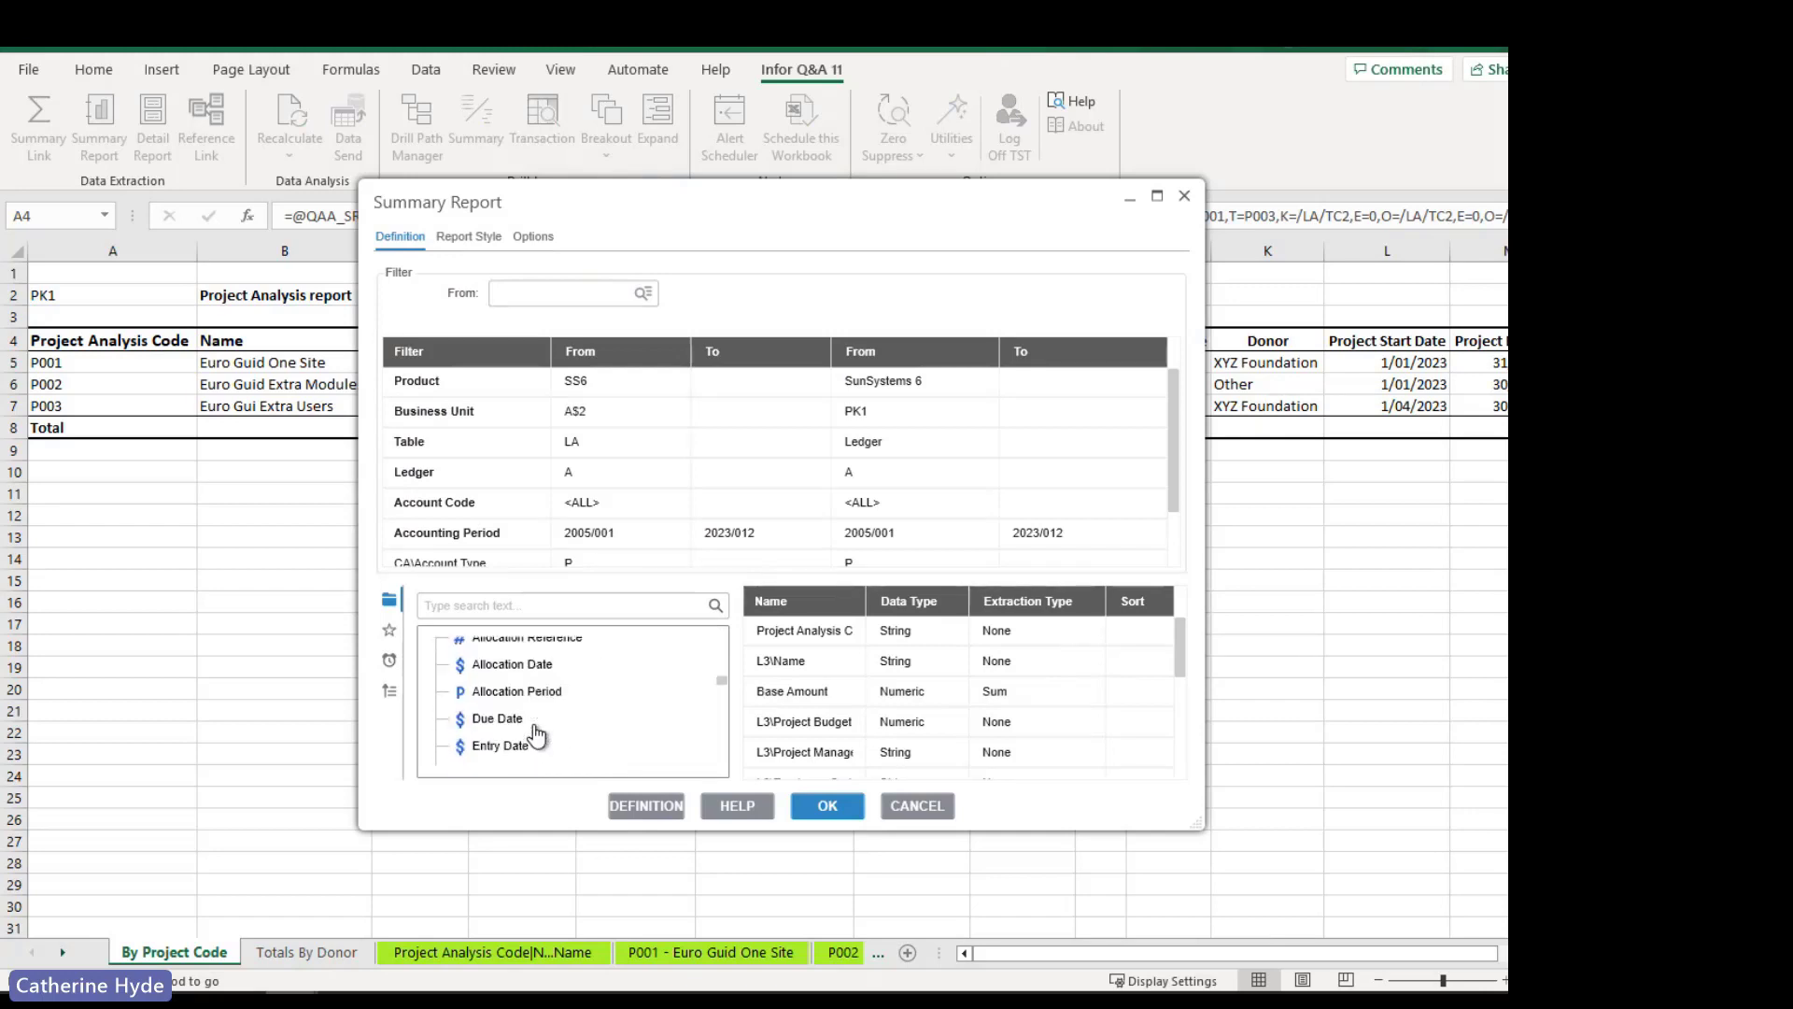
scroll(537, 735, down, 2)
scroll(537, 736, down, 2)
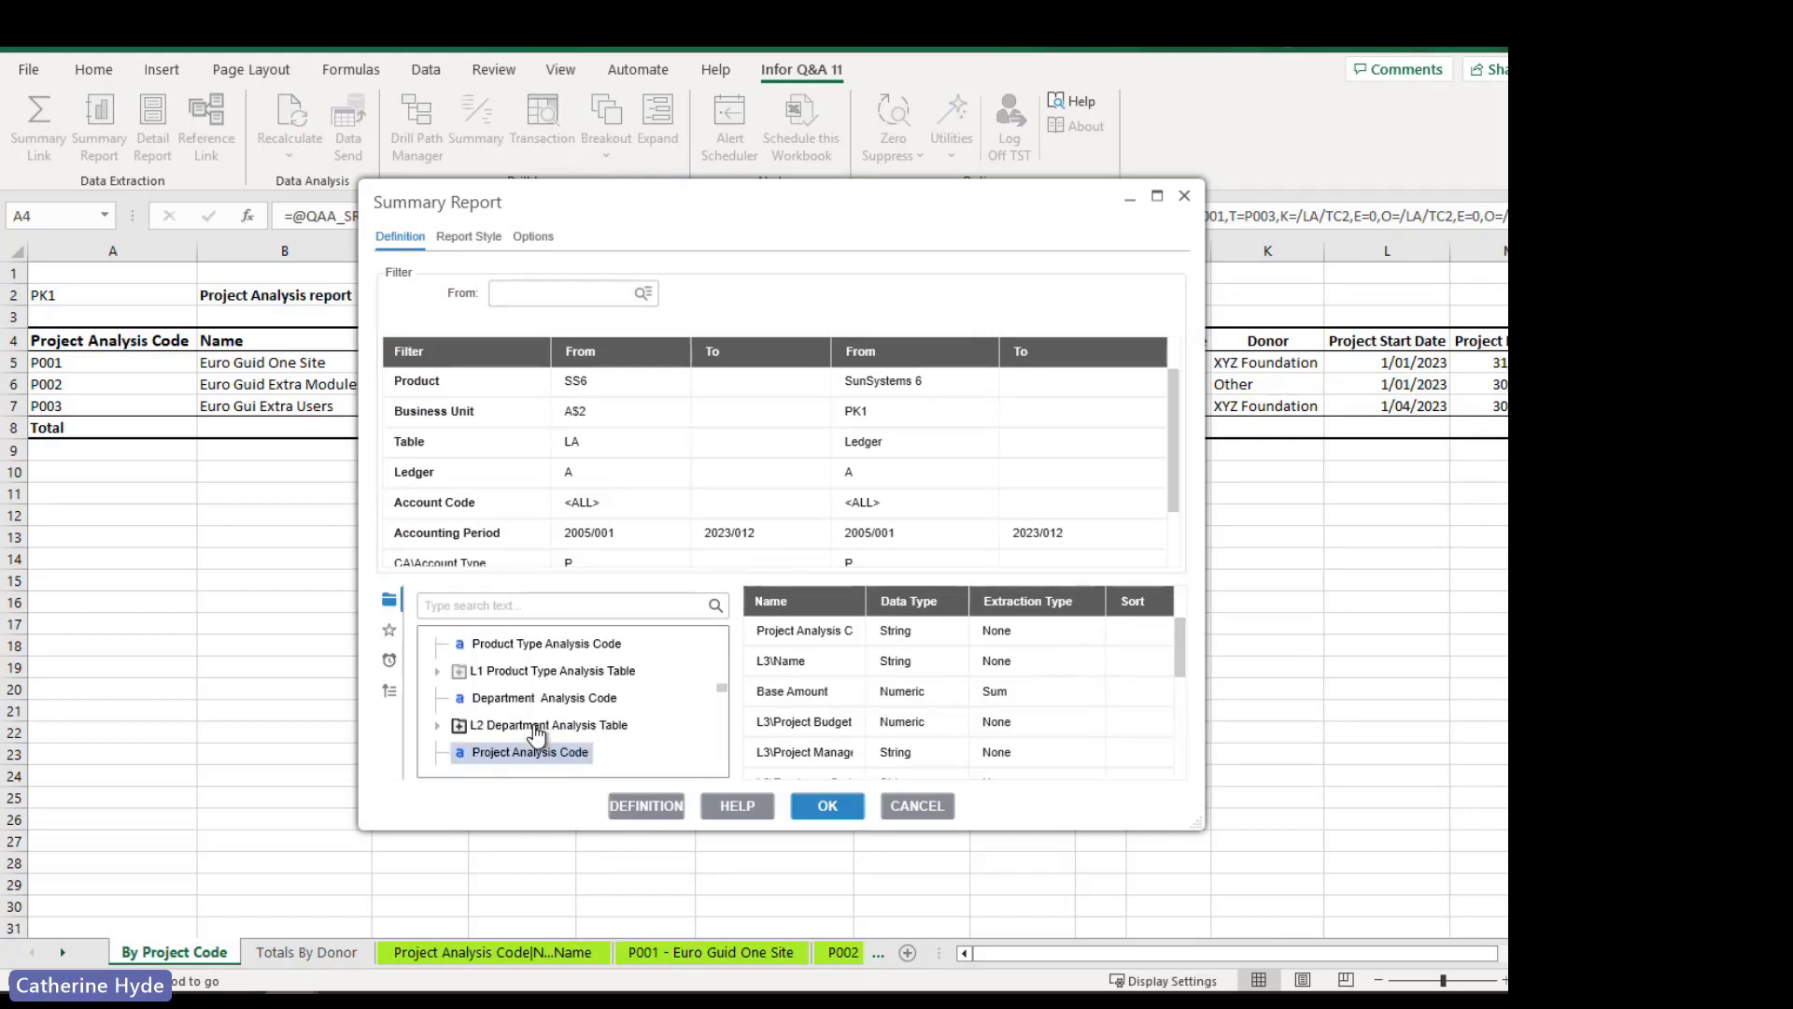
scroll(537, 735, down, 2)
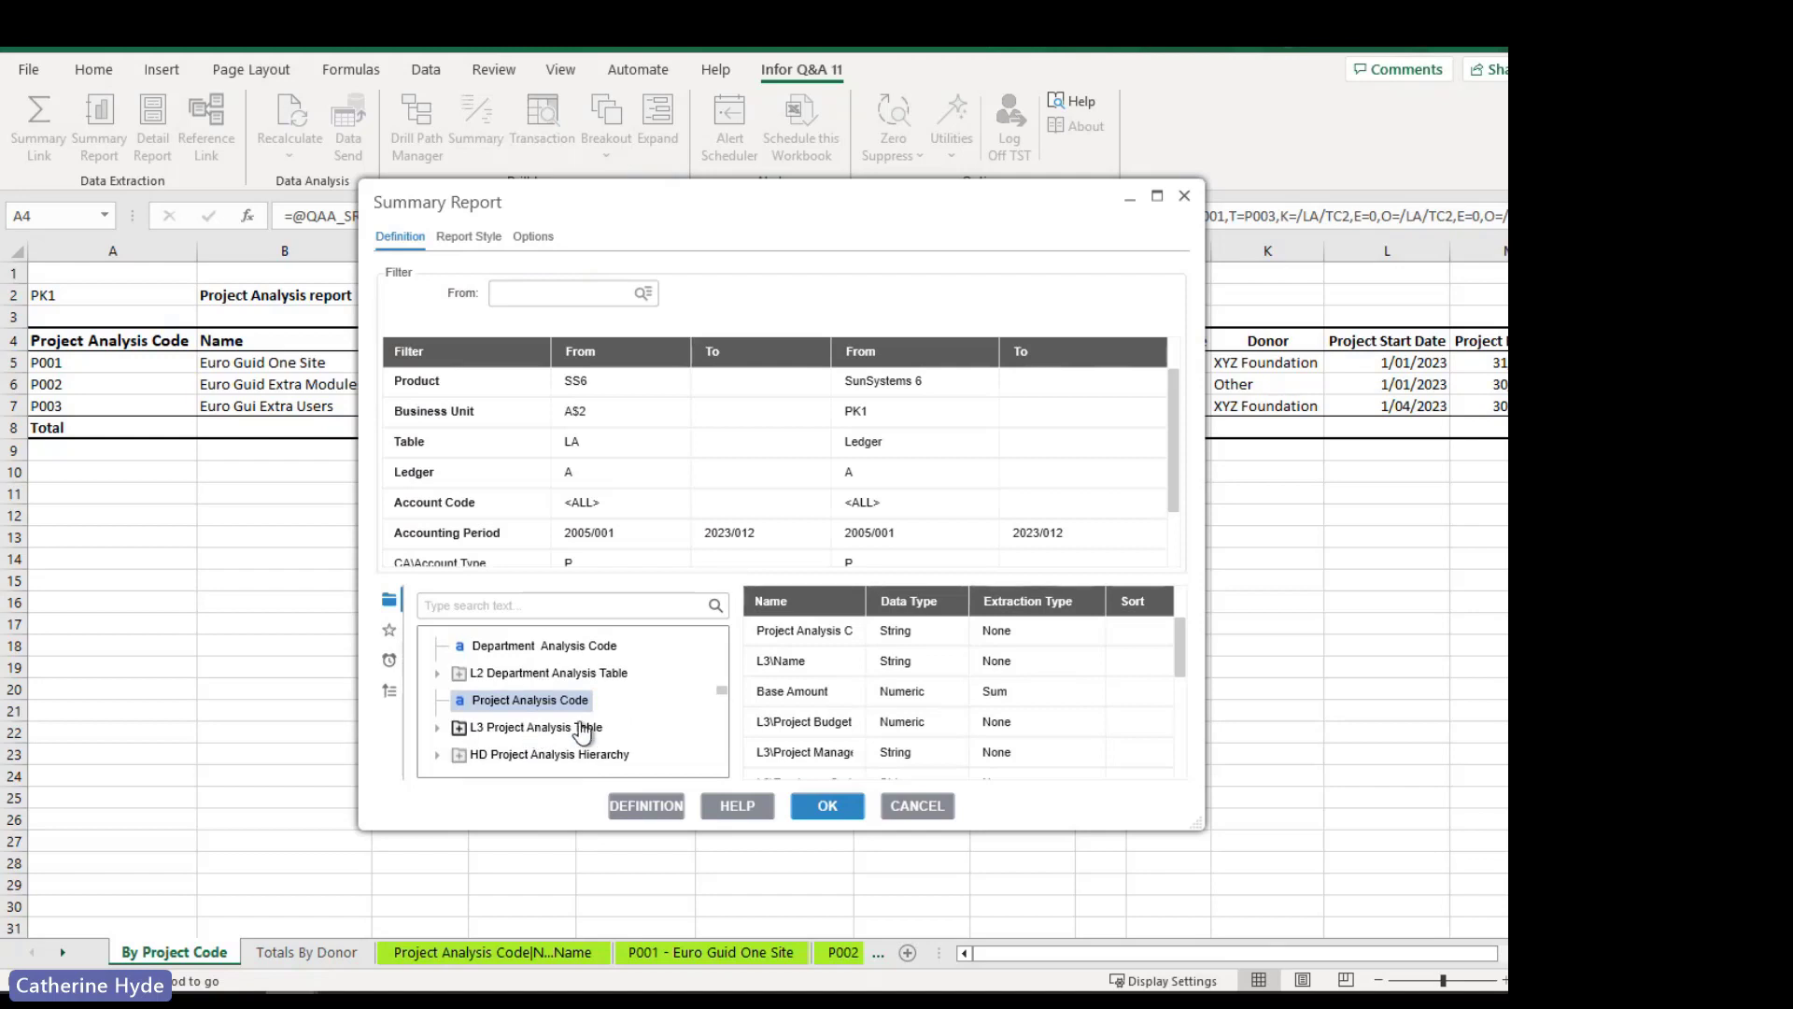
click(511, 707)
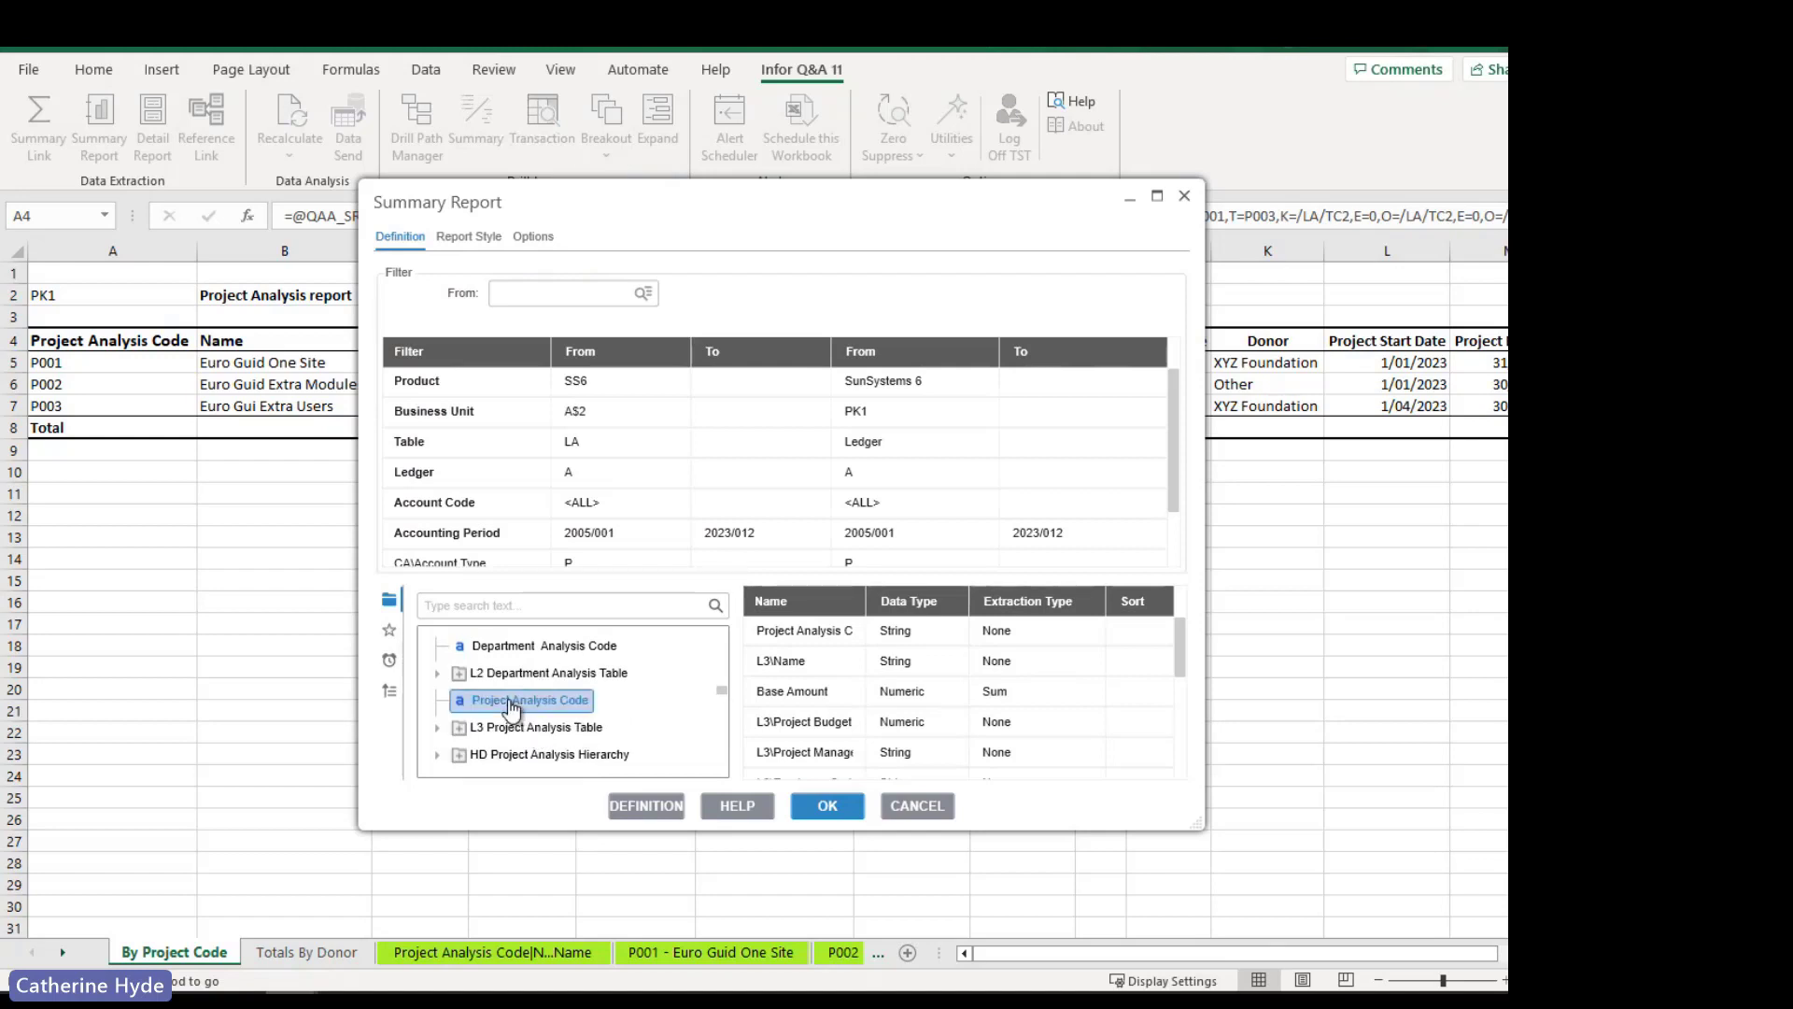
- Expand the L3 Project Analysis Table, examine its custom fields from Project Manager to Country Name, and close the report definition without saving
scroll(540, 715, down, 2)
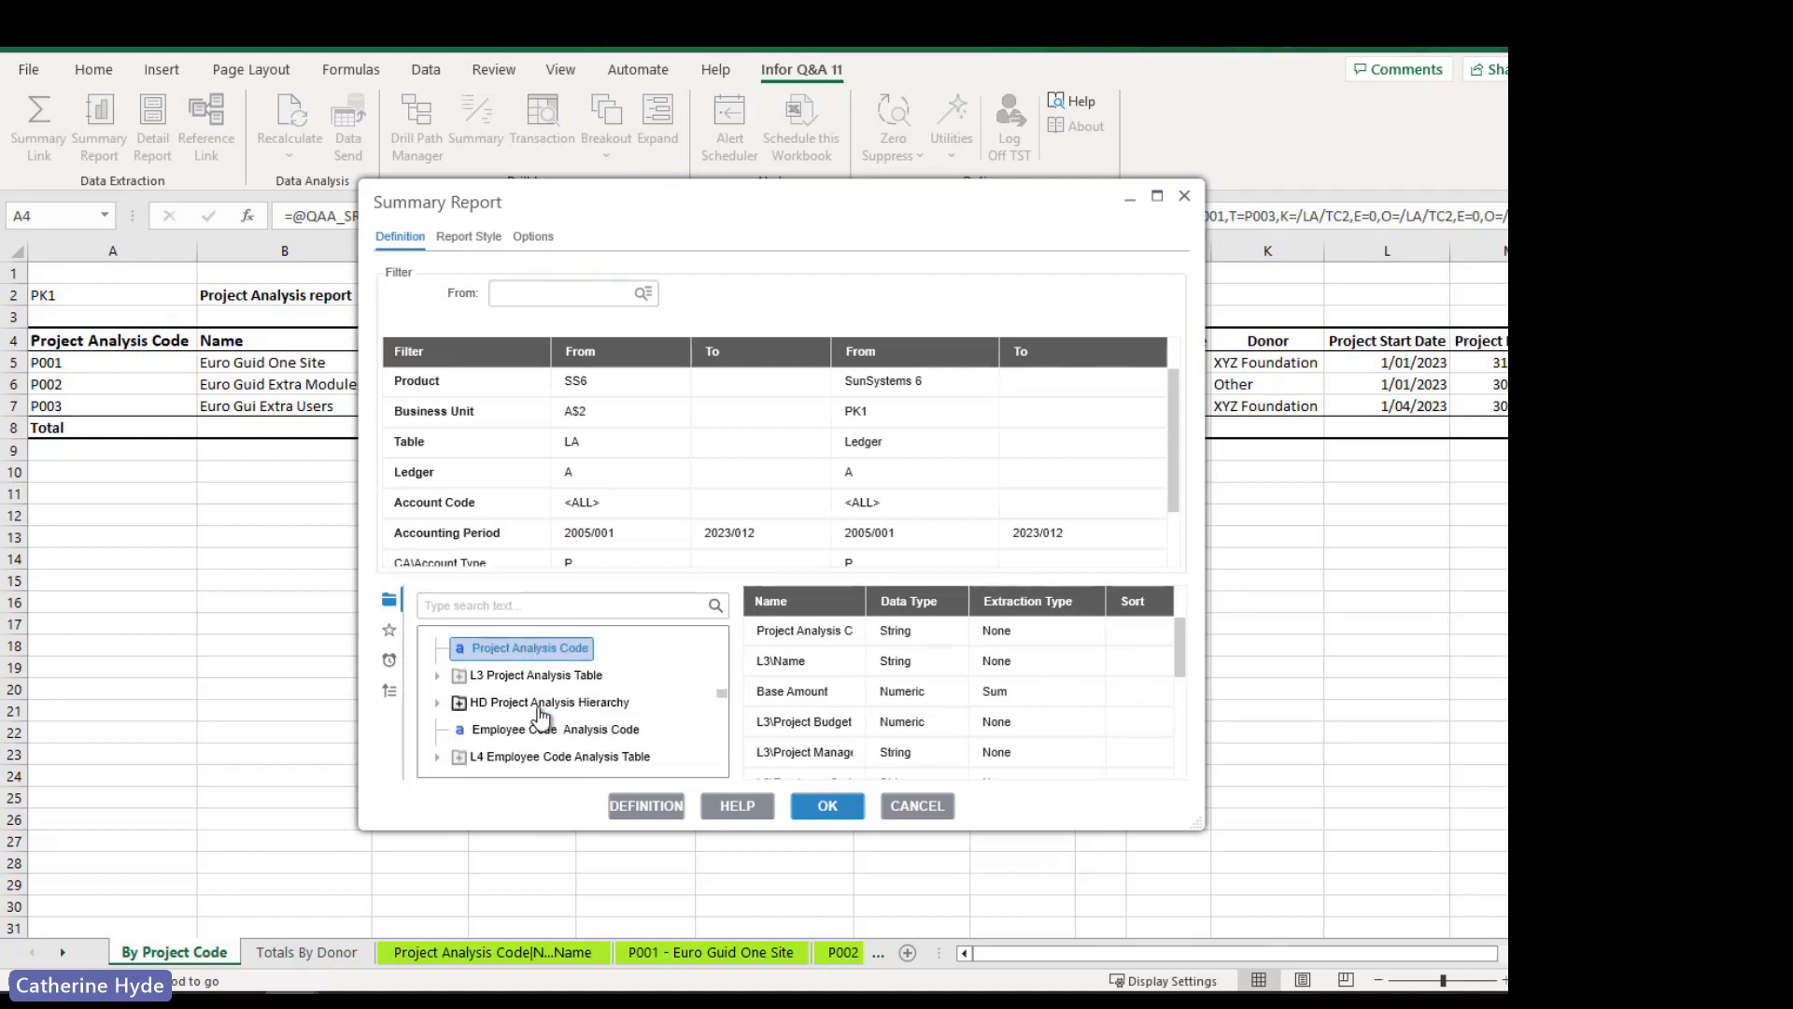
click(439, 678)
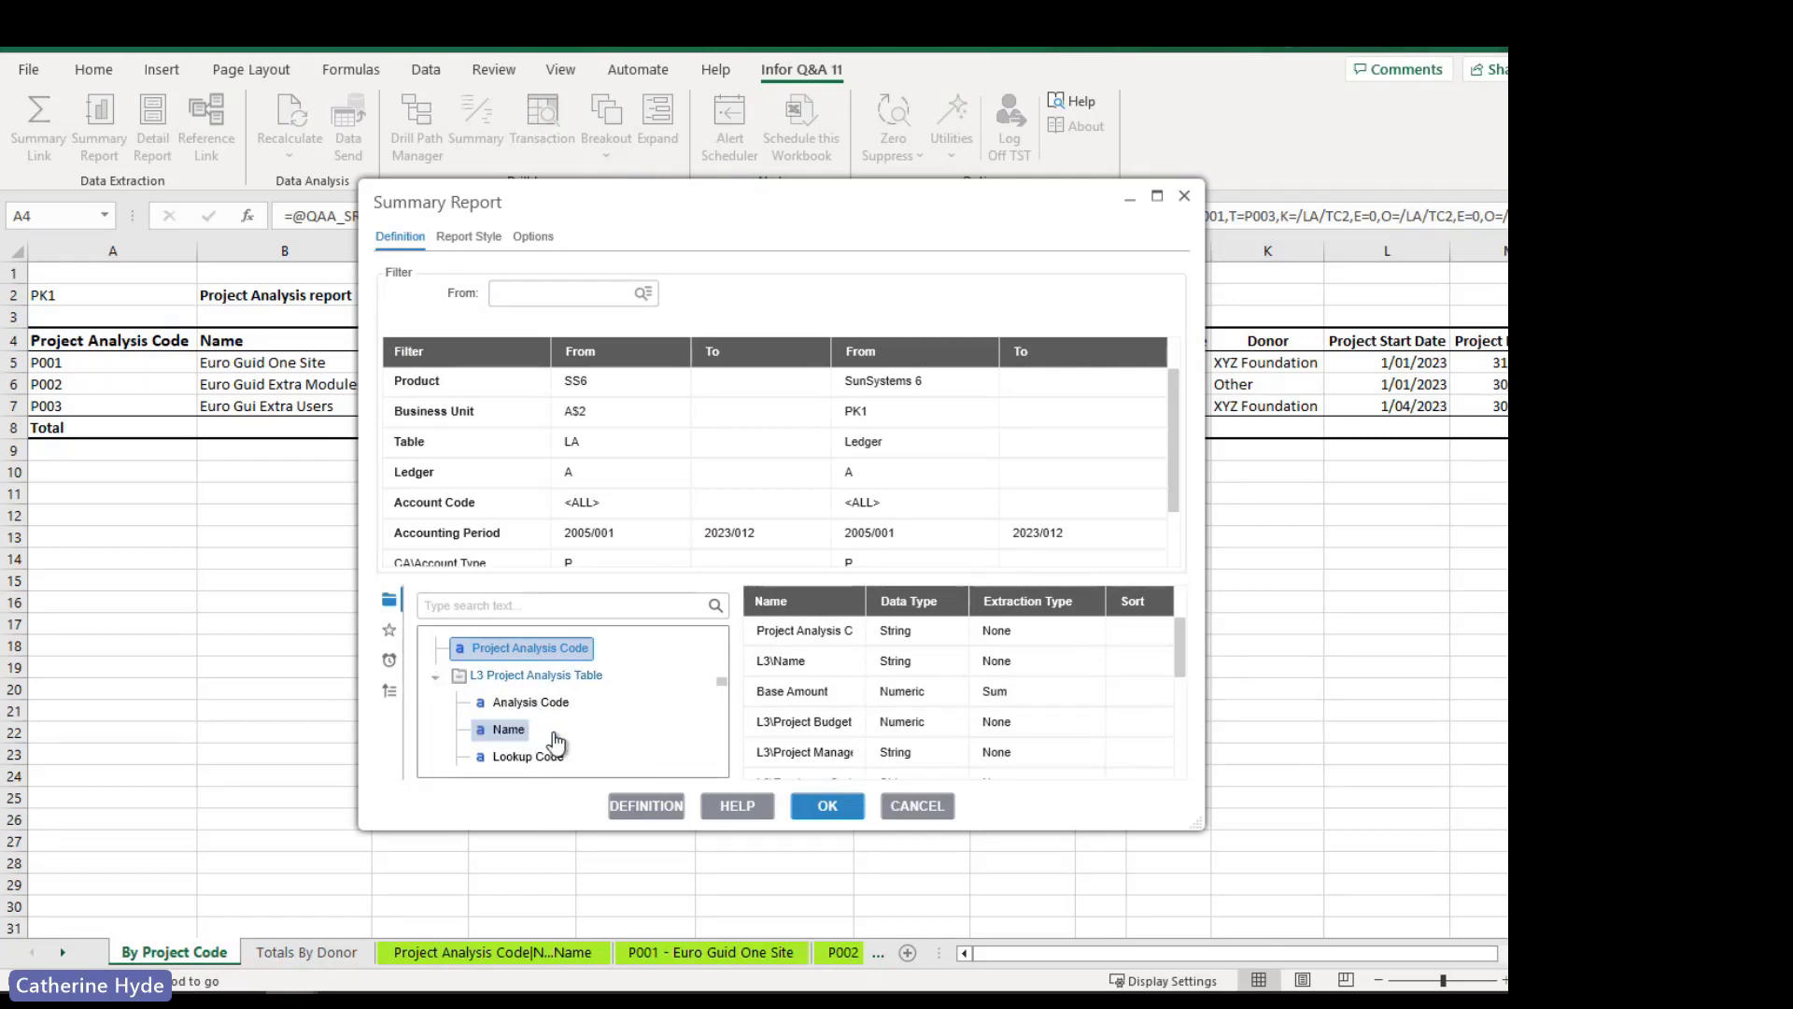
scroll(555, 740, down, 2)
scroll(554, 737, down, 1)
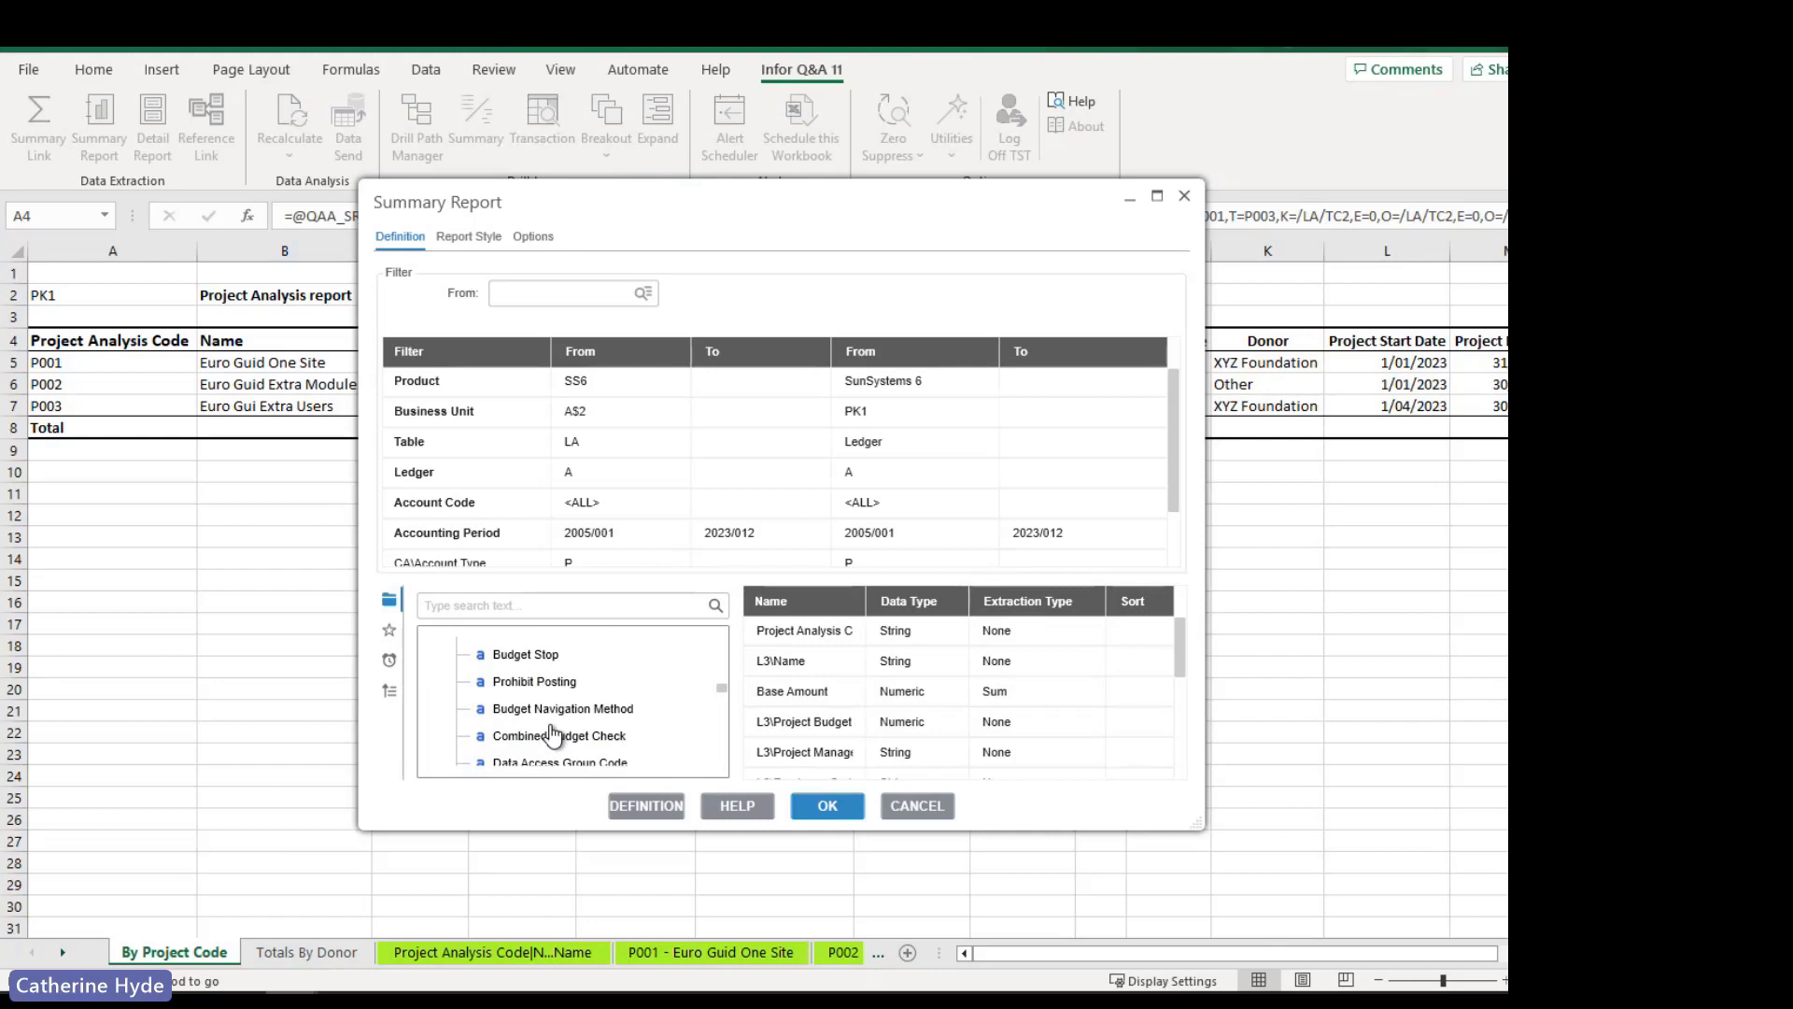
scroll(554, 737, down, 4)
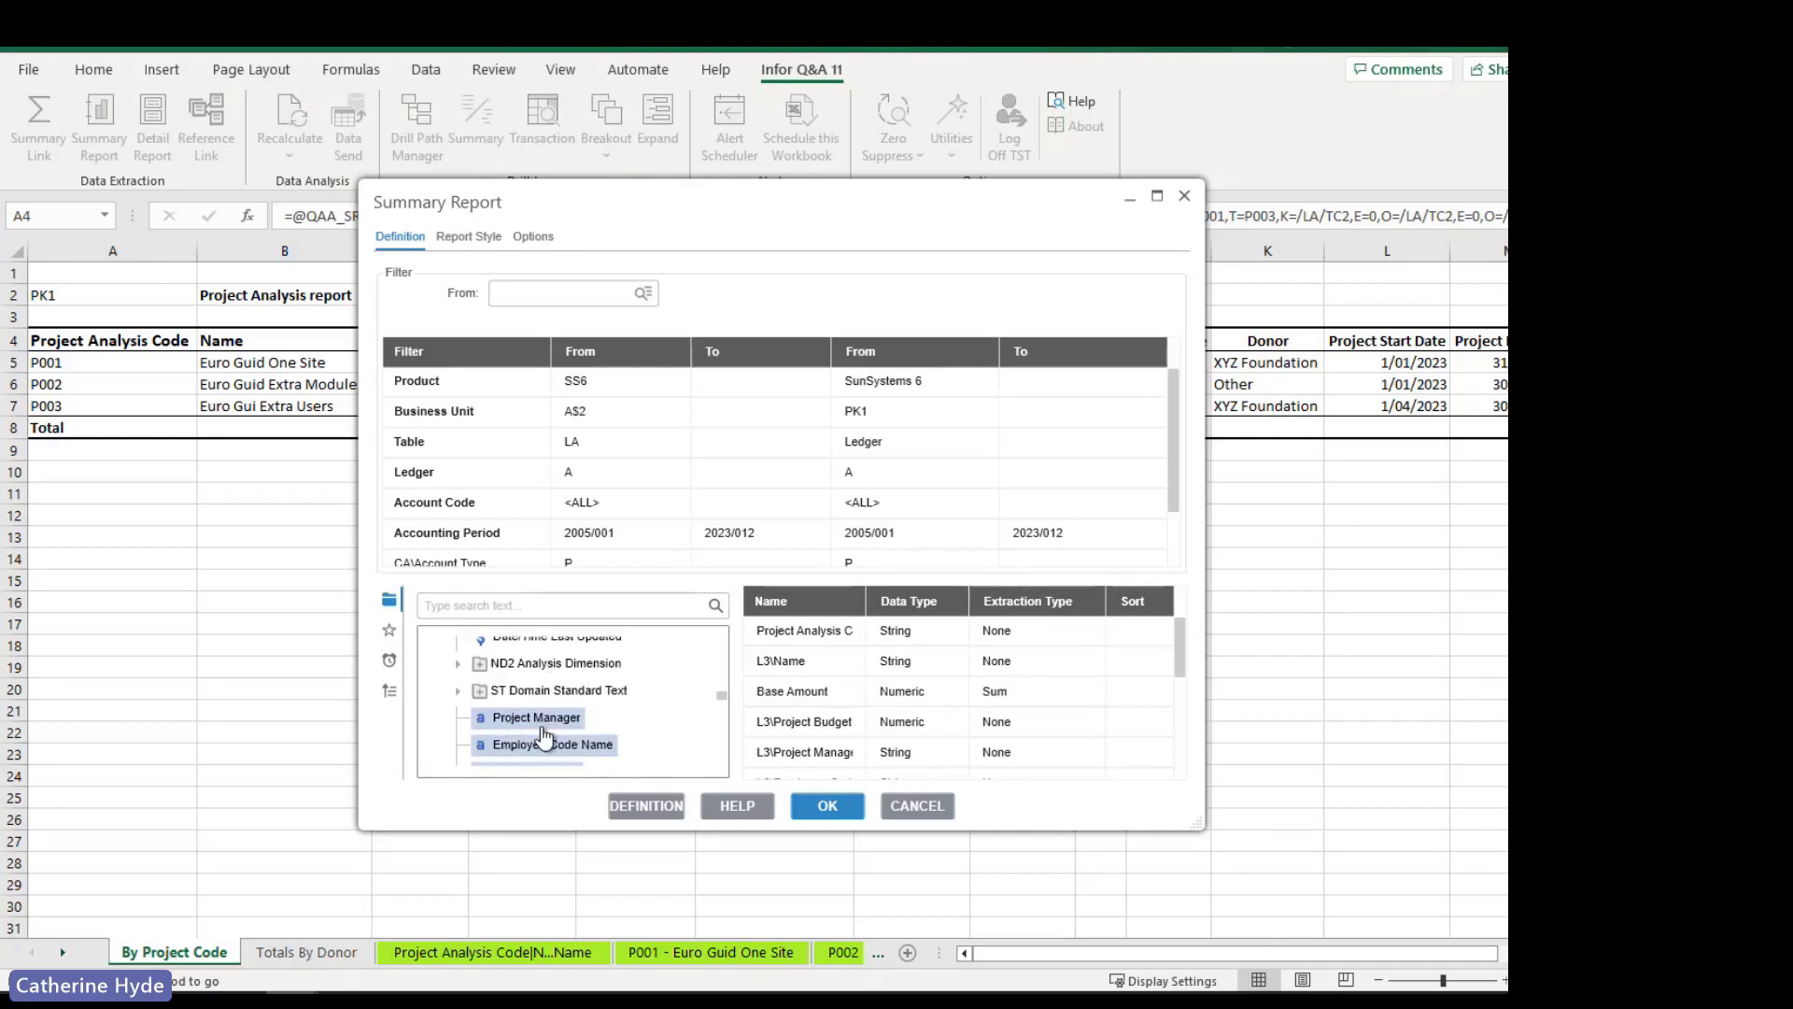
scroll(545, 735, down, 1)
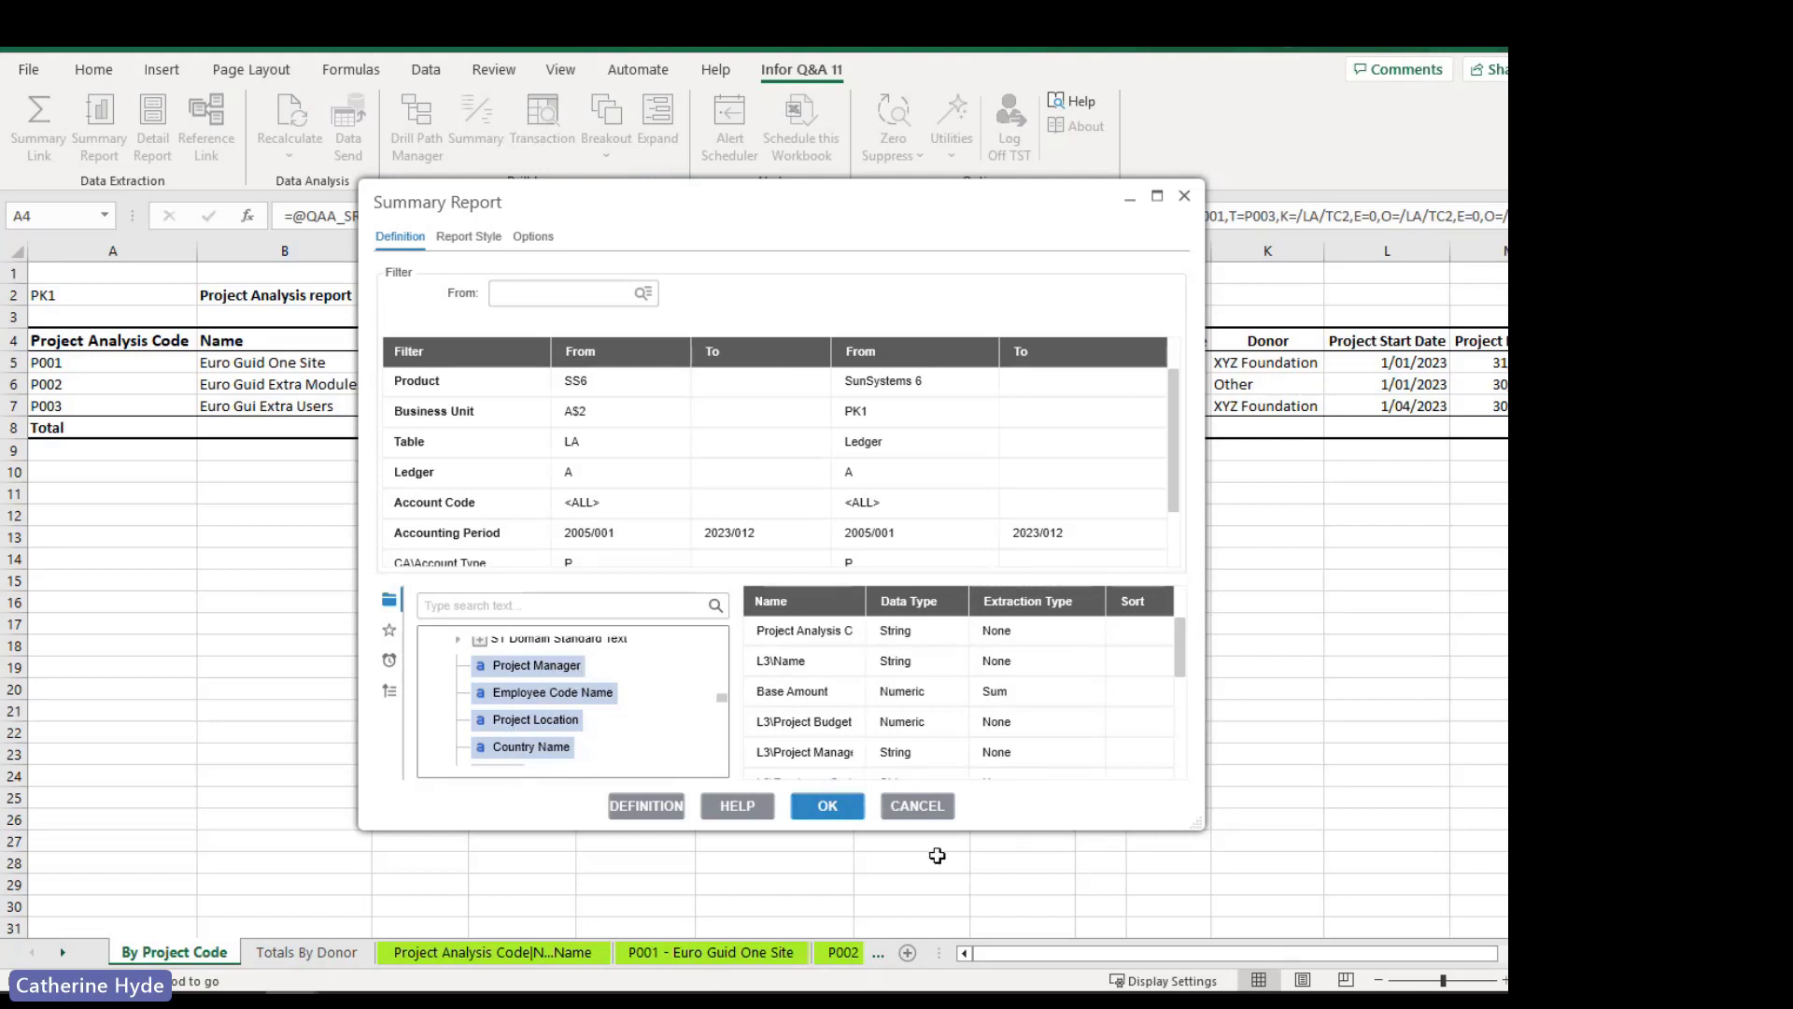
click(917, 809)
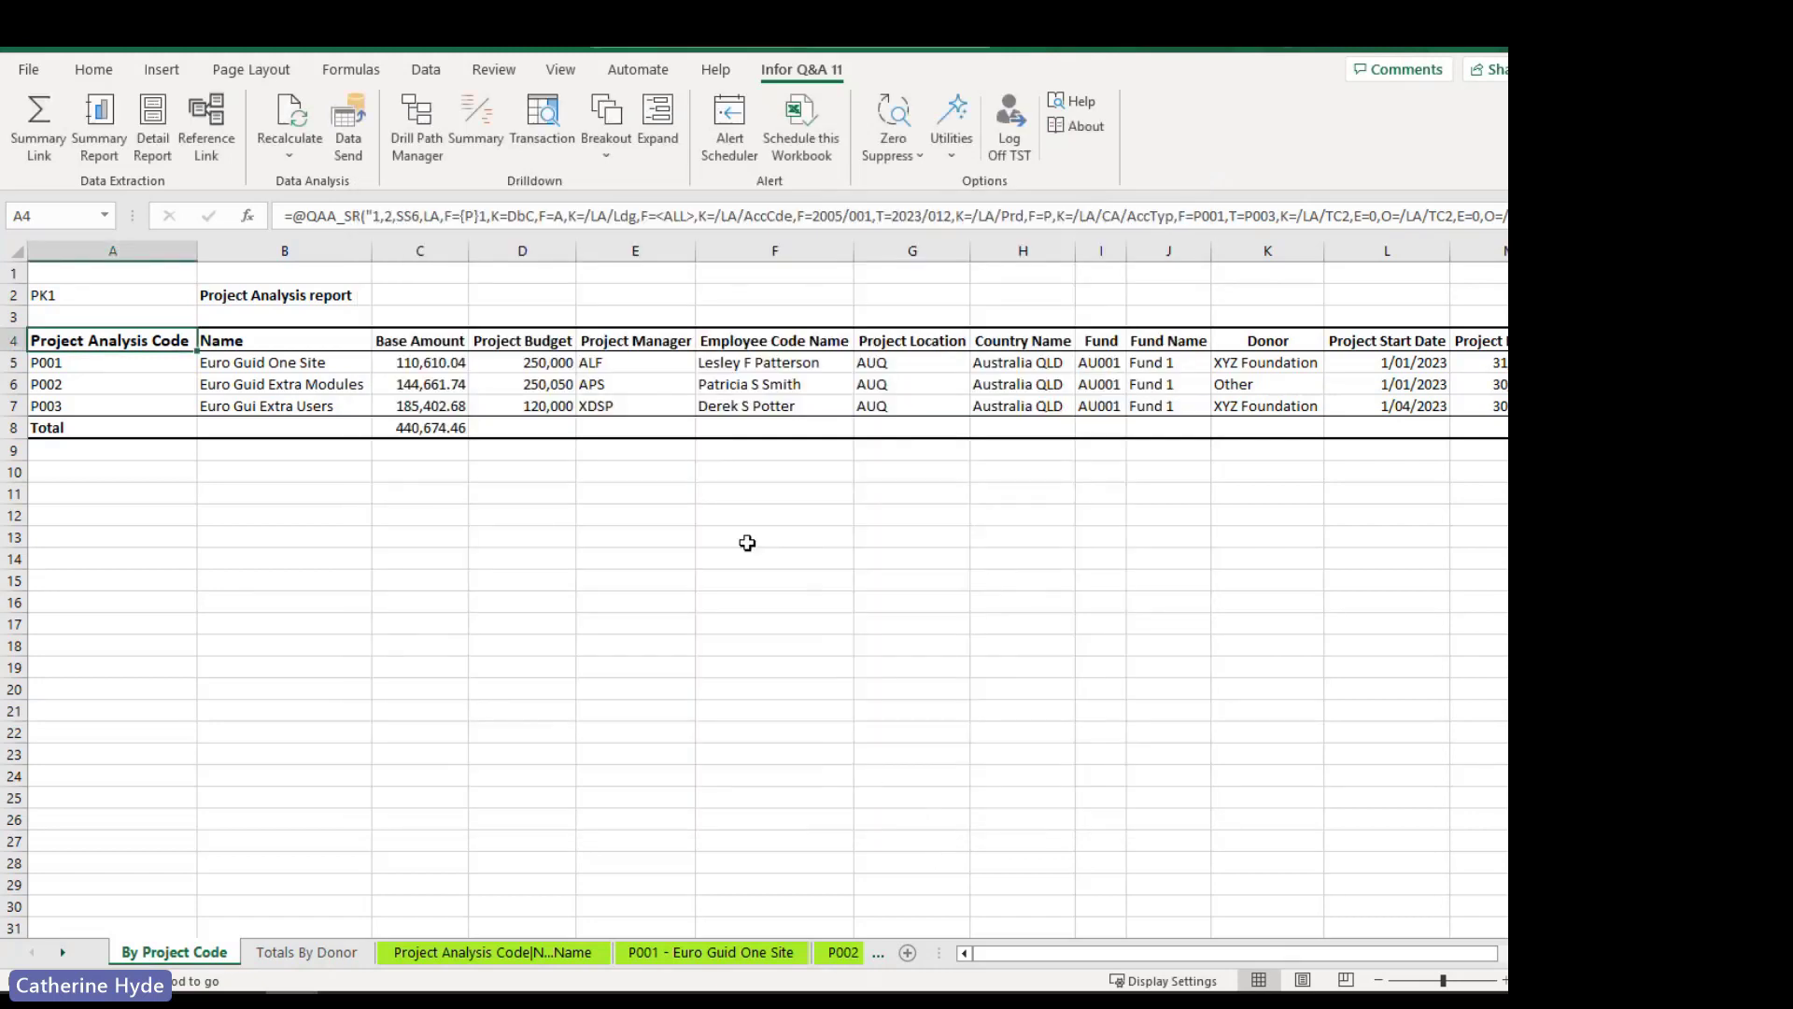